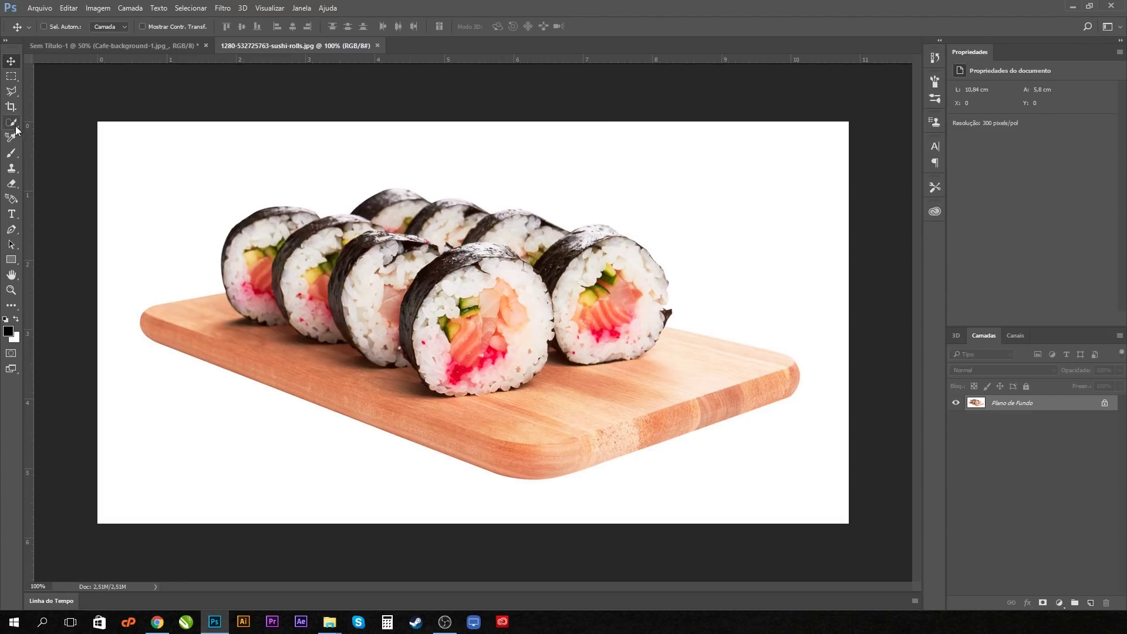
# Start a Pen tool path where the board meets the leftmost sushi roll and trace around the board's rounded left end
pyautogui.click(11, 230)
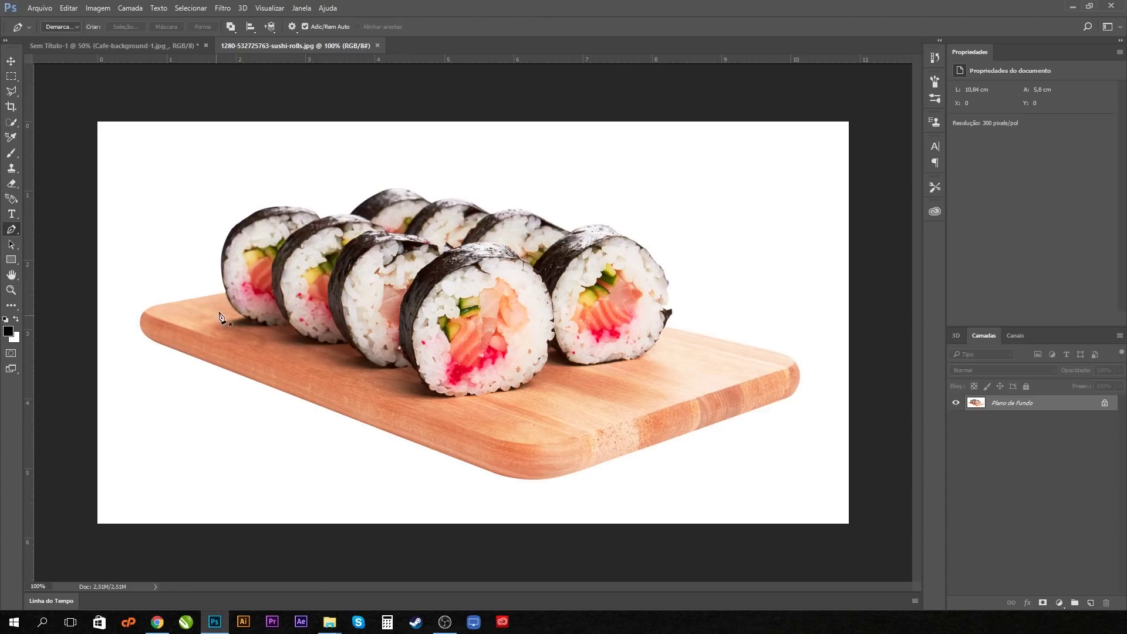
pyautogui.scroll(3, 169, 304)
pyautogui.scroll(2, 169, 304)
pyautogui.moveTo(184, 305); pyautogui.dragTo(453, 267)
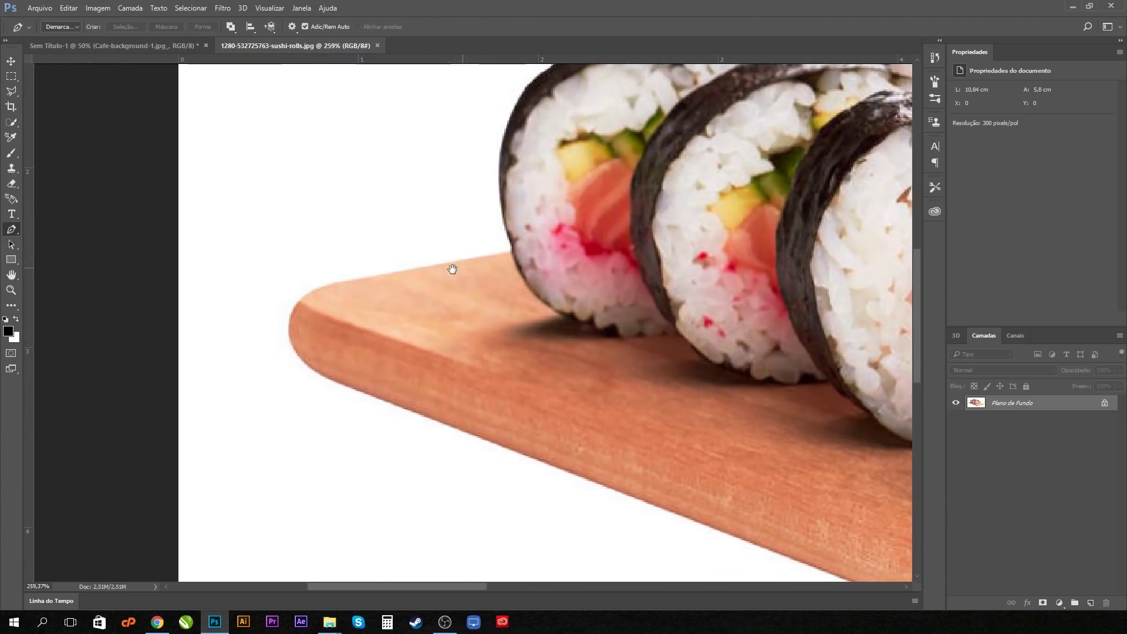
pyautogui.click(509, 252)
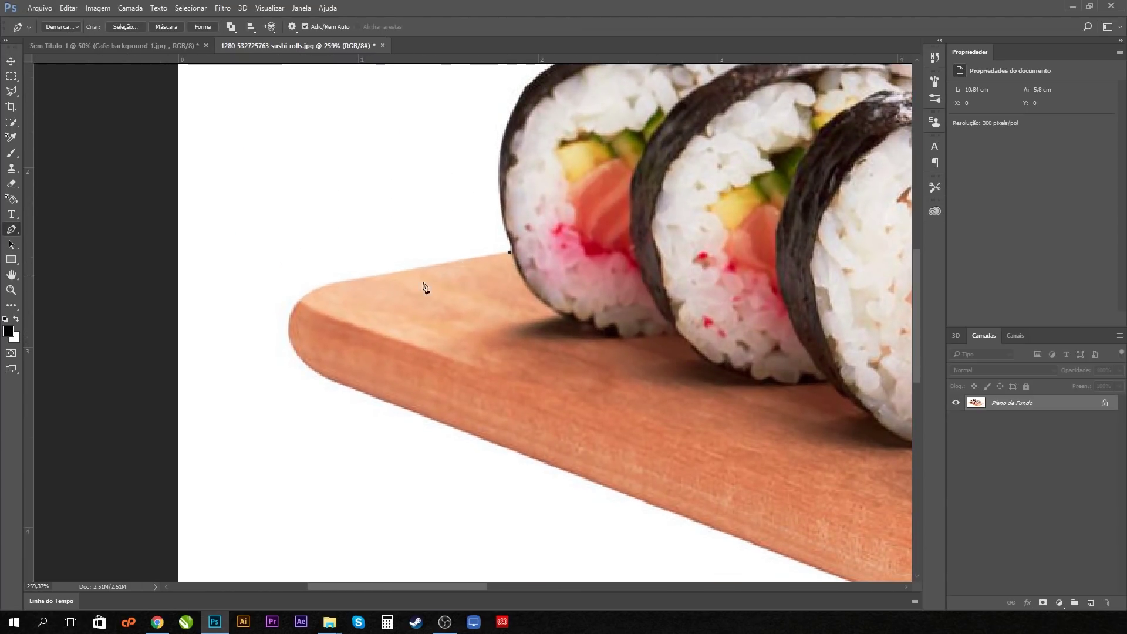
pyautogui.click(337, 283)
pyautogui.moveTo(288, 328); pyautogui.dragTo(285, 371)
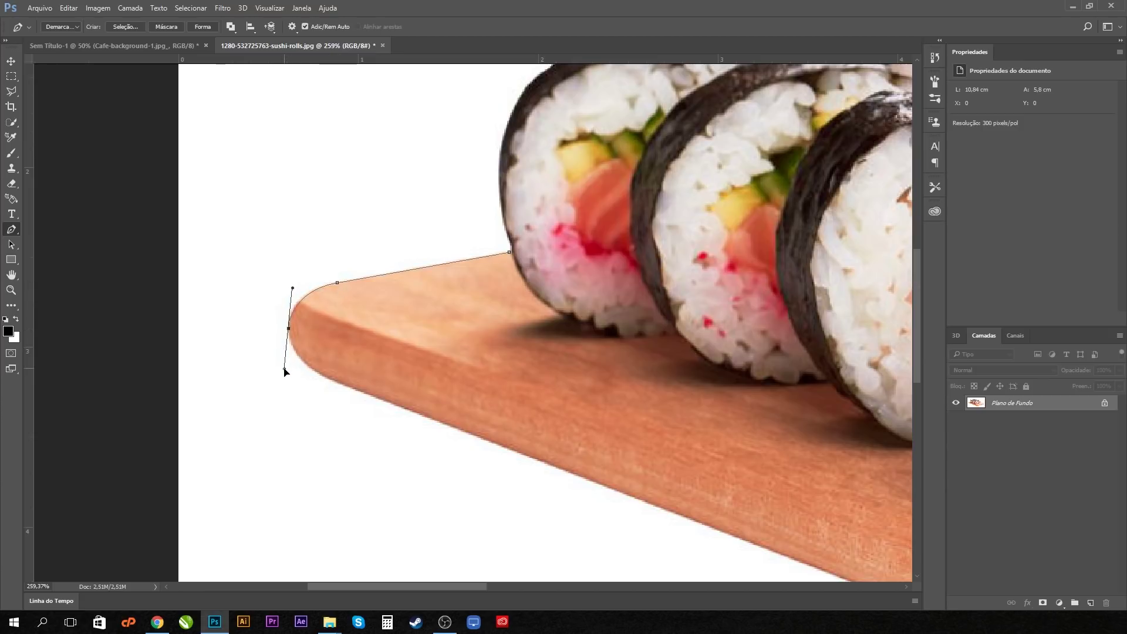
pyautogui.keyDown('alt'); pyautogui.click(288, 328); pyautogui.keyUp('alt')
pyautogui.moveTo(326, 377); pyautogui.dragTo(364, 396)
# Continue the path along the board's lower front edge and around its front and right rounded corners
pyautogui.scroll(-8, 352, 387)
pyautogui.scroll(2, 497, 424)
pyautogui.scroll(1, 497, 424)
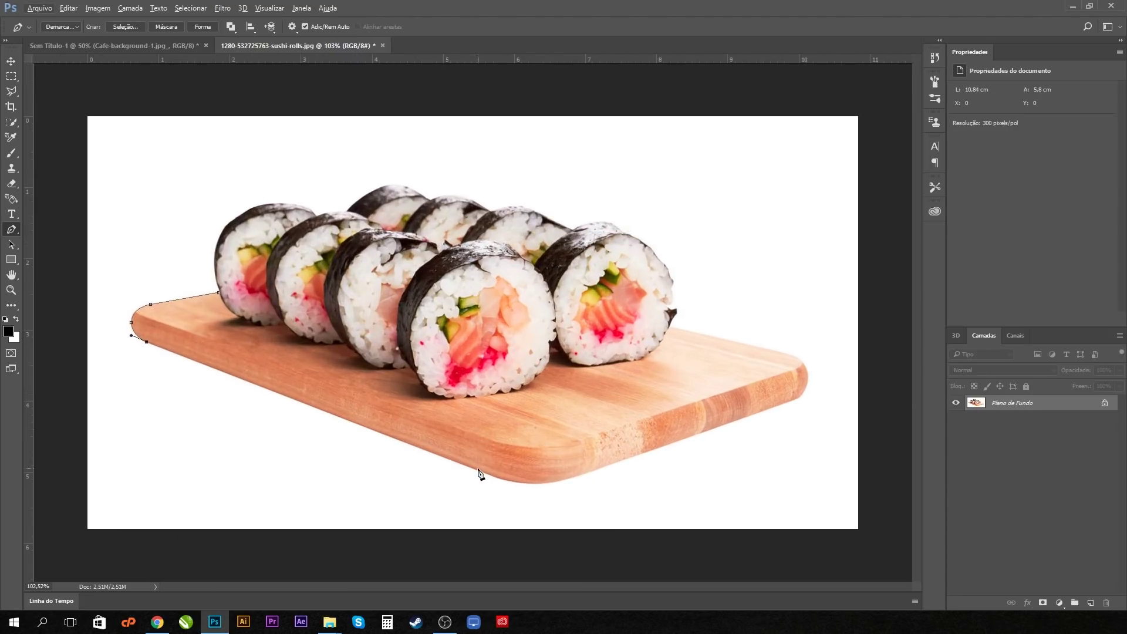
pyautogui.click(492, 477)
pyautogui.moveTo(587, 473); pyautogui.dragTo(634, 452)
pyautogui.click(587, 473)
pyautogui.scroll(4, 638, 464)
pyautogui.click(843, 401)
pyautogui.moveTo(850, 349); pyautogui.dragTo(822, 338)
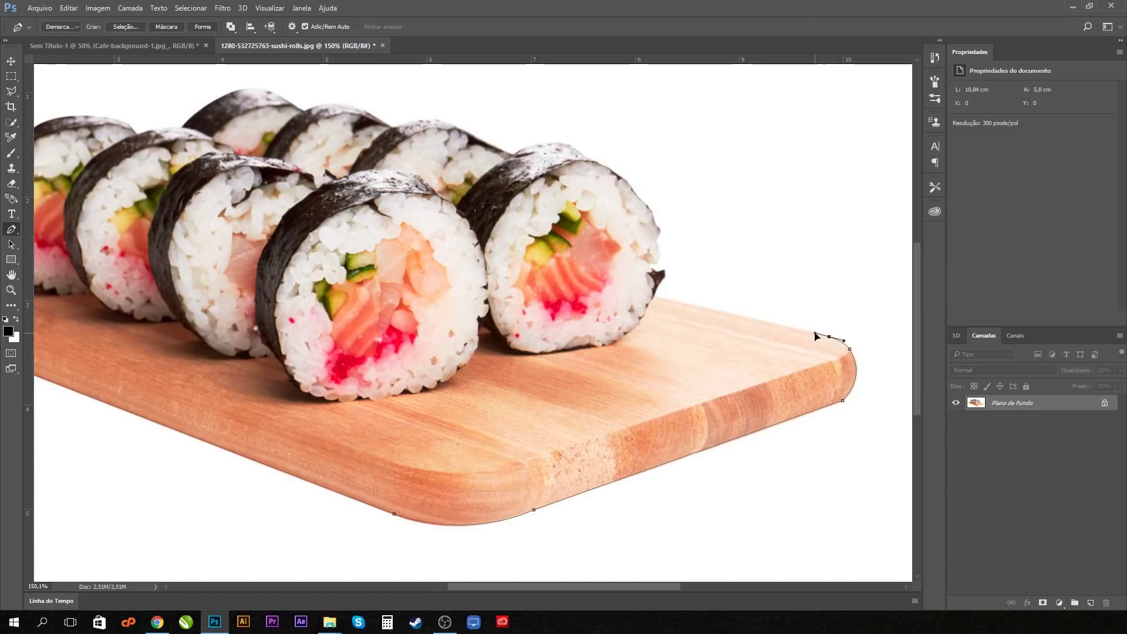
# Trace the path along the board's back edge, up around the rightmost roll and over the tops of the neighbouring rear rolls
pyautogui.click(655, 293)
pyautogui.scroll(5, 667, 233)
pyautogui.moveTo(661, 347)
pyautogui.mouseDown()
pyautogui.moveTo(612, 303)
pyautogui.moveTo(589, 117)
pyautogui.moveTo(614, 323)
pyautogui.mouseUp()
pyautogui.click(481, 245)
pyautogui.click(459, 228)
pyautogui.click(285, 258)
pyautogui.moveTo(361, 200); pyautogui.dragTo(773, 327)
pyautogui.click(495, 287)
pyautogui.click(461, 276)
pyautogui.click(404, 279)
pyautogui.click(336, 298)
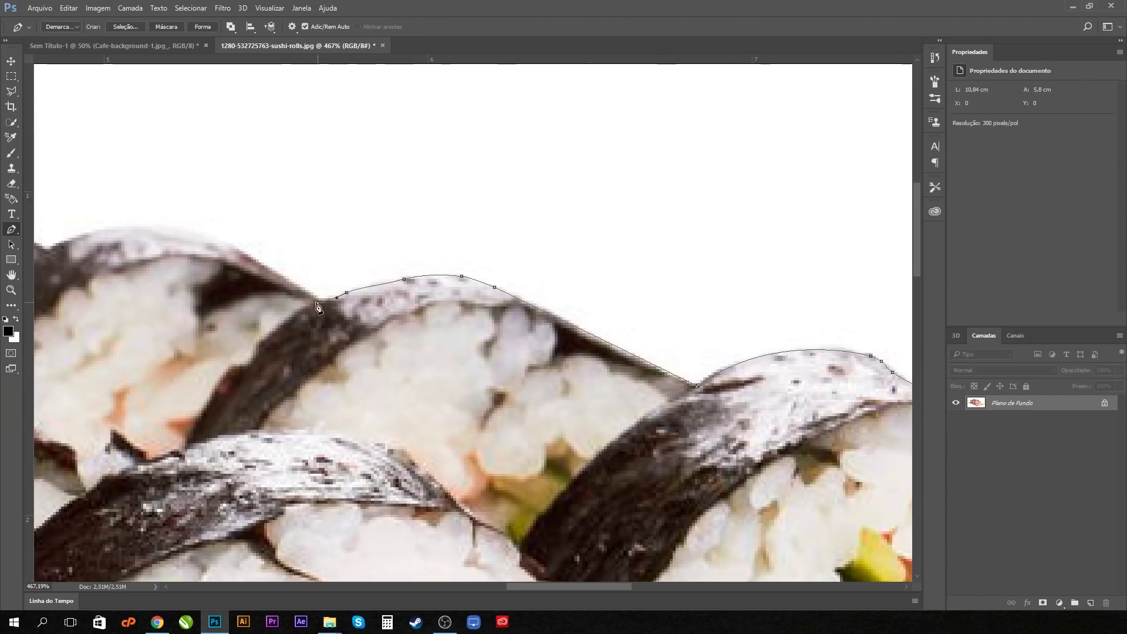
# Continue the path over the remaining roll tops and down the leftmost roll, closing it at the starting anchor
pyautogui.moveTo(317, 306); pyautogui.dragTo(840, 471)
pyautogui.moveTo(322, 367); pyautogui.dragTo(428, 307)
pyautogui.moveTo(466, 360); pyautogui.dragTo(566, 365)
pyautogui.click(290, 469)
pyautogui.moveTo(328, 414); pyautogui.dragTo(707, 223)
pyautogui.click(530, 303)
pyautogui.moveTo(277, 249); pyautogui.dragTo(194, 272)
pyautogui.moveTo(71, 568); pyautogui.dragTo(420, 348)
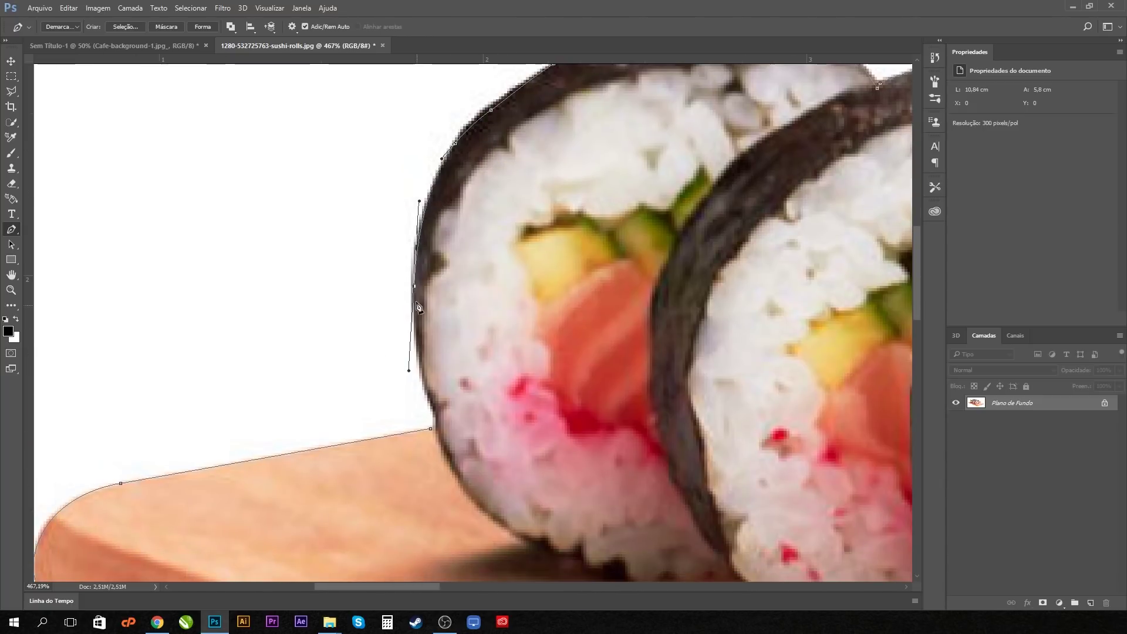
pyautogui.click(430, 429)
# Convert the closed path into a selection and copy the sushi and board onto a new layer
pyautogui.hotkey('ctrl', '0')
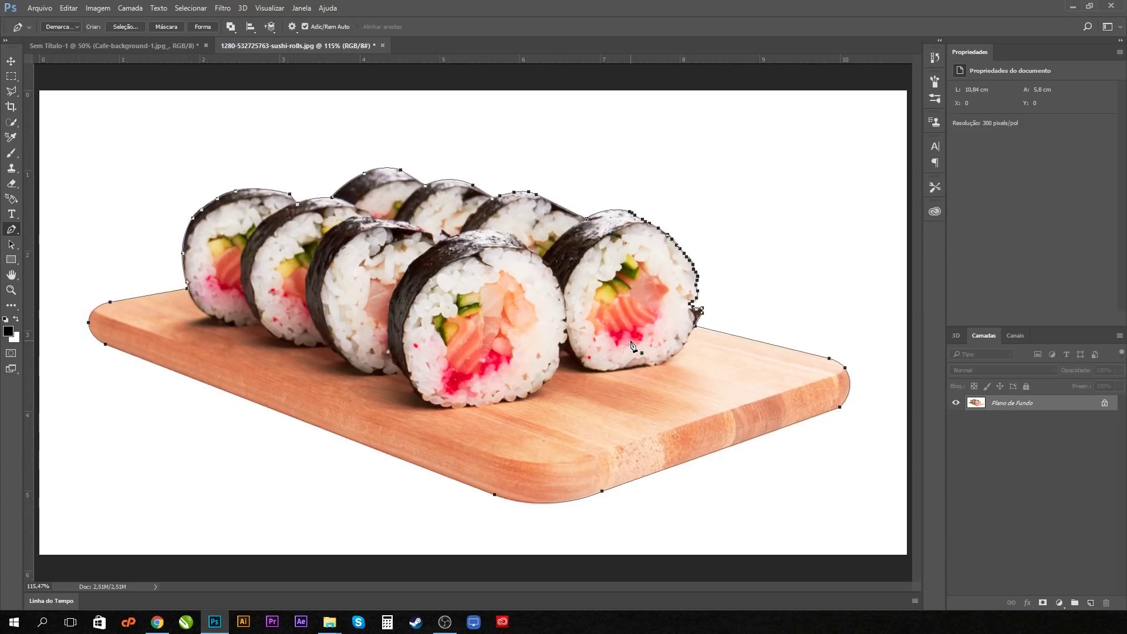
pyautogui.hotkey('ctrl', 'Return')
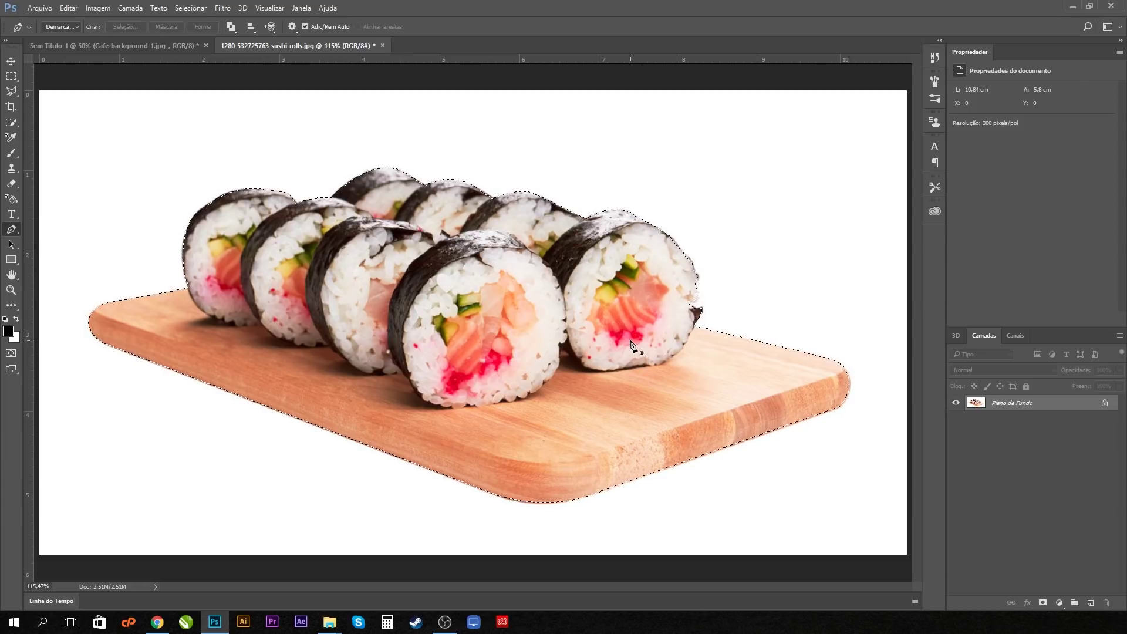
pyautogui.hotkey('ctrl', 'j')
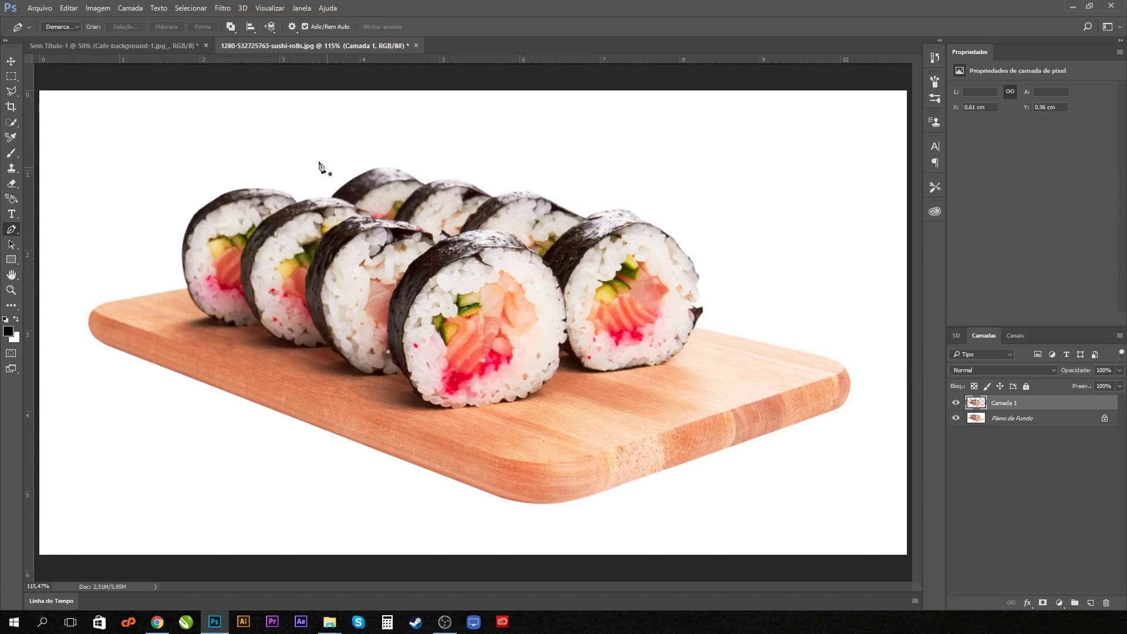
# Move the sushi cutout into the café background document and place it over the wooden table
pyautogui.click(11, 61)
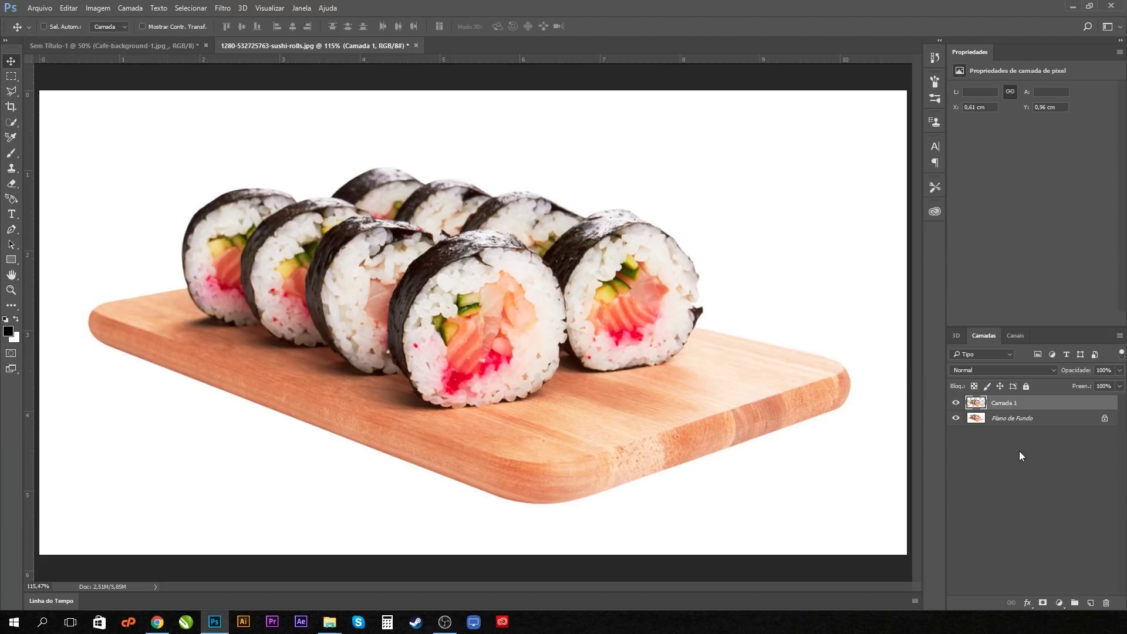
pyautogui.moveTo(513, 324); pyautogui.dragTo(548, 336)
pyautogui.moveTo(604, 410); pyautogui.dragTo(528, 465)
# Flip the sushi cutout horizontally and enlarge it with Free Transform to span most of the canvas width
pyautogui.hotkey('ctrl', 't')
pyautogui.rightClick(514, 465)
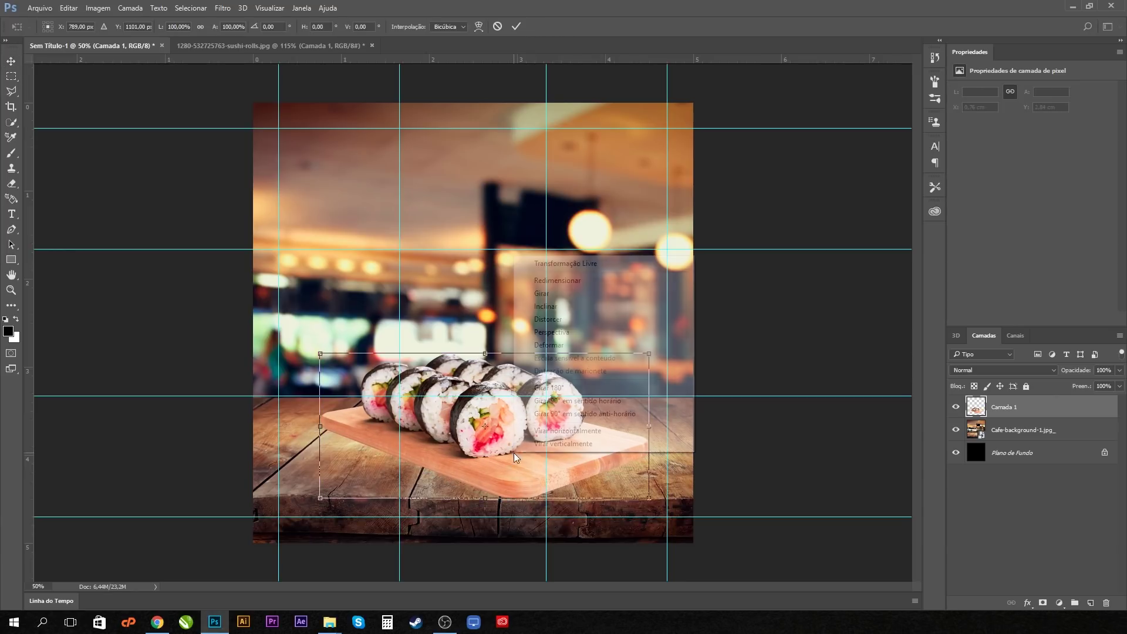
pyautogui.click(592, 430)
pyautogui.moveTo(649, 355); pyautogui.dragTo(684, 335)
pyautogui.press('Return')
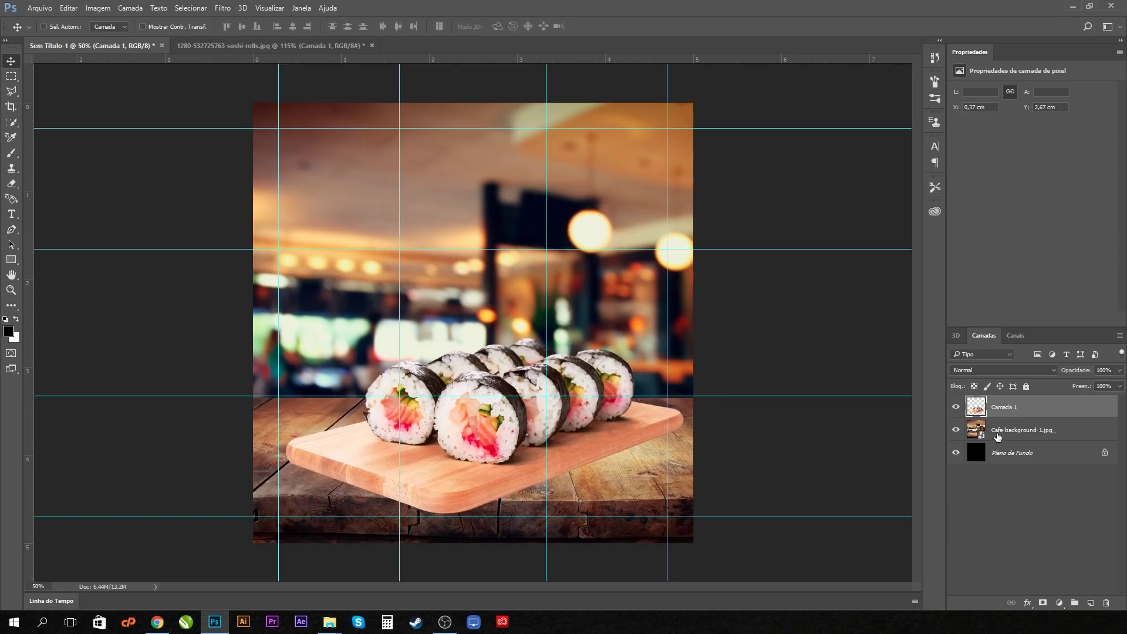
# Stretch the café background layer vertically beyond the top of the canvas and adjust its lower edge with Free Transform
pyautogui.click(998, 436)
pyautogui.hotkey('ctrl', 't')
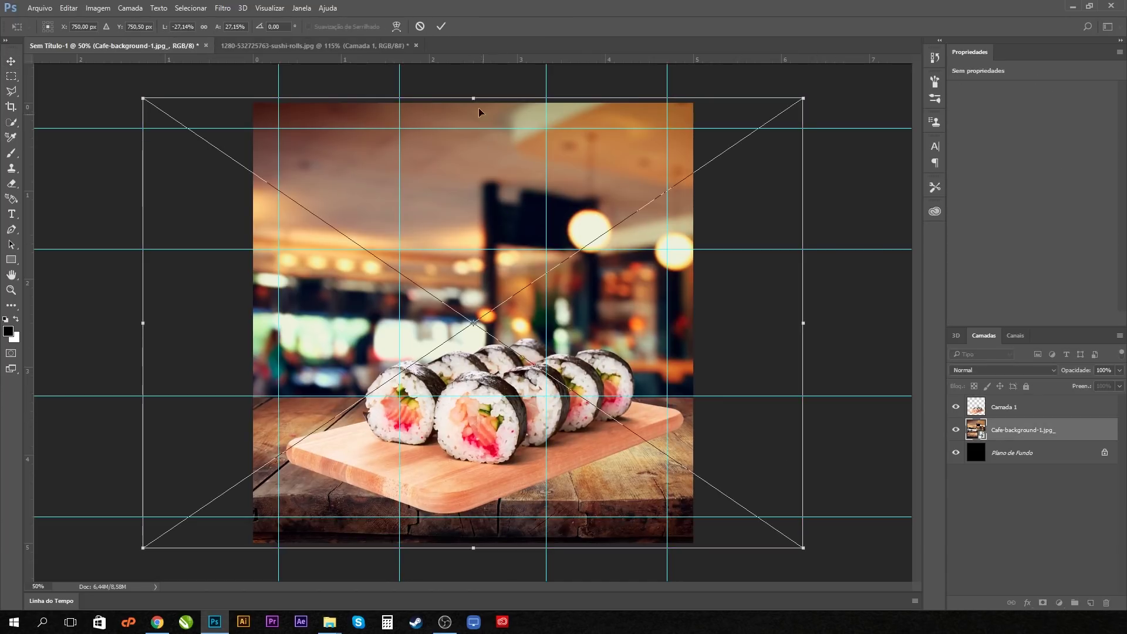
pyautogui.moveTo(473, 96); pyautogui.dragTo(473, 2)
pyautogui.scroll(-2, 480, 428)
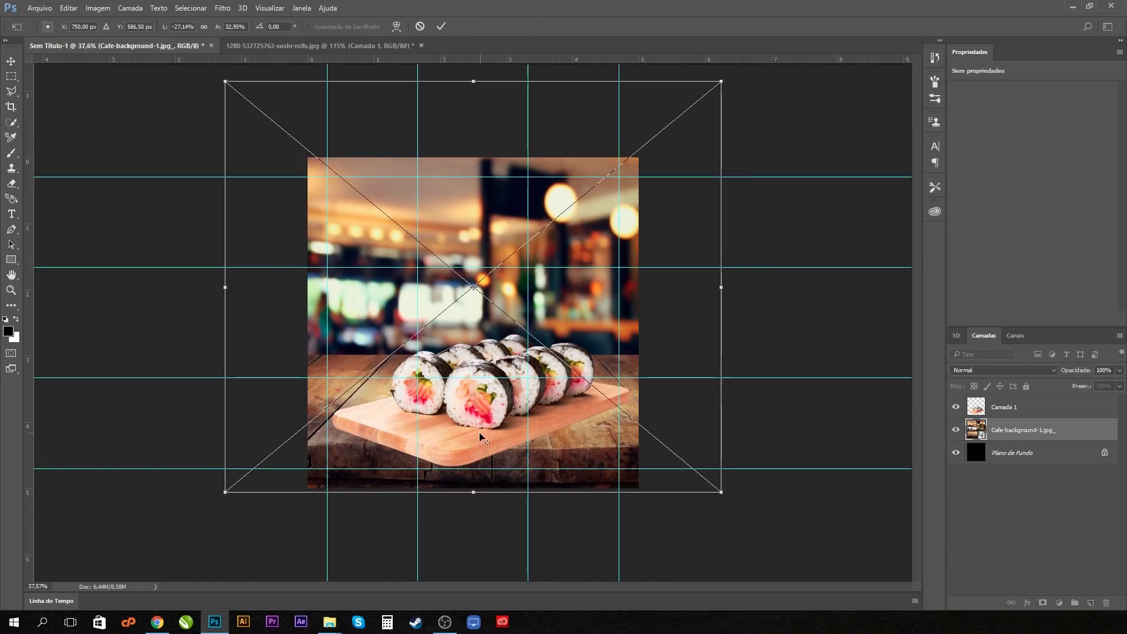
pyautogui.moveTo(475, 496); pyautogui.dragTo(474, 502)
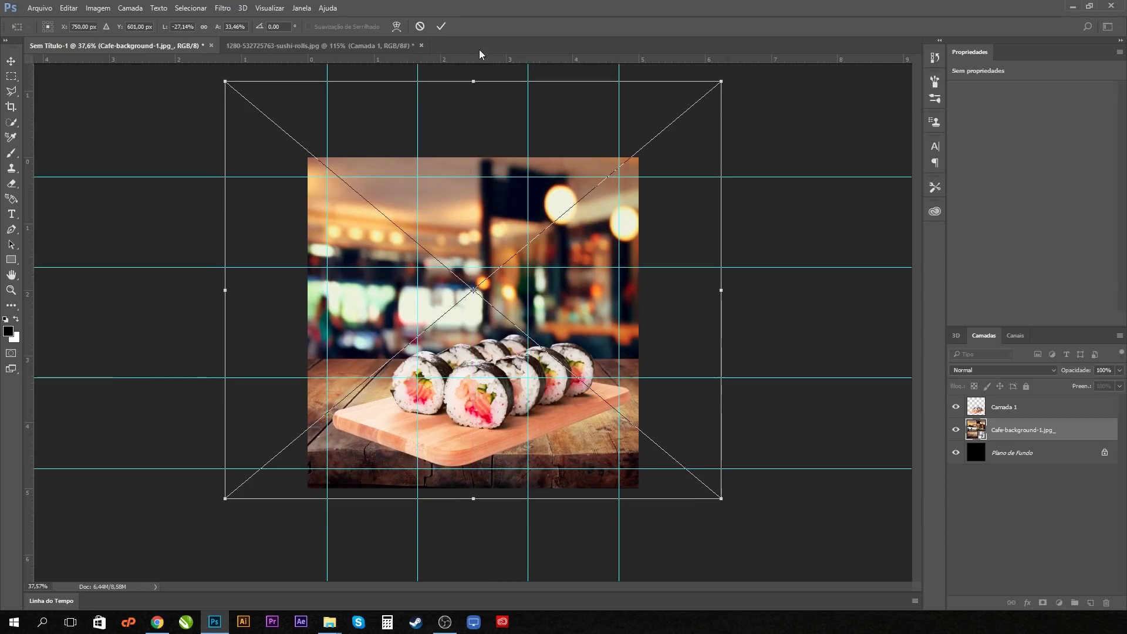
pyautogui.moveTo(474, 75); pyautogui.dragTo(474, 38)
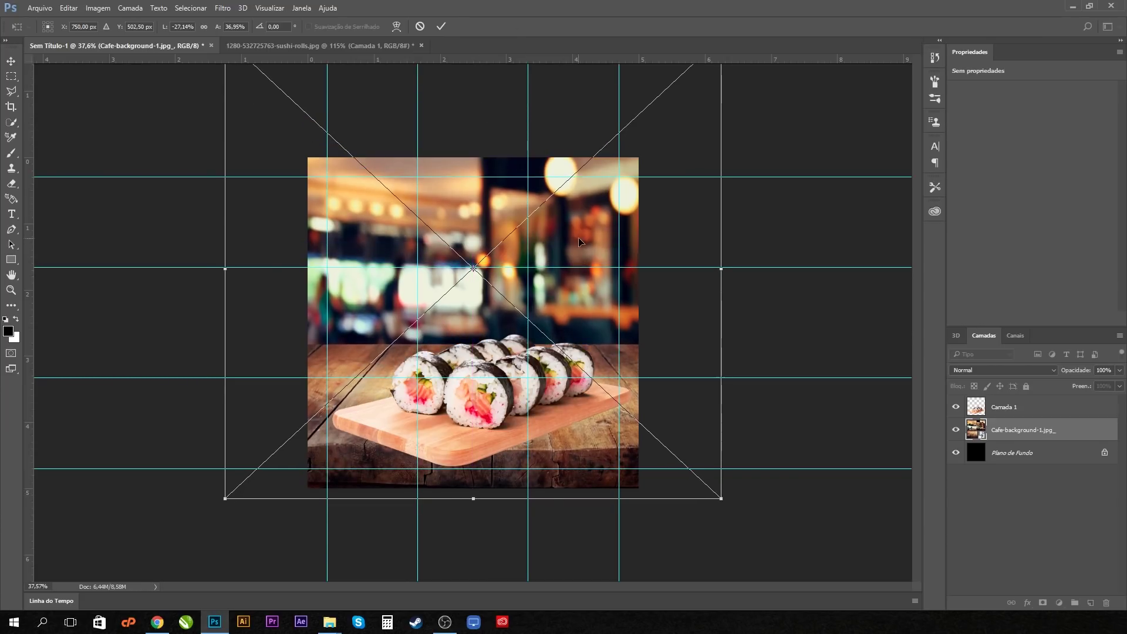
pyautogui.moveTo(477, 511); pyautogui.dragTo(476, 474)
pyautogui.press('Return')
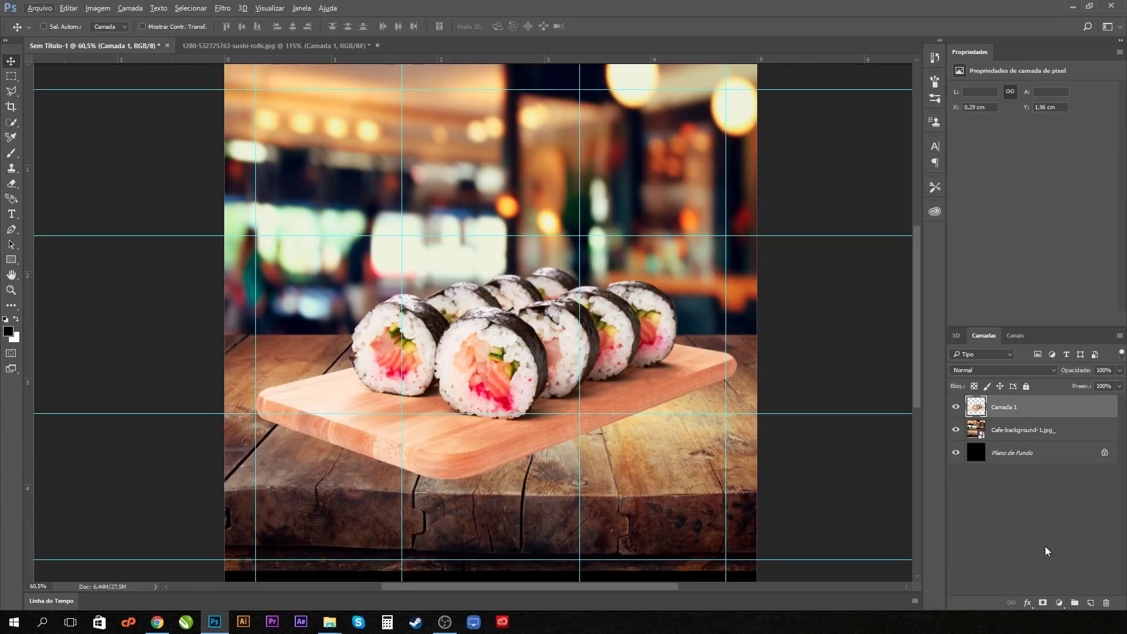
# Add a Color Balance adjustment clipped to the sushi layer, with midtones at red +13, green +2 and blue +7
pyautogui.click(1060, 603)
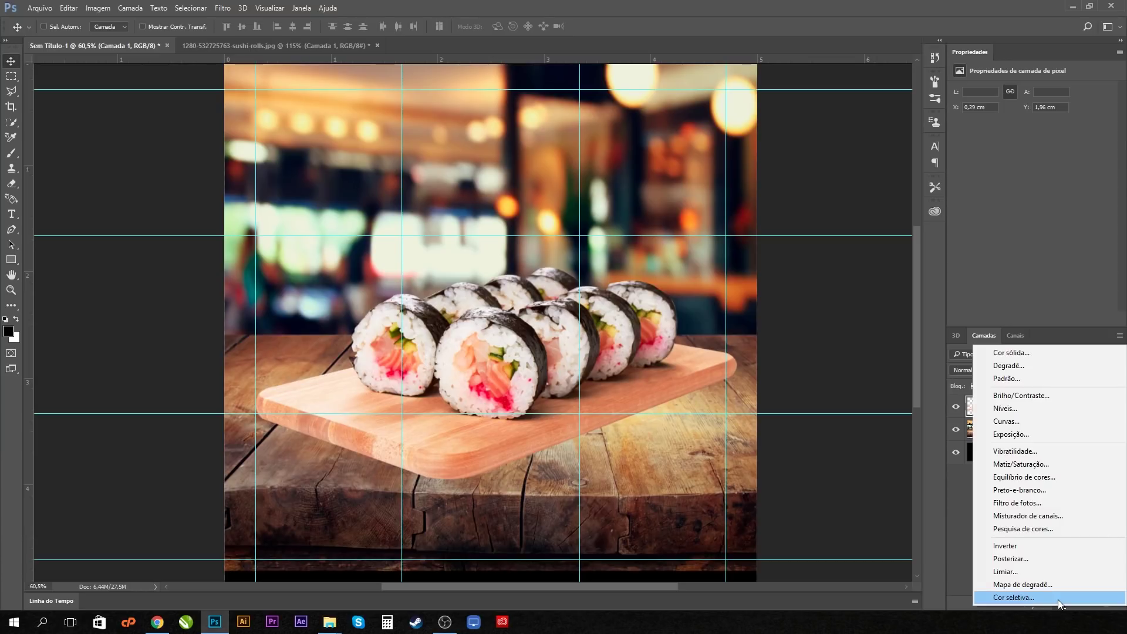
pyautogui.click(1047, 480)
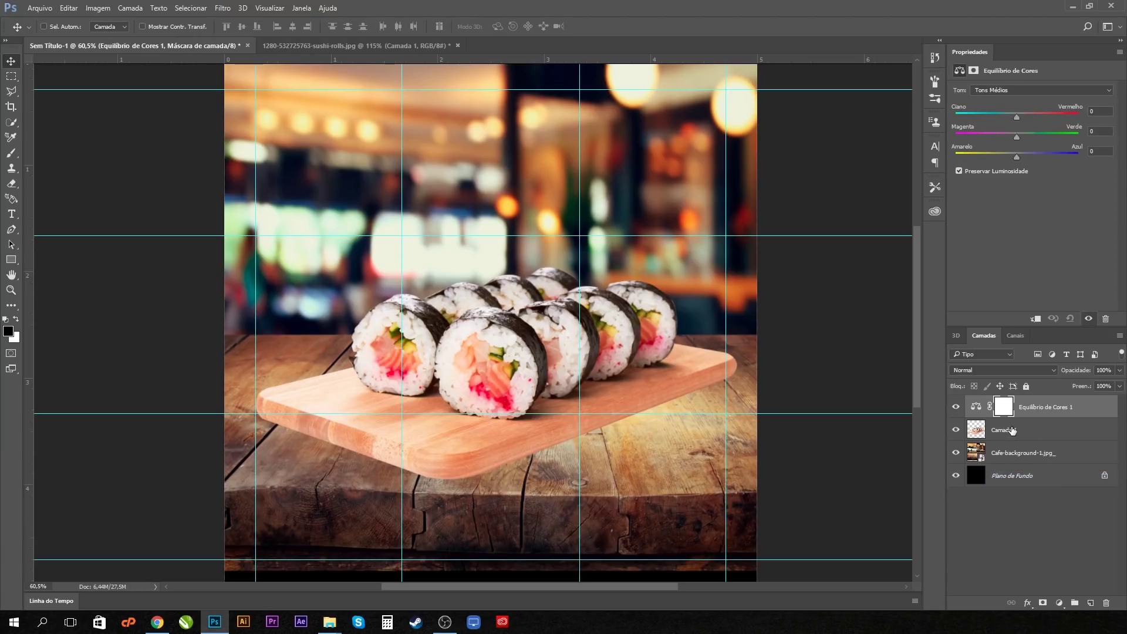
pyautogui.hotkey('ctrl', 'alt', 'g')
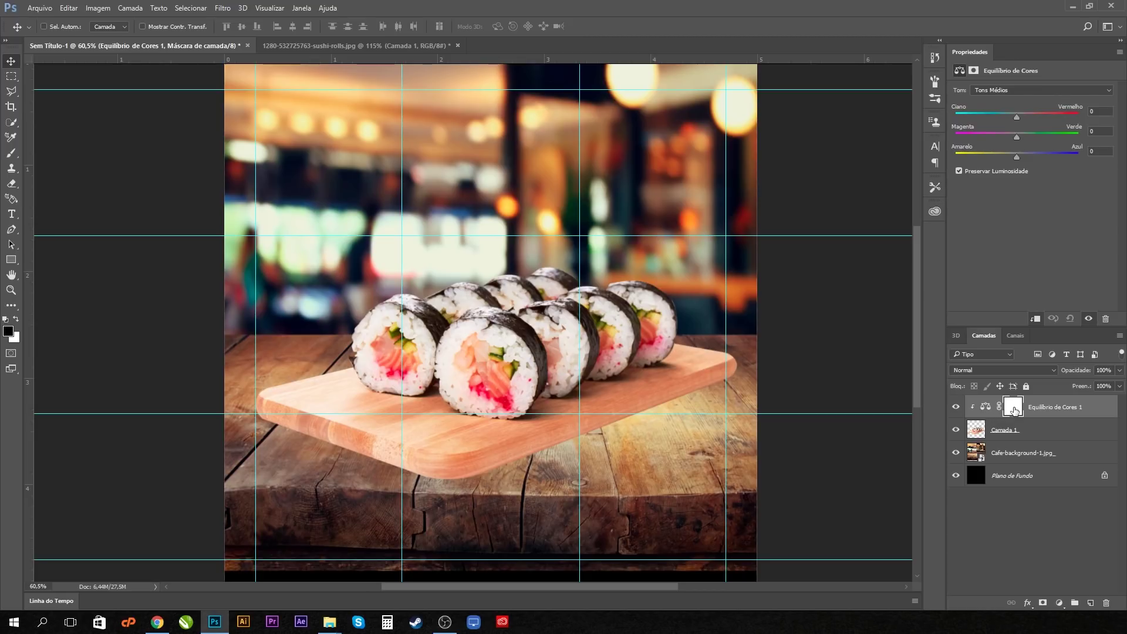
pyautogui.moveTo(1016, 115); pyautogui.dragTo(1019, 139)
# Add a Levels adjustment clipped to the sushi layer with black input 28 and white input 251, and compare the image with and without it
pyautogui.click(1059, 603)
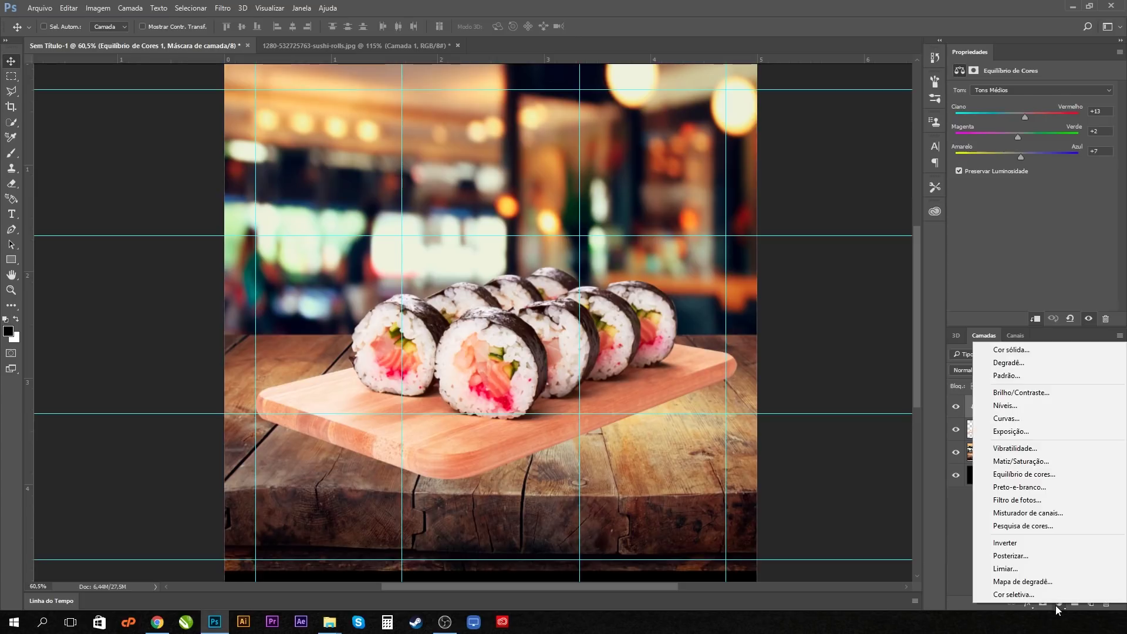
pyautogui.click(1030, 409)
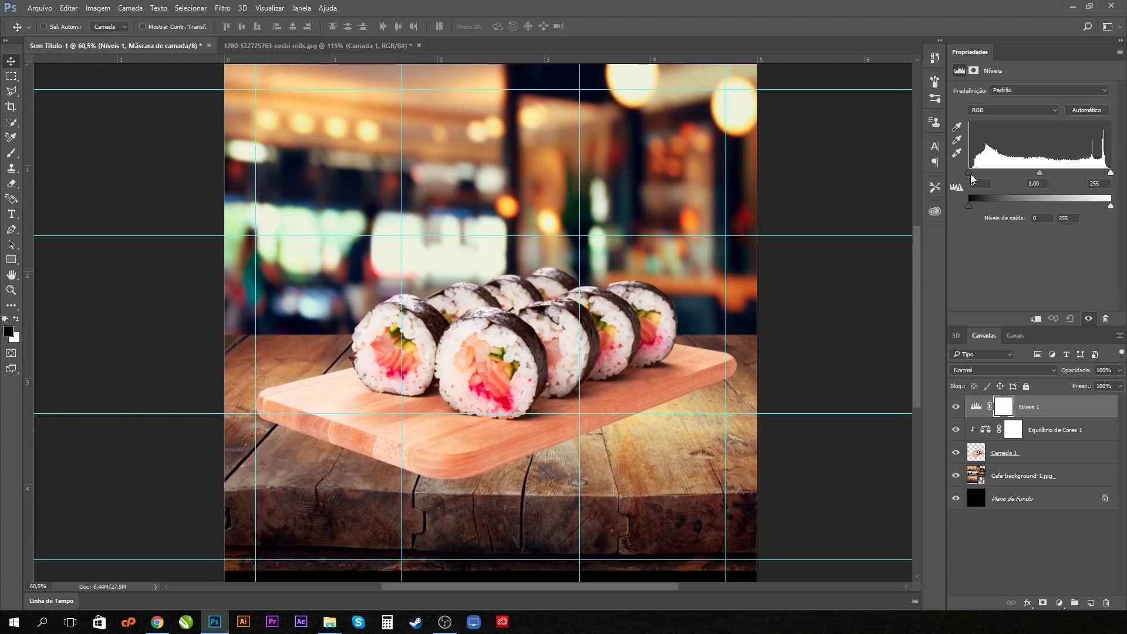
pyautogui.press('ctrl')
pyautogui.hotkey('ctrl', 'alt', 'g')
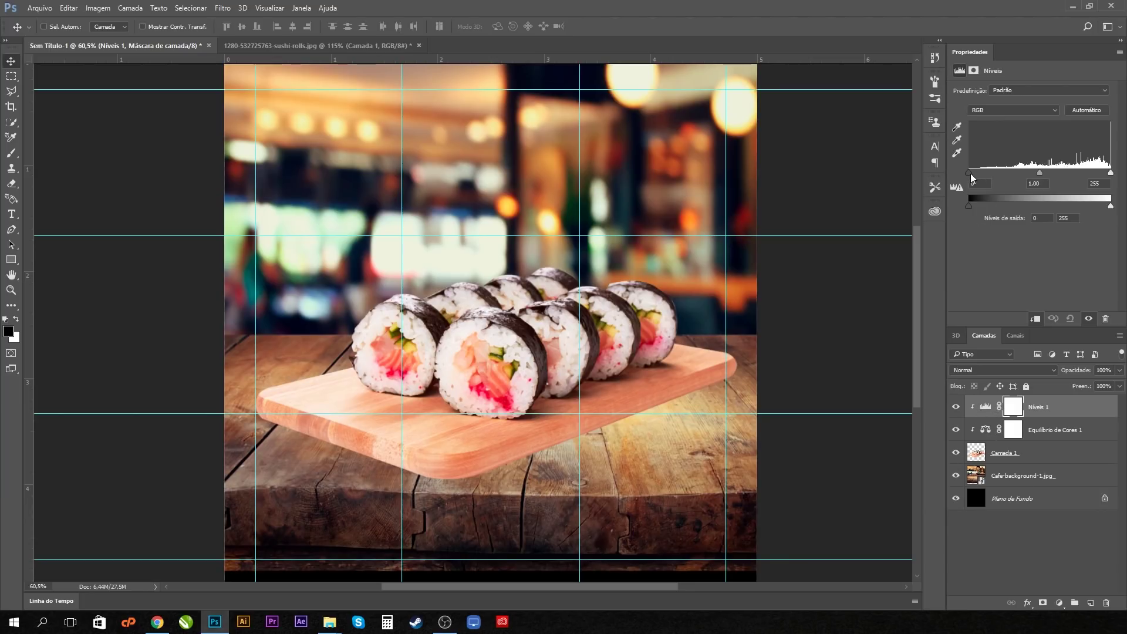
pyautogui.moveTo(968, 172); pyautogui.dragTo(1116, 180)
pyautogui.moveTo(995, 171)
pyautogui.mouseDown()
pyautogui.moveTo(1062, 171)
pyautogui.moveTo(986, 172)
pyautogui.mouseUp()
pyautogui.moveTo(1111, 174); pyautogui.dragTo(985, 175)
pyautogui.moveTo(1098, 174); pyautogui.dragTo(1110, 177)
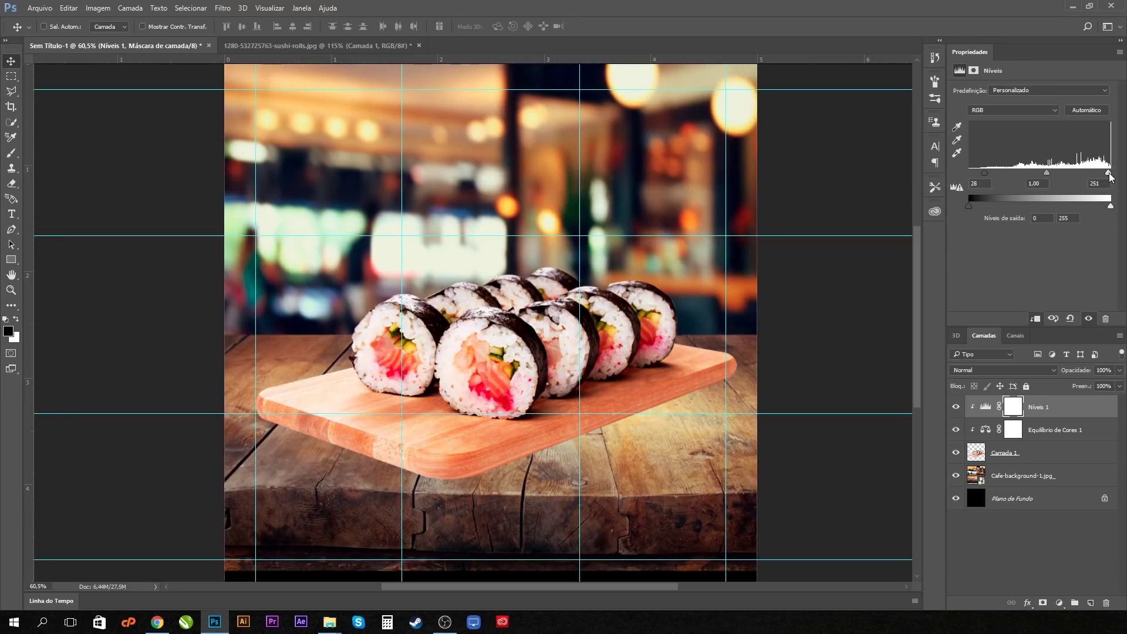
pyautogui.click(956, 407)
pyautogui.click(956, 407)
pyautogui.click(955, 407)
pyautogui.click(955, 407)
# Group the sushi layer with its Levels and Color Balance adjustments and name the group "sushi"
pyautogui.keyDown('shift'); pyautogui.click(1042, 458); pyautogui.keyUp('shift')
pyautogui.hotkey('ctrl', 'g')
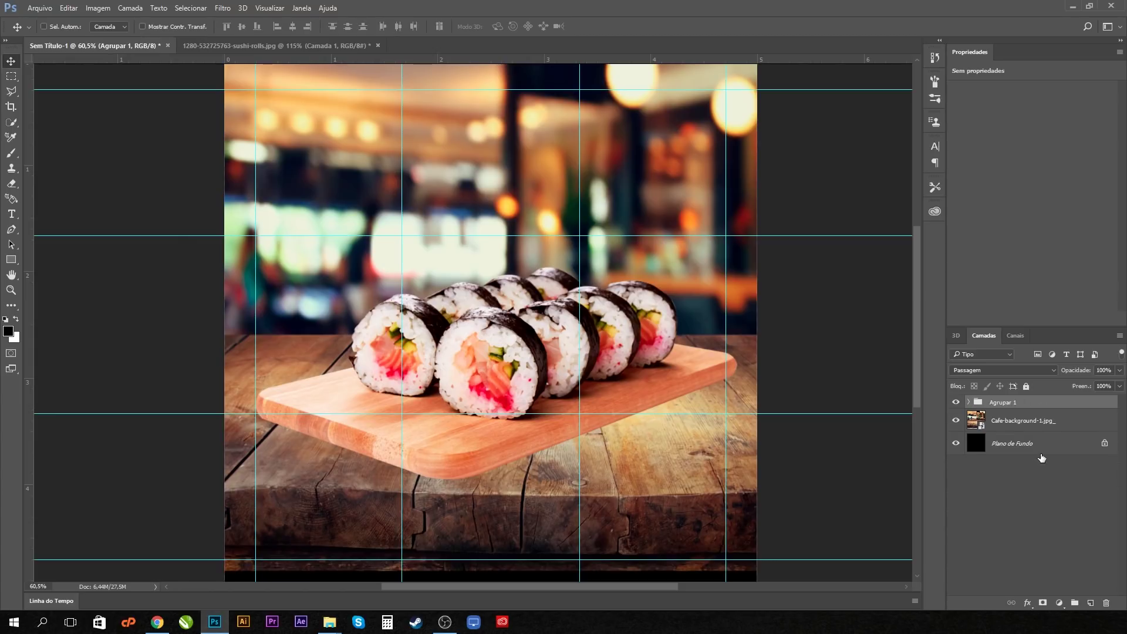
pyautogui.doubleClick(1012, 404)
pyautogui.write('sushi')
pyautogui.press('Return')
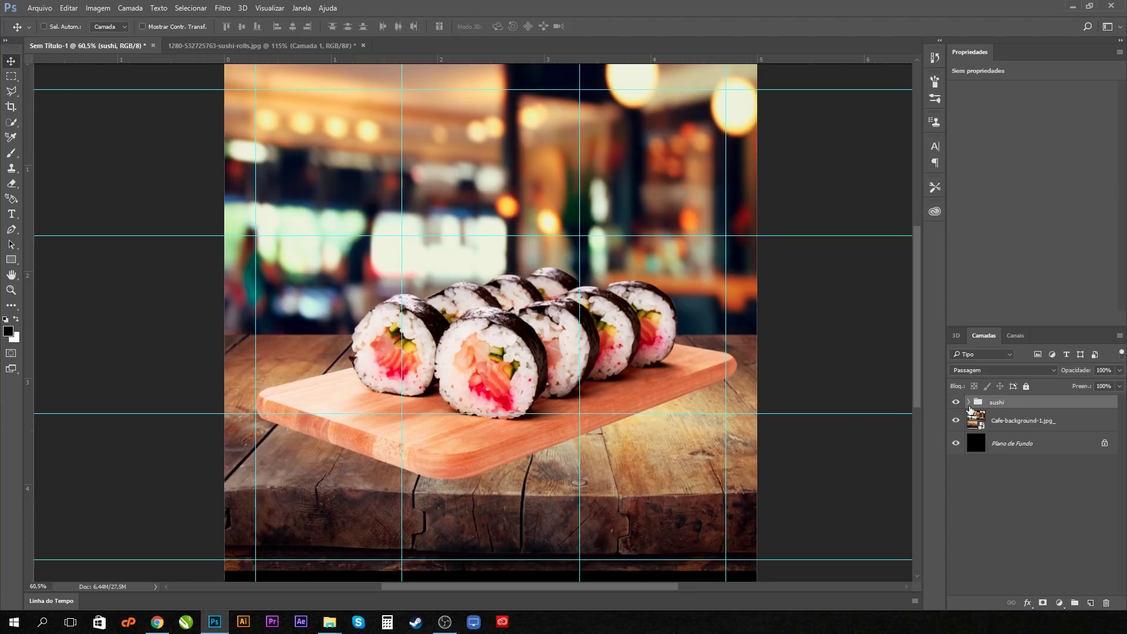
# Expand the sushi group and begin selecting the wooden board on Camada 1 with the Quick Selection tool
pyautogui.click(969, 403)
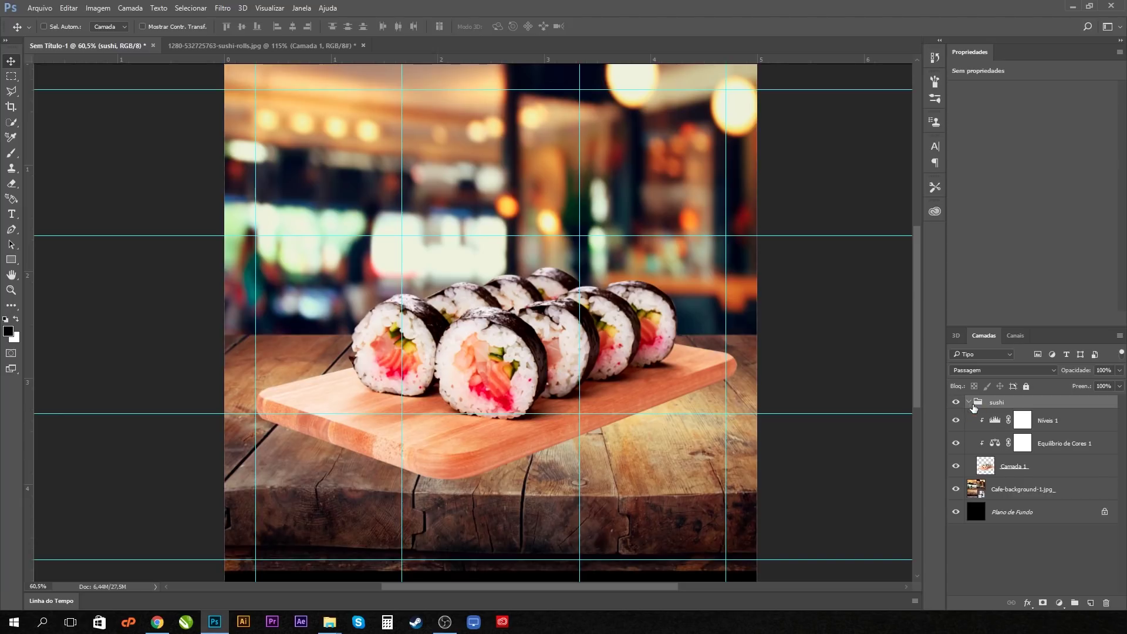
pyautogui.click(999, 467)
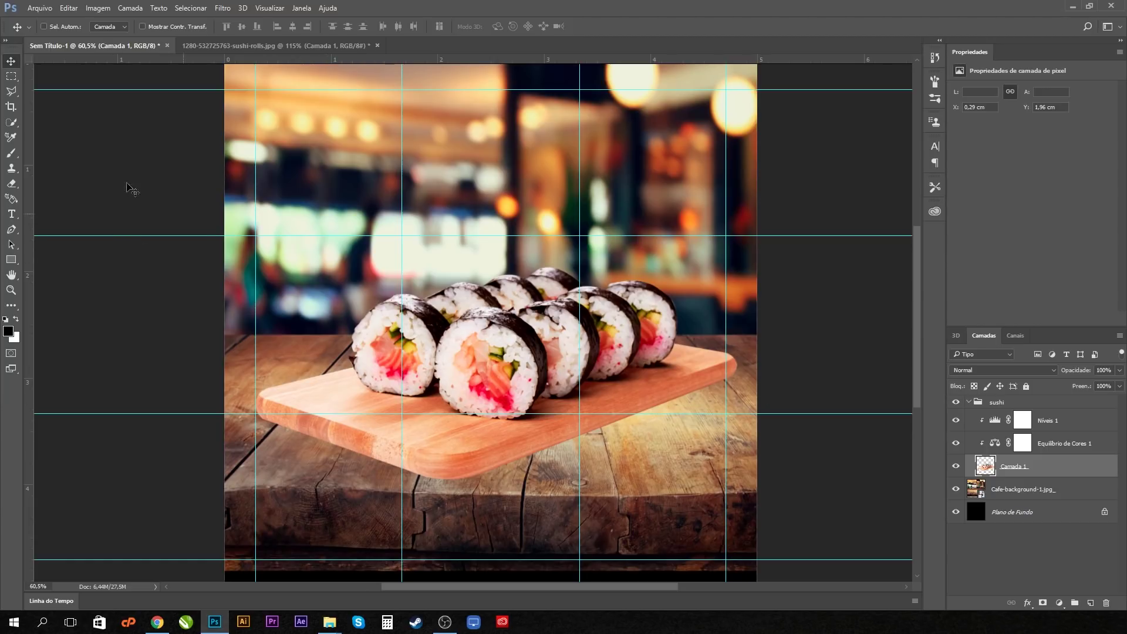
pyautogui.click(11, 122)
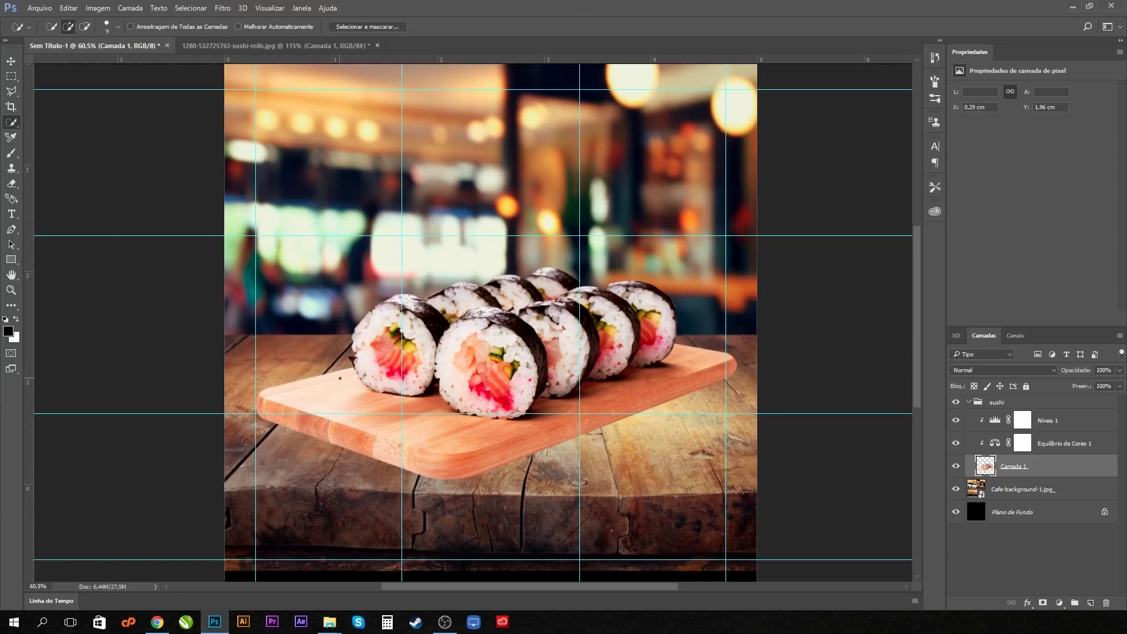
pyautogui.moveTo(367, 410)
pyautogui.mouseDown()
pyautogui.moveTo(446, 434)
pyautogui.moveTo(537, 436)
pyautogui.moveTo(615, 391)
pyautogui.mouseUp()
pyautogui.moveTo(686, 355); pyautogui.dragTo(694, 371)
pyautogui.moveTo(330, 434); pyautogui.dragTo(285, 390)
# Enlarge the Quick Selection brush to 80 and extend the selection over the board's left end, front edge and right corner
pyautogui.press(']')
pyautogui.press(']')
pyautogui.press(']')
pyautogui.moveTo(336, 366)
pyautogui.mouseDown()
pyautogui.moveTo(264, 395)
pyautogui.moveTo(266, 421)
pyautogui.mouseUp()
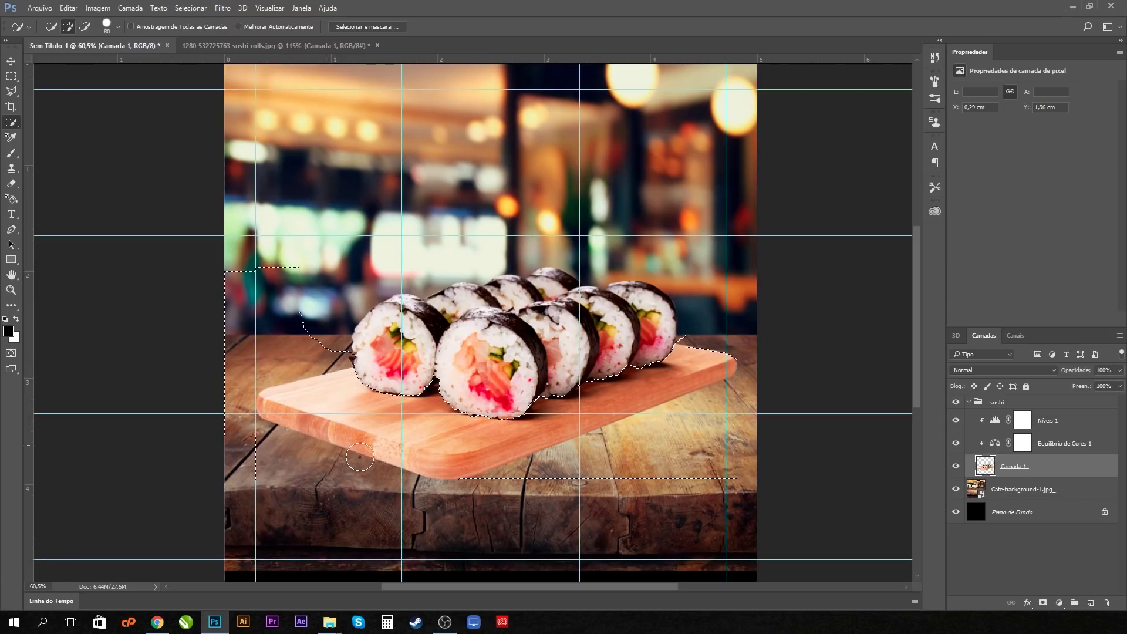
pyautogui.moveTo(462, 476); pyautogui.dragTo(562, 451)
pyautogui.moveTo(696, 399)
pyautogui.mouseDown()
pyautogui.moveTo(734, 360)
pyautogui.moveTo(769, 448)
pyautogui.mouseUp()
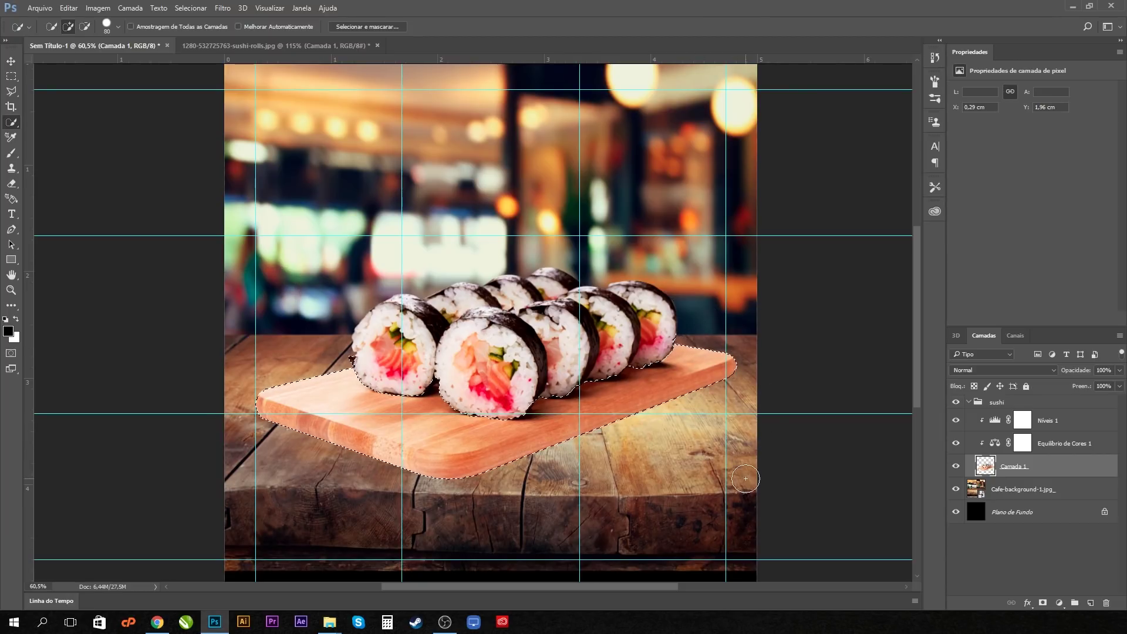
# Copy the selected board onto its own layer and hide the original sushi layer Camada 1
pyautogui.press('alt')
pyautogui.hotkey('ctrl', 'j')
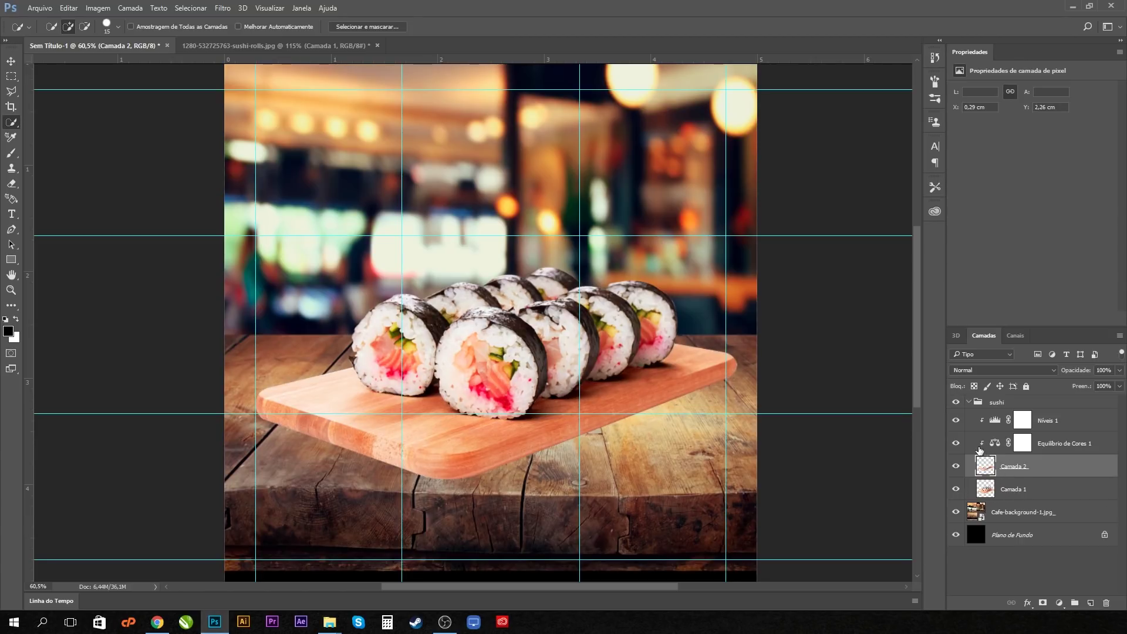
pyautogui.click(956, 489)
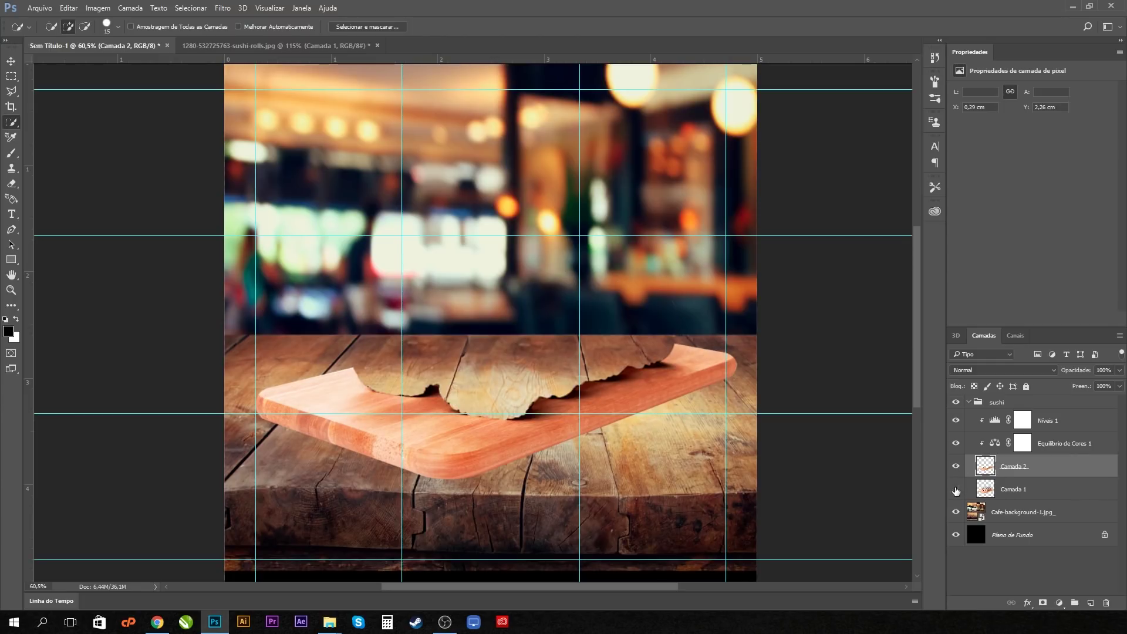
# Show Camada 1, move Camada 2 to the top of the sushi group, and clip Equilíbrio de Cores 1 and Níveis 1 to Camada 1 again
pyautogui.click(956, 490)
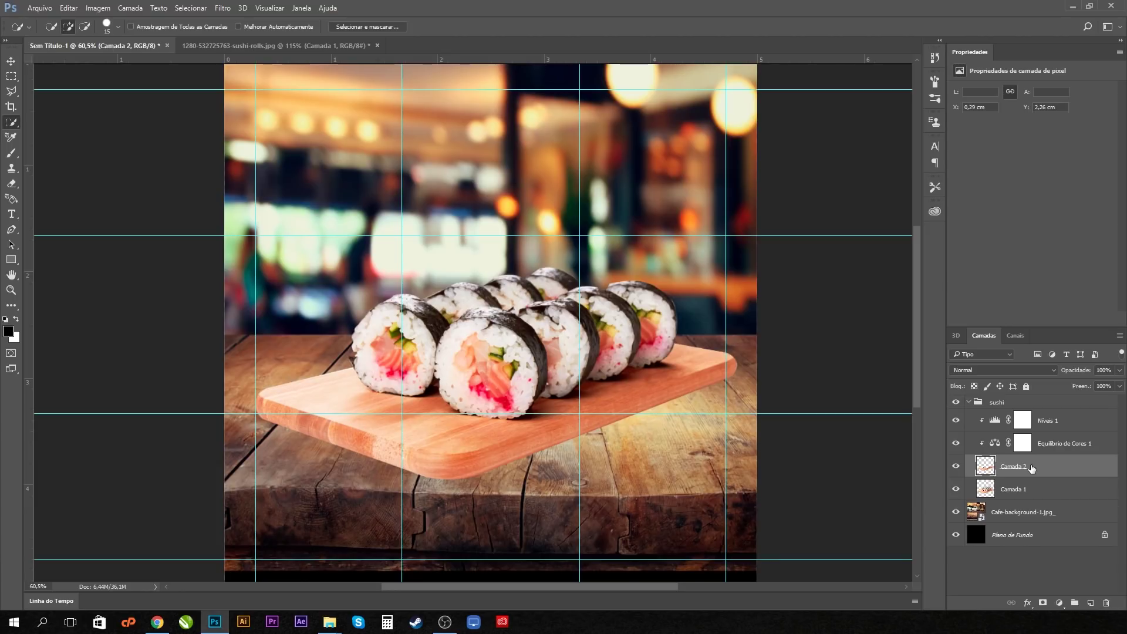
pyautogui.moveTo(1066, 470); pyautogui.dragTo(998, 412)
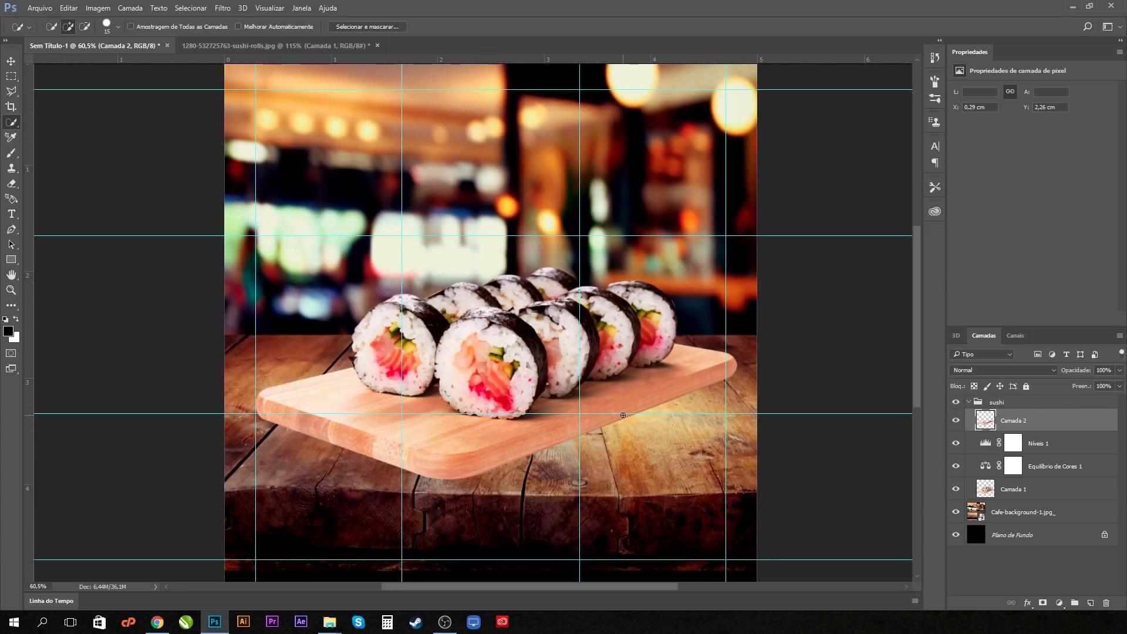
pyautogui.click(1050, 445)
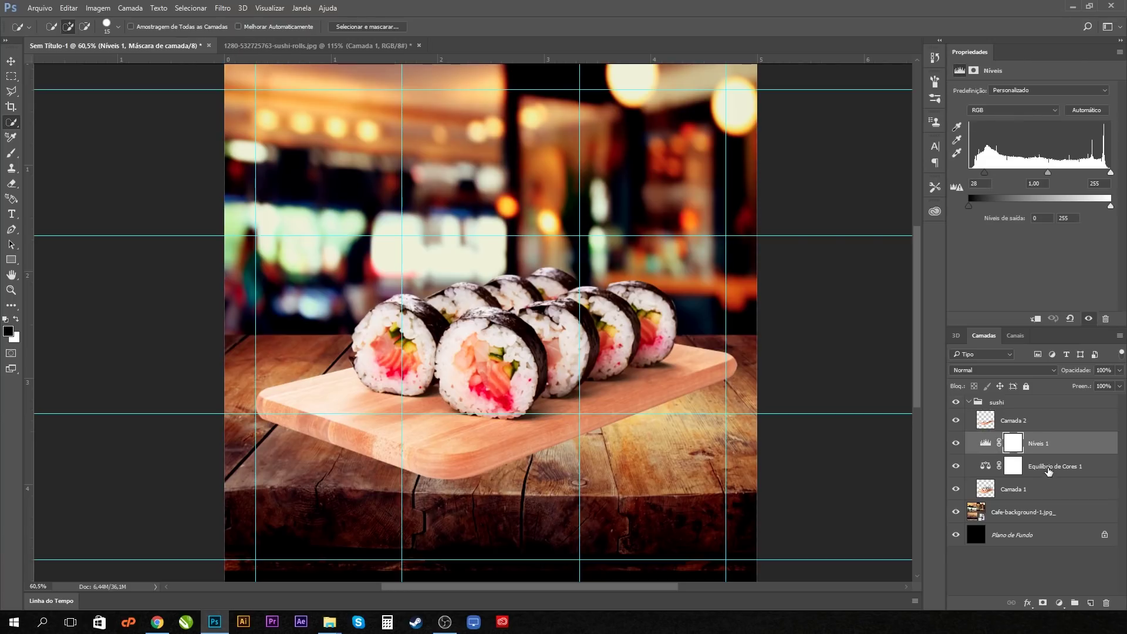
pyautogui.click(1039, 474)
pyautogui.keyDown('alt'); pyautogui.click(1037, 477); pyautogui.keyUp('alt')
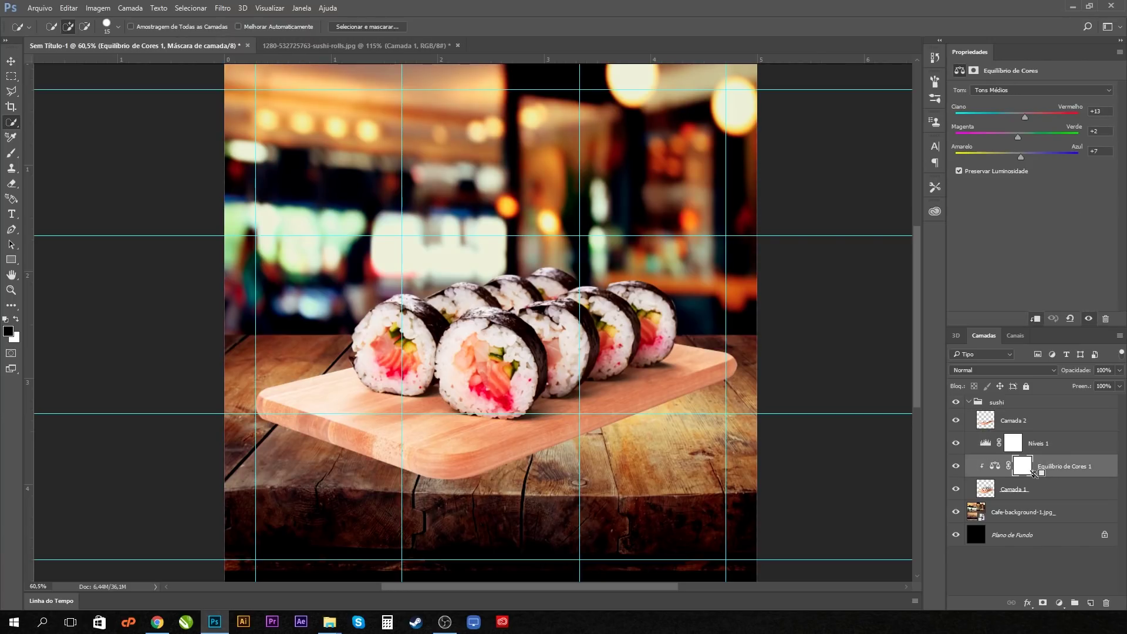
pyautogui.click(1047, 448)
pyautogui.keyDown('alt'); pyautogui.click(1048, 453); pyautogui.keyUp('alt')
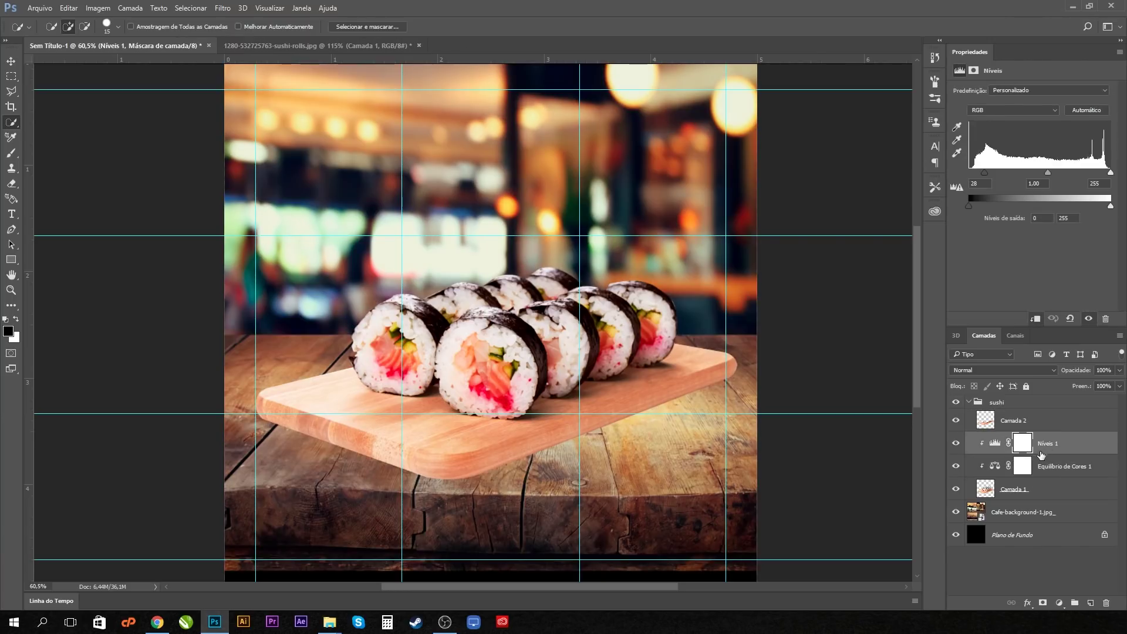
# Add a Levels adjustment clipped to the board layer Camada 2, with the black input at 65 and the midtones at 1,00
pyautogui.click(1017, 423)
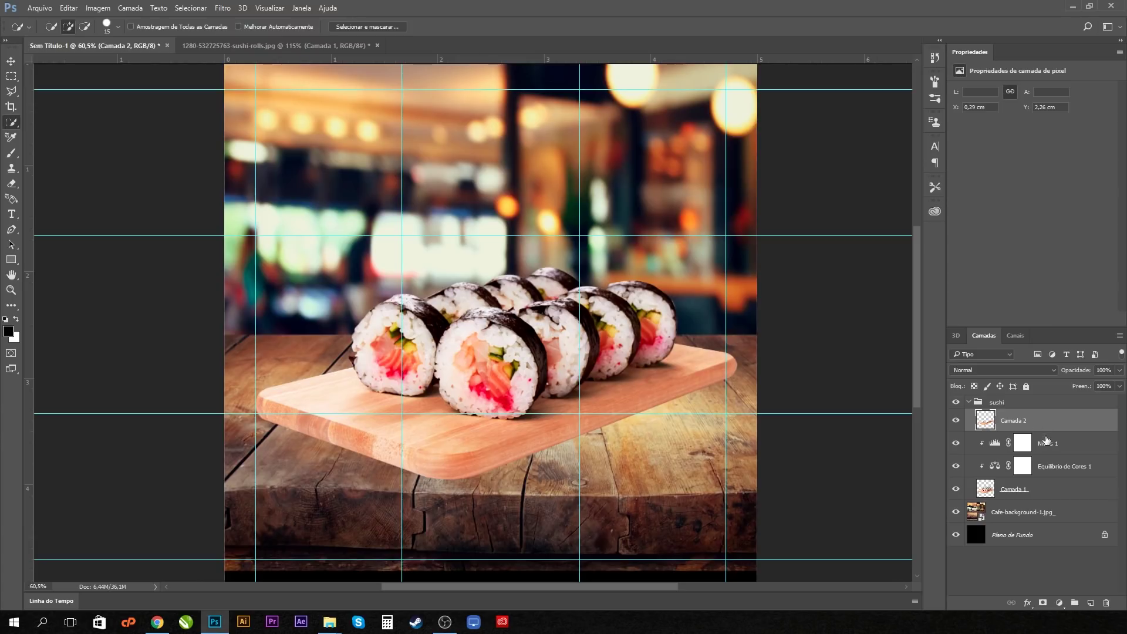
pyautogui.click(1060, 604)
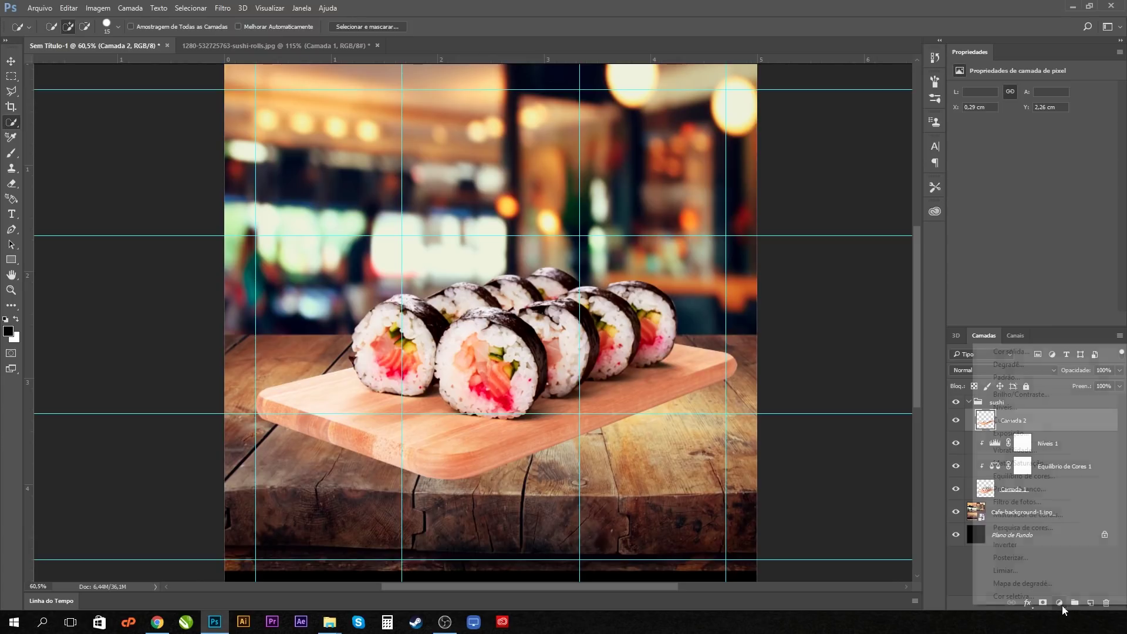
pyautogui.click(1024, 408)
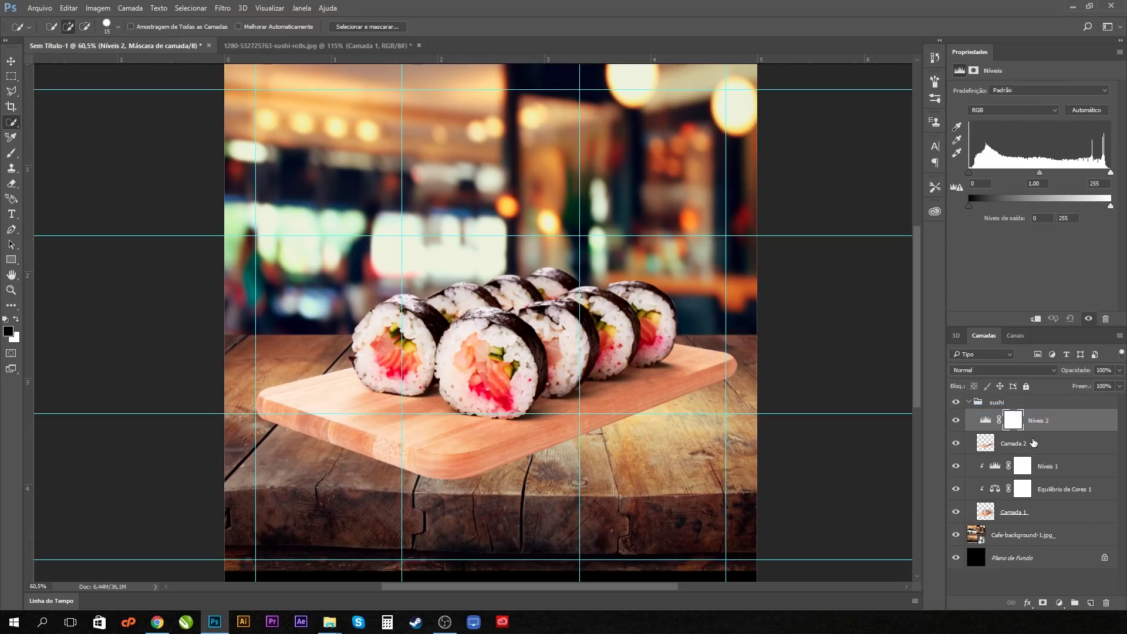
pyautogui.keyDown('alt'); pyautogui.click(996, 432); pyautogui.keyUp('alt')
pyautogui.click(955, 445)
pyautogui.click(955, 445)
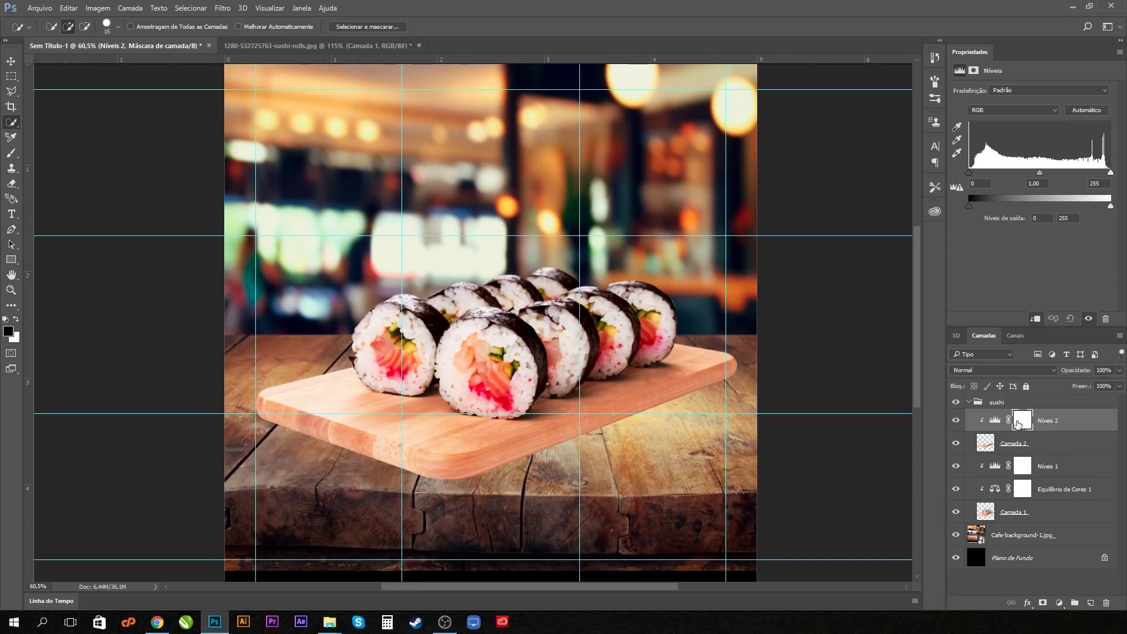
pyautogui.moveTo(969, 172); pyautogui.dragTo(1055, 176)
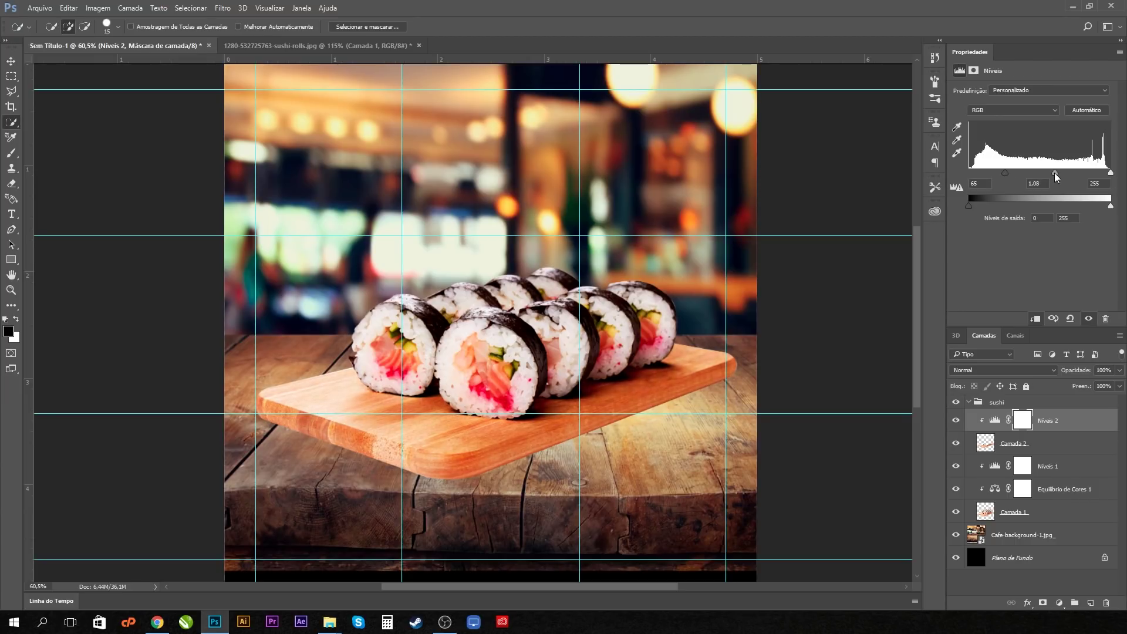
# Add a Hue/Saturation adjustment clipped to Camada 2 and shift its overall hue and saturation, with lightness at -5
pyautogui.click(1072, 427)
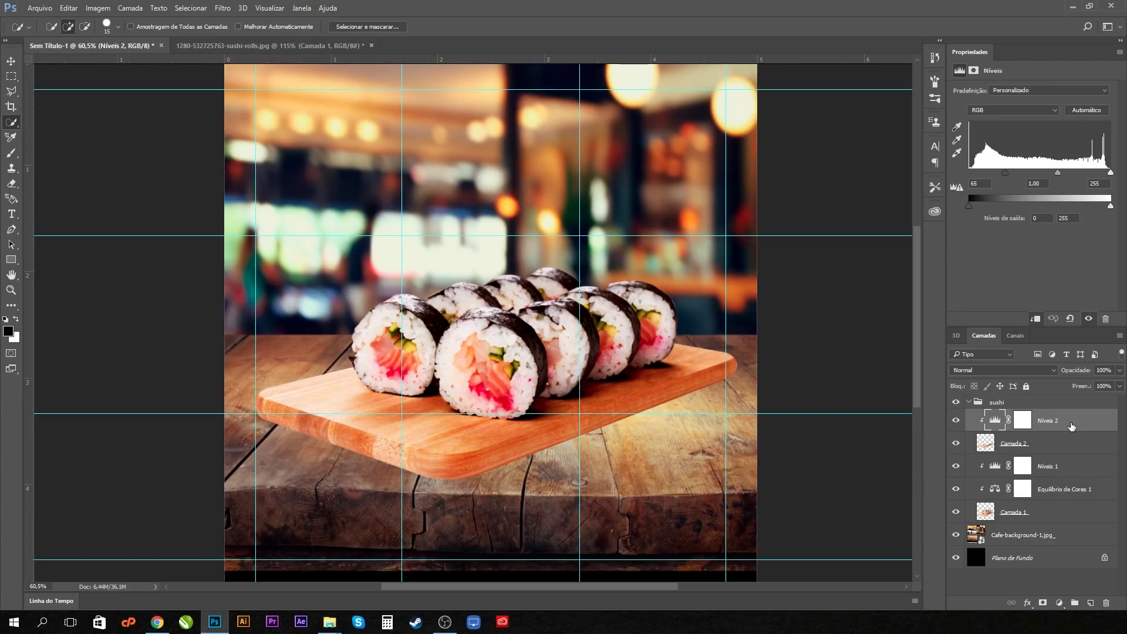
pyautogui.click(1058, 603)
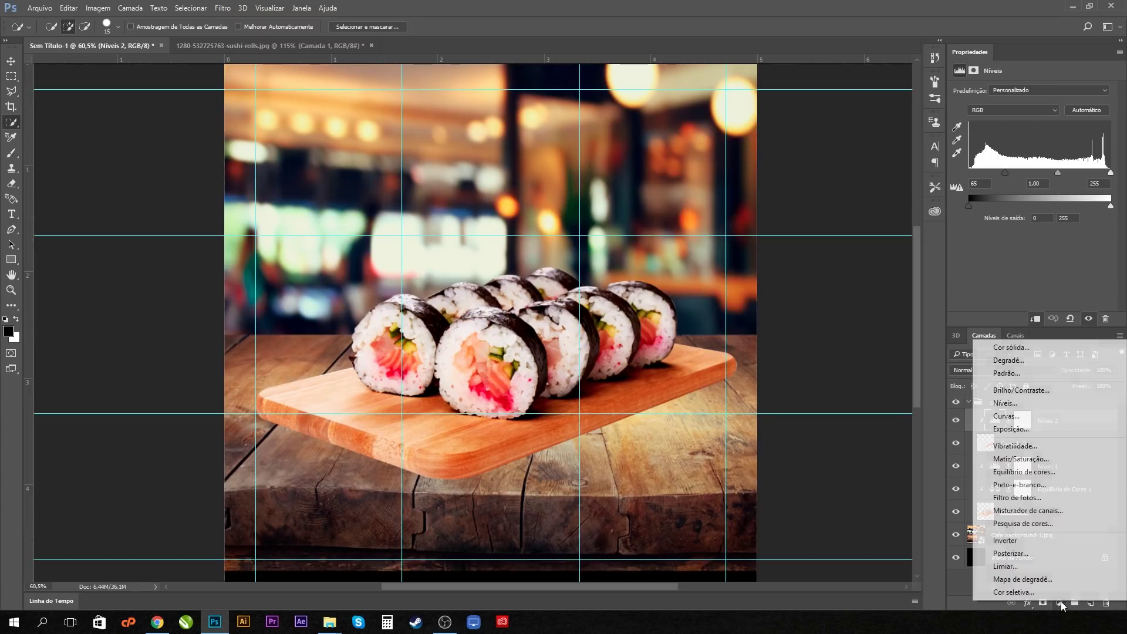
pyautogui.click(1037, 462)
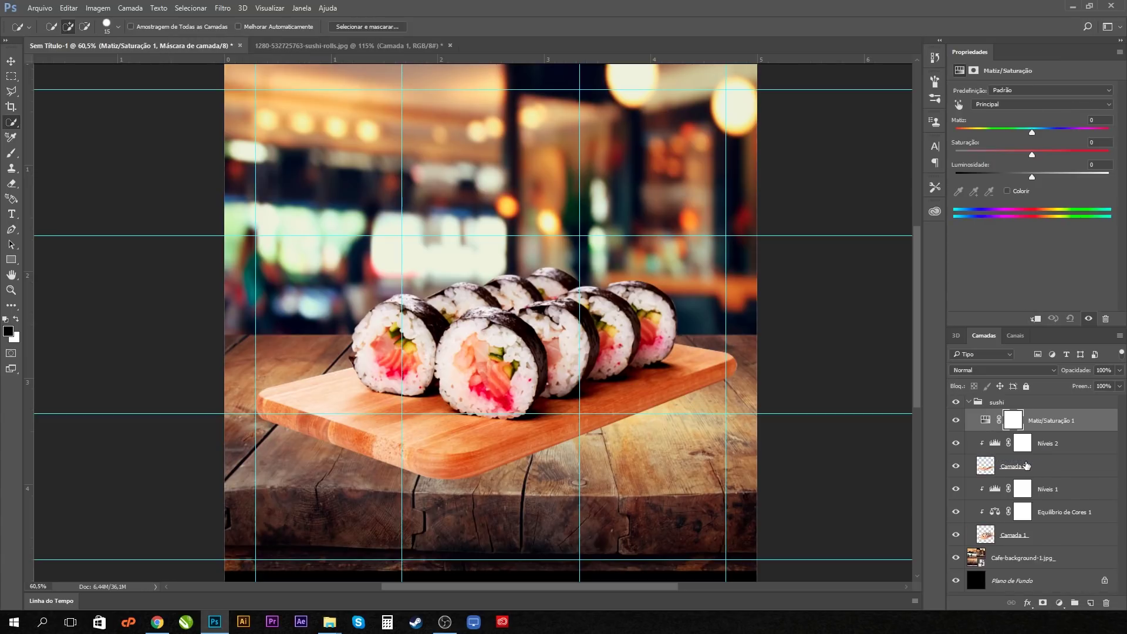
pyautogui.hotkey('ctrl', 'alt', 'g')
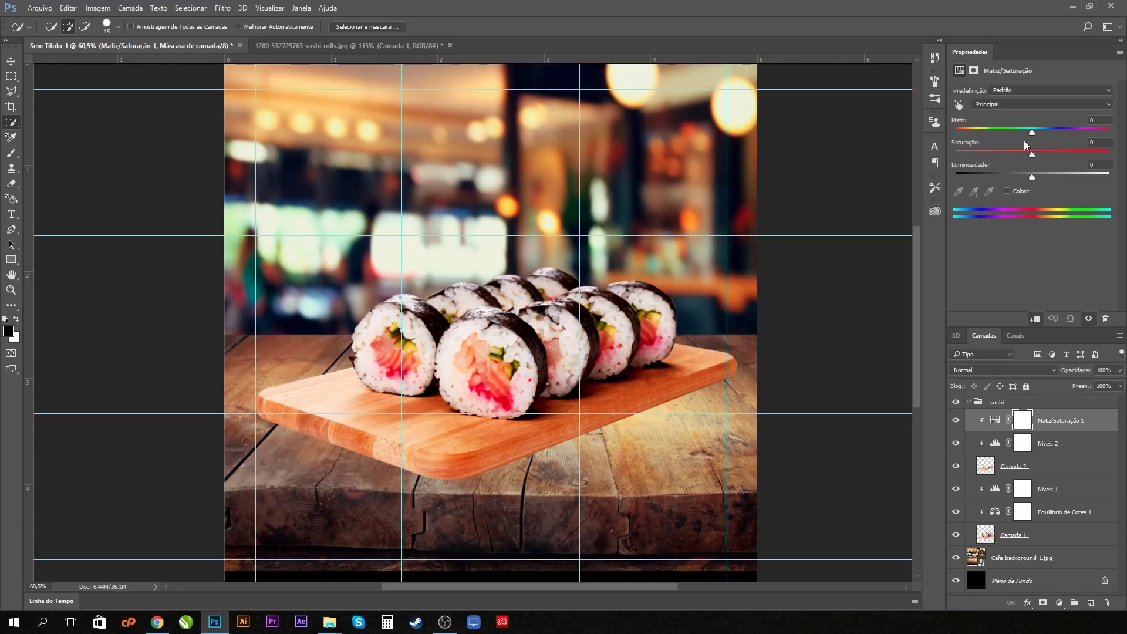
pyautogui.moveTo(1032, 132); pyautogui.dragTo(1029, 177)
# Adjust the yellows in Matiz/Saturação 1 to hue -11, saturation +41 and lightness -63
pyautogui.click(998, 107)
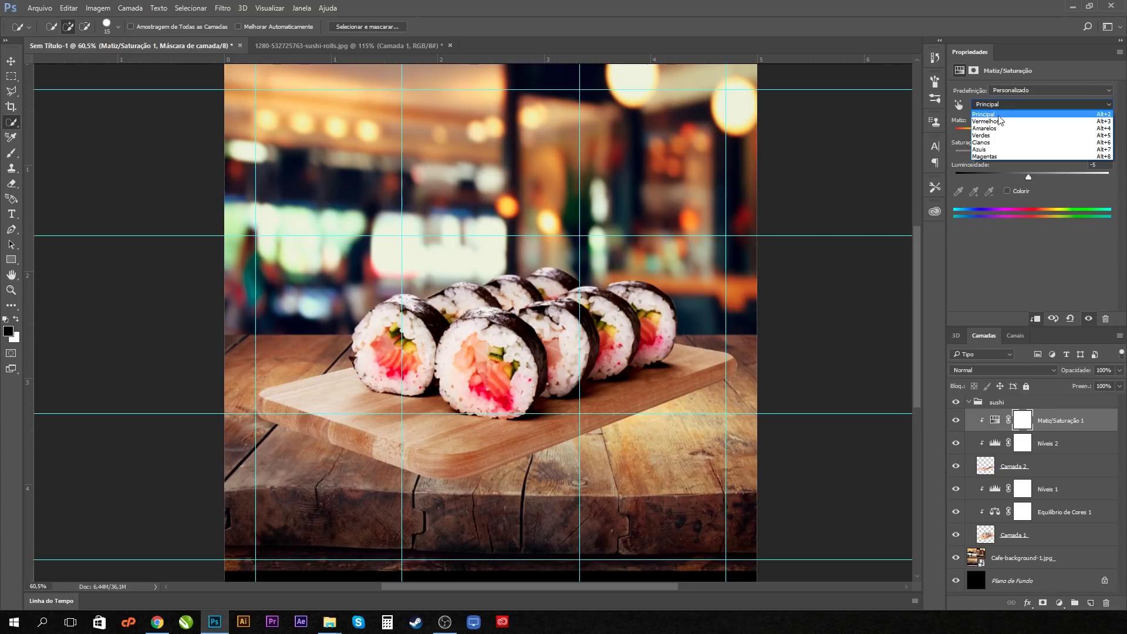
pyautogui.click(999, 128)
pyautogui.moveTo(1033, 133); pyautogui.dragTo(984, 179)
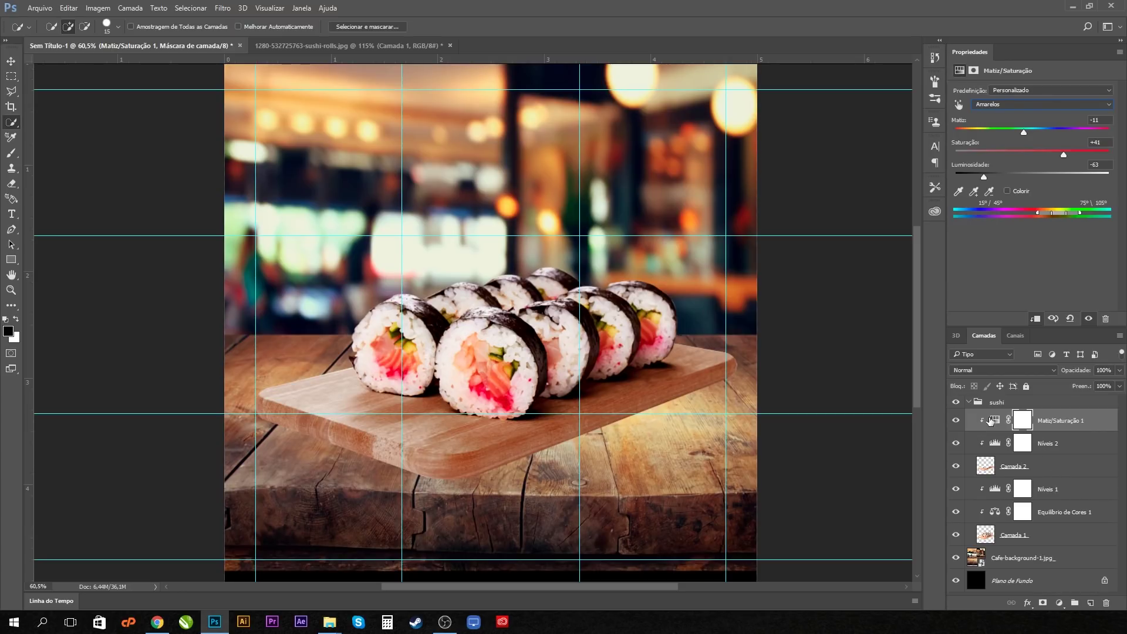
# Add an empty layer directly beneath Camada 1 in the sushi group
pyautogui.click(970, 402)
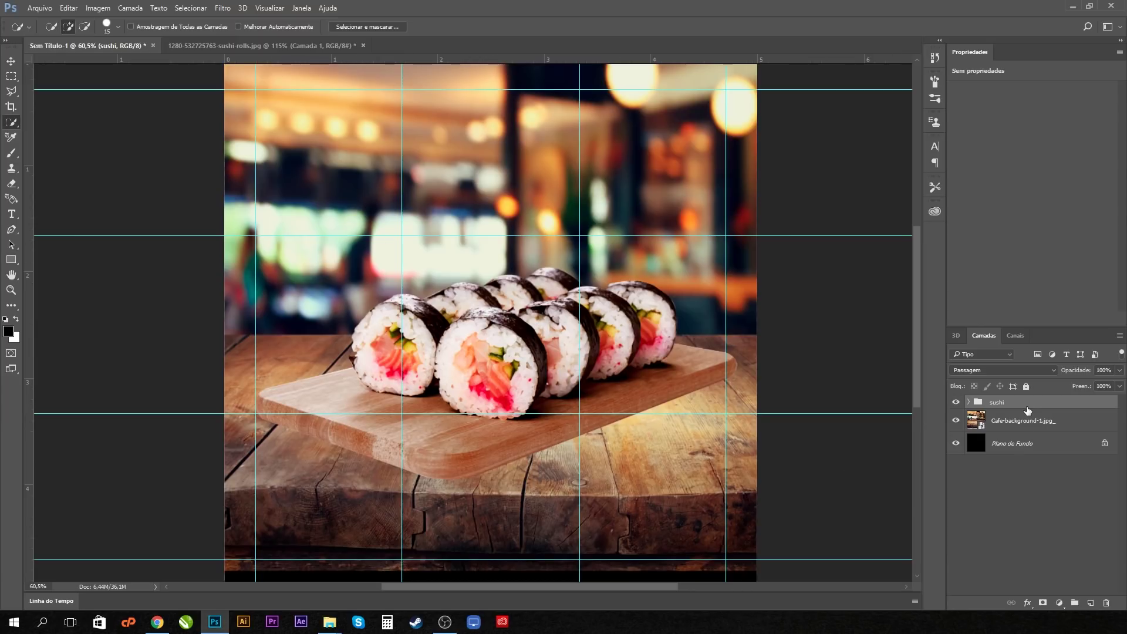
pyautogui.click(969, 402)
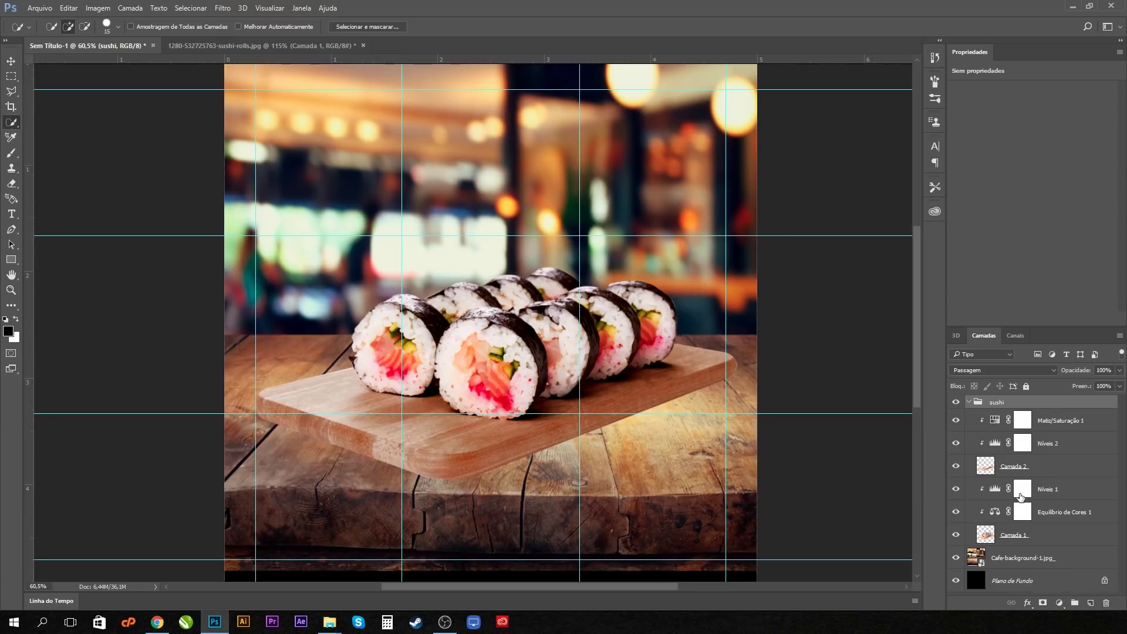
pyautogui.click(1026, 543)
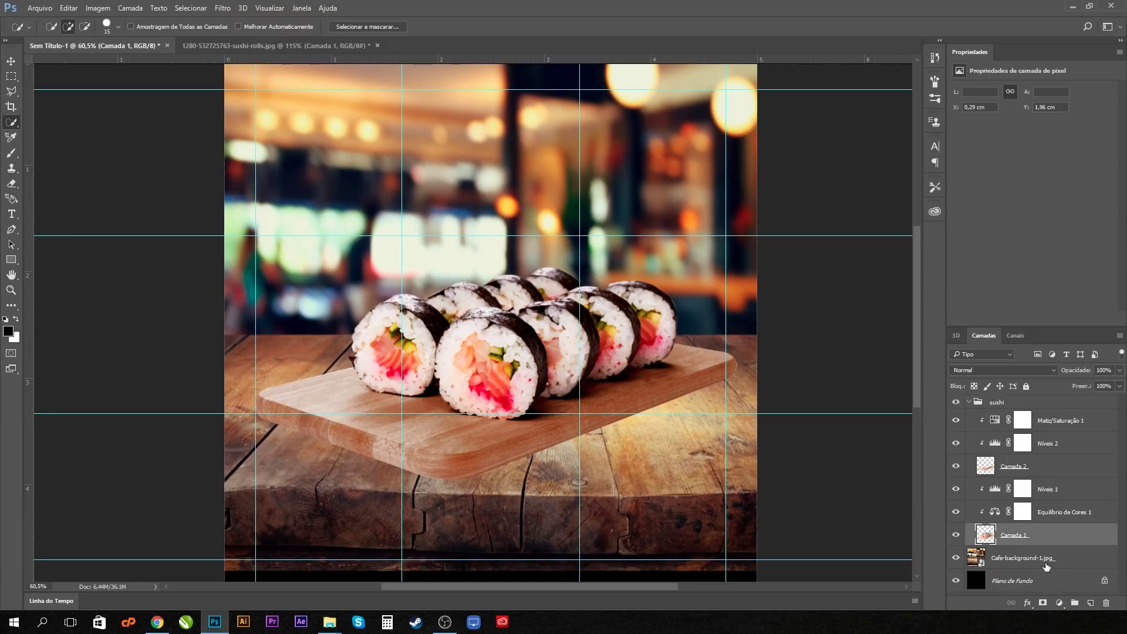
pyautogui.click(1090, 603)
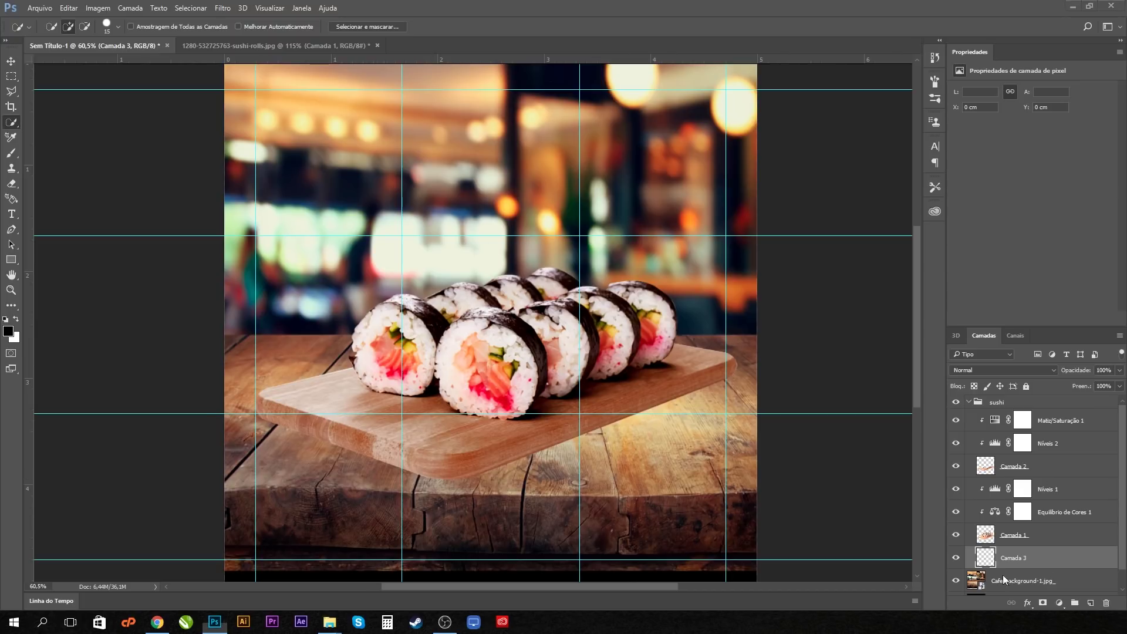
# Duplicate Camada 1 and fill the lower copy's whole sushi-and-board silhouette with black
pyautogui.click(1044, 540)
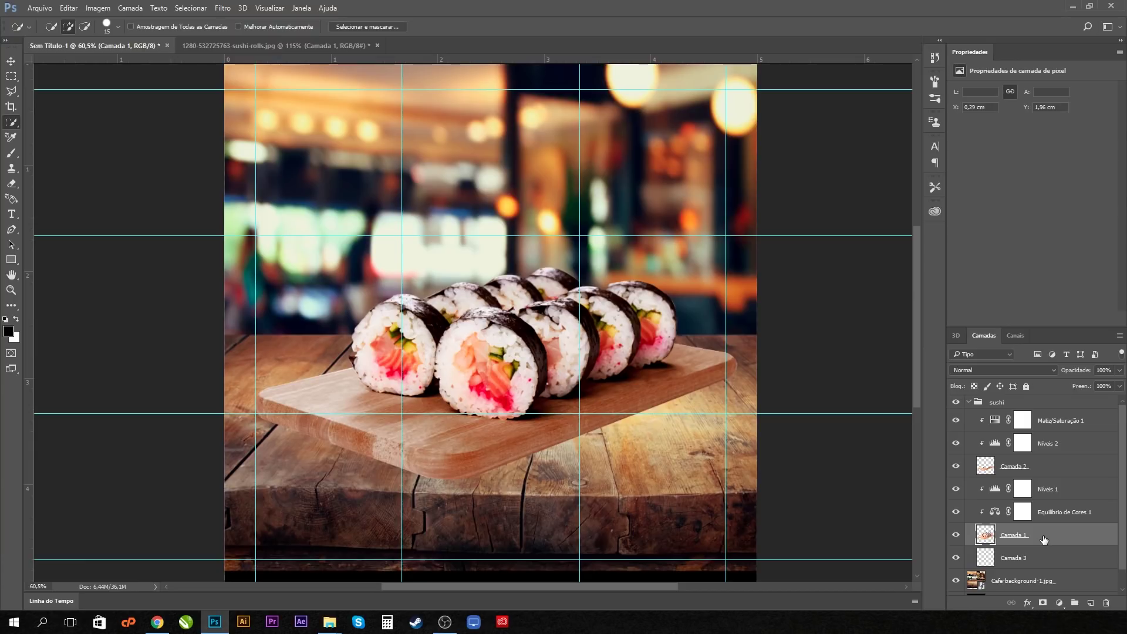
pyautogui.moveTo(1043, 539); pyautogui.dragTo(1020, 581)
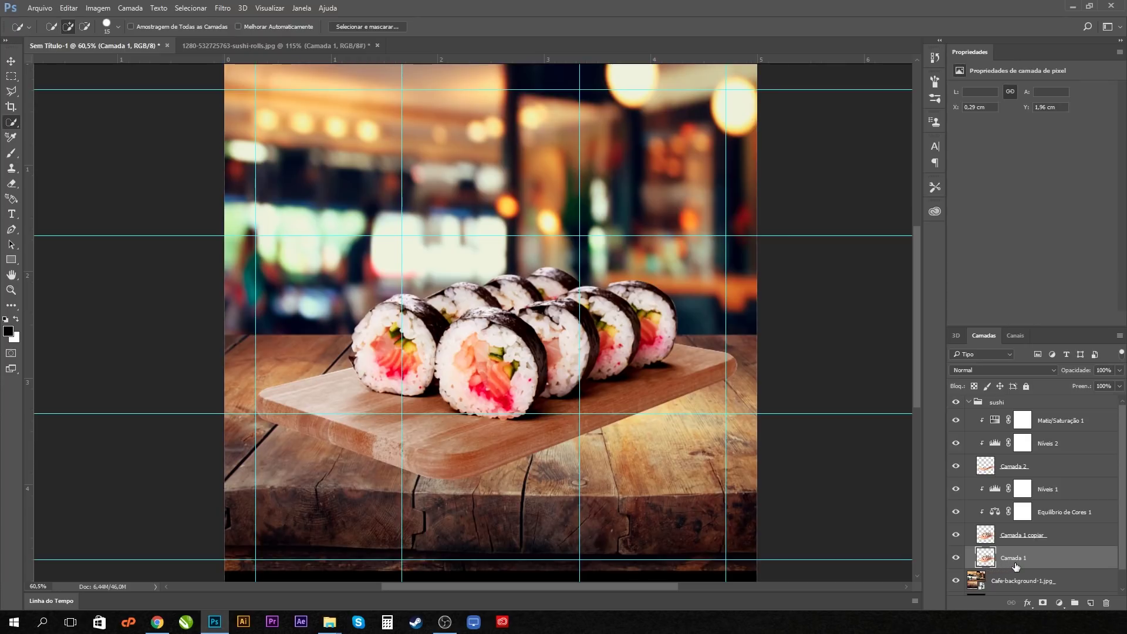
pyautogui.keyDown('ctrl'); pyautogui.click(984, 559); pyautogui.keyUp('ctrl')
pyautogui.hotkey('alt', 'Delete')
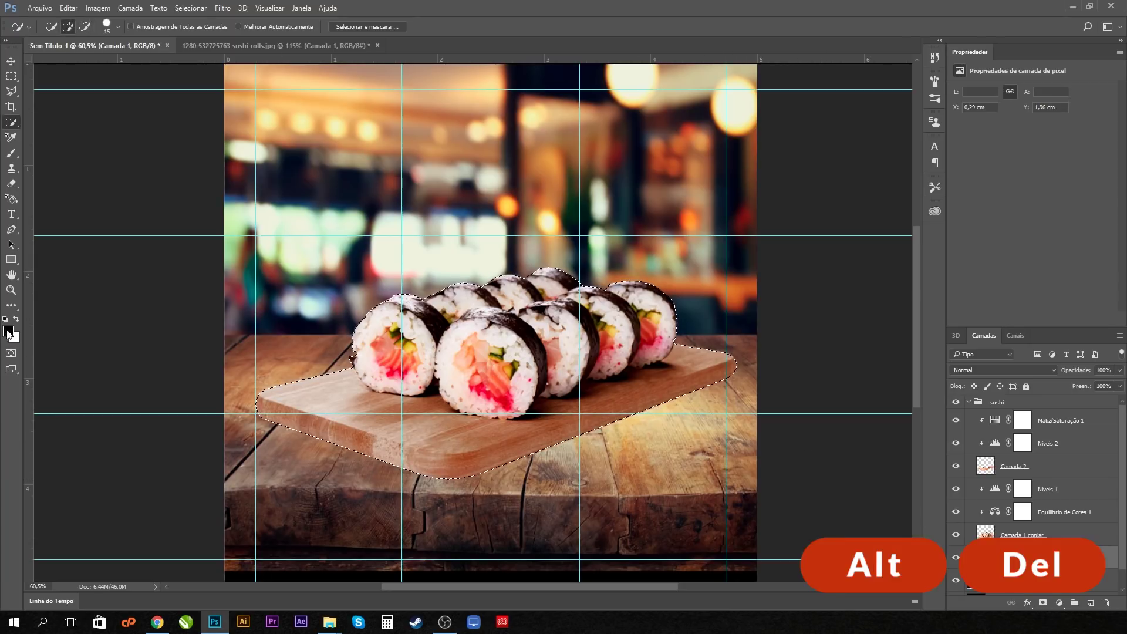
# Hide Camada 1 copiar and Camada 2 briefly to inspect the black silhouette beneath, and show both layers again
pyautogui.click(956, 535)
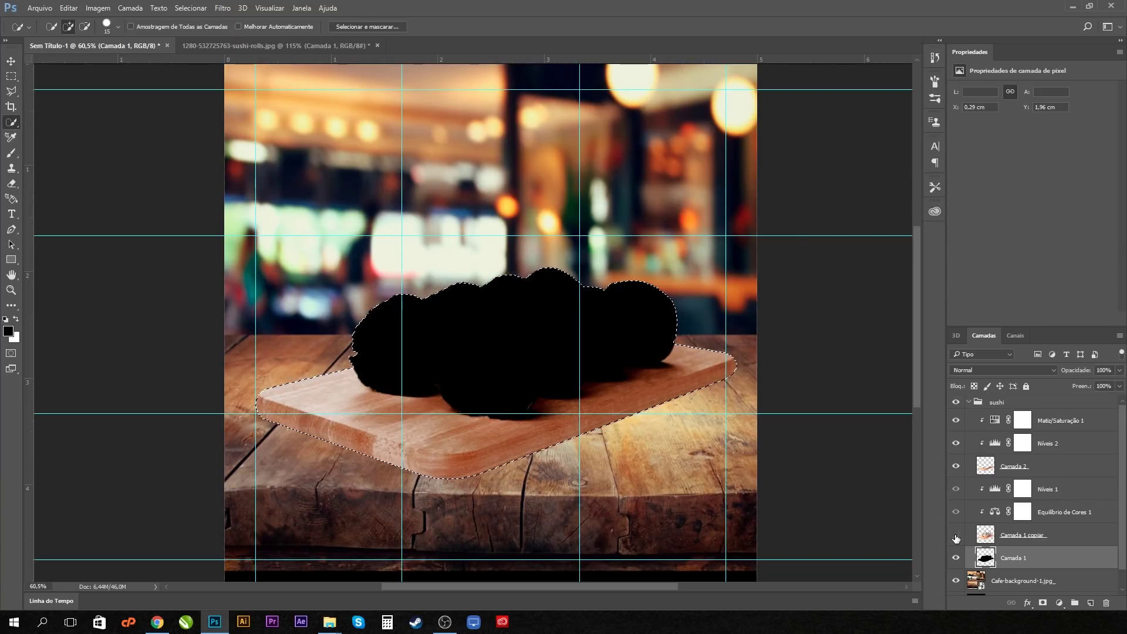
pyautogui.click(956, 467)
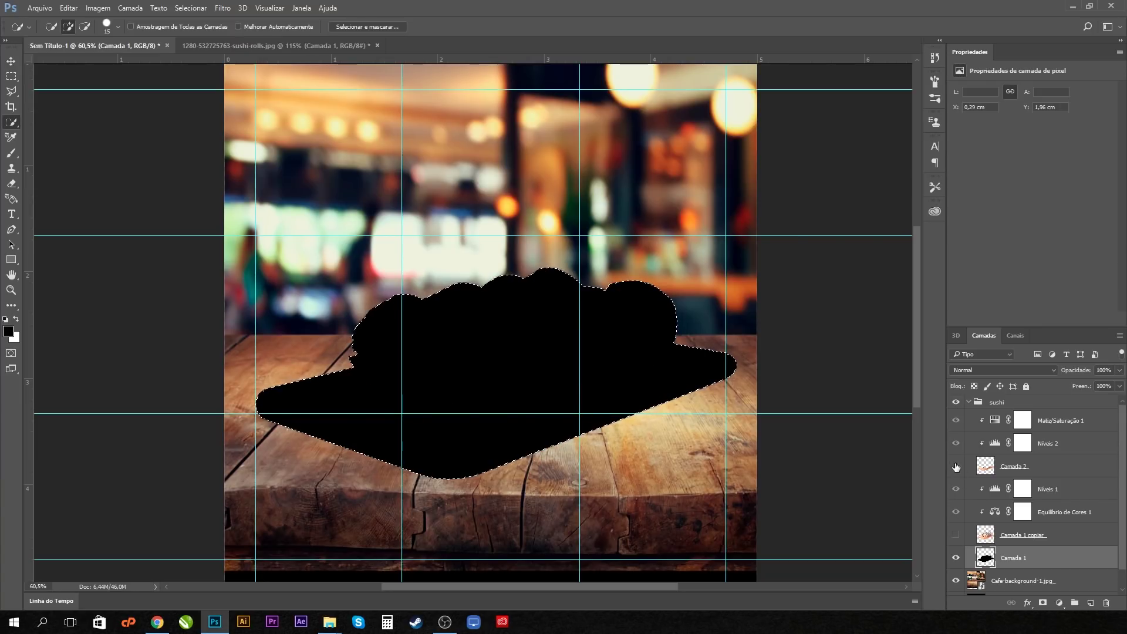
pyautogui.click(956, 466)
pyautogui.click(956, 535)
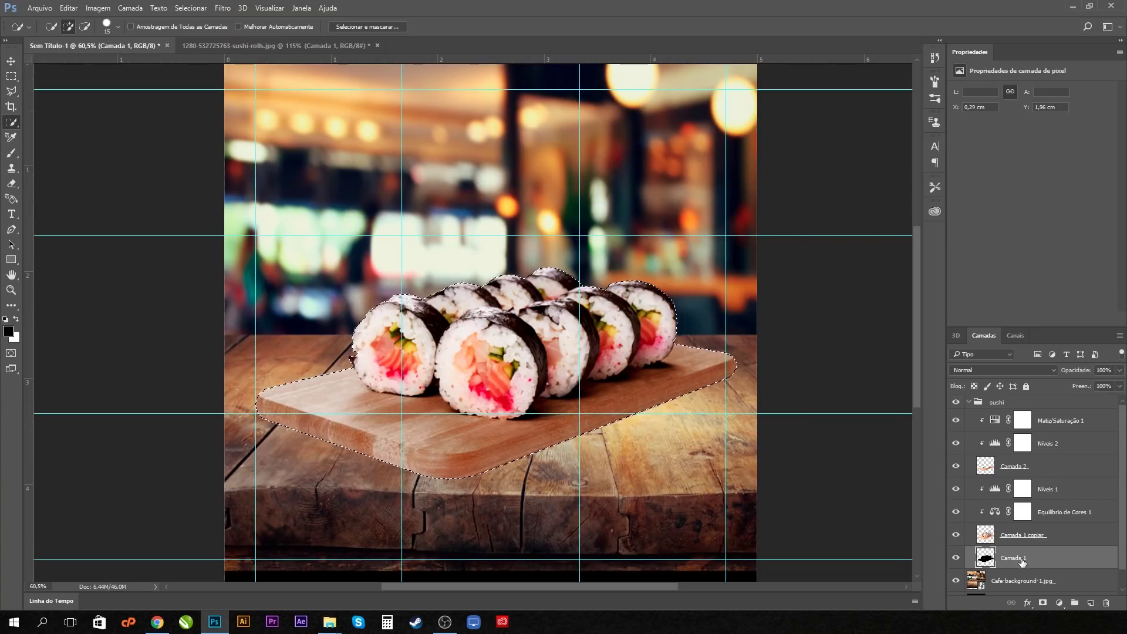
# Deselect the silhouette and nudge the black Camada 1 layer down to a Y position of 2 cm
pyautogui.hotkey('ctrl', 'd')
pyautogui.press('v')
pyautogui.press('Down')
pyautogui.press('Down')
pyautogui.press('Down')
pyautogui.press('Down')
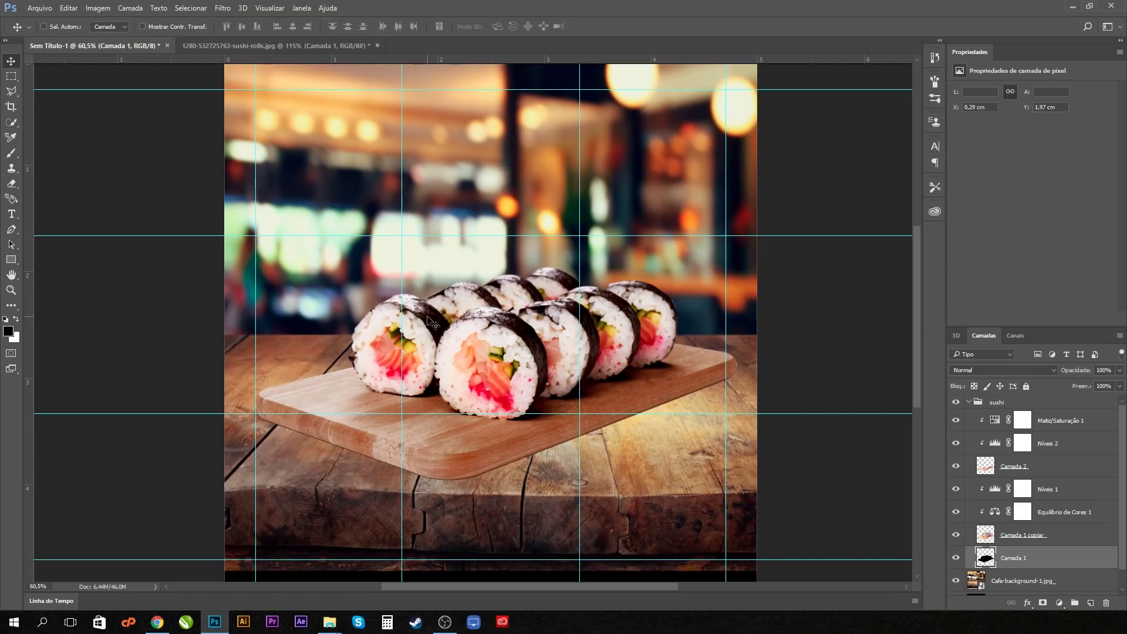
pyautogui.press('Down')
pyautogui.press('Down')
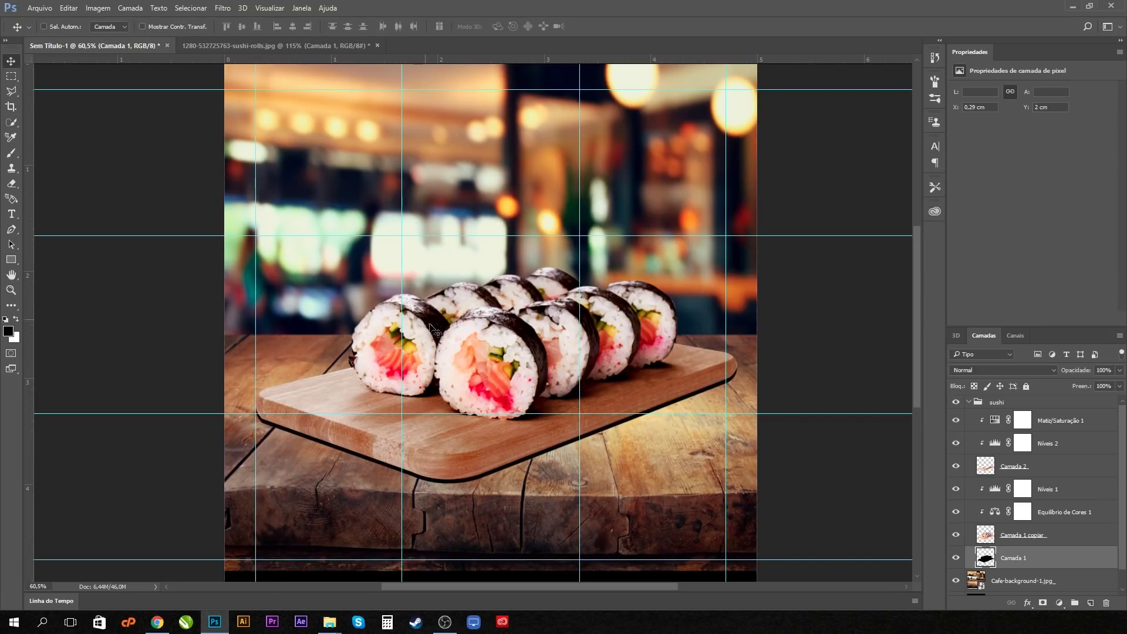
# Apply a Gaussian Blur with a radius of 12,5 pixels to the black silhouette layer Camada 1
pyautogui.click(223, 8)
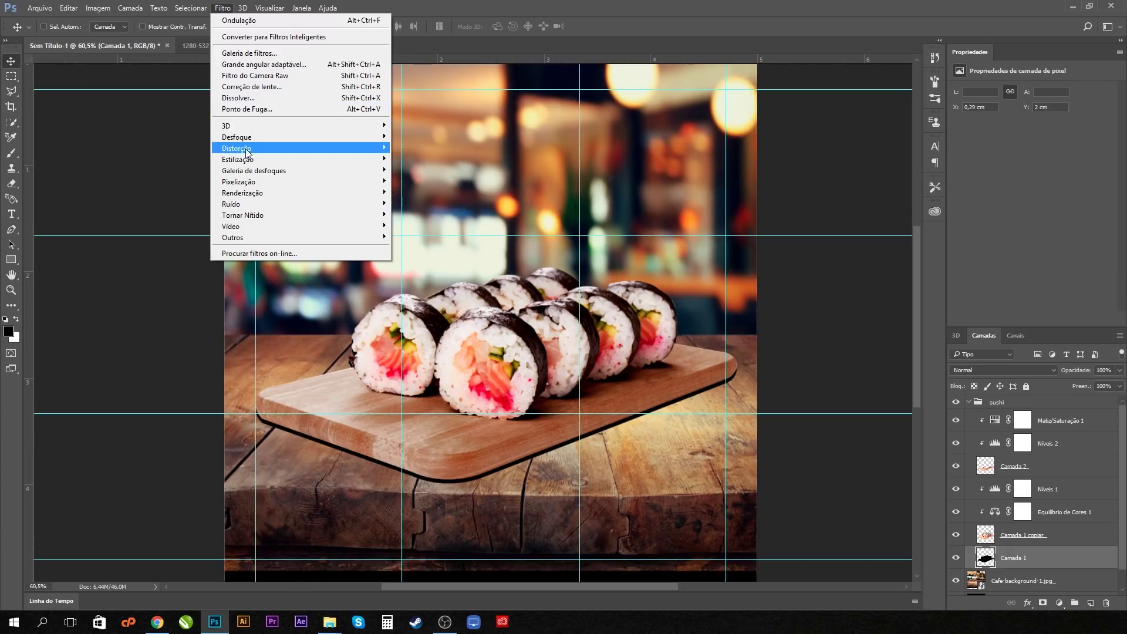
pyautogui.moveTo(246, 138)
pyautogui.click(416, 204)
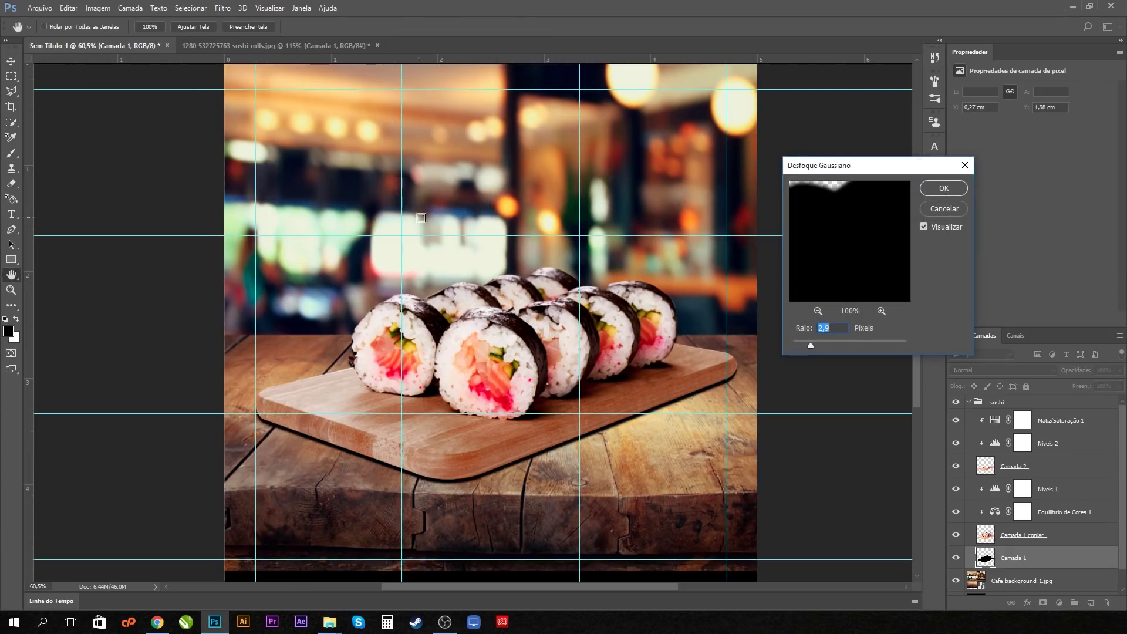
pyautogui.moveTo(827, 342); pyautogui.dragTo(840, 344)
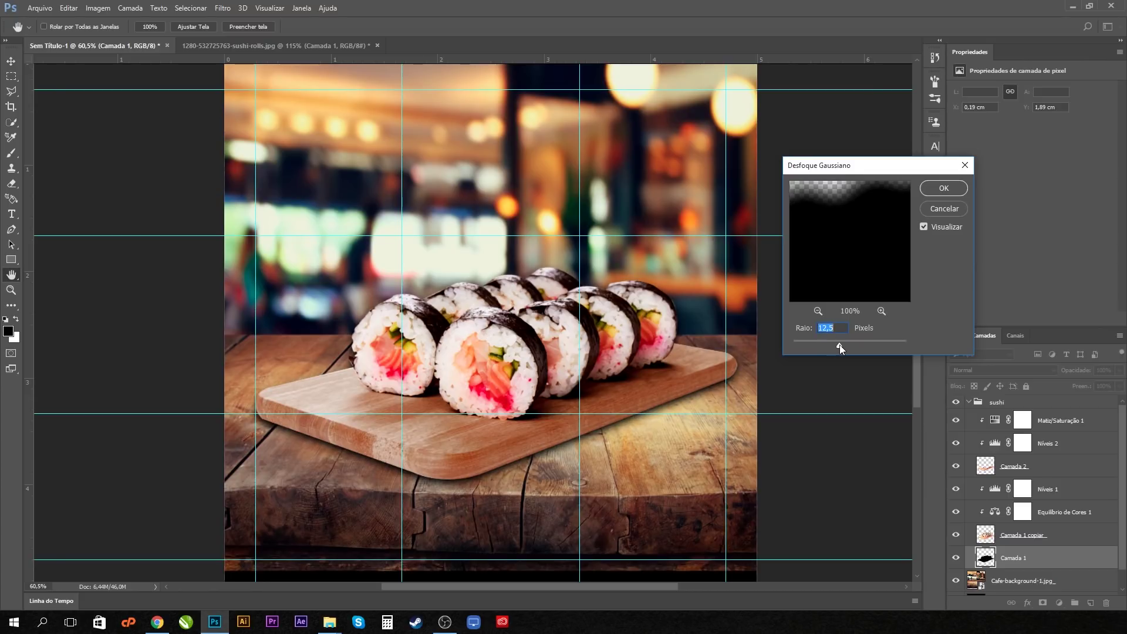
pyautogui.click(953, 193)
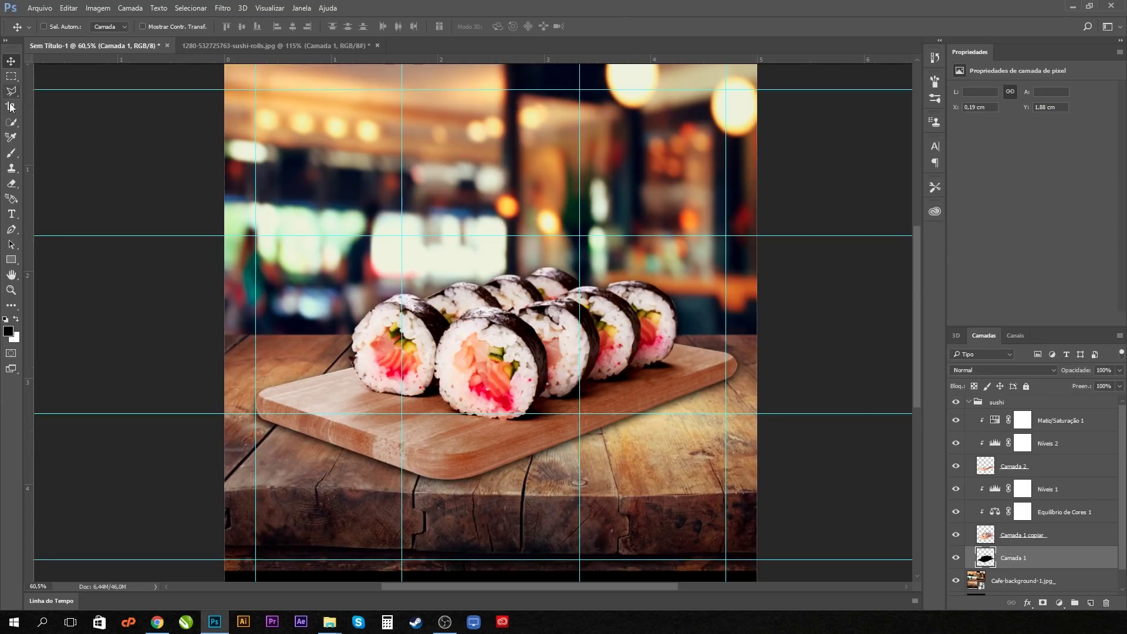
# Erase the stray shadow of Camada 1 around the board's far and left corners with the Eraser at 100% opacity and flow, and hide the guides
pyautogui.press('b')
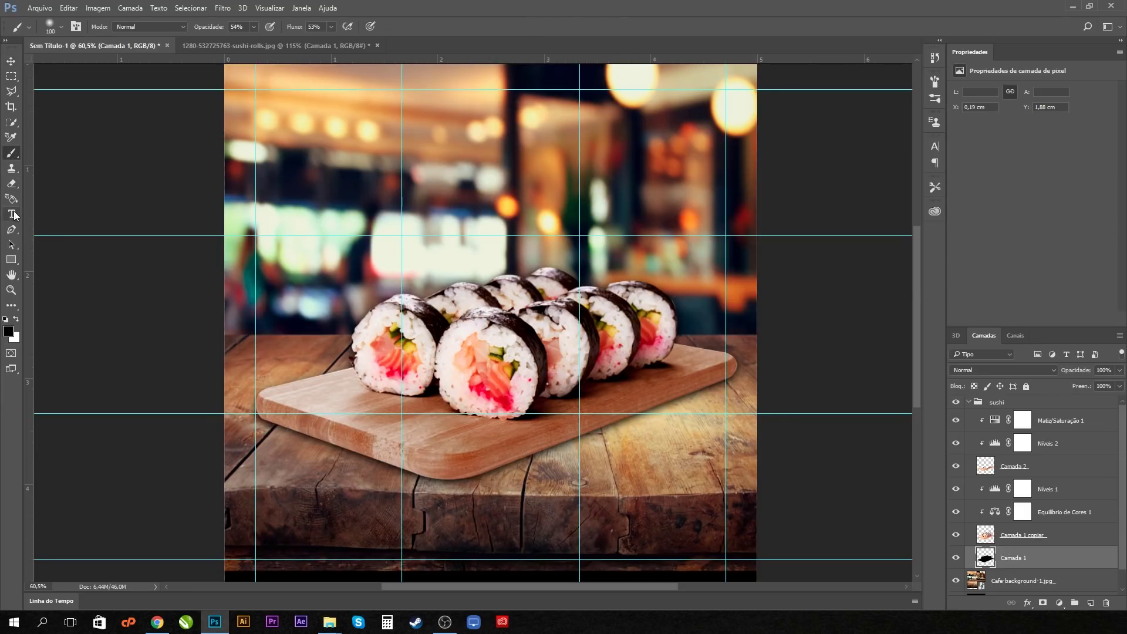
pyautogui.click(11, 186)
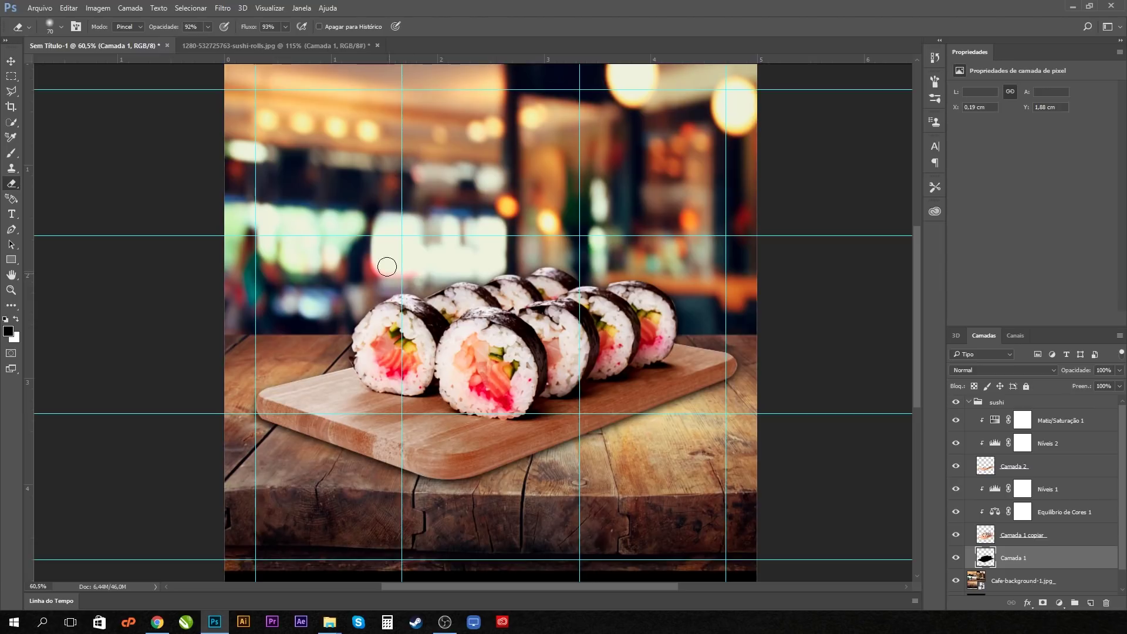
pyautogui.click(207, 27)
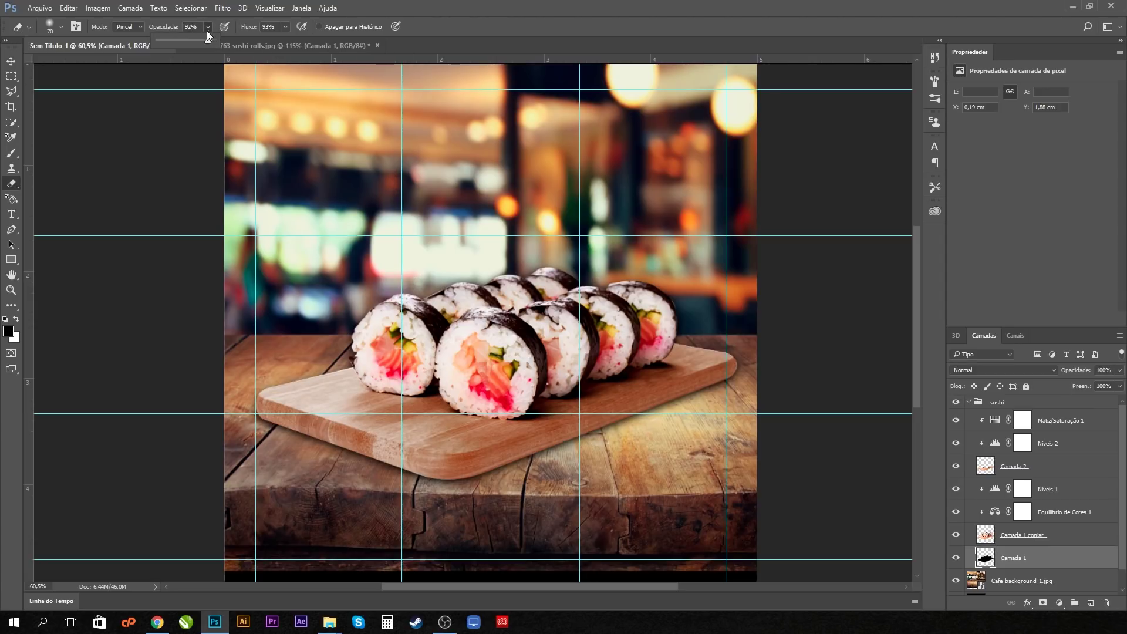
pyautogui.click(285, 27)
pyautogui.click(423, 293)
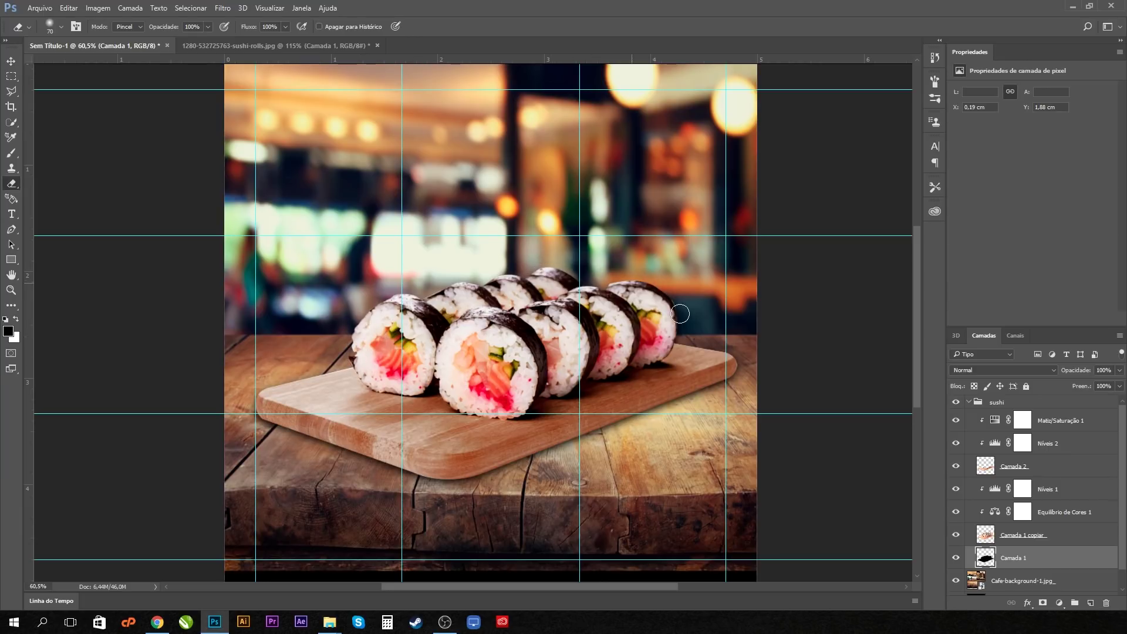
pyautogui.moveTo(691, 345); pyautogui.dragTo(736, 358)
pyautogui.moveTo(269, 391)
pyautogui.mouseDown()
pyautogui.moveTo(245, 411)
pyautogui.moveTo(258, 405)
pyautogui.mouseUp()
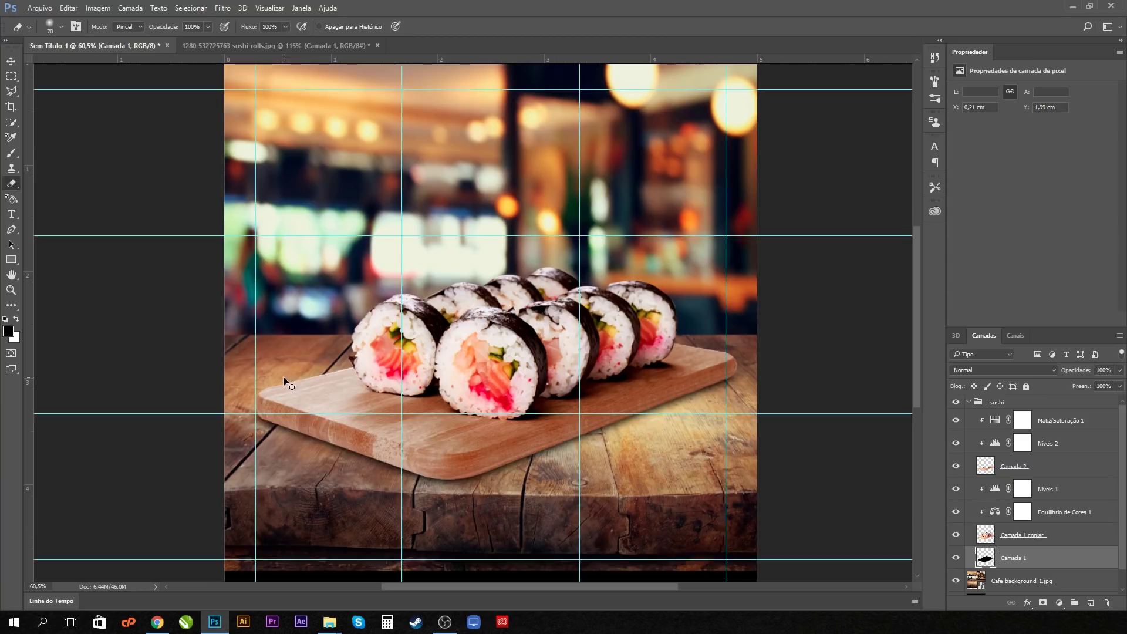
pyautogui.hotkey('ctrl', ';')
pyautogui.moveTo(264, 401)
pyautogui.mouseDown()
pyautogui.moveTo(250, 410)
pyautogui.moveTo(258, 420)
pyautogui.mouseUp()
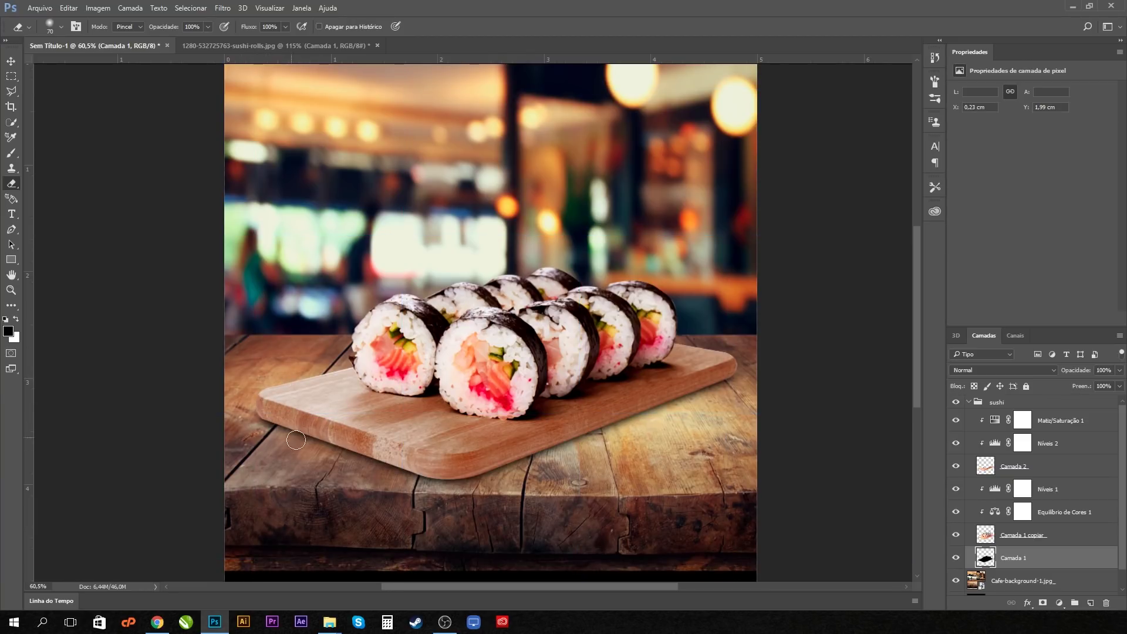
# Add a new layer above Camada 1 and paint one soft black spot on it with the Brush at 100% opacity and flow
pyautogui.click(11, 61)
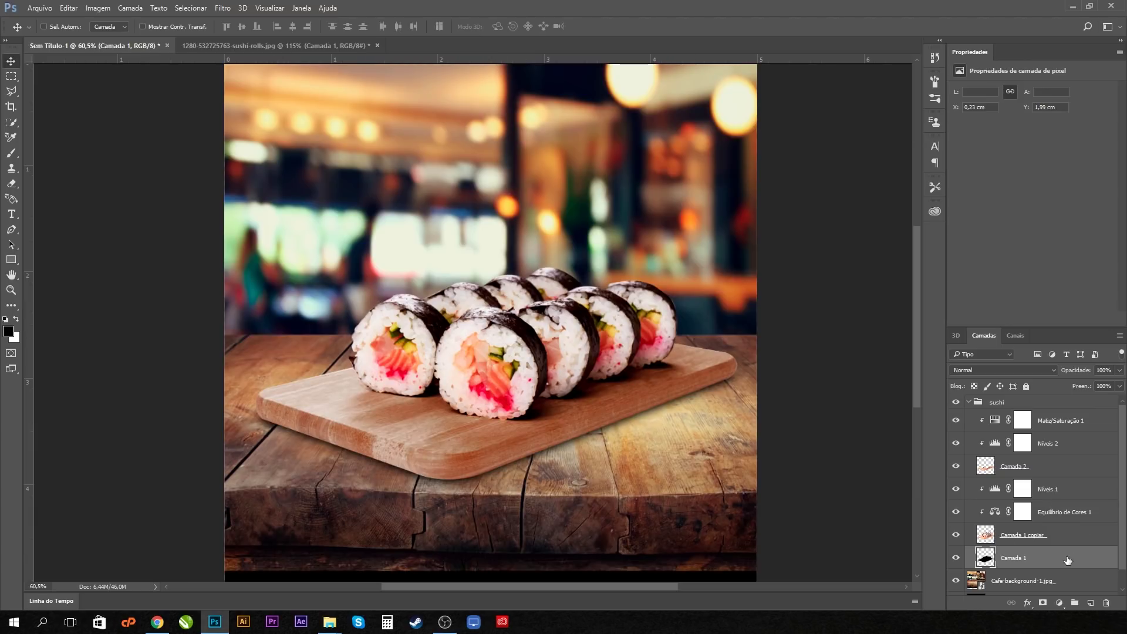
pyautogui.click(1090, 604)
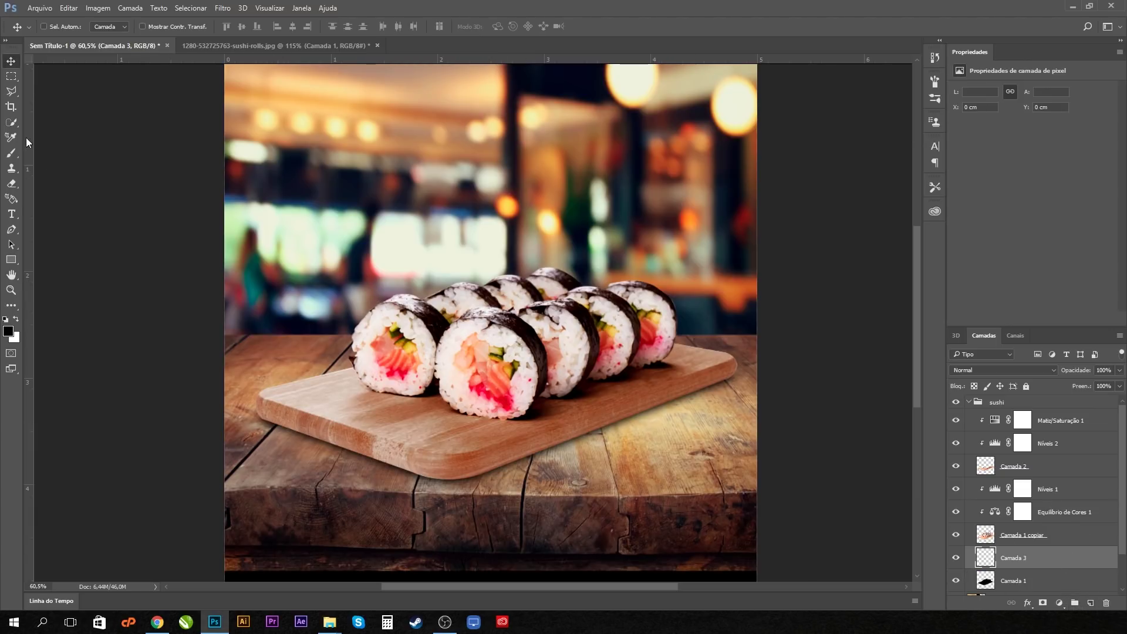
pyautogui.click(11, 158)
pyautogui.click(461, 221)
pyautogui.moveTo(255, 27); pyautogui.dragTo(410, 51)
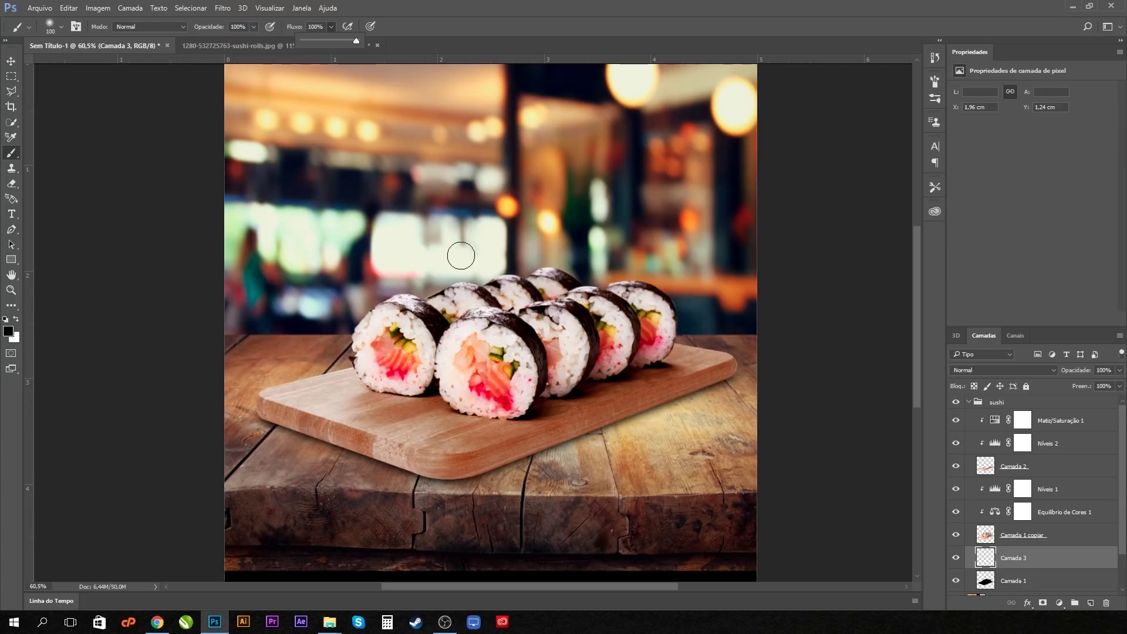
pyautogui.click(456, 236)
# Stretch and move the black spot into a shadow beneath the board's lower left edge, and set its blend mode to Multiplicação
pyautogui.hotkey('ctrl', 't')
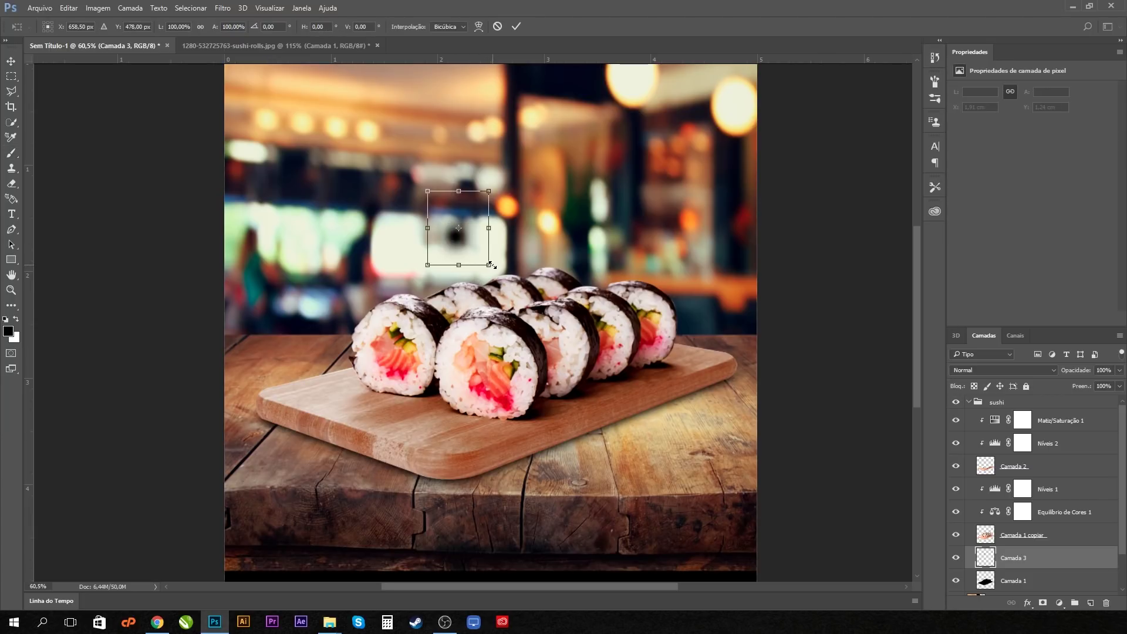
pyautogui.moveTo(491, 265); pyautogui.dragTo(660, 230)
pyautogui.hotkey('ctrl', 'z')
pyautogui.moveTo(502, 212); pyautogui.dragTo(393, 386)
pyautogui.press('Return')
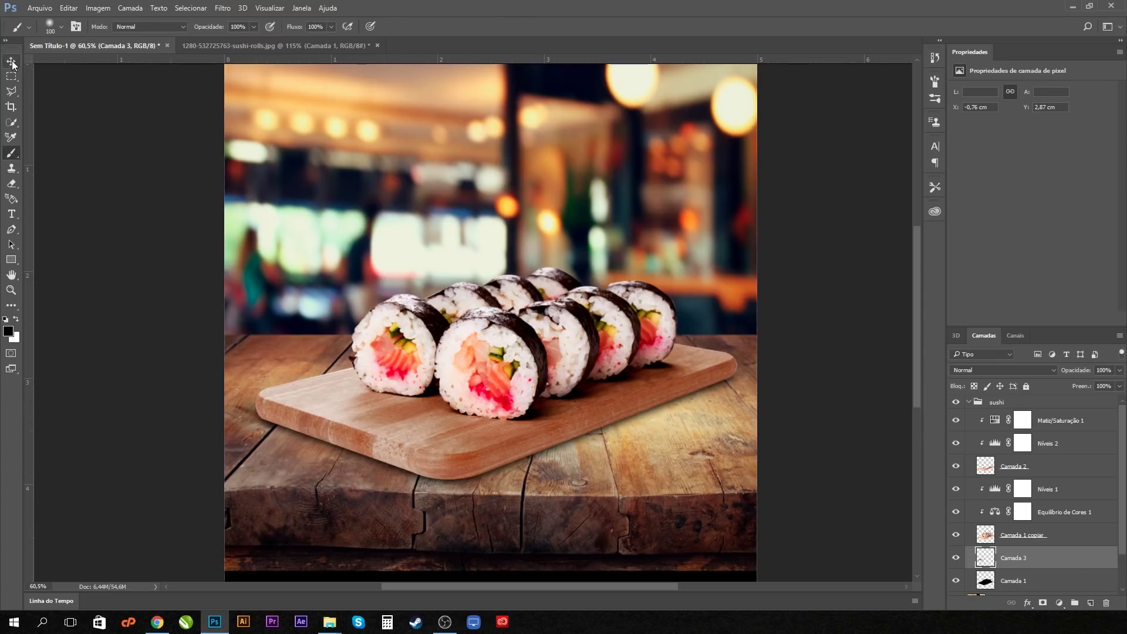
pyautogui.click(960, 380)
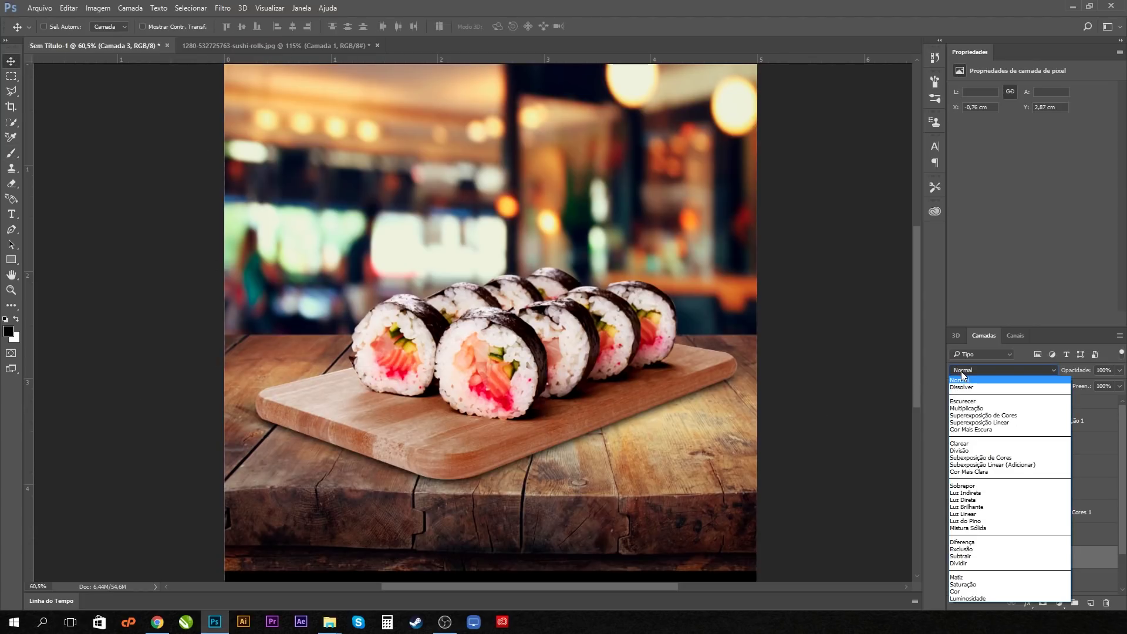
pyautogui.click(975, 403)
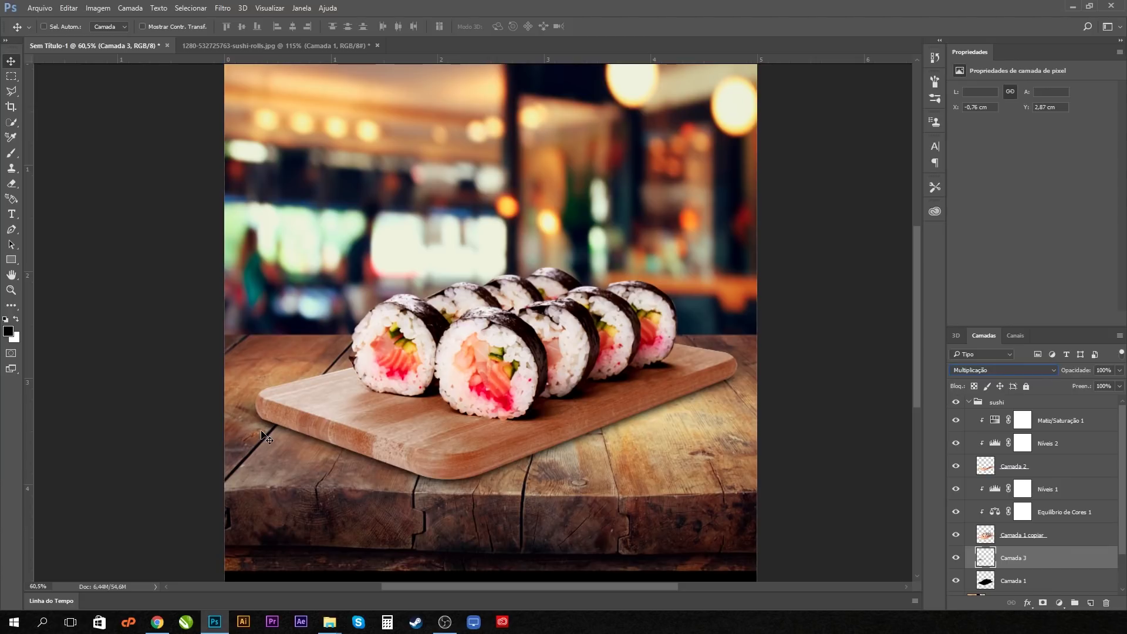
# Duplicate the Camada 3 shadow and transform it to follow the board's lower right edge
pyautogui.hotkey('ctrl', 't')
pyautogui.moveTo(561, 413); pyautogui.dragTo(581, 346)
pyautogui.moveTo(478, 346); pyautogui.dragTo(489, 318)
pyautogui.moveTo(601, 354); pyautogui.dragTo(622, 405)
pyautogui.moveTo(491, 375); pyautogui.dragTo(478, 392)
pyautogui.moveTo(539, 346); pyautogui.dragTo(665, 305)
pyautogui.press('Return')
pyautogui.moveTo(273, 394); pyautogui.dragTo(592, 374)
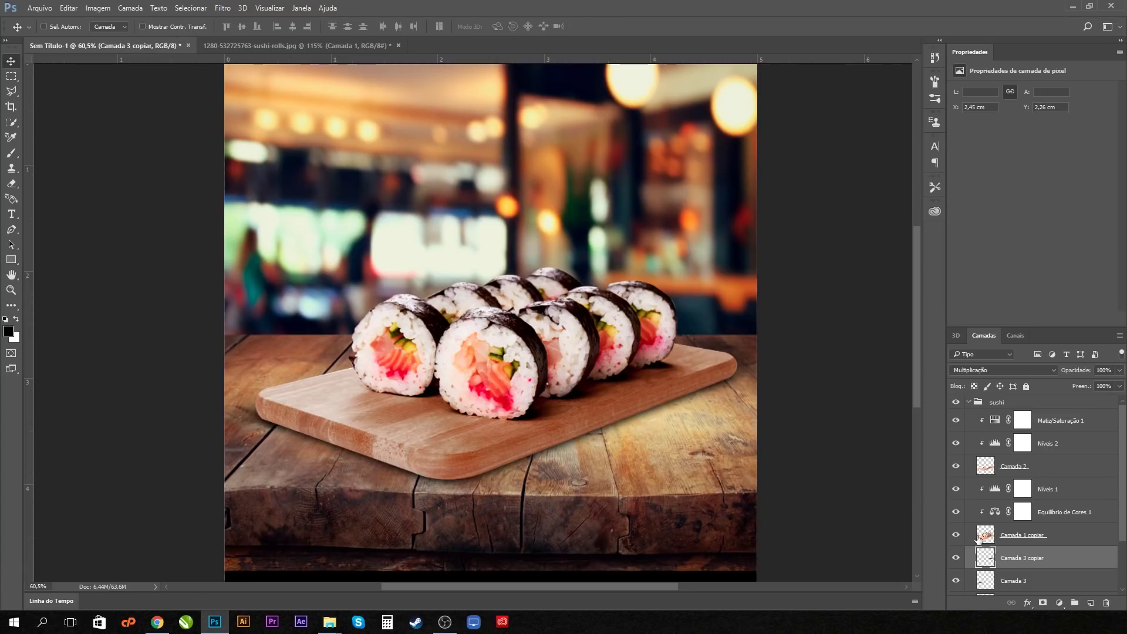
# Enlarge the Eraser brush to 125 pixels for the Camada 3 copiar shadow
pyautogui.click(11, 183)
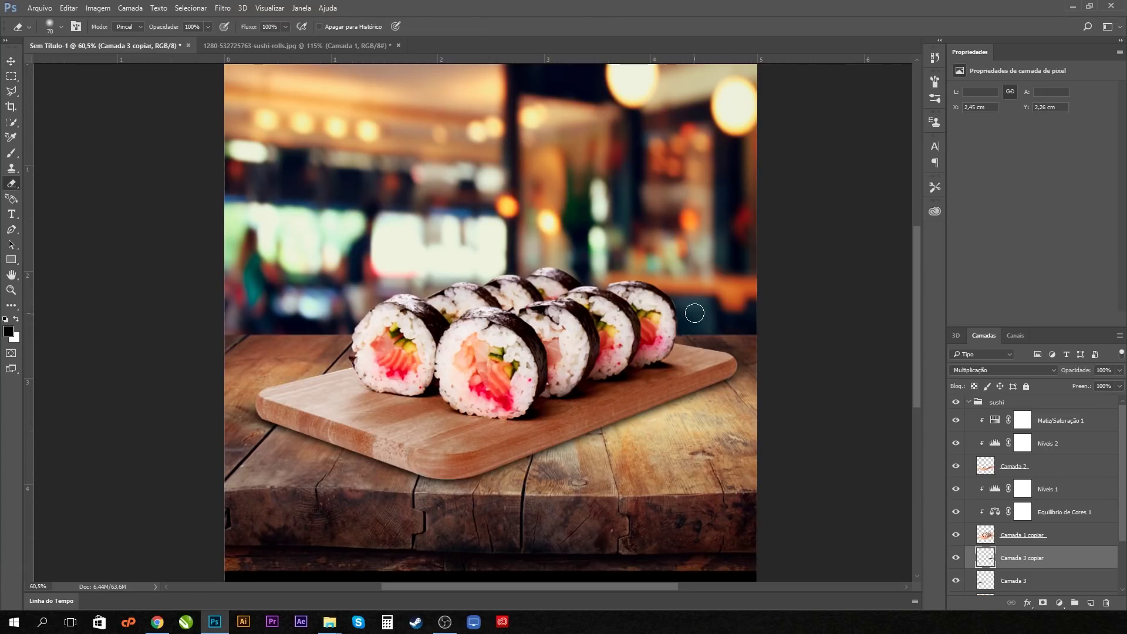
pyautogui.press(']')
pyautogui.press(']')
pyautogui.press(']')
pyautogui.press(']')
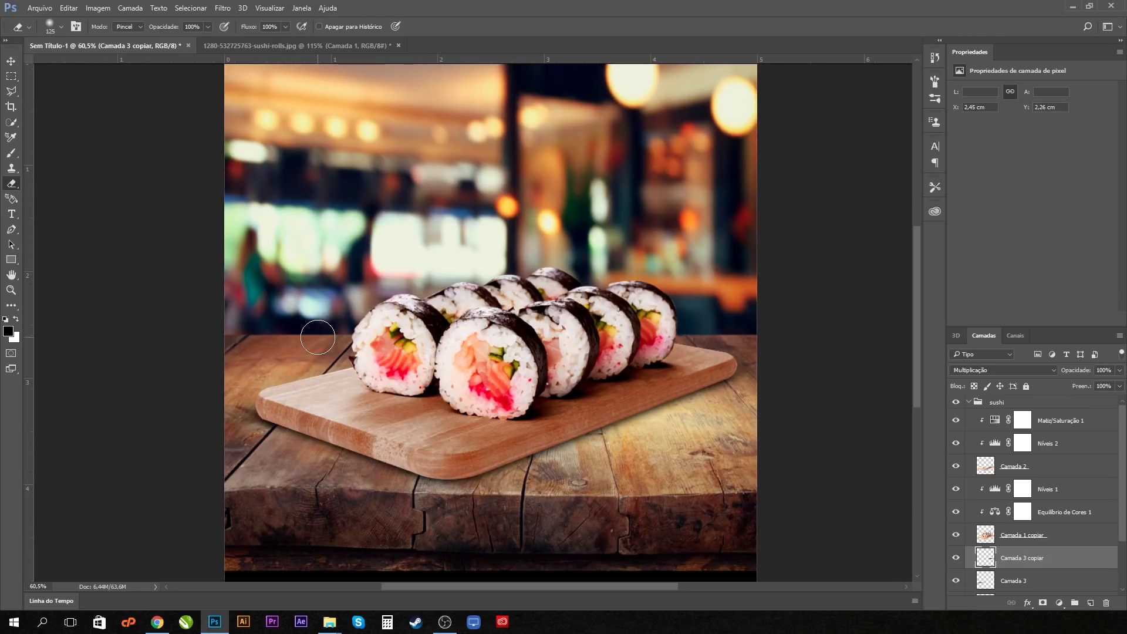
# Collapse the sushi group and toggle its visibility to compare the scene with and without it
pyautogui.click(969, 402)
pyautogui.click(956, 402)
pyautogui.click(955, 403)
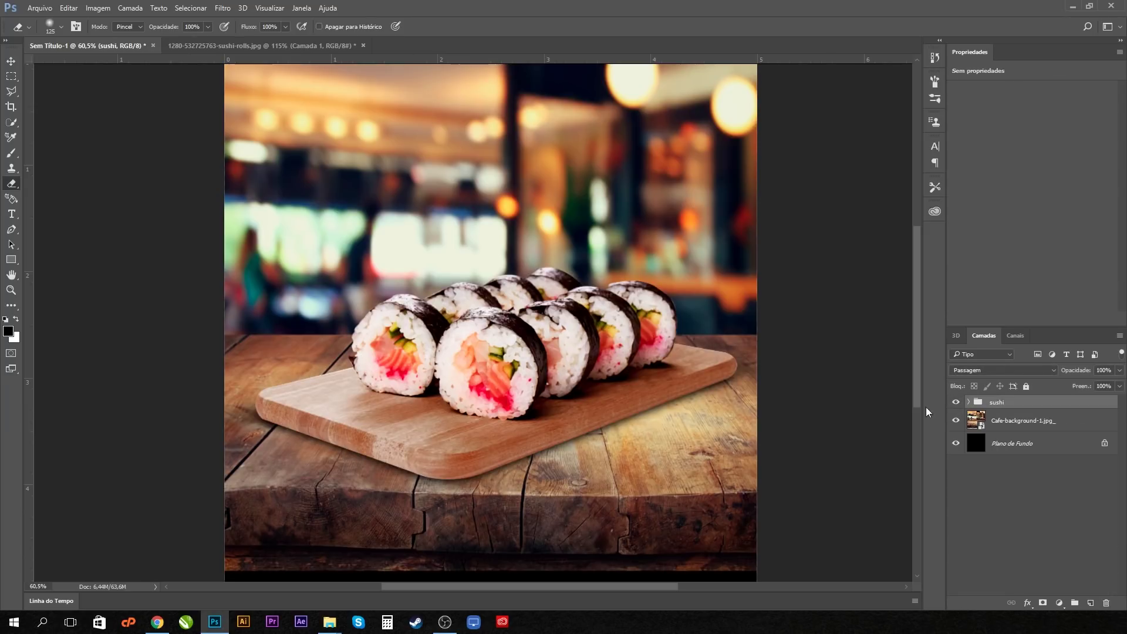
# Move the whole sushi group slightly up and to the left on the table
pyautogui.click(11, 60)
pyautogui.moveTo(562, 349); pyautogui.dragTo(557, 337)
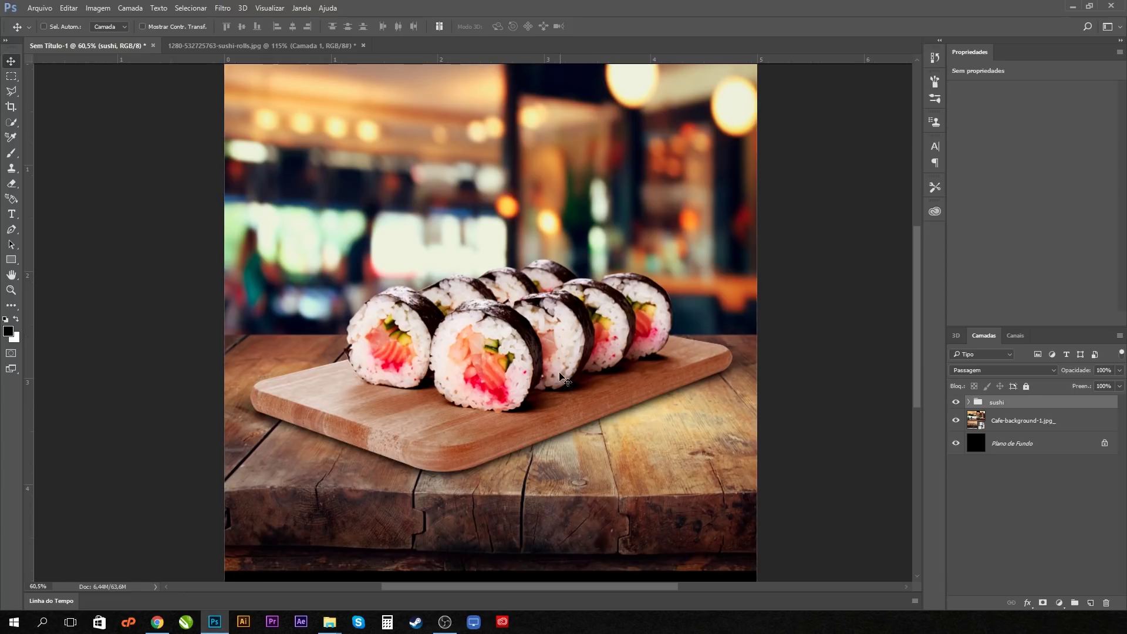
pyautogui.scroll(-1, 552, 408)
pyautogui.scroll(-1, 518, 380)
pyautogui.scroll(2, 421, 238)
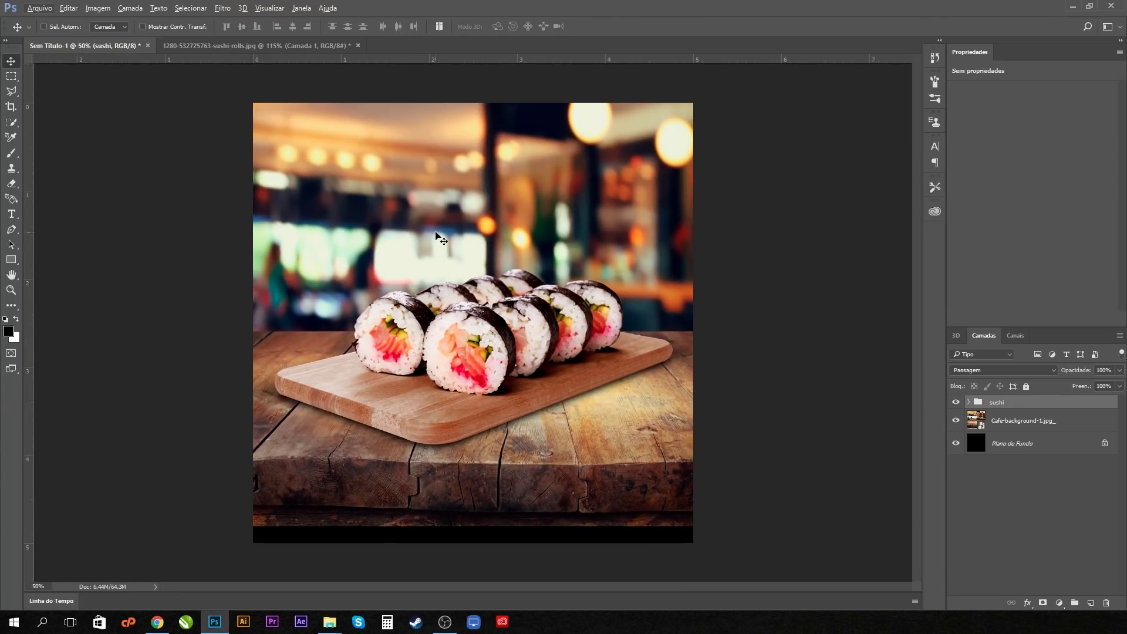
# Stretch the Cafe-background-1 layer to a height of 7,13 cm to cover the black strip along the canvas's lower edge
pyautogui.click(1028, 420)
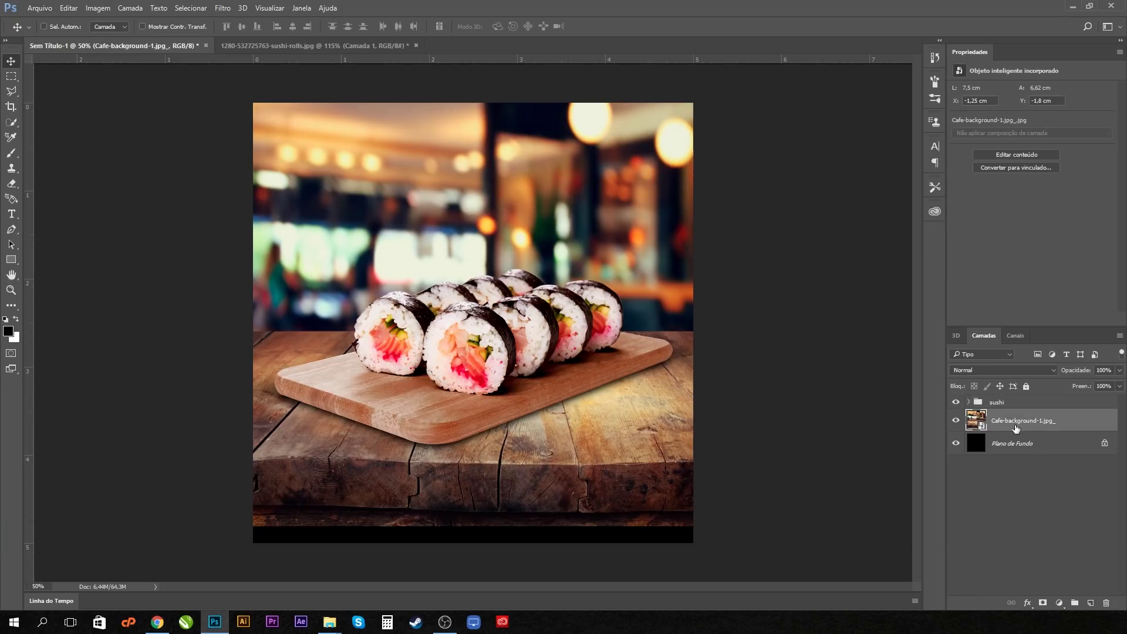
pyautogui.hotkey('ctrl', 't')
pyautogui.moveTo(471, 531); pyautogui.dragTo(485, 512)
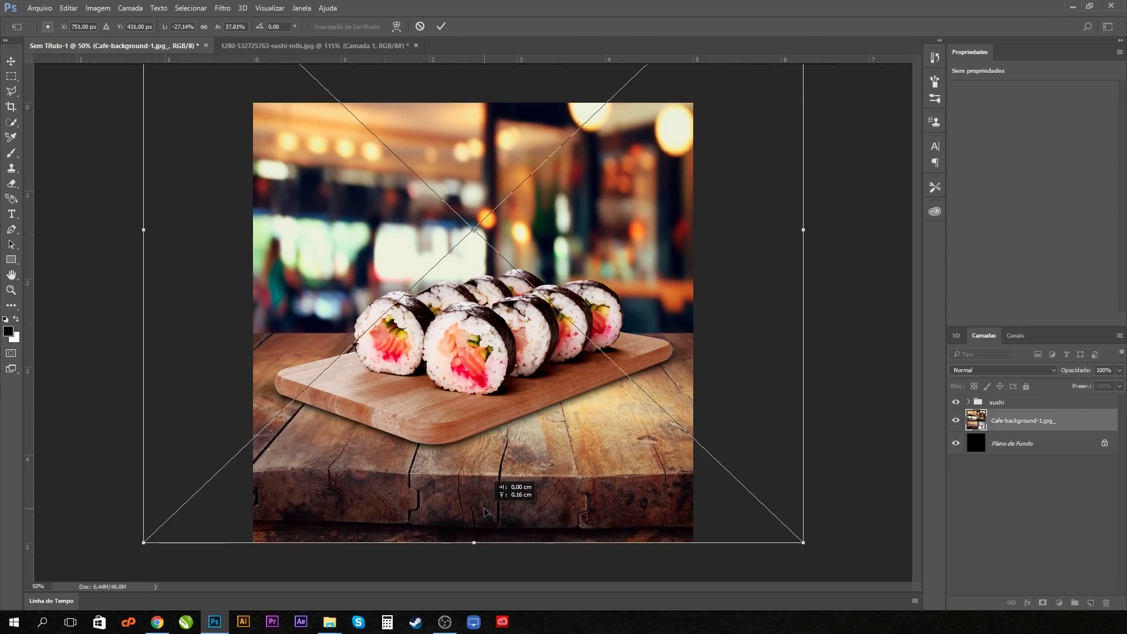
pyautogui.press('Return')
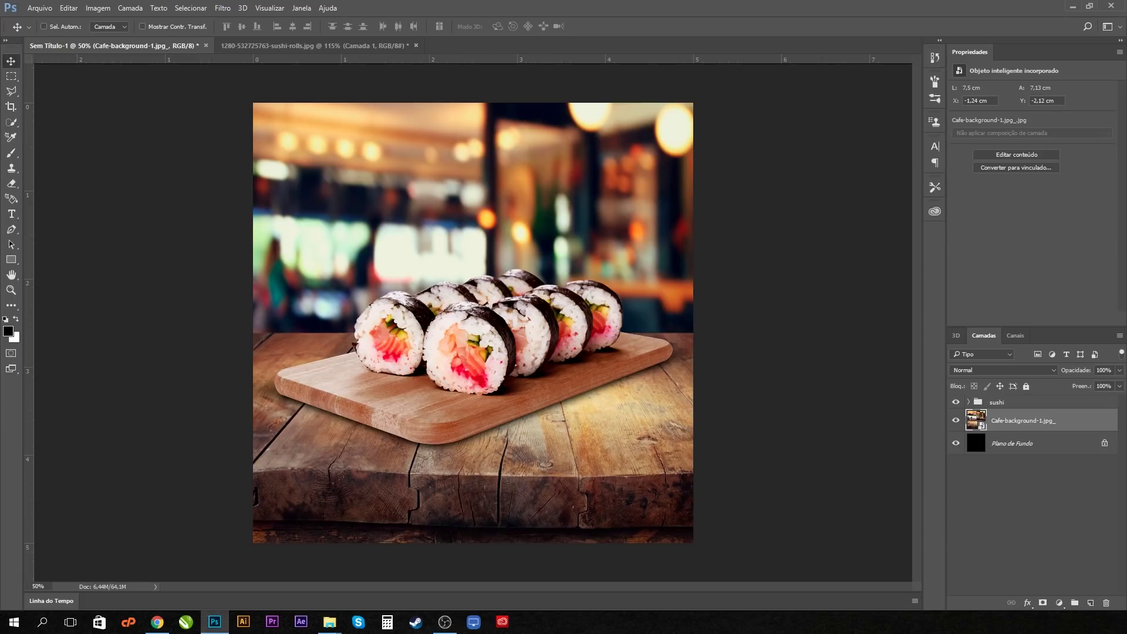
pyautogui.moveTo(406, 52); pyautogui.dragTo(444, 126)
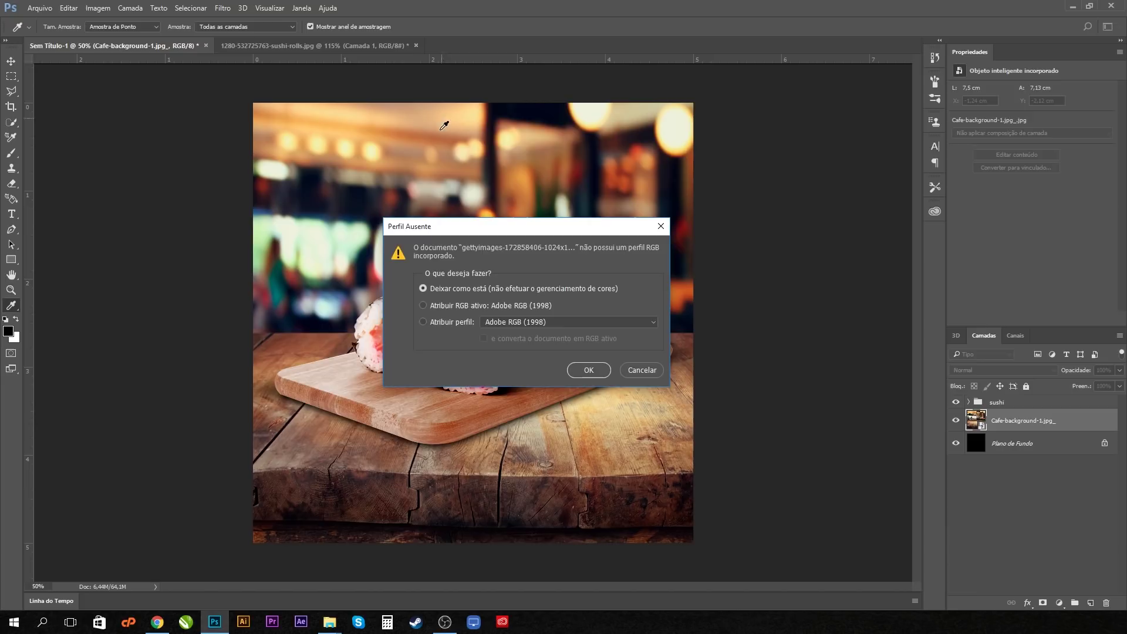
pyautogui.click(595, 370)
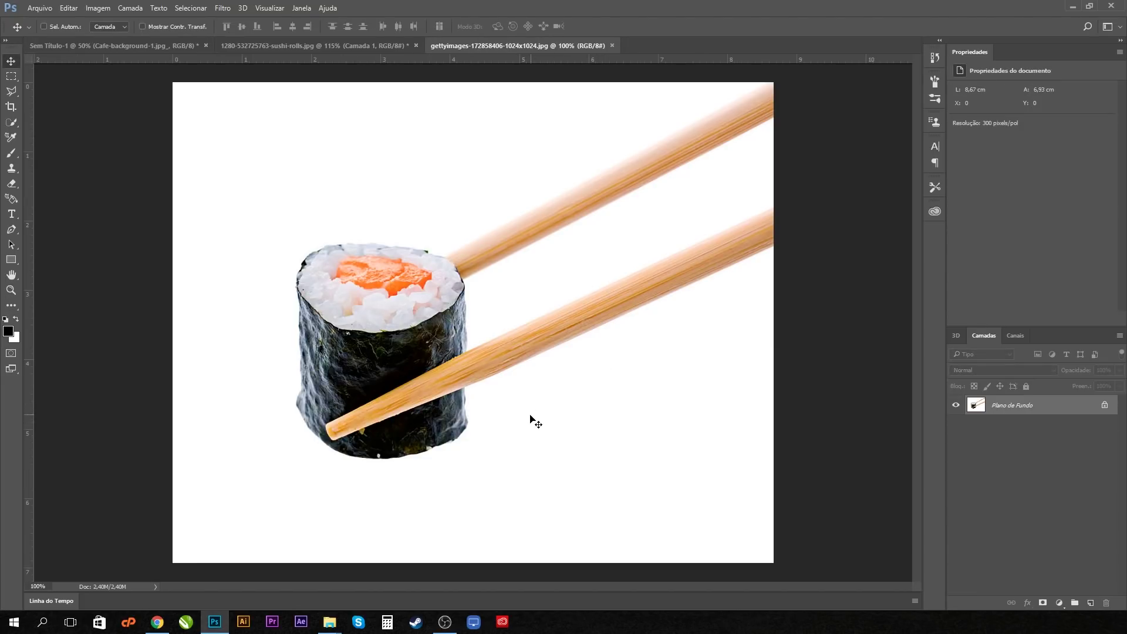
# Select the sushi roll and both chopsticks with Quick Selection, copy them to a new layer, and hide Plano de Fundo
pyautogui.click(11, 121)
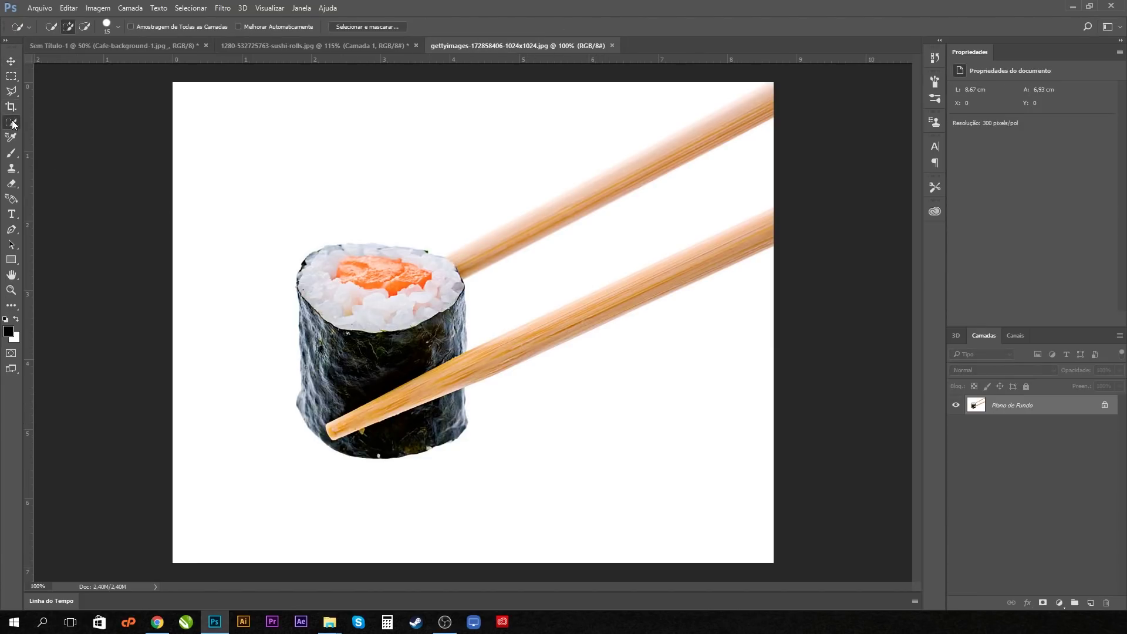
pyautogui.moveTo(622, 110); pyautogui.dragTo(374, 163)
pyautogui.moveTo(232, 301)
pyautogui.mouseDown()
pyautogui.moveTo(233, 423)
pyautogui.moveTo(283, 507)
pyautogui.moveTo(609, 509)
pyautogui.moveTo(715, 433)
pyautogui.moveTo(689, 406)
pyautogui.moveTo(511, 322)
pyautogui.mouseUp()
pyautogui.press('alt')
pyautogui.moveTo(753, 111); pyautogui.dragTo(481, 250)
pyautogui.keyDown('alt'); pyautogui.click(765, 229); pyautogui.keyUp('alt')
pyautogui.hotkey('ctrl', 'j')
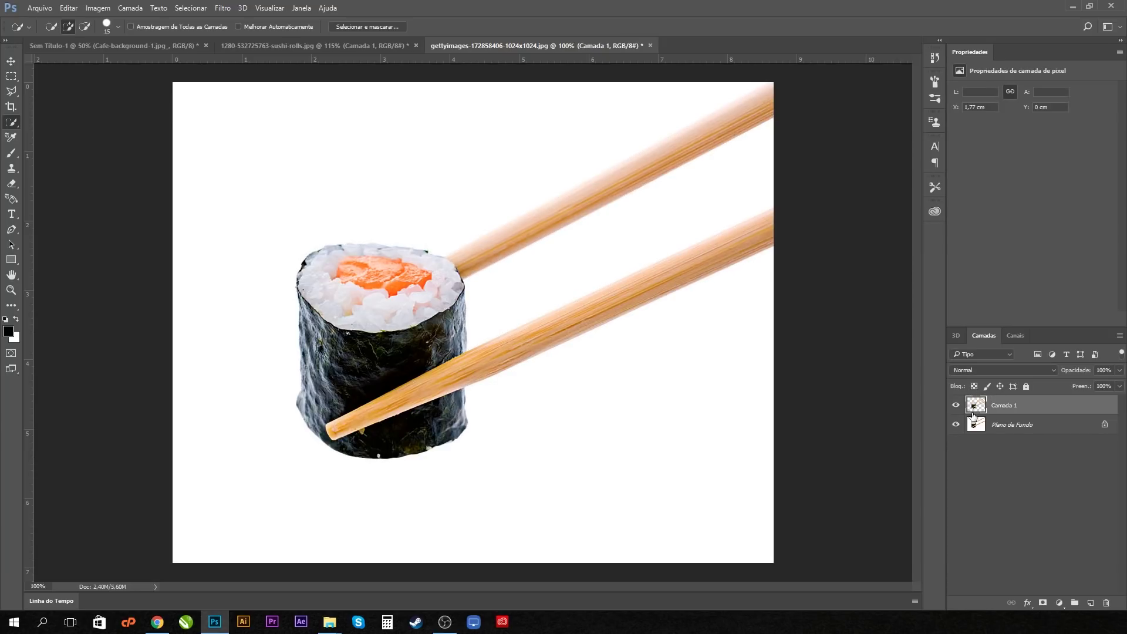
pyautogui.click(956, 424)
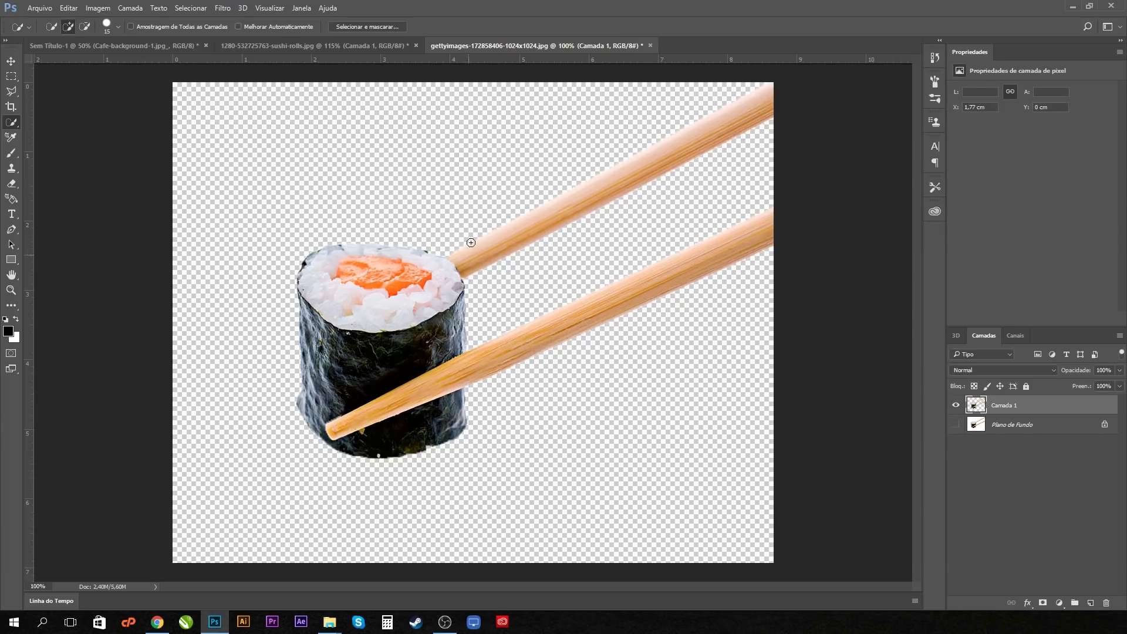
# Bring the roll and chopsticks cutout into Sem Título-1 and place its layer above the sushi group
pyautogui.press('v')
pyautogui.moveTo(581, 338); pyautogui.dragTo(515, 244)
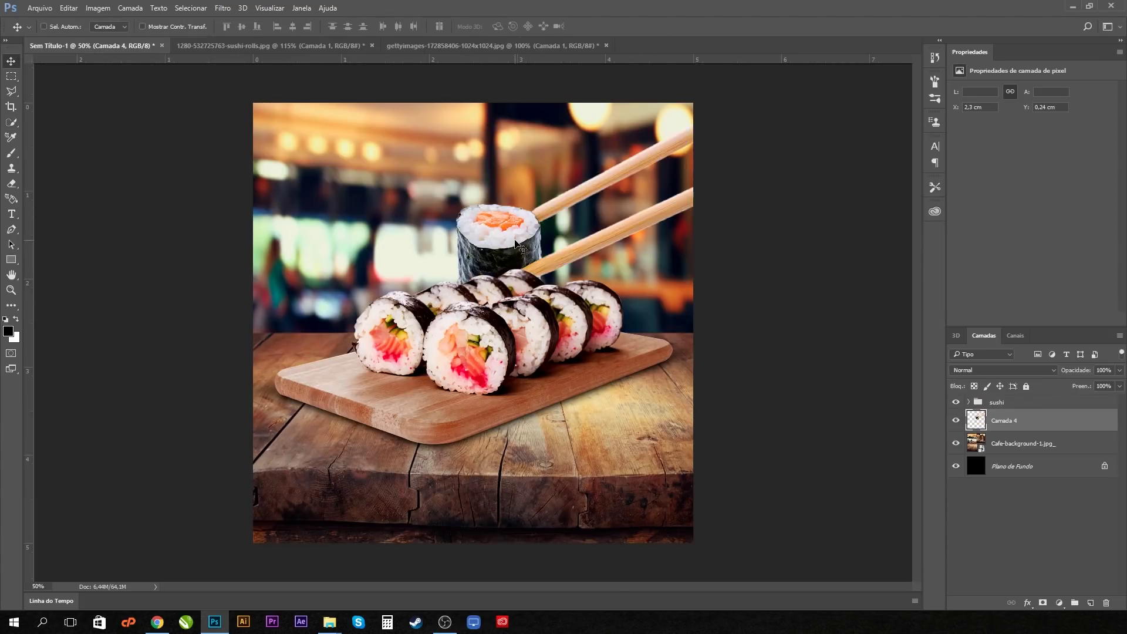
pyautogui.moveTo(1027, 424); pyautogui.dragTo(1038, 398)
pyautogui.moveTo(631, 210); pyautogui.dragTo(597, 274)
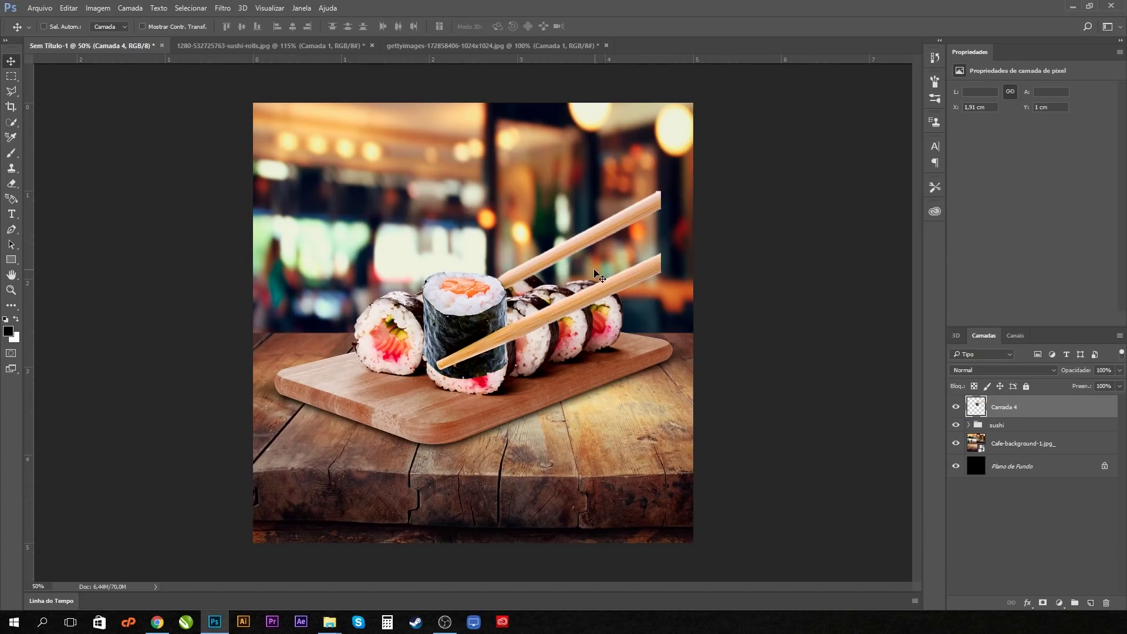
# Enlarge Camada 4 and position it over the board's right side at X 2,67 cm and Y 0,16 cm, with the chopsticks running off the canvas
pyautogui.hotkey('ctrl', 't')
pyautogui.moveTo(658, 193); pyautogui.dragTo(734, 131)
pyautogui.moveTo(677, 211); pyautogui.dragTo(728, 221)
pyautogui.press('Return')
pyautogui.moveTo(697, 261); pyautogui.dragTo(781, 247)
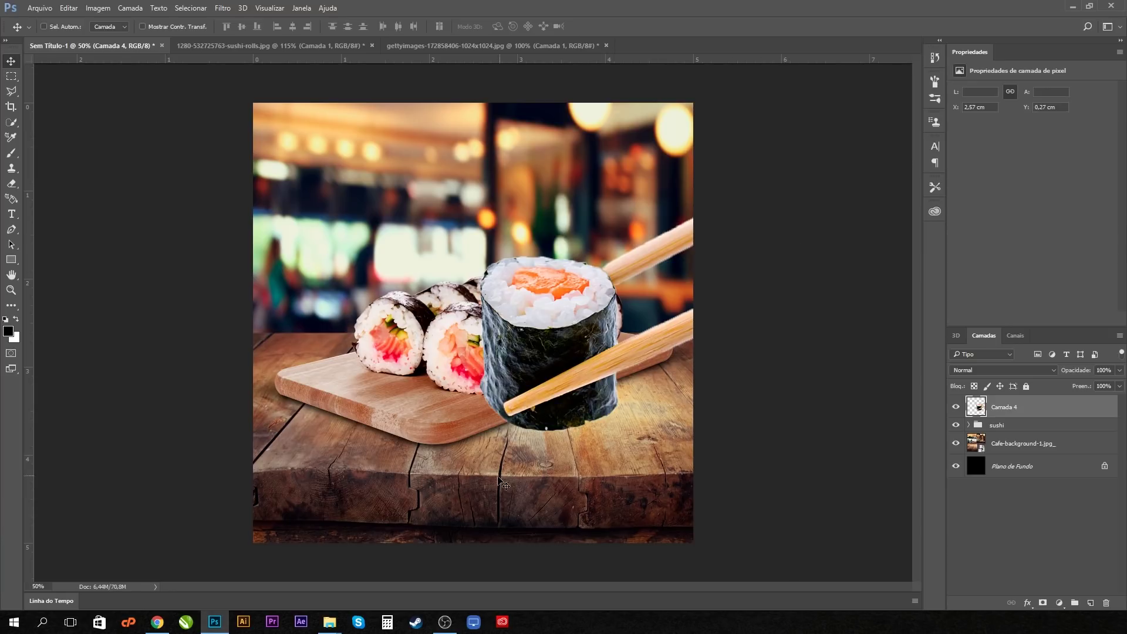
pyautogui.moveTo(671, 363); pyautogui.dragTo(660, 335)
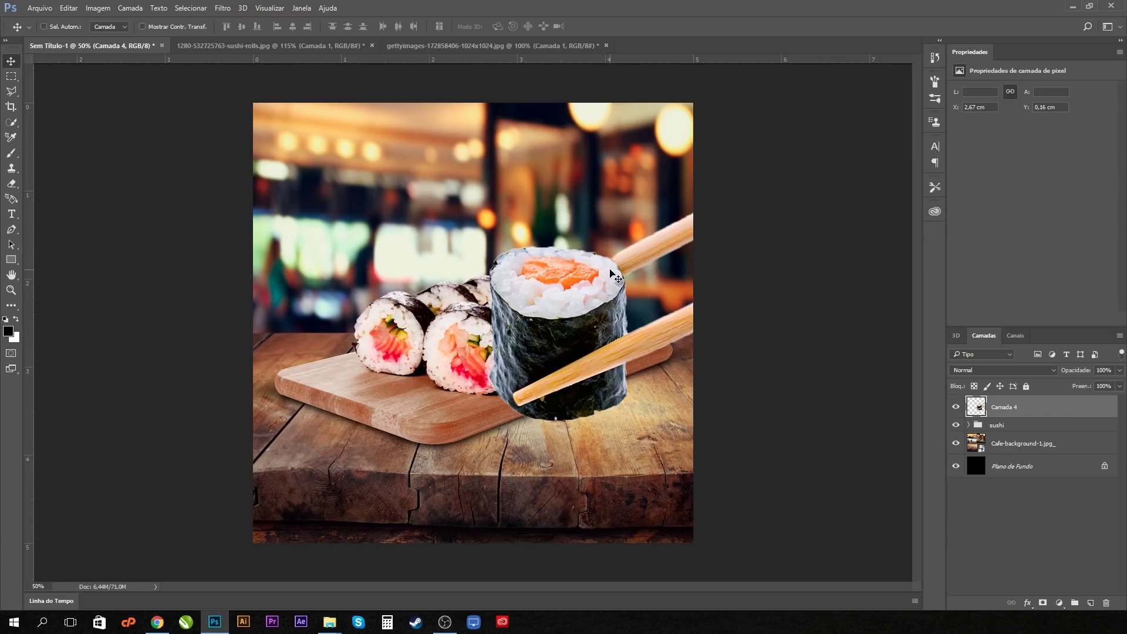
# Outline the pale fringe along the upper chopstick's upper edge with the Polygonal Lasso and delete it from Camada 4
pyautogui.click(11, 91)
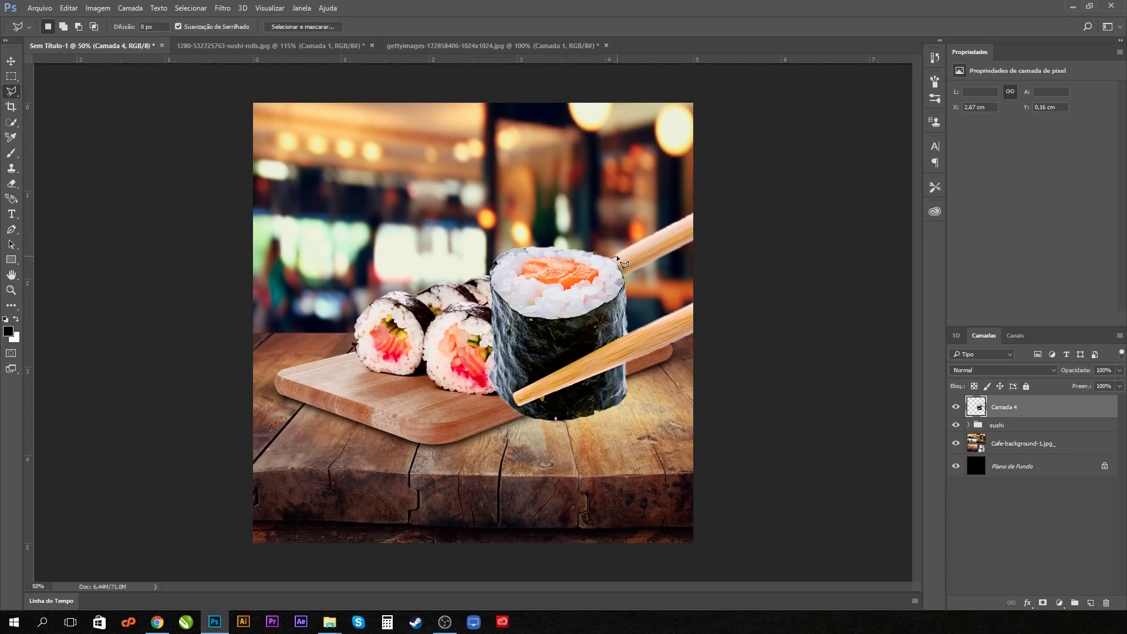
pyautogui.rightClick(11, 91)
pyautogui.click(103, 103)
pyautogui.click(725, 199)
pyautogui.click(711, 173)
pyautogui.doubleClick(600, 205)
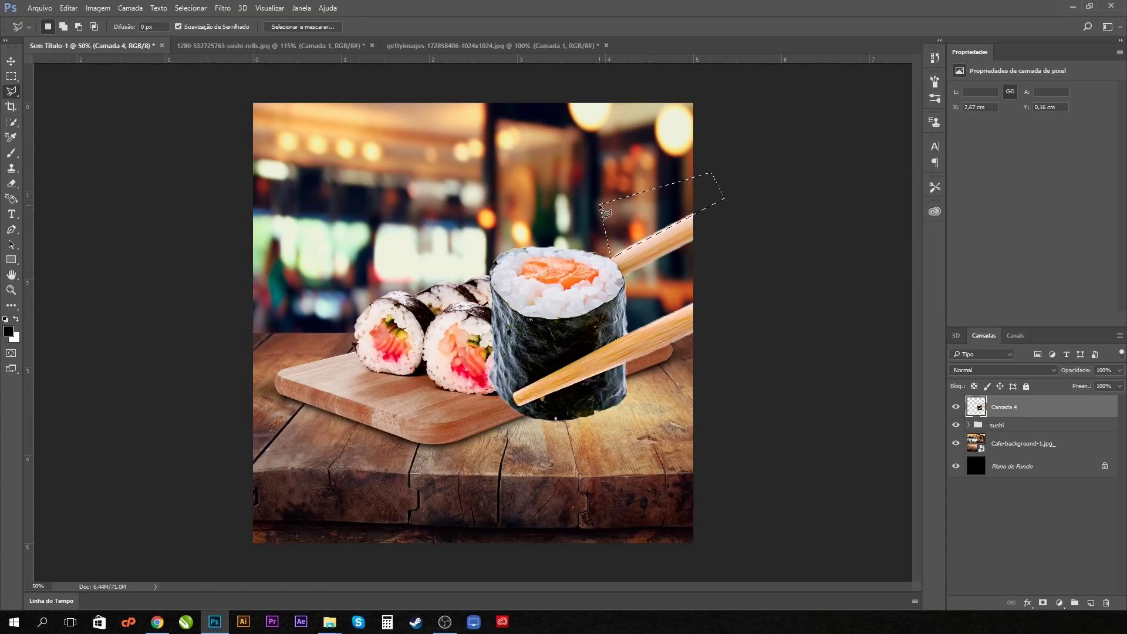
# Outline the pale fringe along the upper chopstick's lower edge with the Polygonal Lasso and delete it from Camada 4
pyautogui.click(625, 275)
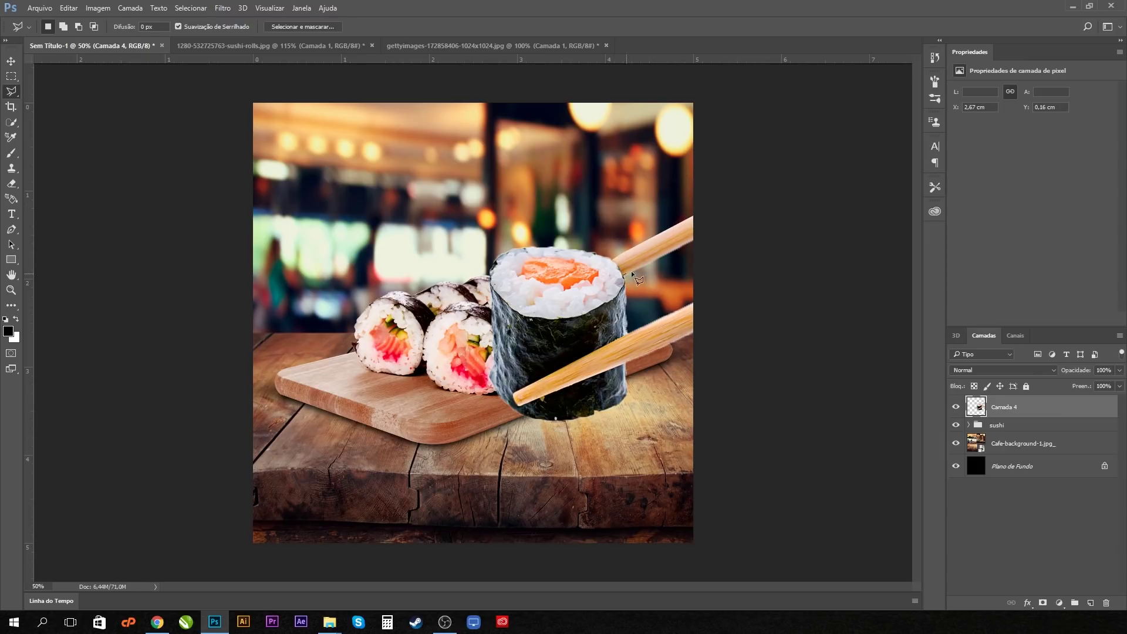
pyautogui.click(717, 228)
pyautogui.click(697, 263)
pyautogui.doubleClick(638, 290)
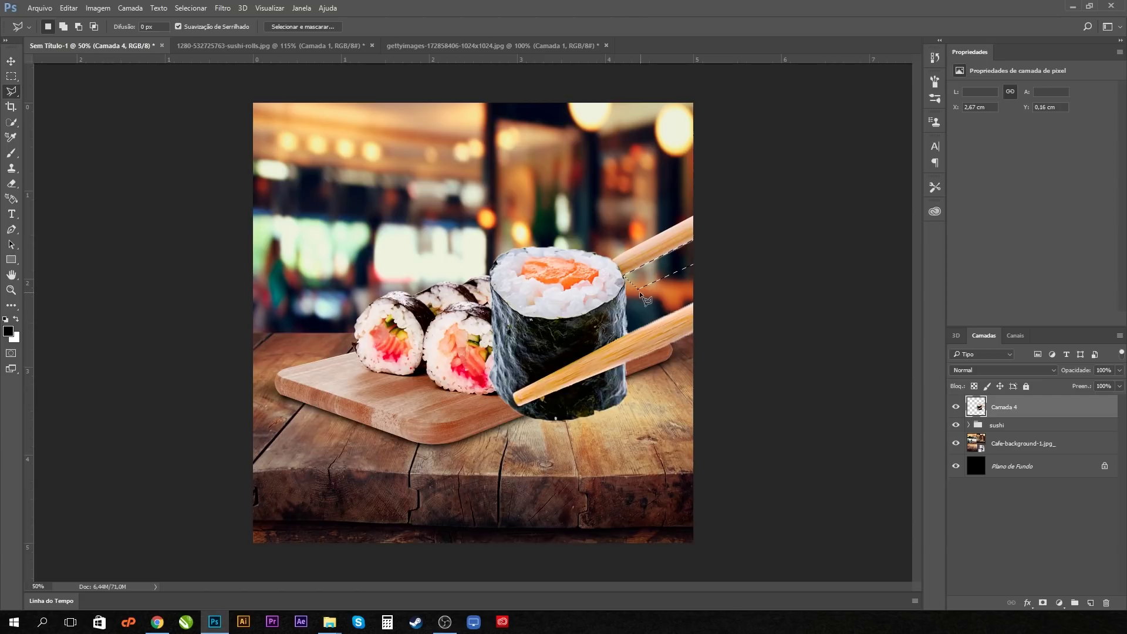
# Outline the pale fringe along the lower chopstick's upper edge with the Polygonal Lasso and delete it from Camada 4
pyautogui.click(631, 332)
pyautogui.click(718, 293)
pyautogui.click(707, 282)
pyautogui.doubleClick(644, 303)
pyautogui.click(630, 361)
pyautogui.click(713, 322)
pyautogui.press('Escape')
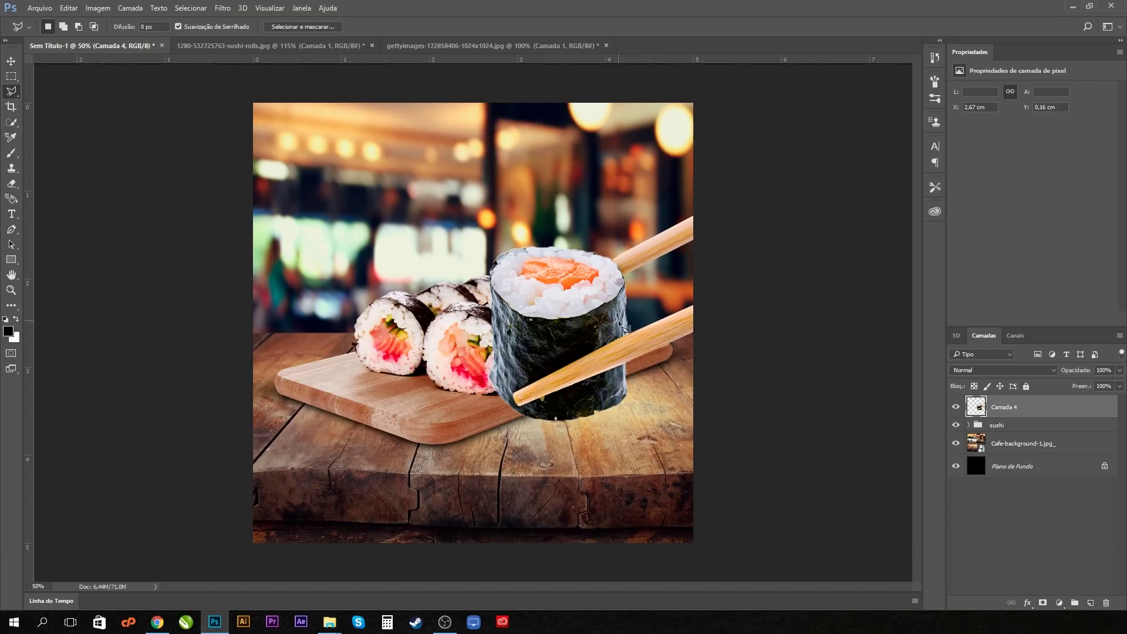
# Copy the leftmost roll's face from Camada 1 copiar to a new layer with Quick Selection and place it above Camada 4
pyautogui.click(1000, 432)
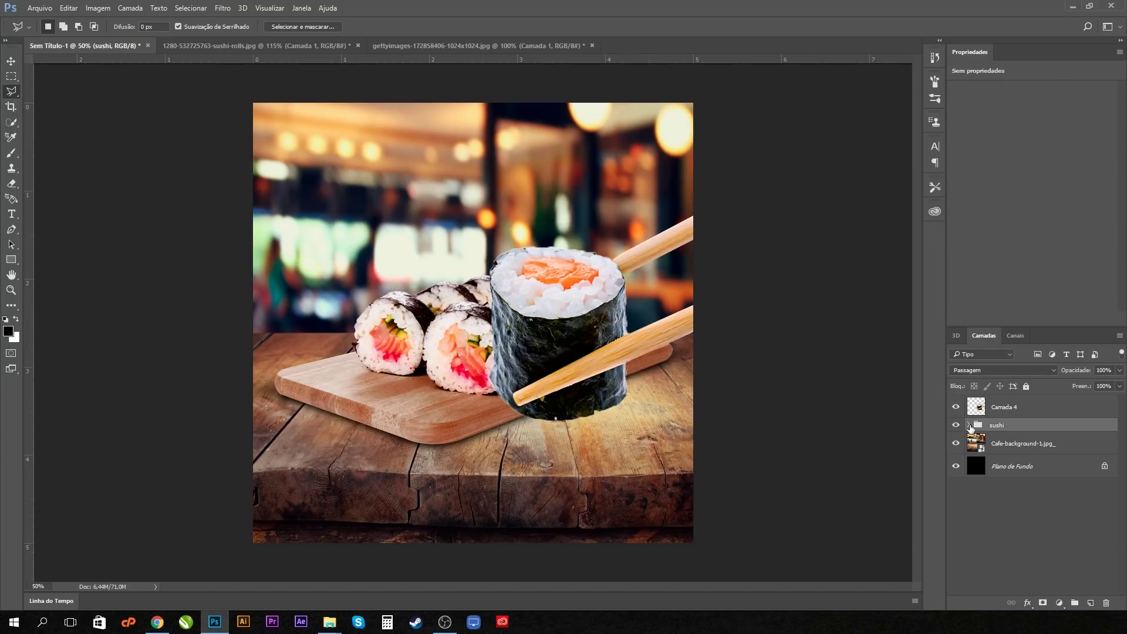
pyautogui.click(969, 425)
pyautogui.click(1013, 559)
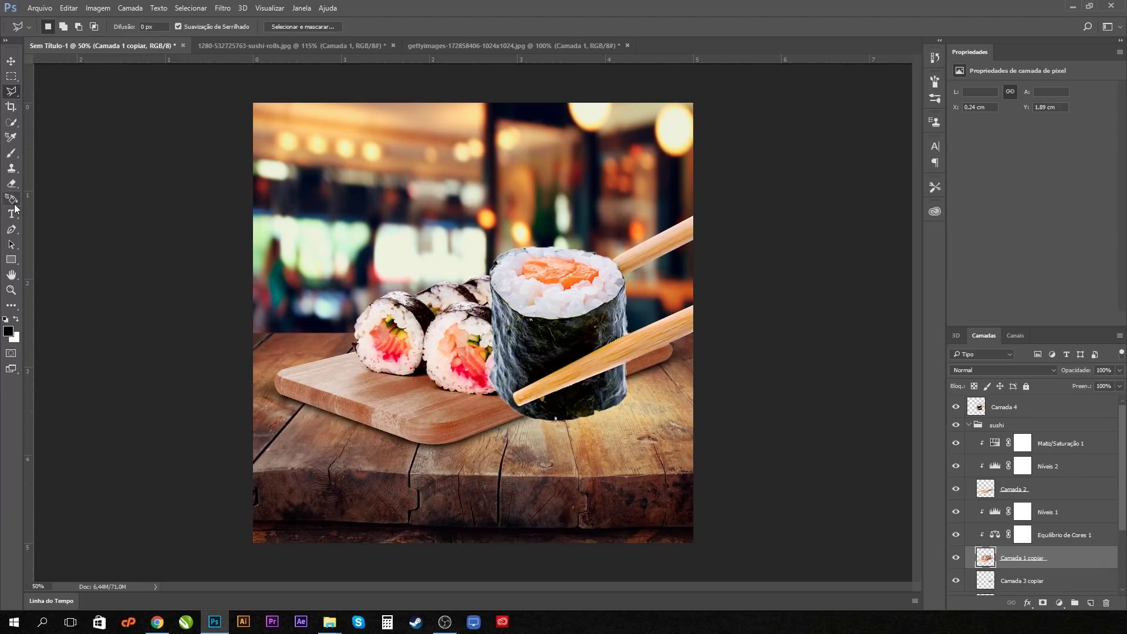
pyautogui.click(12, 124)
pyautogui.moveTo(412, 361)
pyautogui.mouseDown()
pyautogui.moveTo(366, 339)
pyautogui.moveTo(365, 324)
pyautogui.moveTo(408, 317)
pyautogui.mouseUp()
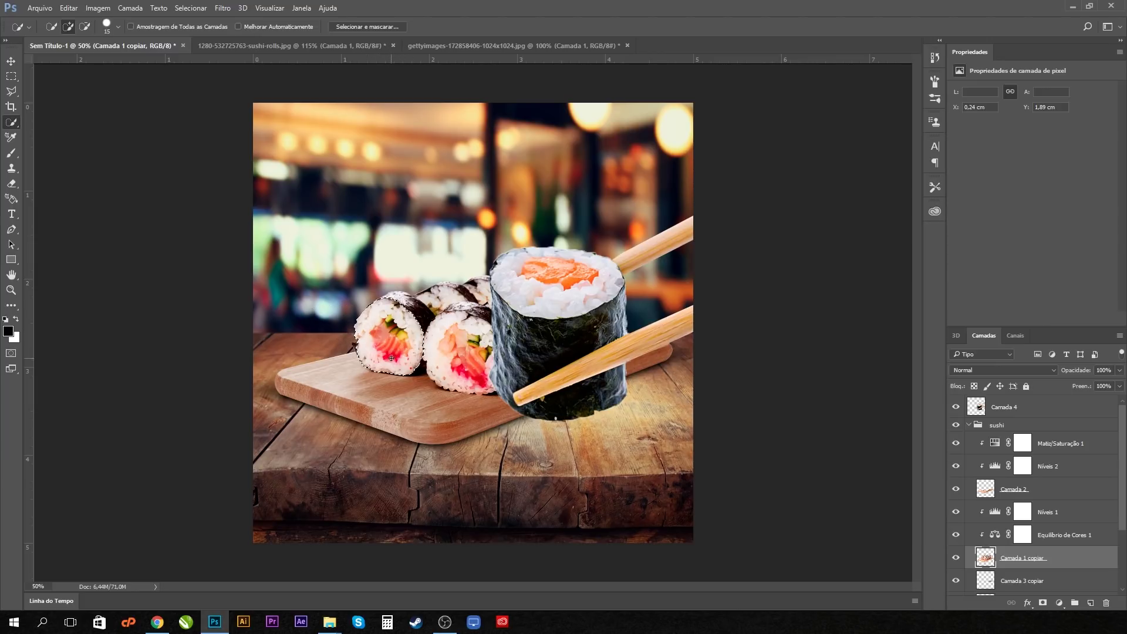
pyautogui.hotkey('ctrl', 'j')
pyautogui.moveTo(1041, 562); pyautogui.dragTo(1029, 401)
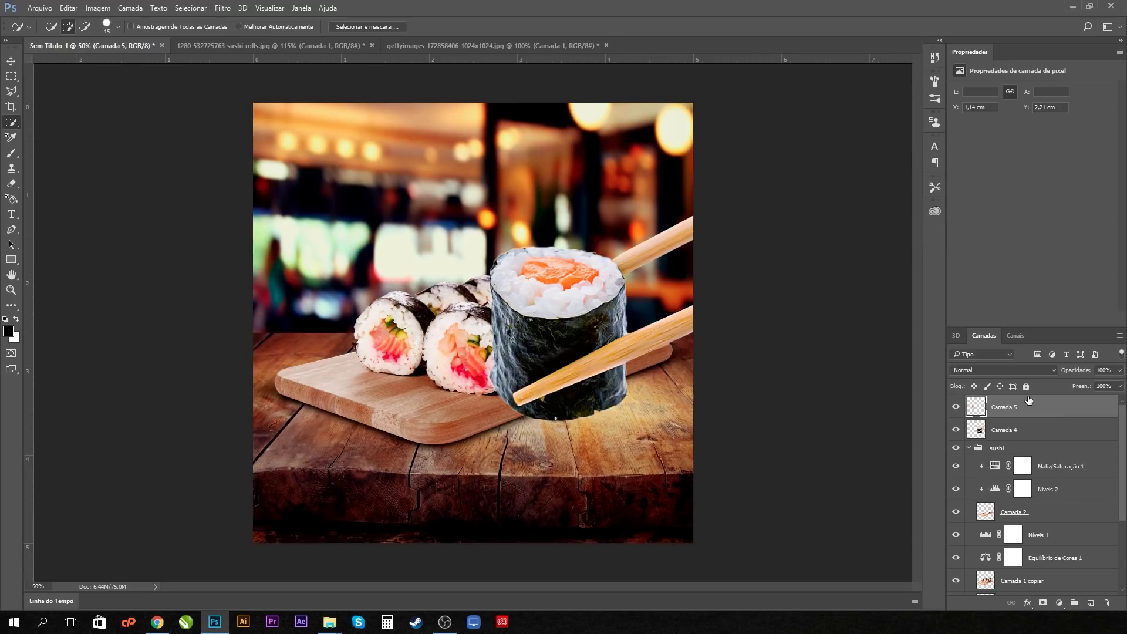
pyautogui.click(969, 448)
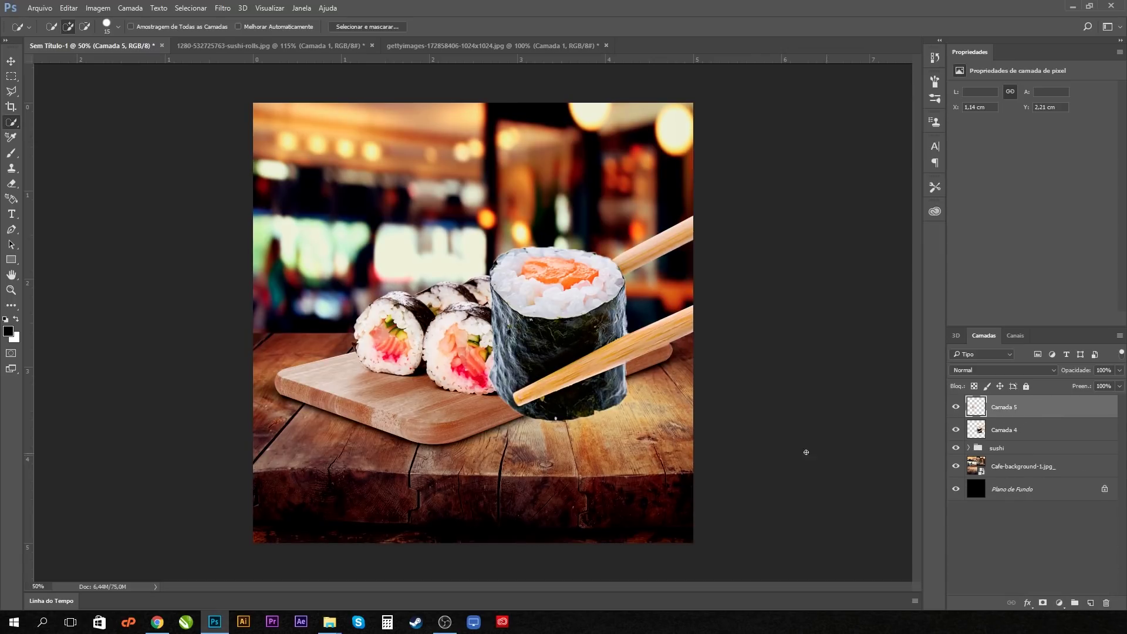
# Clip Equilíbrio de Cores 1 and Níveis 1 in the sushi group to Camada 1 copiar again
pyautogui.click(969, 448)
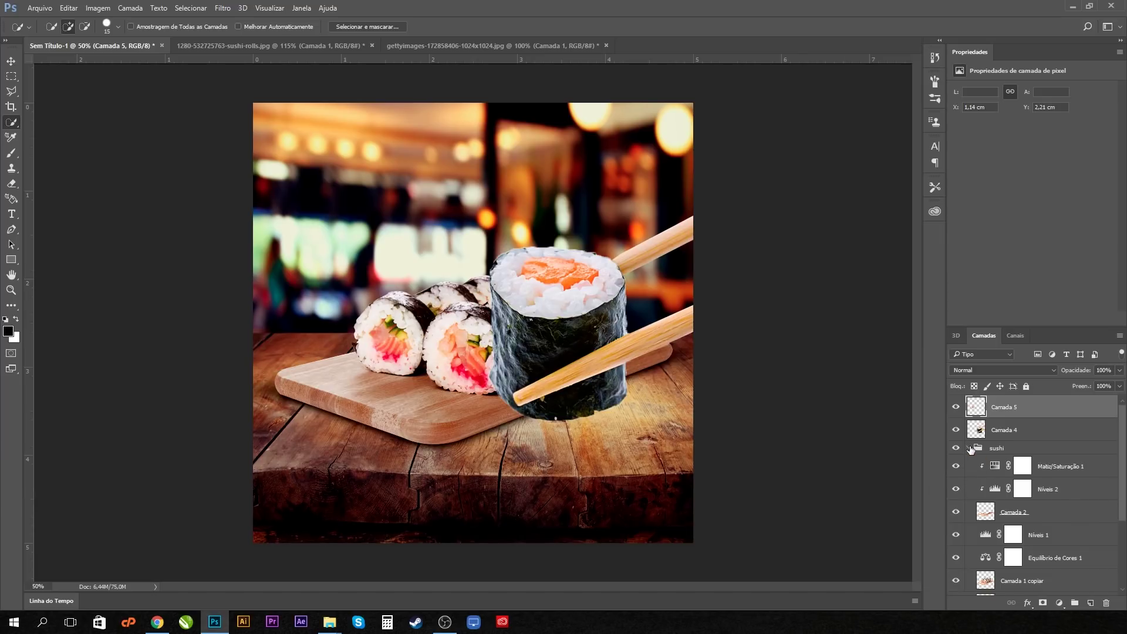
pyautogui.click(1043, 512)
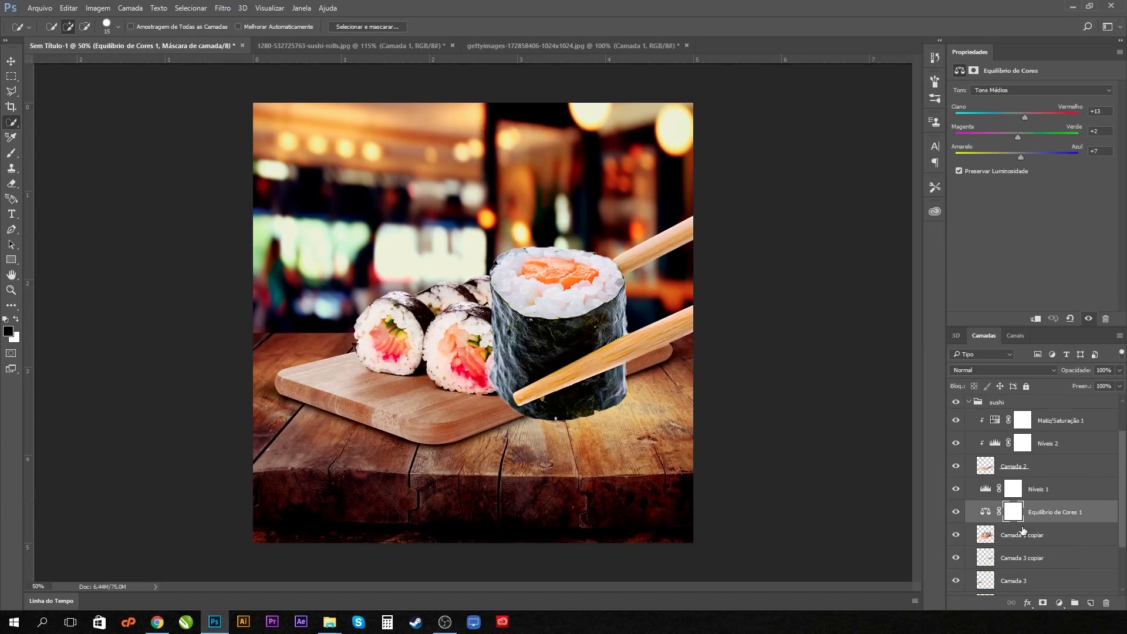
pyautogui.keyDown('alt'); pyautogui.click(1023, 527); pyautogui.keyUp('alt')
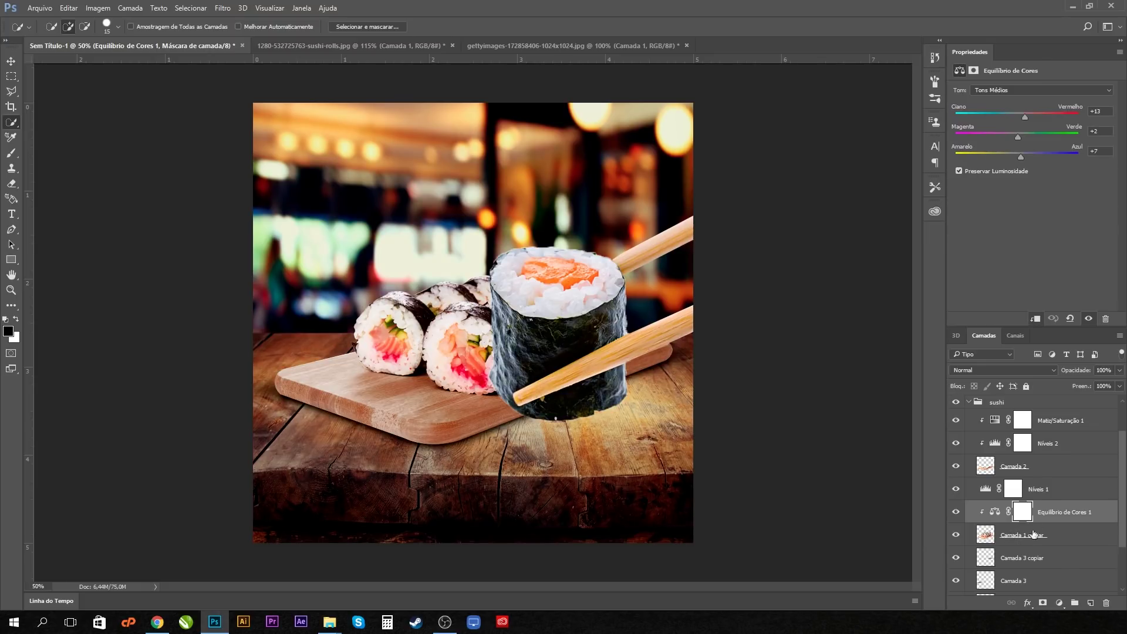
pyautogui.click(1039, 491)
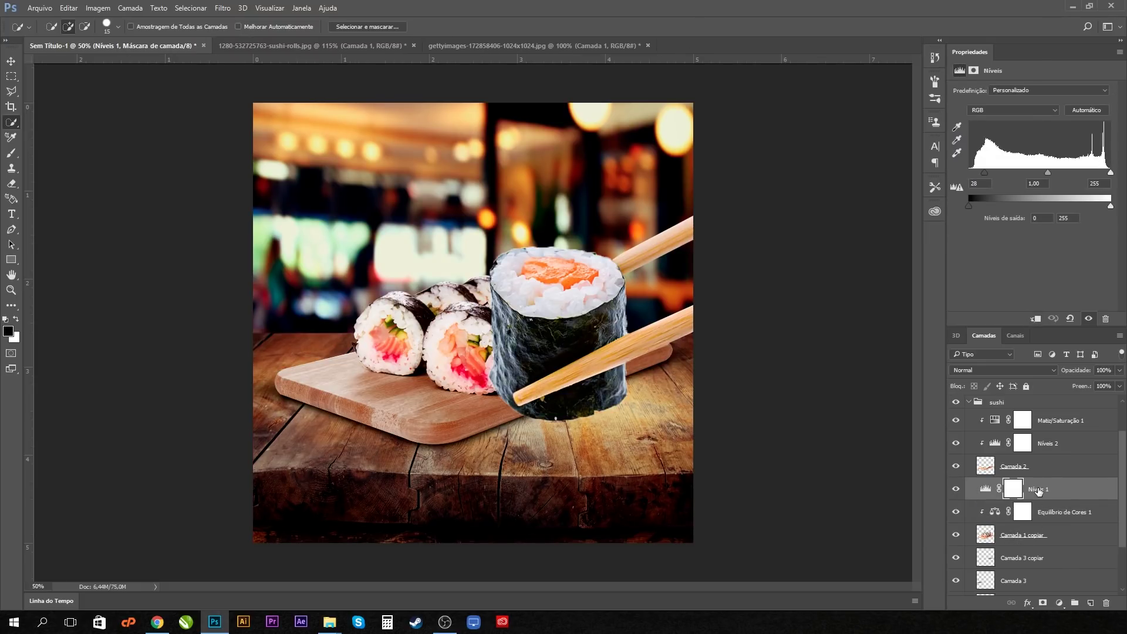
pyautogui.hotkey('ctrl', 'alt', 'g')
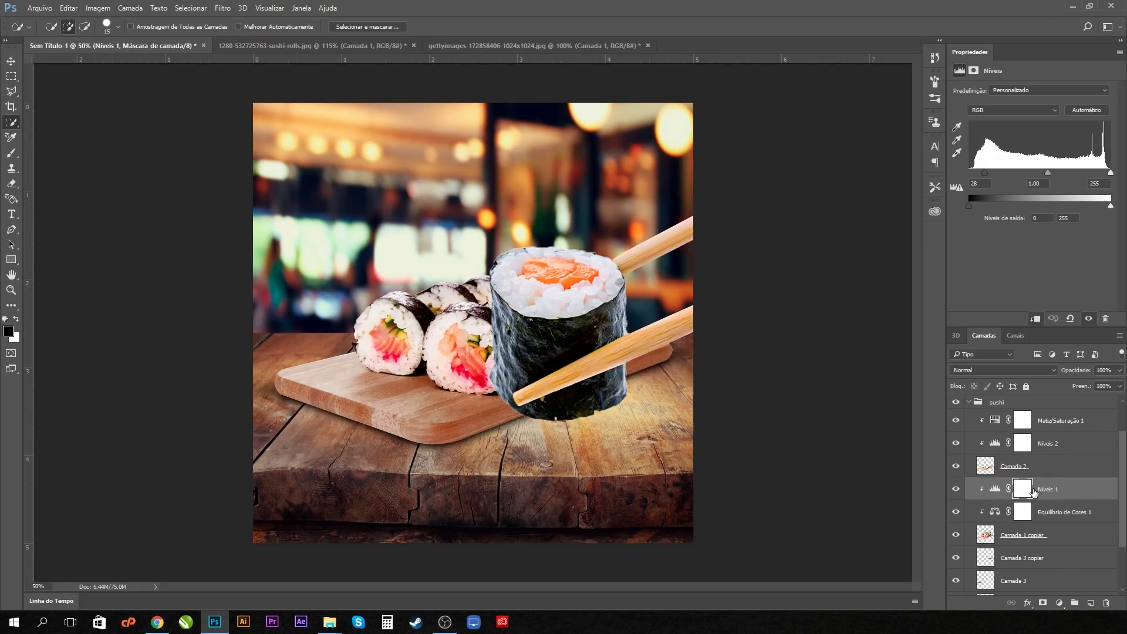
pyautogui.click(969, 403)
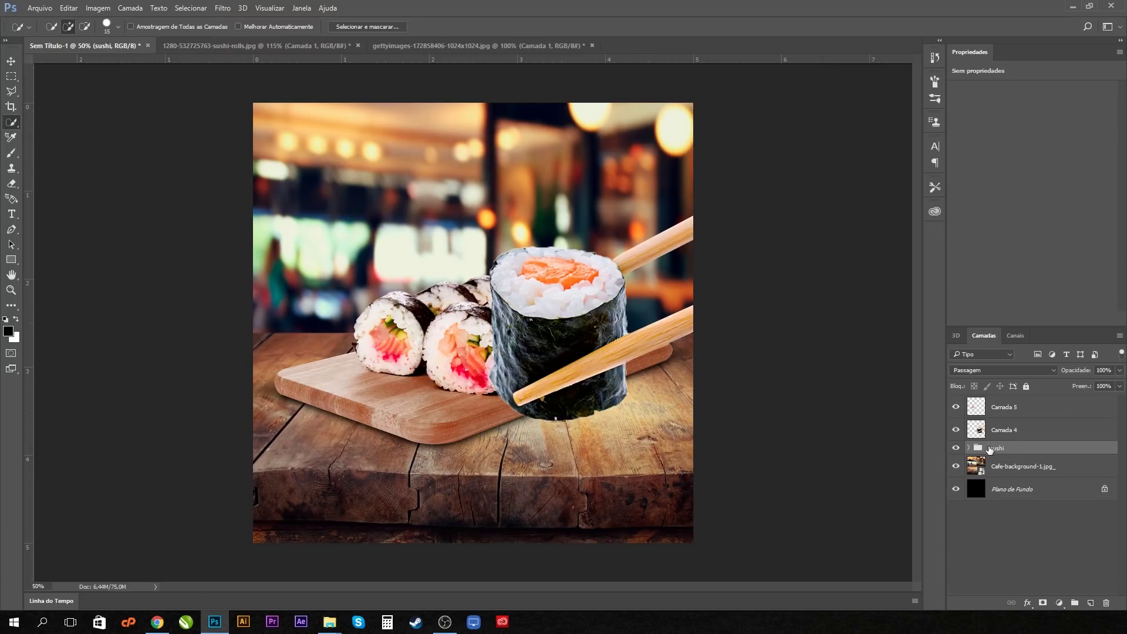
# Move Camada 5 onto the foreground roll's top and distort its corners to cover the roll's rice face
pyautogui.click(1008, 412)
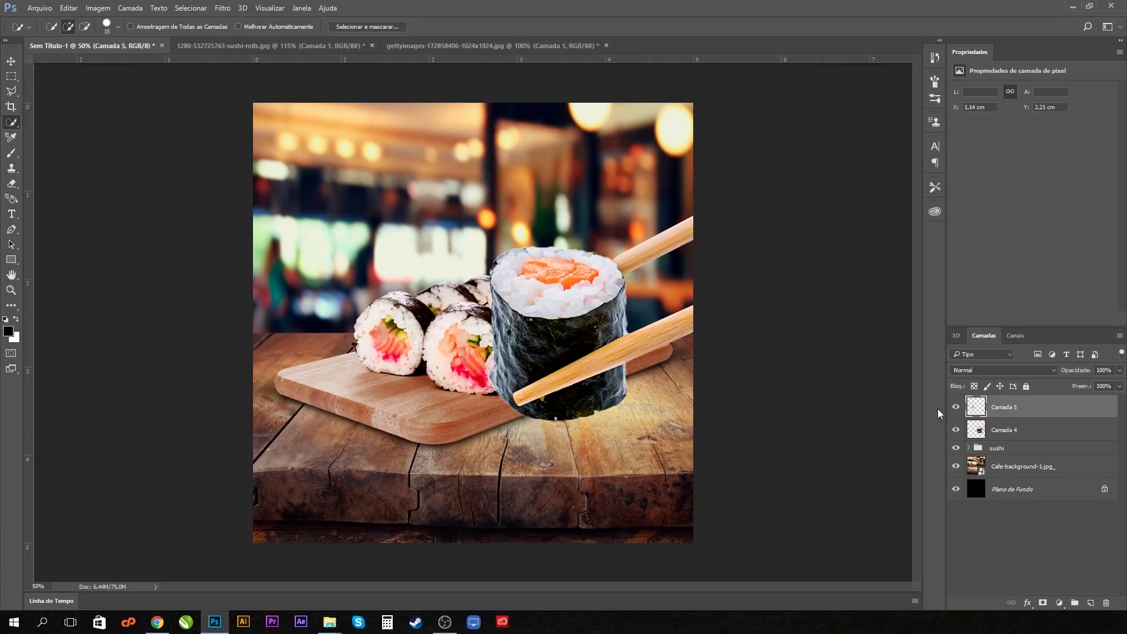
pyautogui.press('v')
pyautogui.moveTo(411, 333); pyautogui.dragTo(564, 270)
pyautogui.hotkey('ctrl', 't')
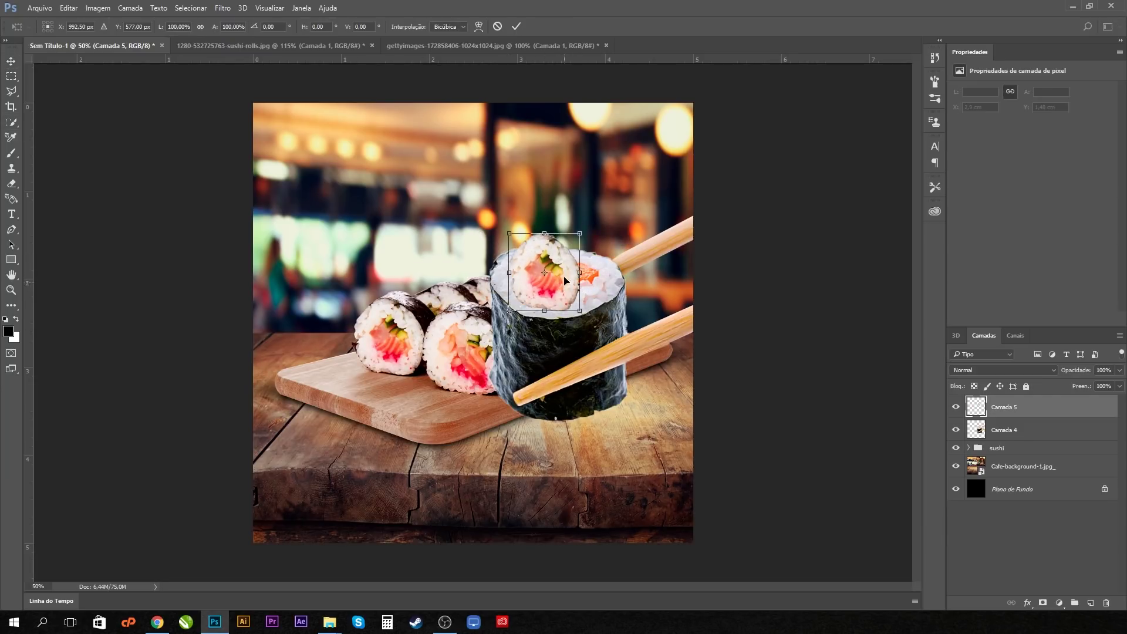
pyautogui.moveTo(580, 314); pyautogui.dragTo(574, 326)
pyautogui.moveTo(582, 233); pyautogui.dragTo(731, 235)
pyautogui.moveTo(512, 311); pyautogui.dragTo(560, 347)
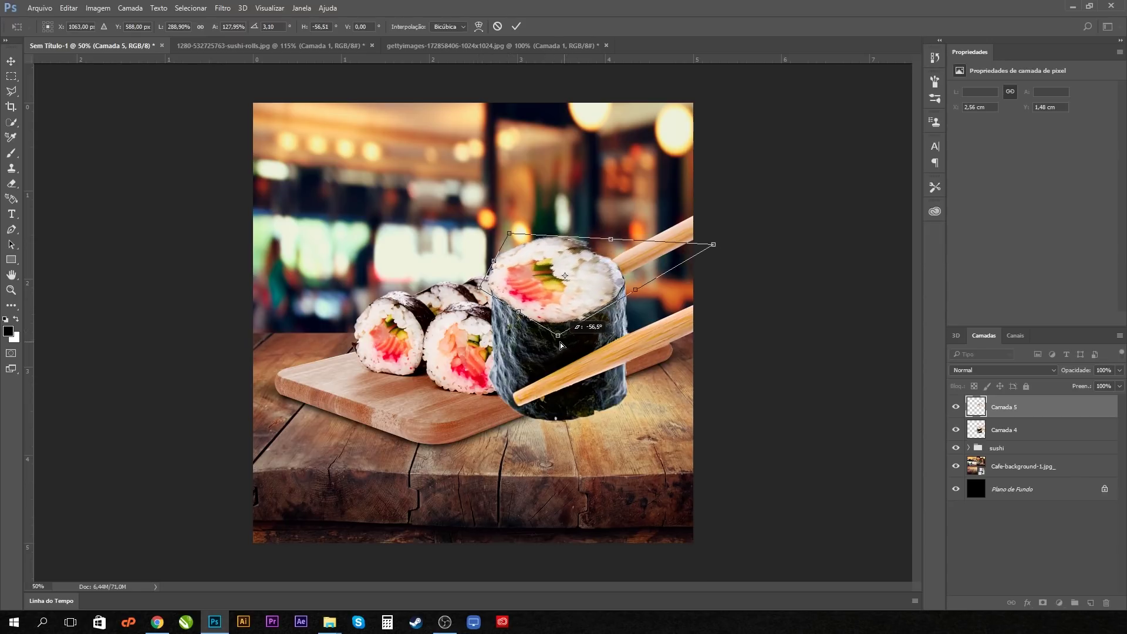
pyautogui.moveTo(722, 242); pyautogui.dragTo(733, 247)
# Flip Camada 5 horizontally, rotate it, and distort its corners to follow the perspective of the foreground roll's top
pyautogui.rightClick(634, 279)
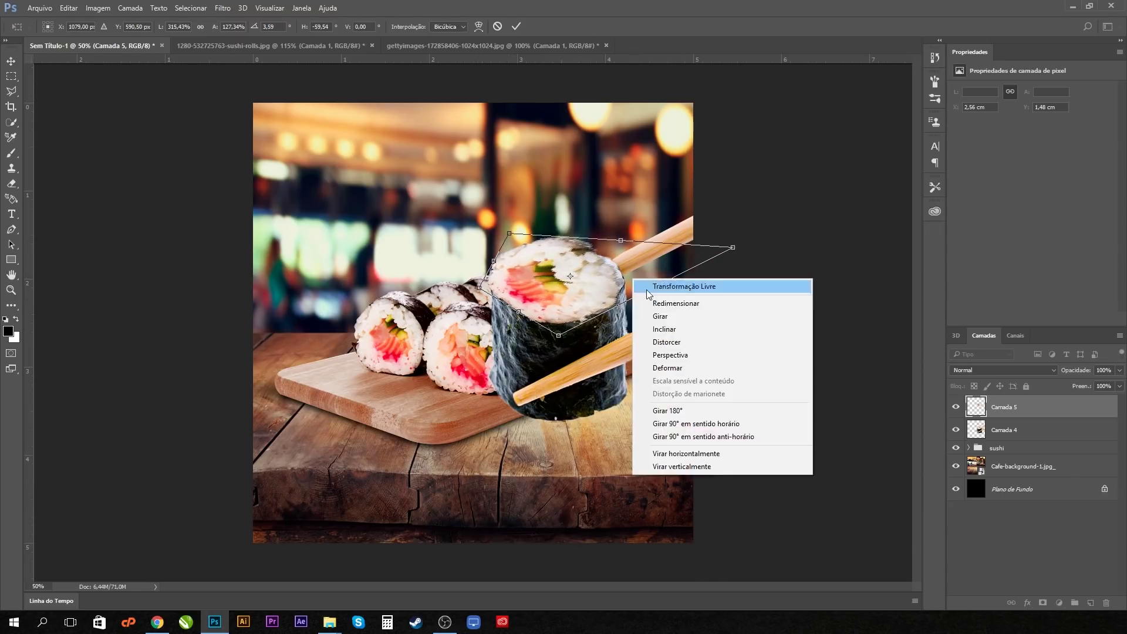
pyautogui.click(675, 454)
pyautogui.moveTo(555, 296); pyautogui.dragTo(532, 295)
pyautogui.moveTo(690, 283); pyautogui.dragTo(585, 170)
pyautogui.moveTo(538, 291); pyautogui.dragTo(545, 321)
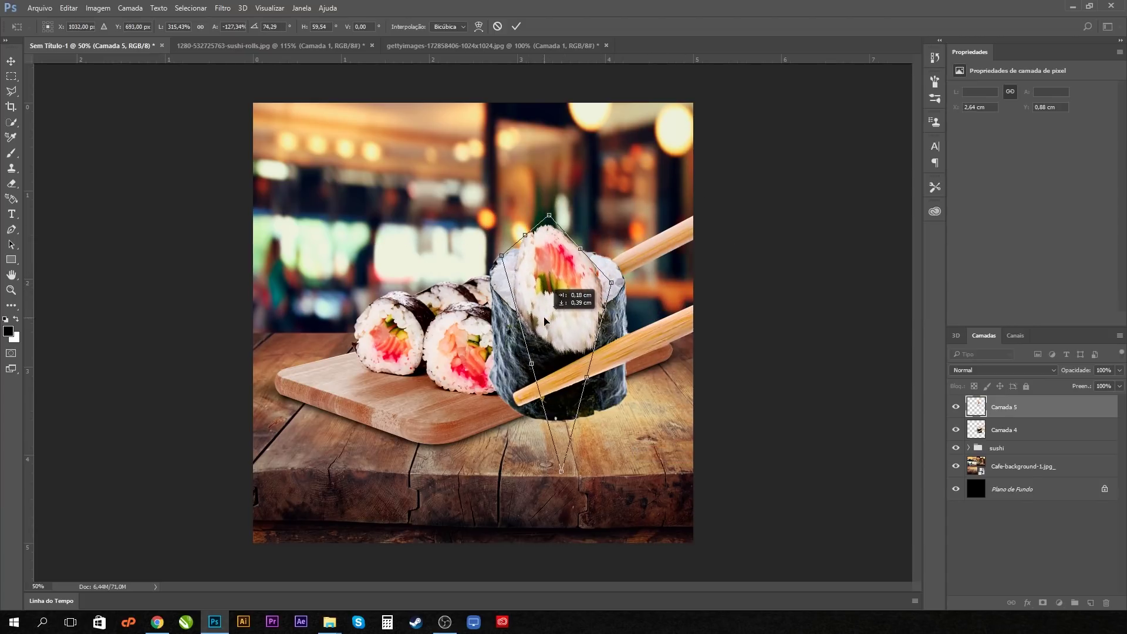
pyautogui.moveTo(502, 258); pyautogui.dragTo(462, 259)
pyautogui.moveTo(611, 282); pyautogui.dragTo(646, 264)
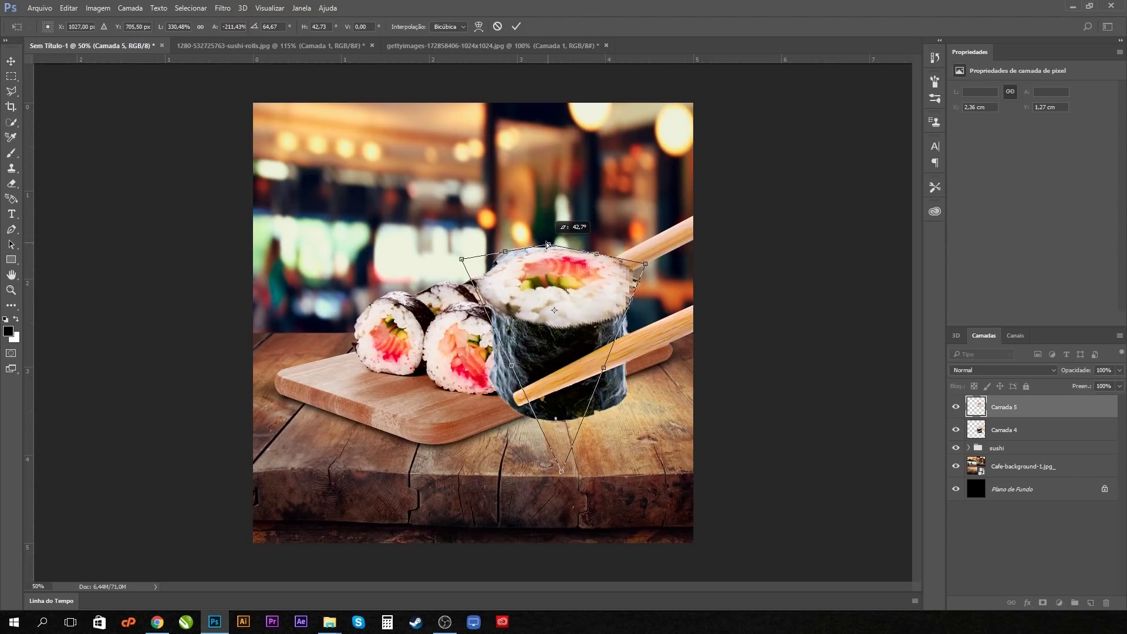
pyautogui.moveTo(562, 472); pyautogui.dragTo(555, 438)
pyautogui.press('Return')
# Narrow Camada 5 to 85,82% width and warp its face to fit the foreground roll's top rim
pyautogui.hotkey('ctrl', 't')
pyautogui.moveTo(474, 283); pyautogui.dragTo(489, 282)
pyautogui.moveTo(626, 282); pyautogui.dragTo(629, 284)
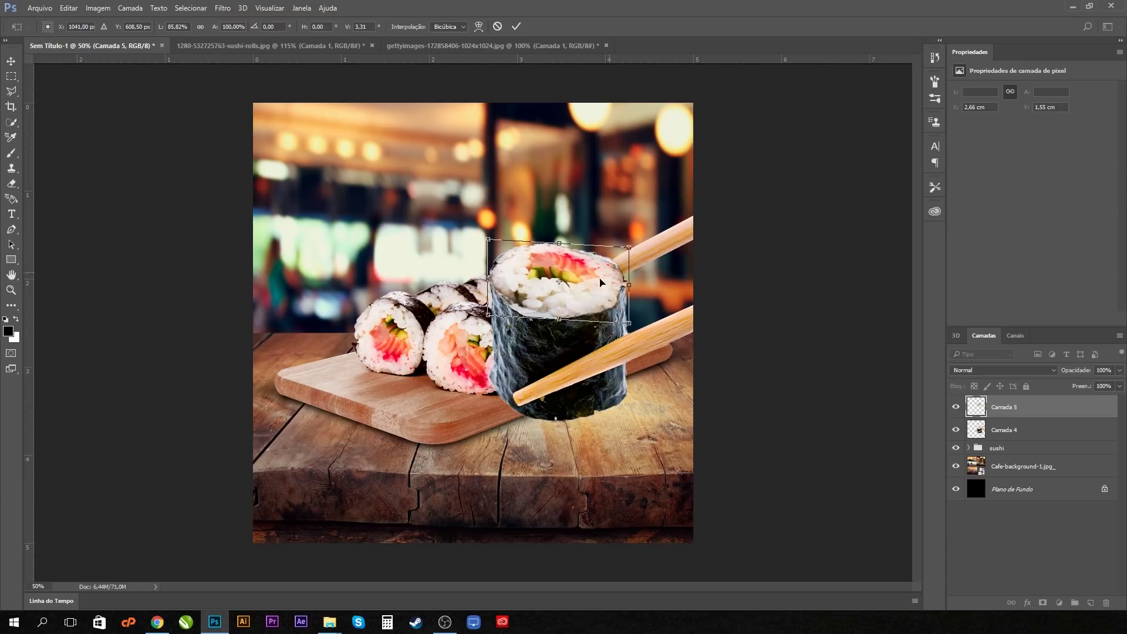
pyautogui.rightClick(540, 297)
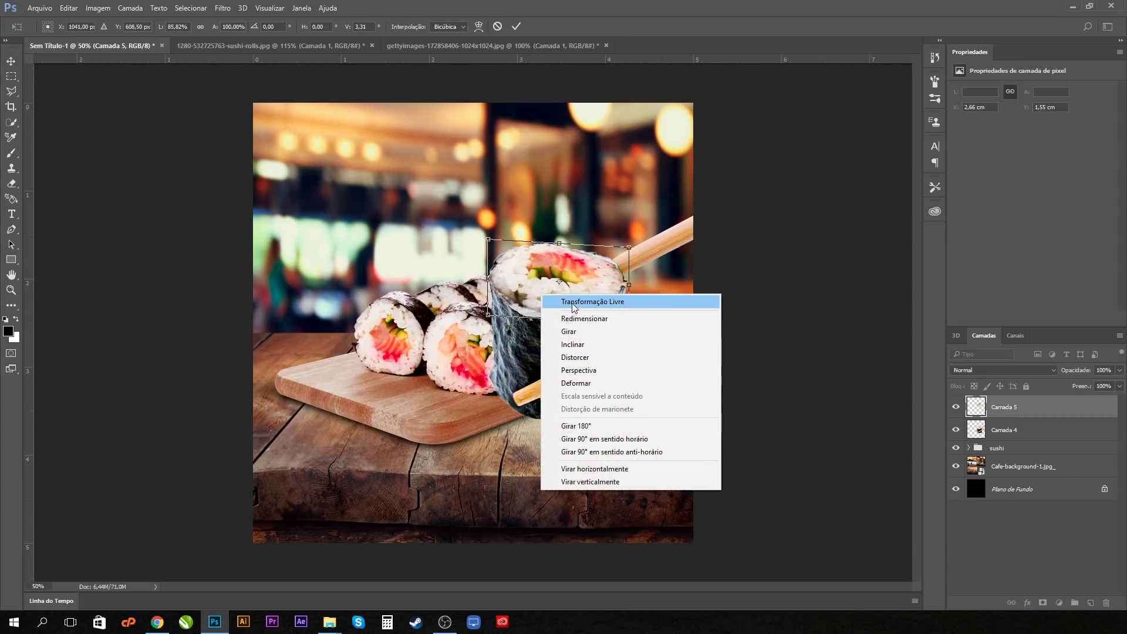
pyautogui.click(575, 383)
pyautogui.moveTo(531, 311); pyautogui.dragTo(556, 296)
pyautogui.moveTo(586, 261); pyautogui.dragTo(593, 255)
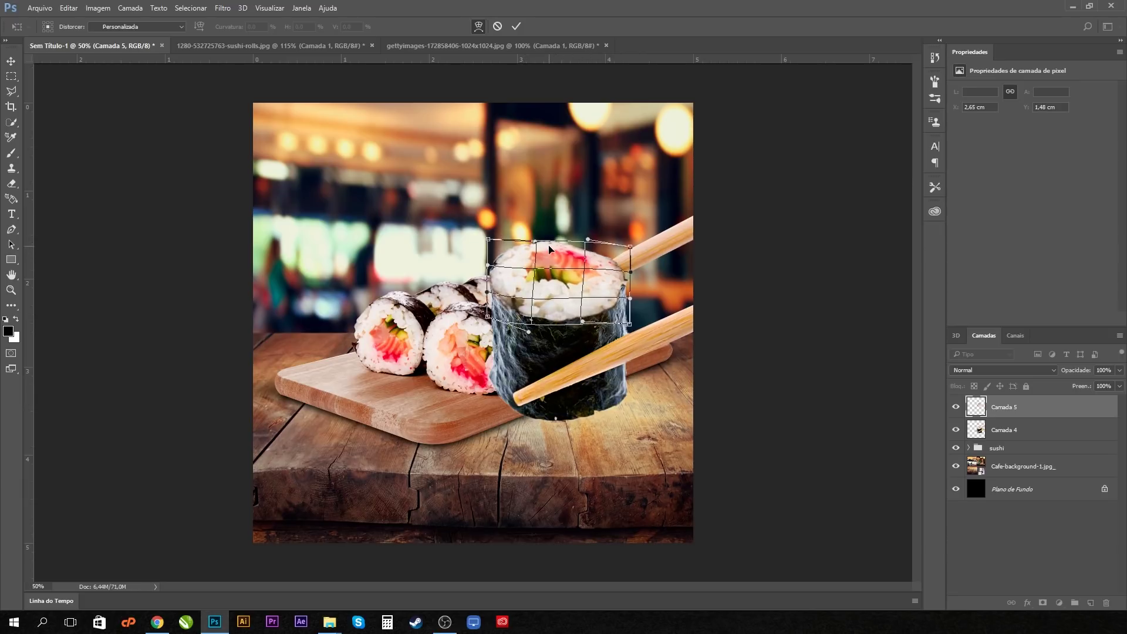
pyautogui.press('Return')
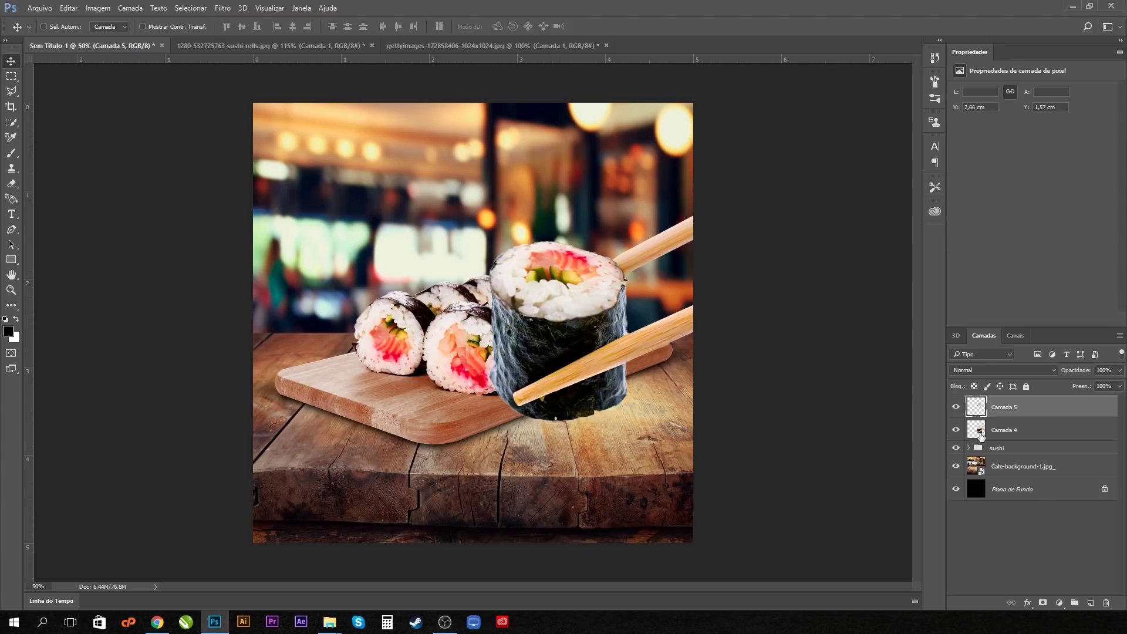
# Add a Sombra Interna effect to Camada 5 with a dark reddish-brown shadow colour based on the wooden table
pyautogui.doubleClick(1043, 409)
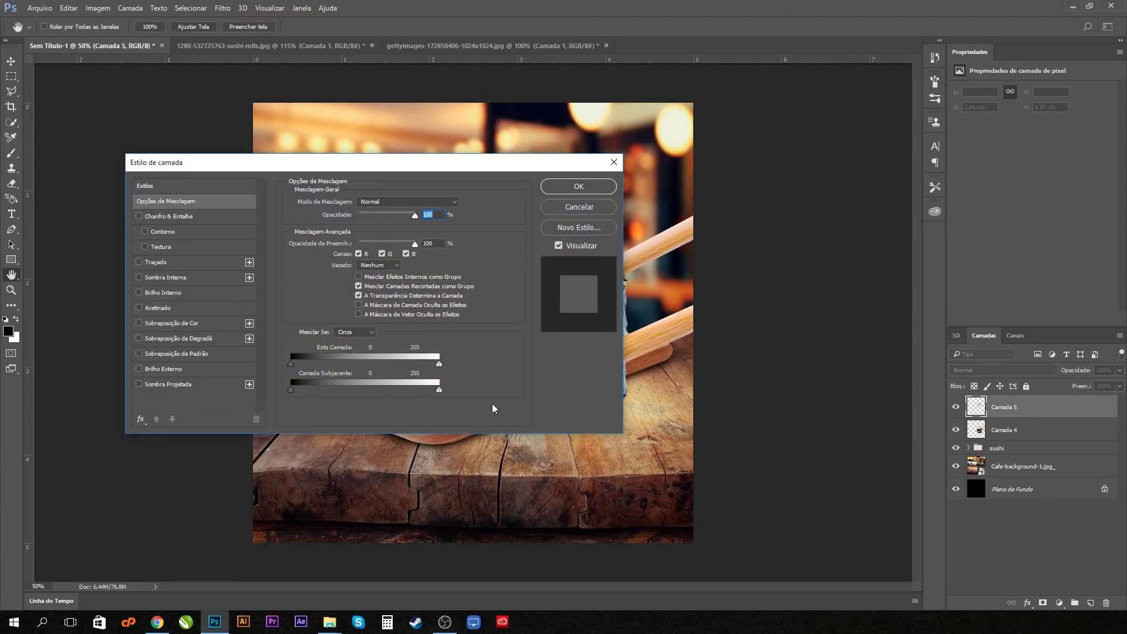
pyautogui.click(163, 279)
pyautogui.moveTo(311, 165); pyautogui.dragTo(875, 168)
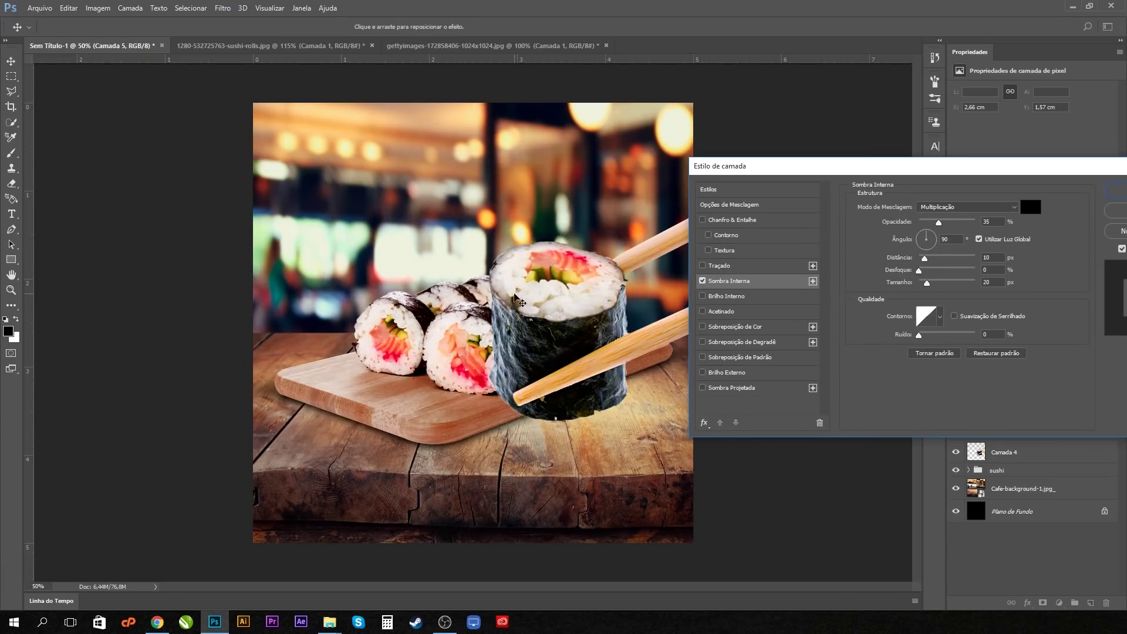
pyautogui.click(702, 281)
pyautogui.click(702, 281)
pyautogui.click(1030, 206)
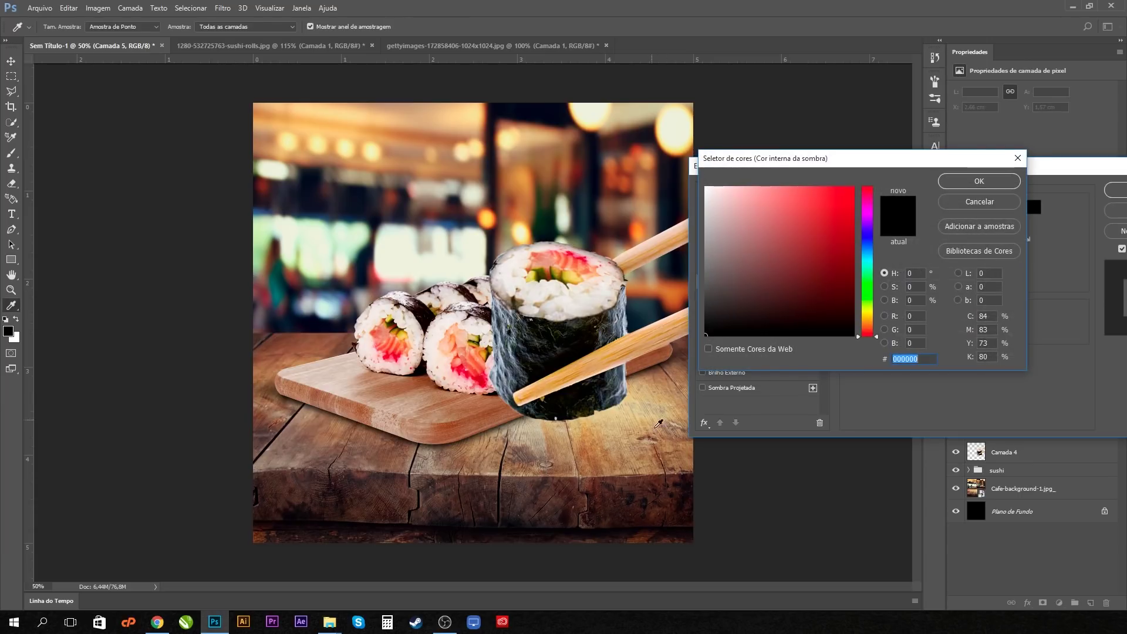
pyautogui.click(688, 492)
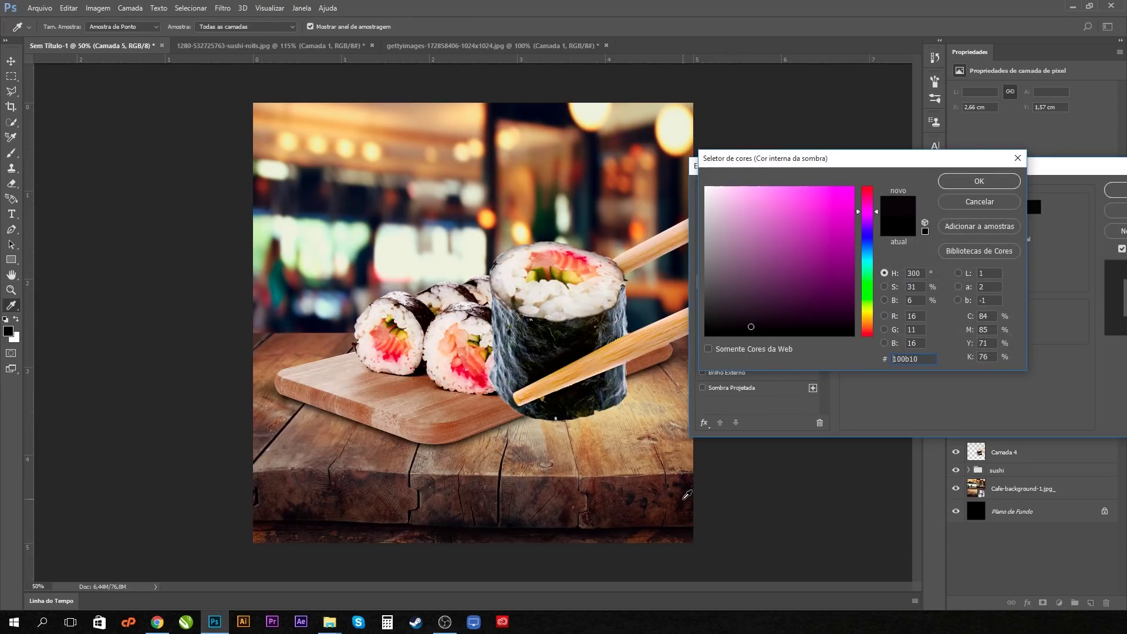
pyautogui.click(651, 498)
pyautogui.click(791, 307)
pyautogui.click(979, 181)
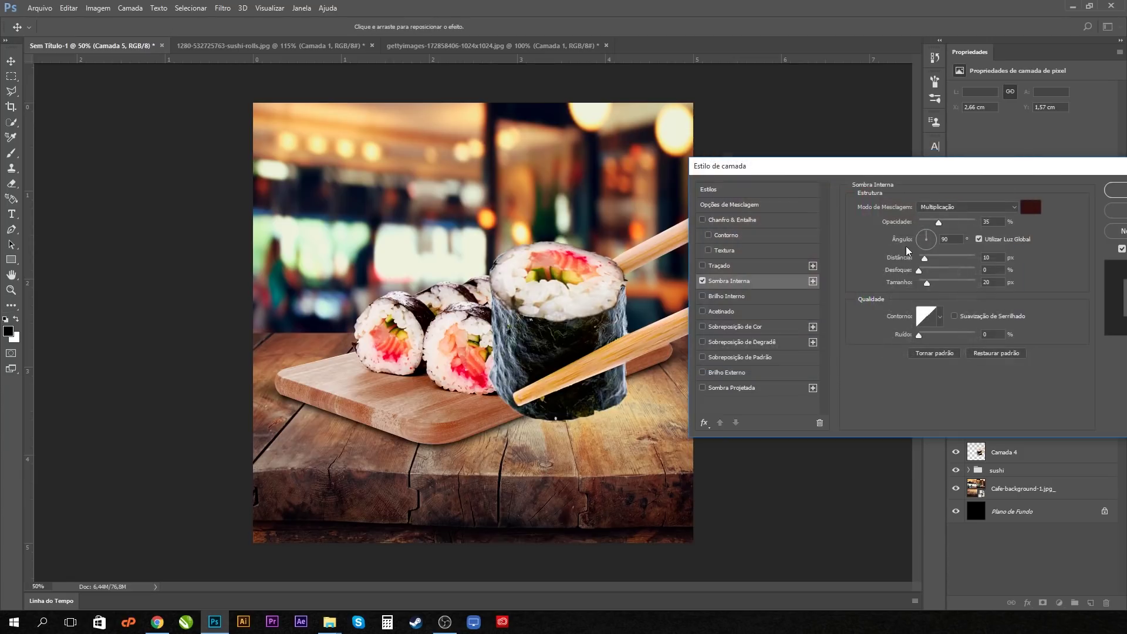
# Set Camada 5's inner shadow to 57% opacity, 146° angle and 5 px size, then compare the image with the layer hidden
pyautogui.moveTo(939, 221); pyautogui.dragTo(951, 221)
pyautogui.moveTo(925, 258); pyautogui.dragTo(927, 260)
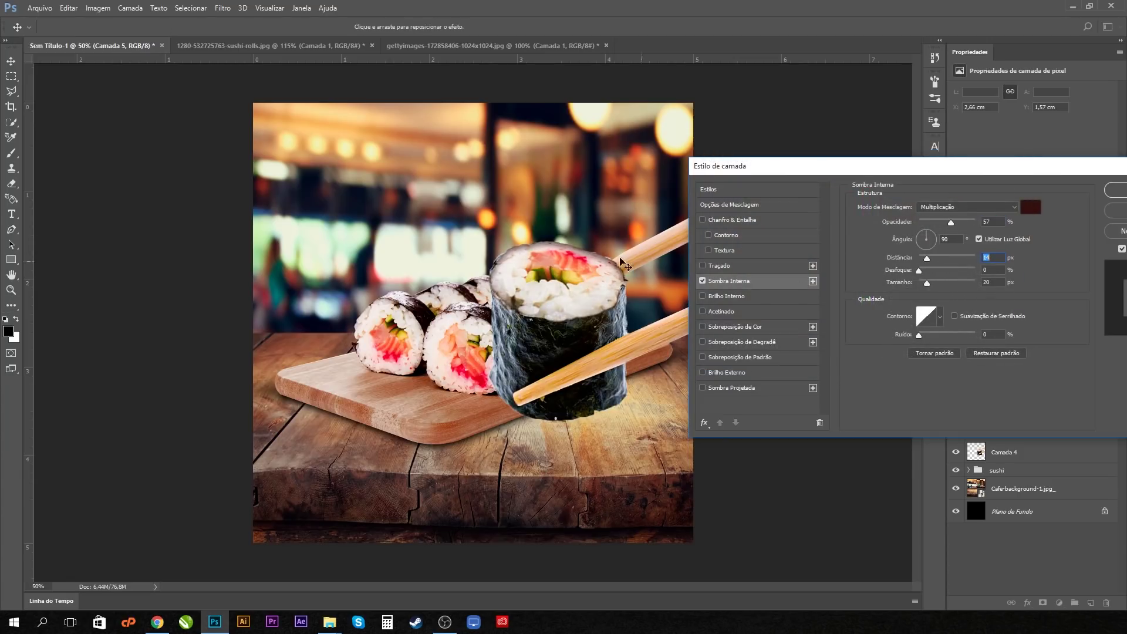
pyautogui.moveTo(544, 254)
pyautogui.mouseDown()
pyautogui.moveTo(534, 258)
pyautogui.moveTo(549, 255)
pyautogui.mouseUp()
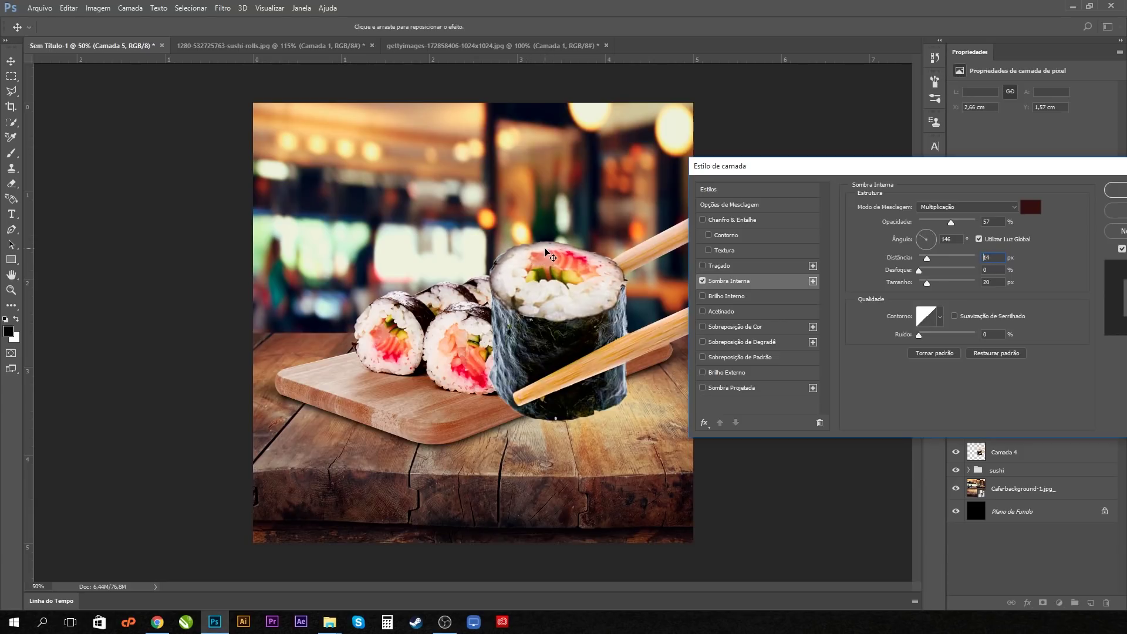
pyautogui.moveTo(925, 285); pyautogui.dragTo(925, 263)
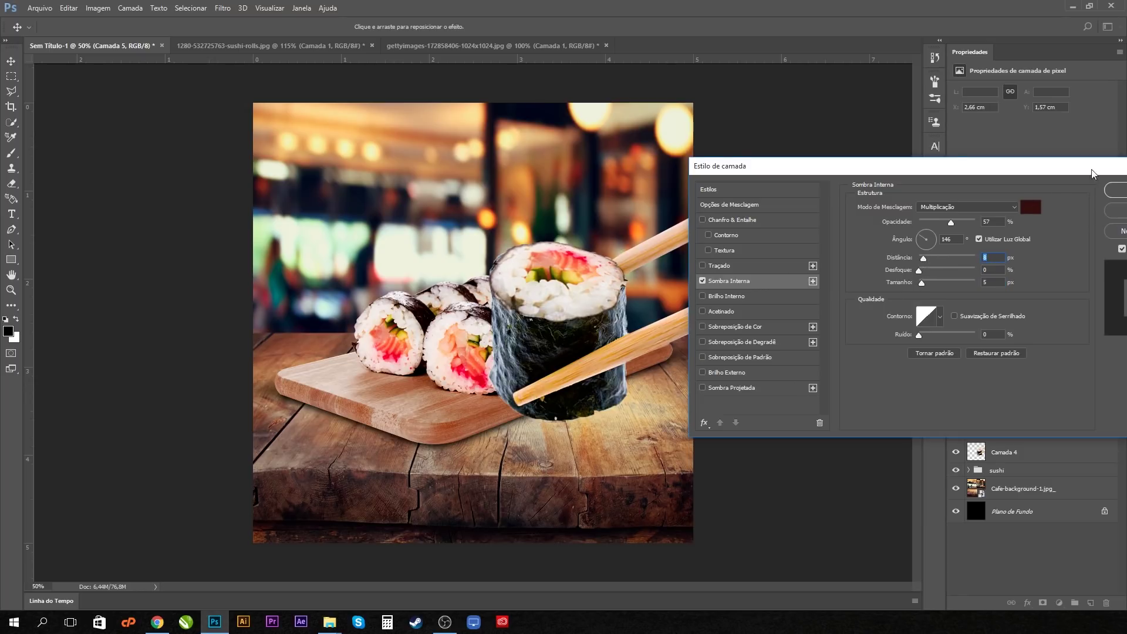
pyautogui.moveTo(1094, 176); pyautogui.dragTo(1021, 184)
pyautogui.click(1058, 199)
pyautogui.click(956, 407)
pyautogui.click(957, 407)
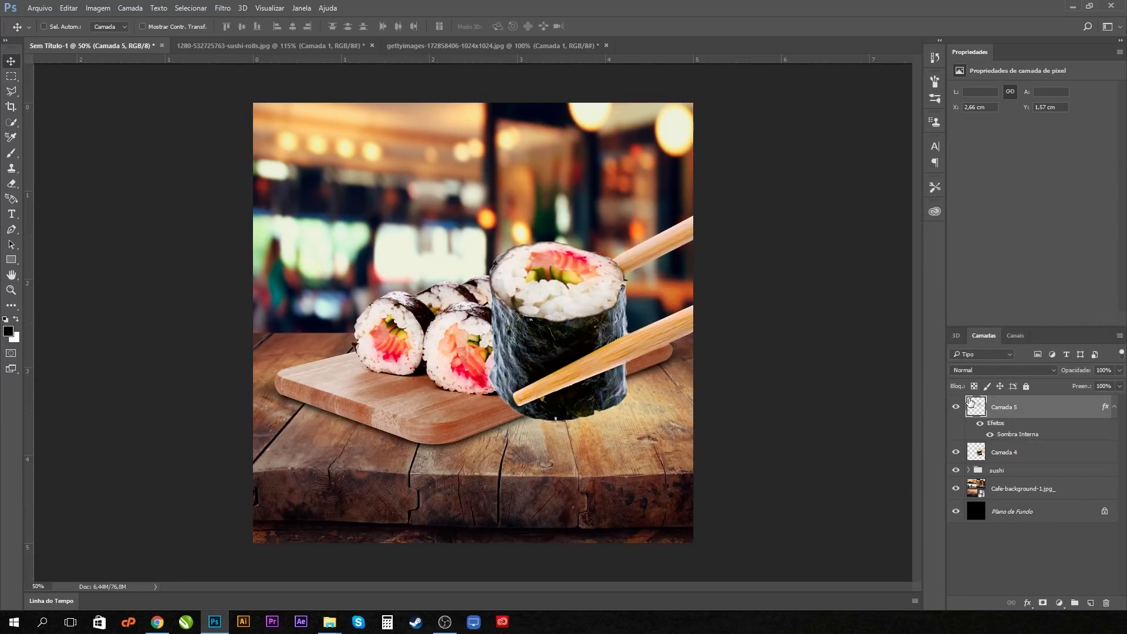
# Group Camada 5 and Camada 4 as "hashi", then check the hashi and sushi groups by toggling their visibility
pyautogui.click(1115, 406)
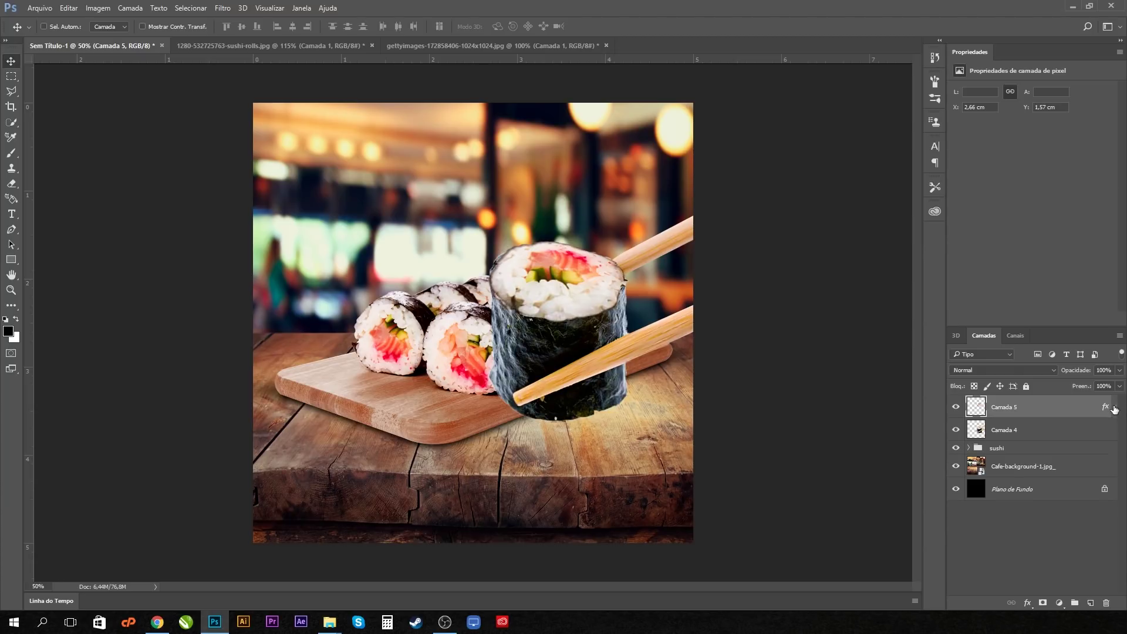
pyautogui.keyDown('ctrl'); pyautogui.click(1052, 433); pyautogui.keyUp('ctrl')
pyautogui.hotkey('ctrl', 'g')
pyautogui.doubleClick(998, 403)
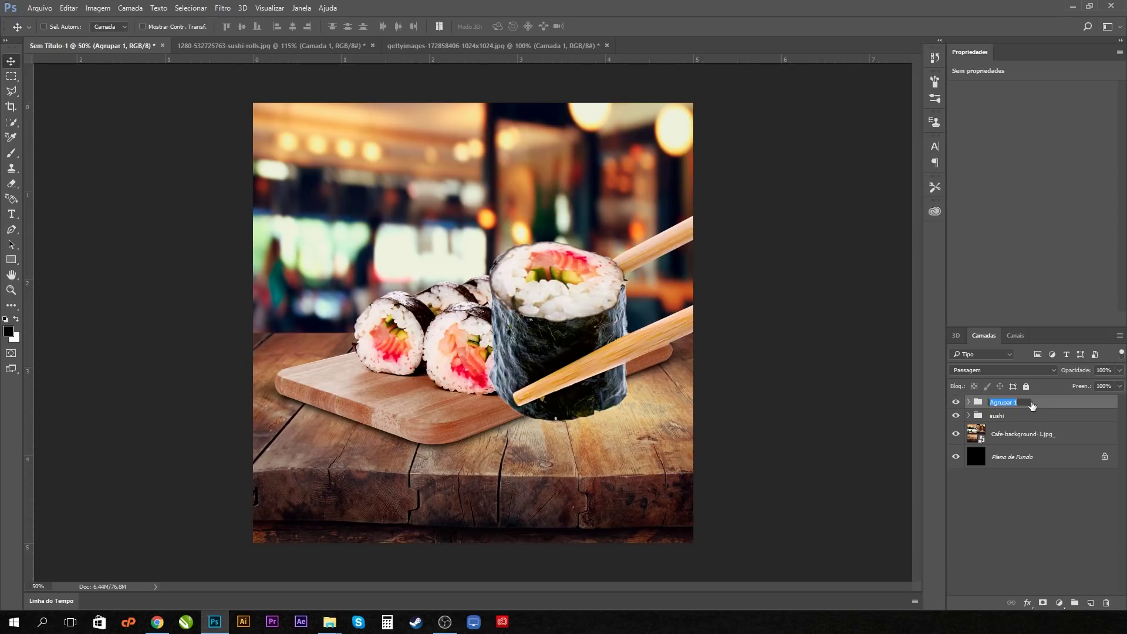
pyautogui.write('hashi')
pyautogui.press('Return')
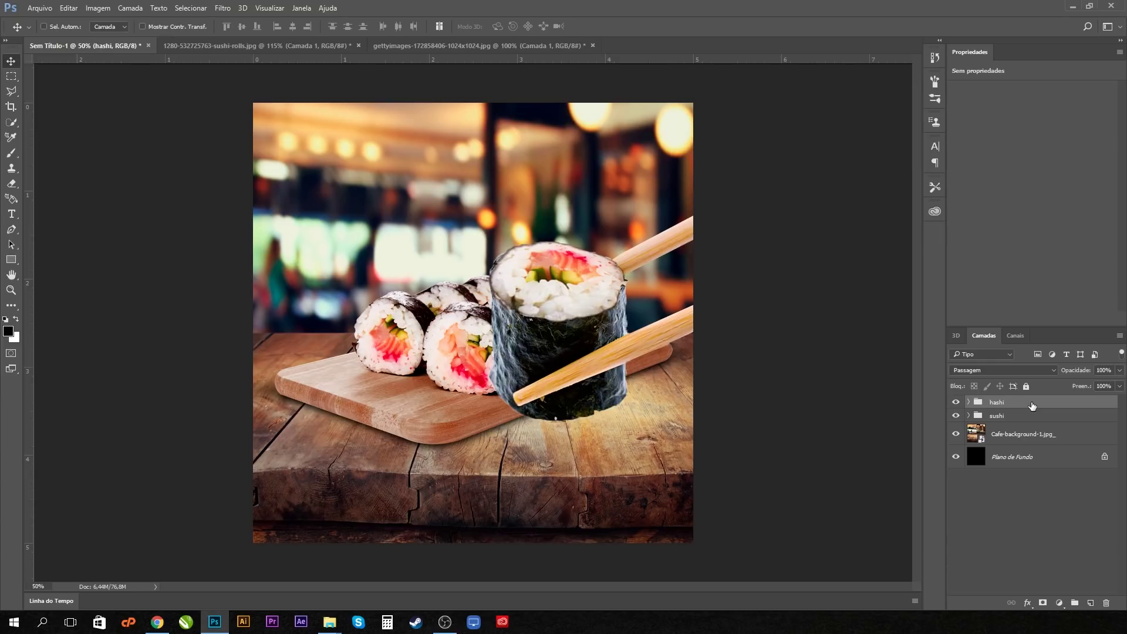
pyautogui.click(956, 403)
pyautogui.click(956, 402)
pyautogui.click(956, 416)
pyautogui.click(956, 416)
# Add a white "Sushi" text in the upper part of the image, above the rolls
pyautogui.click(12, 215)
pyautogui.click(17, 320)
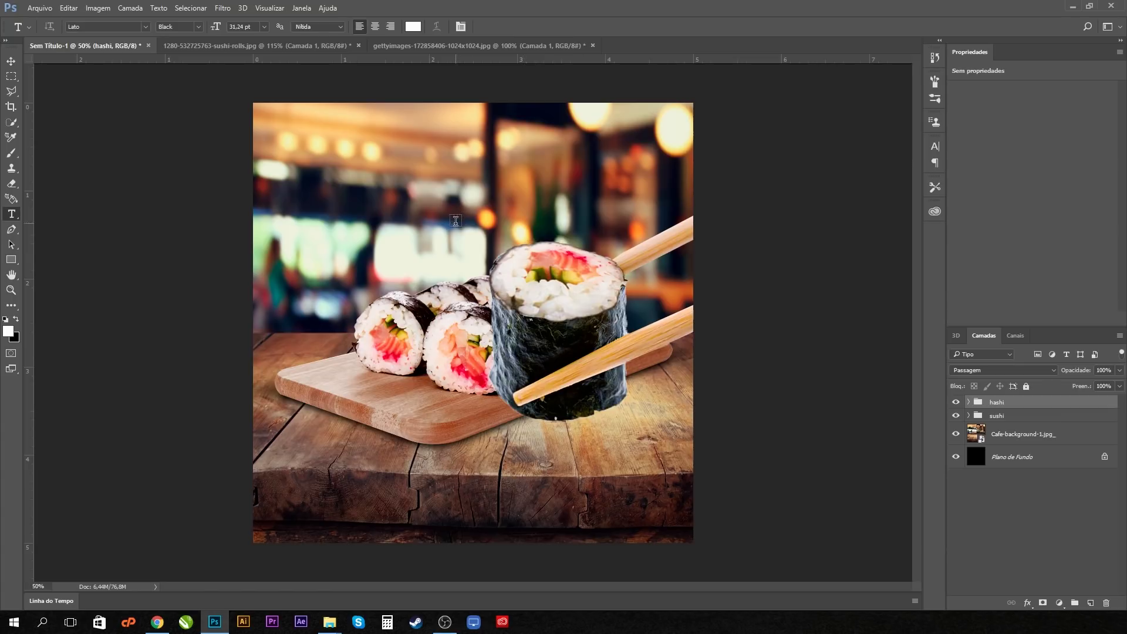
pyautogui.click(400, 200)
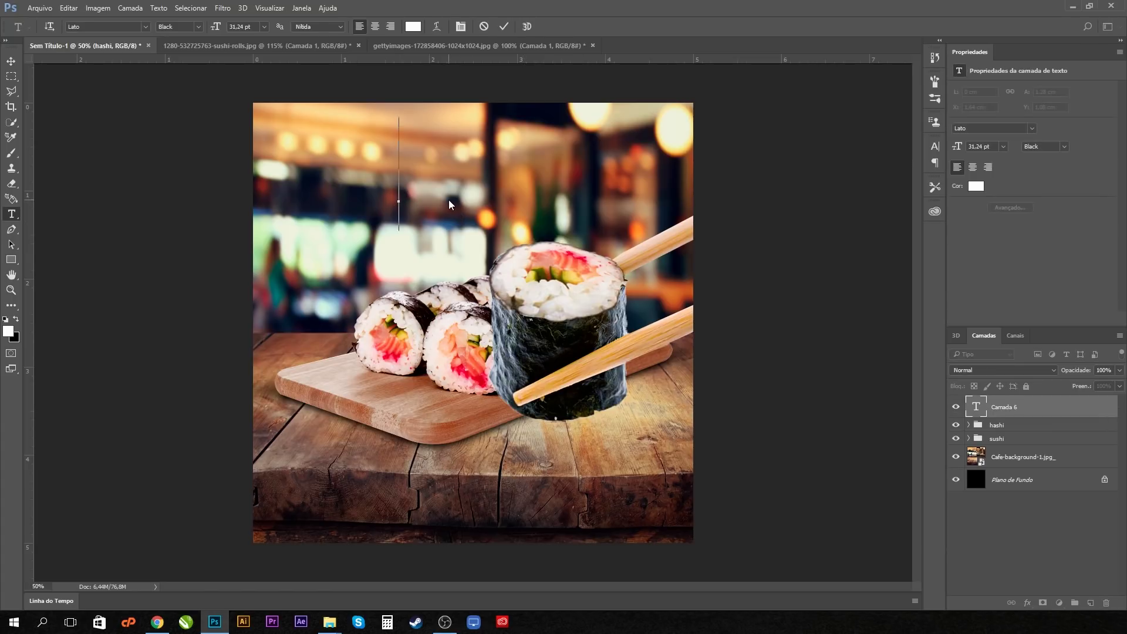
pyautogui.write('Sushi')
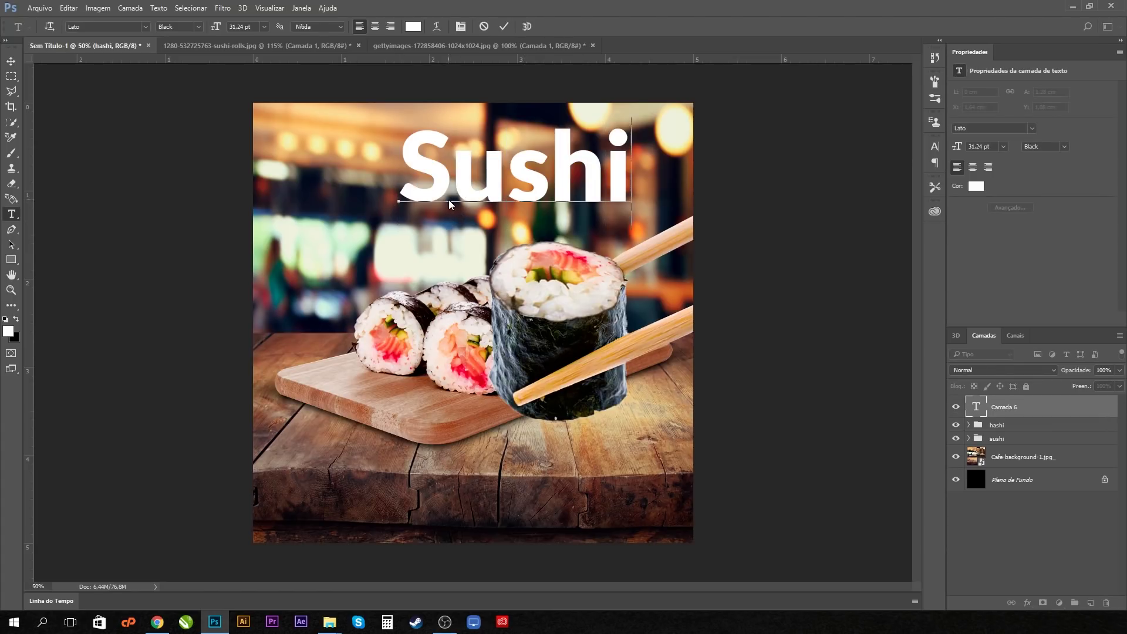
# Change the font of the whole "Sushi" text to Lovely Boys
pyautogui.doubleClick(405, 185)
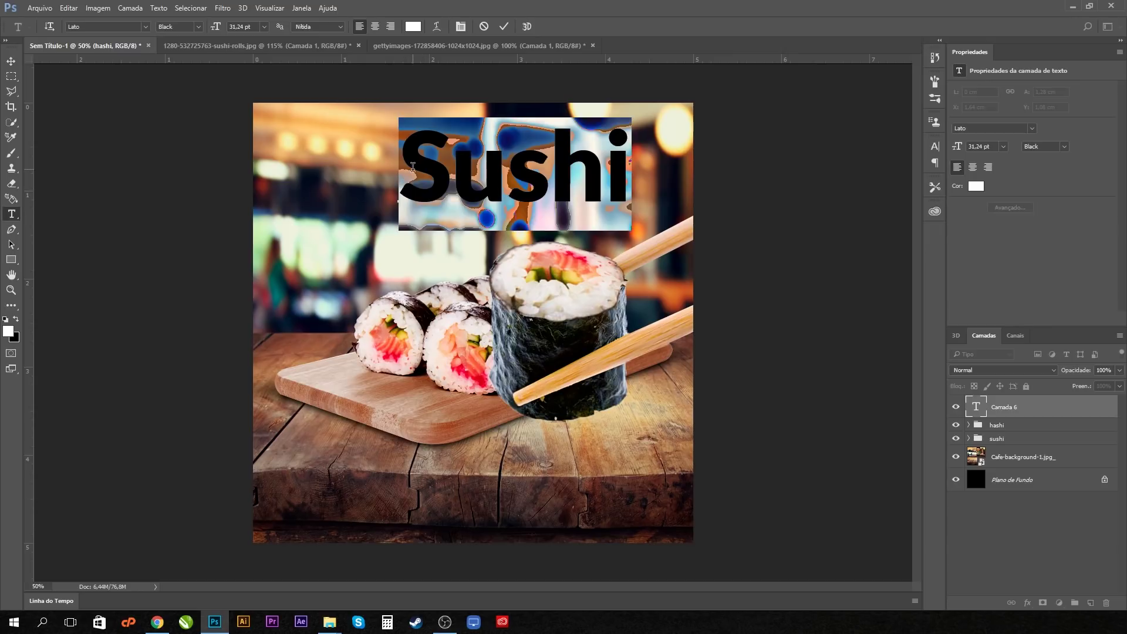
pyautogui.press('super+e')
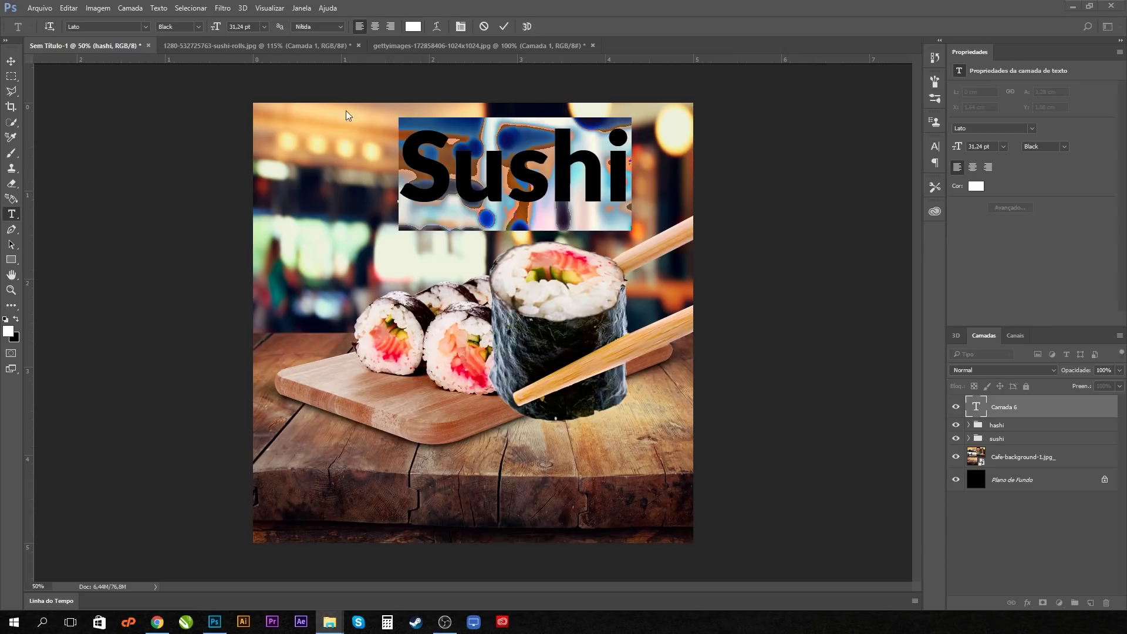
pyautogui.hotkey('alt', 'Tab')
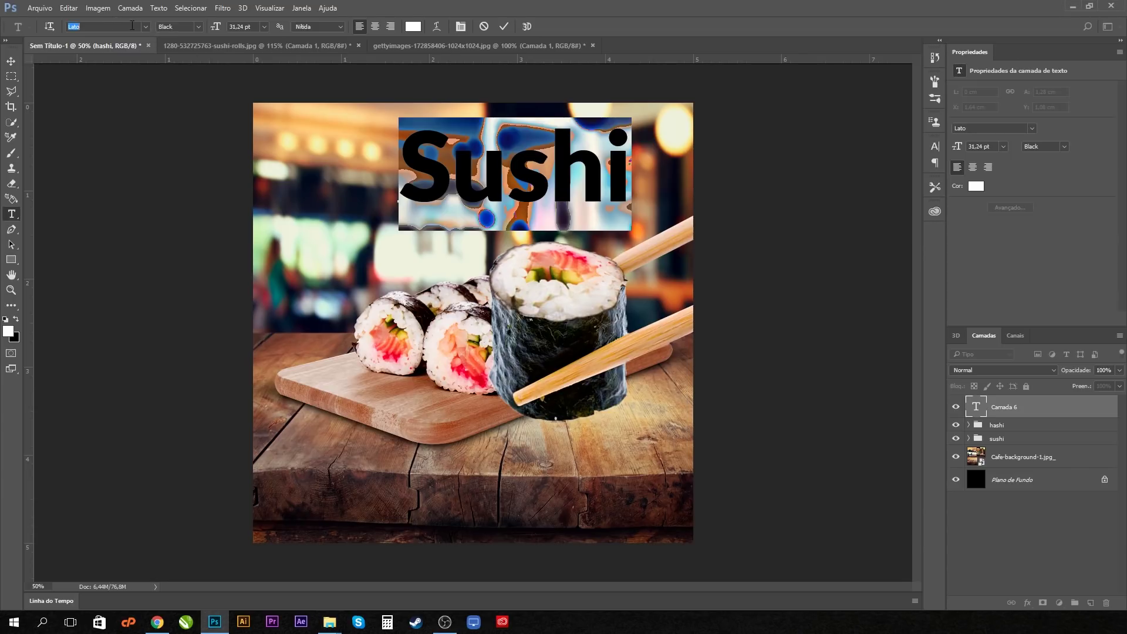
pyautogui.write('lo')
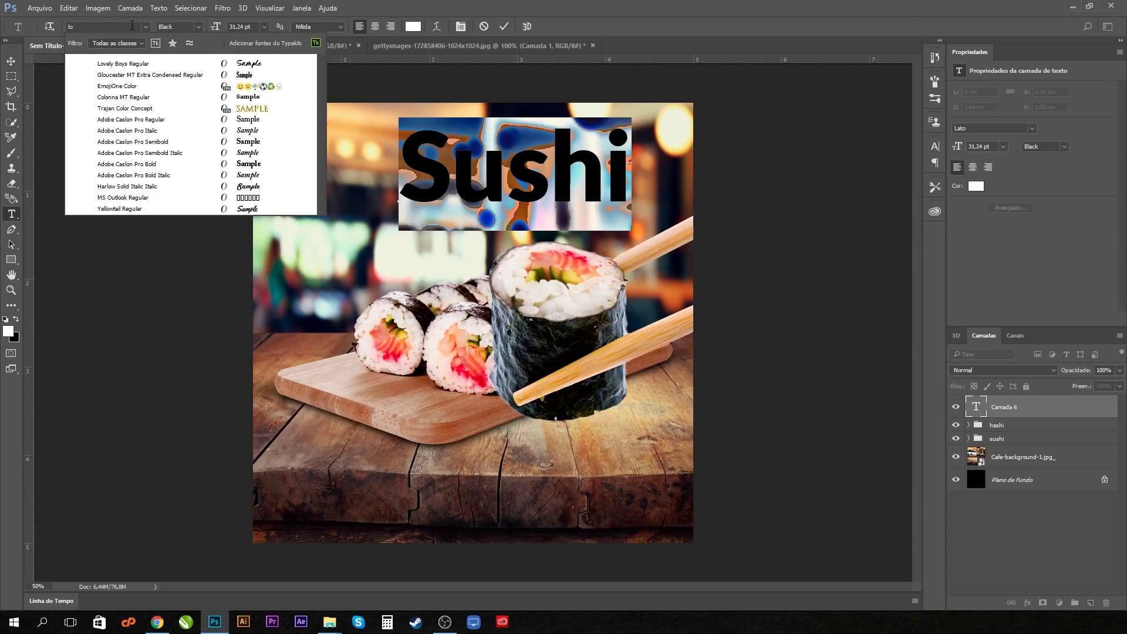
pyautogui.write('ve')
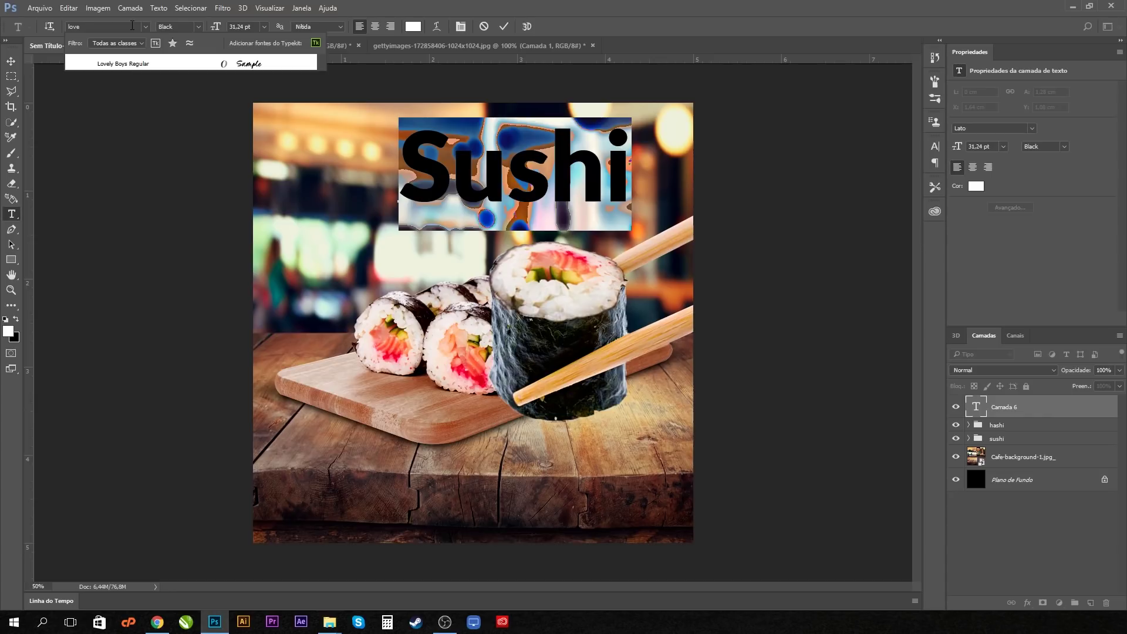
pyautogui.write('ly')
pyautogui.press('Return')
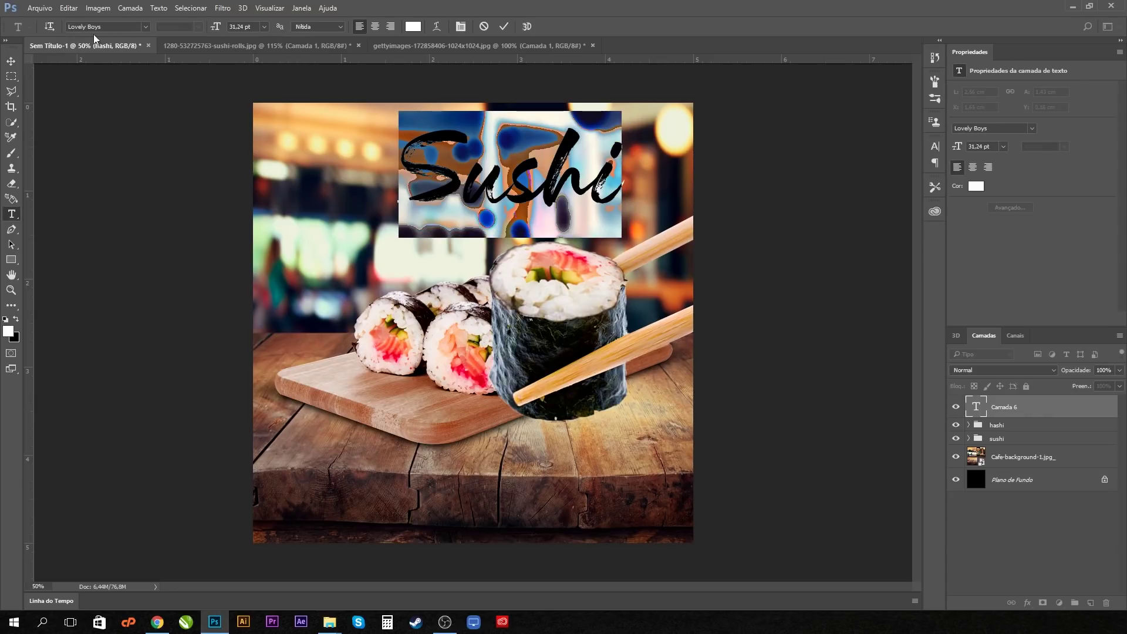
# Enlarge the "Sushi" text to about 43,71 pt above the rolls and place its layer beneath the hashi and sushi groups
pyautogui.click(11, 61)
pyautogui.moveTo(565, 202); pyautogui.dragTo(521, 230)
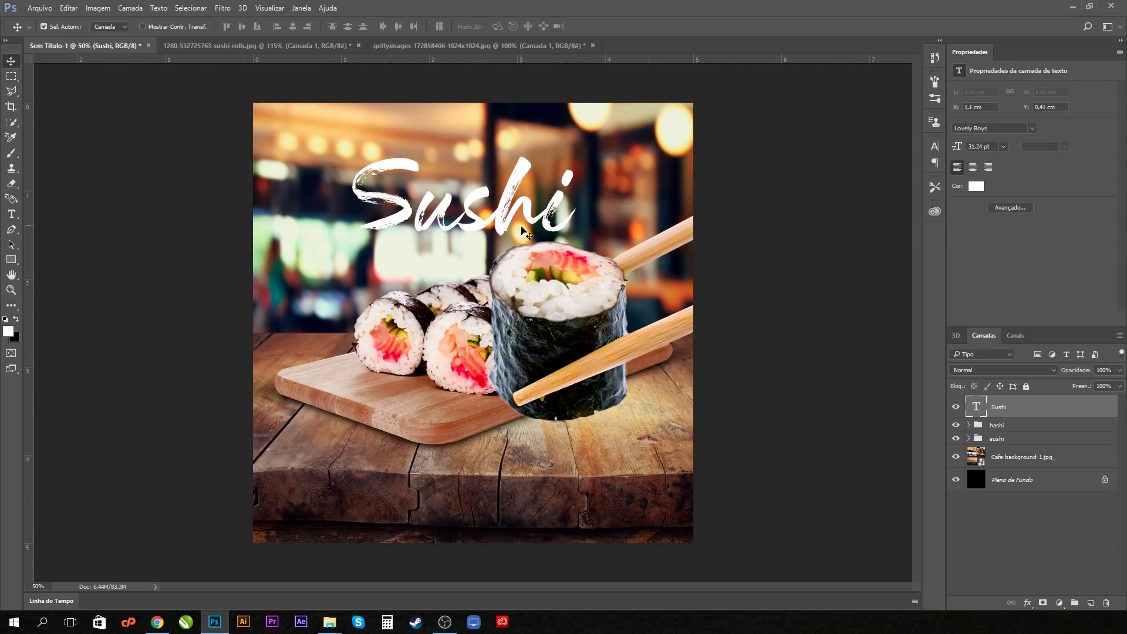
pyautogui.hotkey('ctrl', 't')
pyautogui.moveTo(575, 262); pyautogui.dragTo(624, 291)
pyautogui.press('Return')
pyautogui.moveTo(1032, 413); pyautogui.dragTo(1019, 447)
pyautogui.moveTo(590, 240)
pyautogui.mouseDown()
pyautogui.moveTo(597, 262)
pyautogui.moveTo(599, 253)
pyautogui.mouseUp()
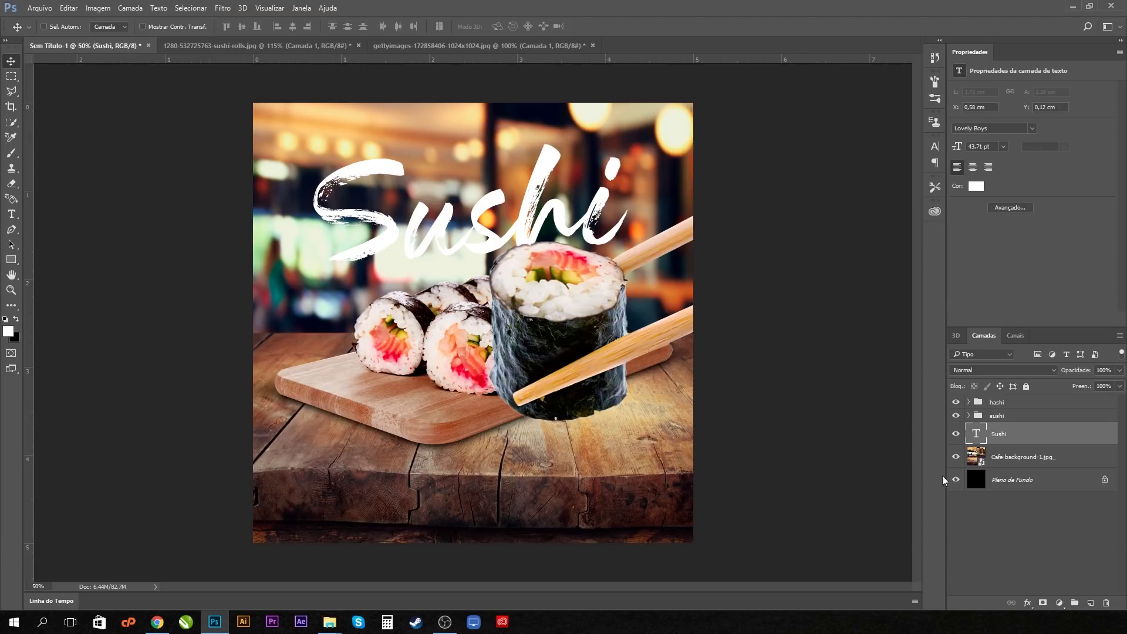
# Create an empty layer above the café background and set a black brush to 46% opacity and 41% flow
pyautogui.click(1024, 464)
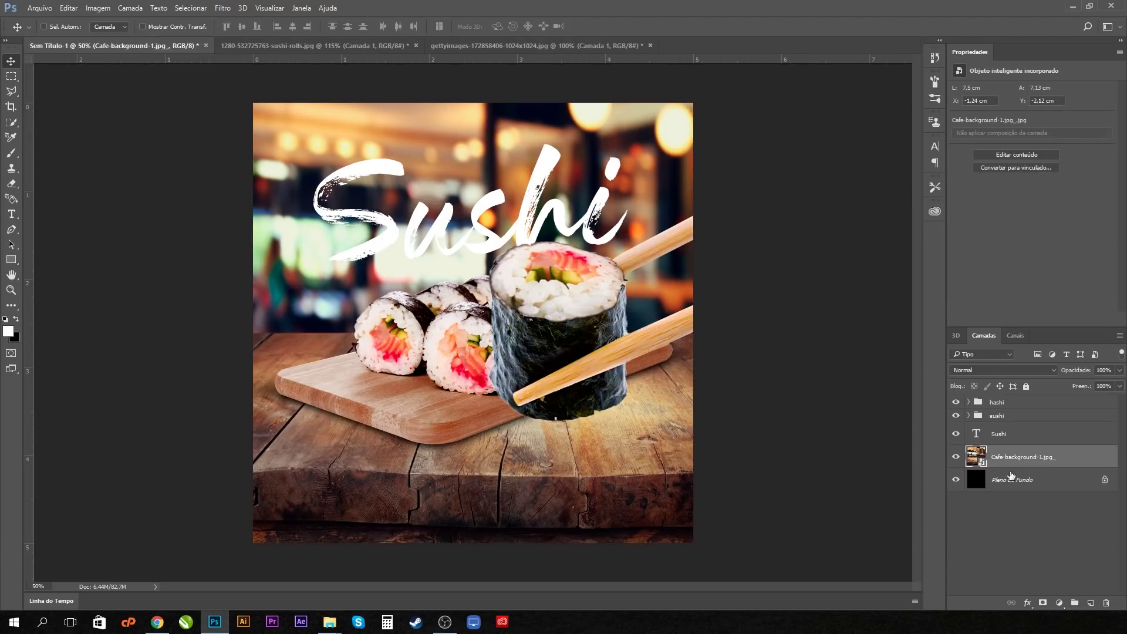
pyautogui.click(1090, 603)
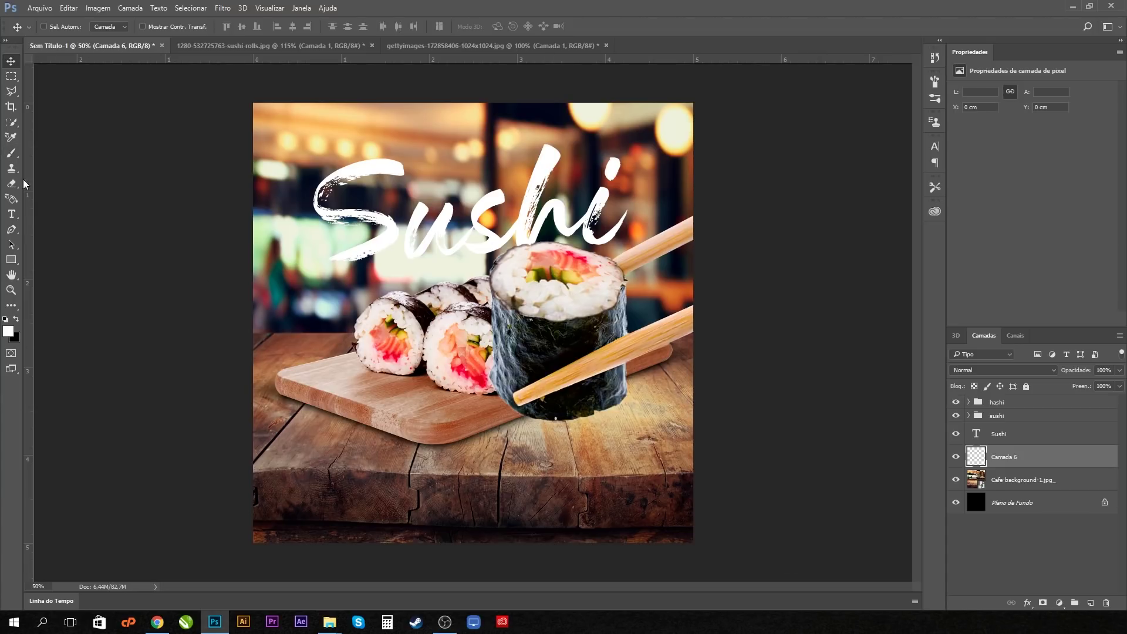
pyautogui.click(11, 154)
pyautogui.click(16, 319)
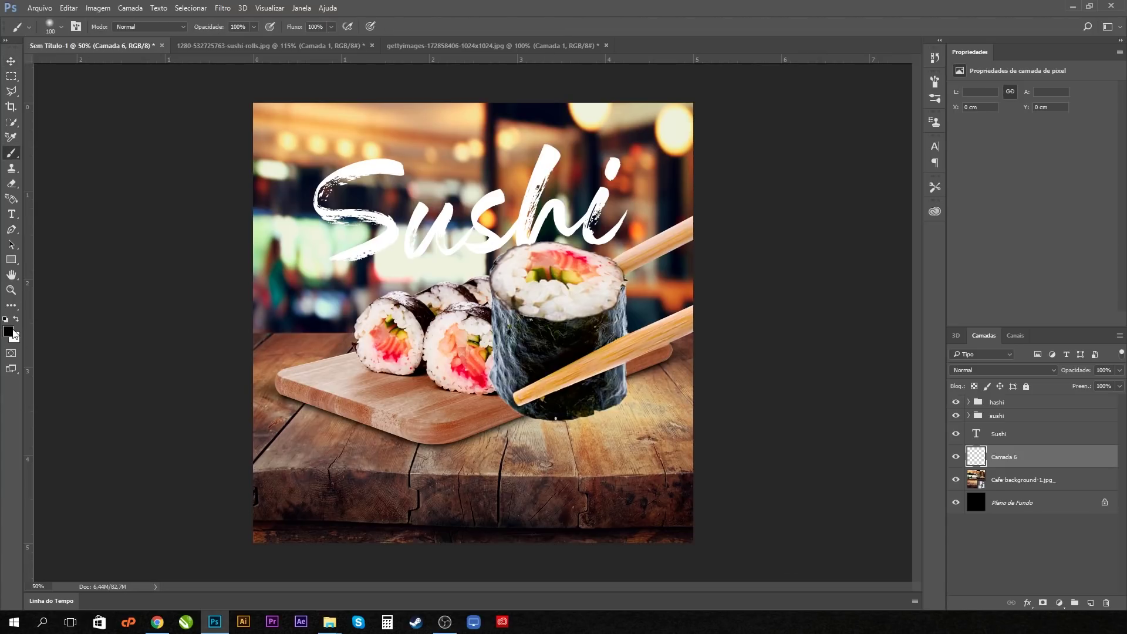
pyautogui.click(254, 26)
pyautogui.moveTo(331, 26); pyautogui.dragTo(297, 39)
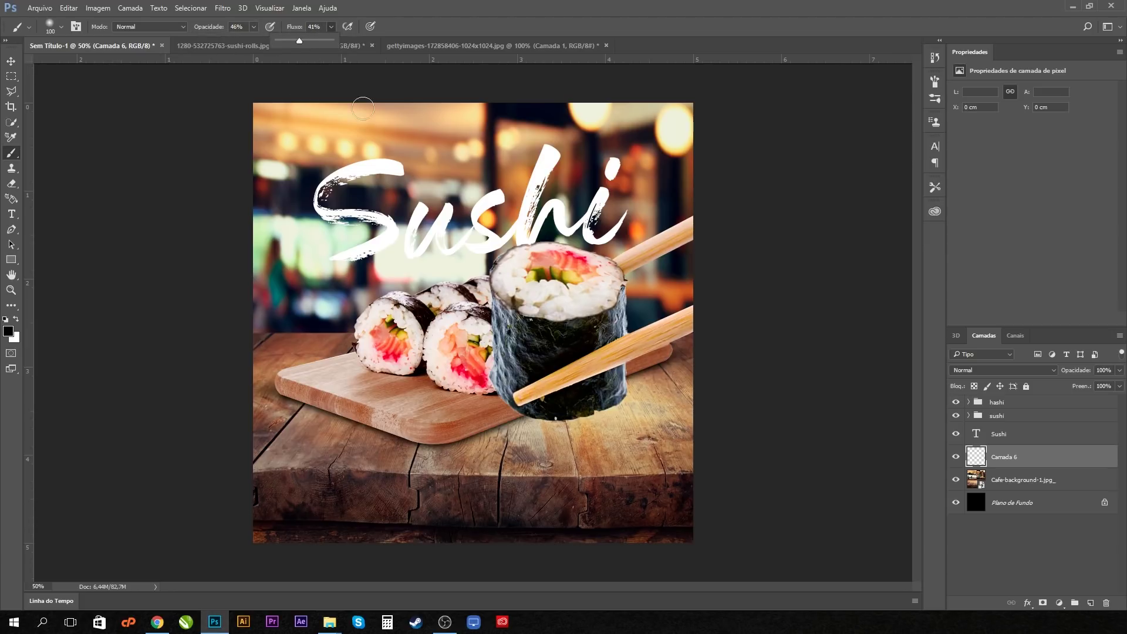
# Darken the café background behind the "Sushi" title with large black strokes, using a brush size of 500 px
pyautogui.press(']')
pyautogui.press(']')
pyautogui.press(']')
pyautogui.press(']')
pyautogui.press(']')
pyautogui.press(']')
pyautogui.press(']')
pyautogui.press(']')
pyautogui.press(']')
pyautogui.press(']')
pyautogui.press(']')
pyautogui.press(']')
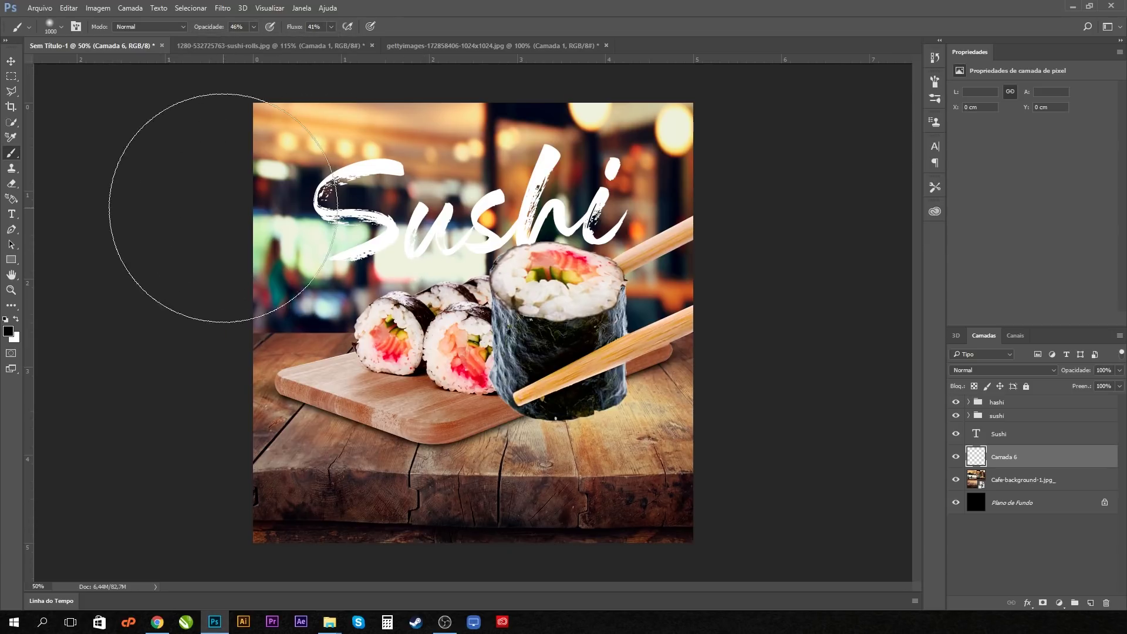
pyautogui.press('[')
pyautogui.press('[')
pyautogui.press('[')
pyautogui.press('[')
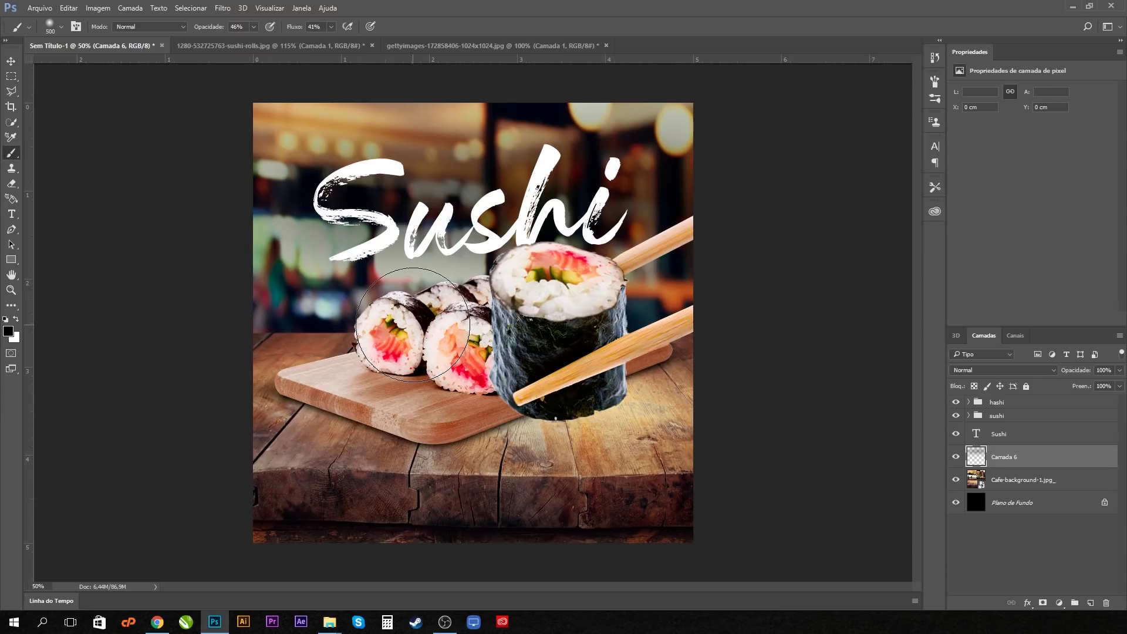
pyautogui.click(11, 61)
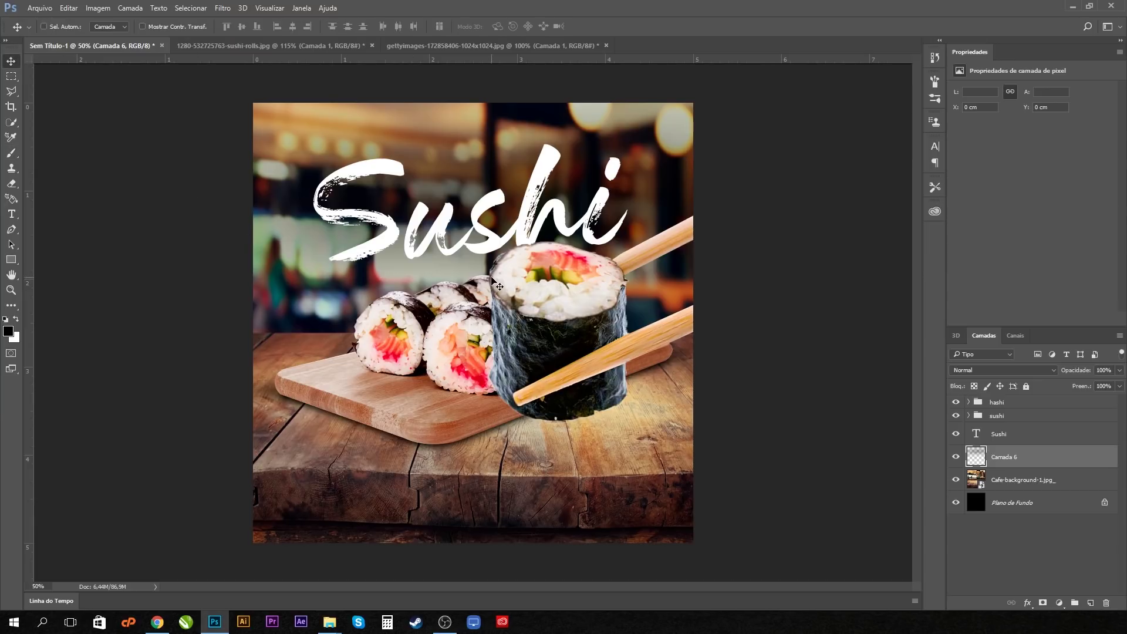
# Scale the "Sushi" text to 88,29%, tilt it to about -10,53° and lower it towards the rolls
pyautogui.click(1008, 433)
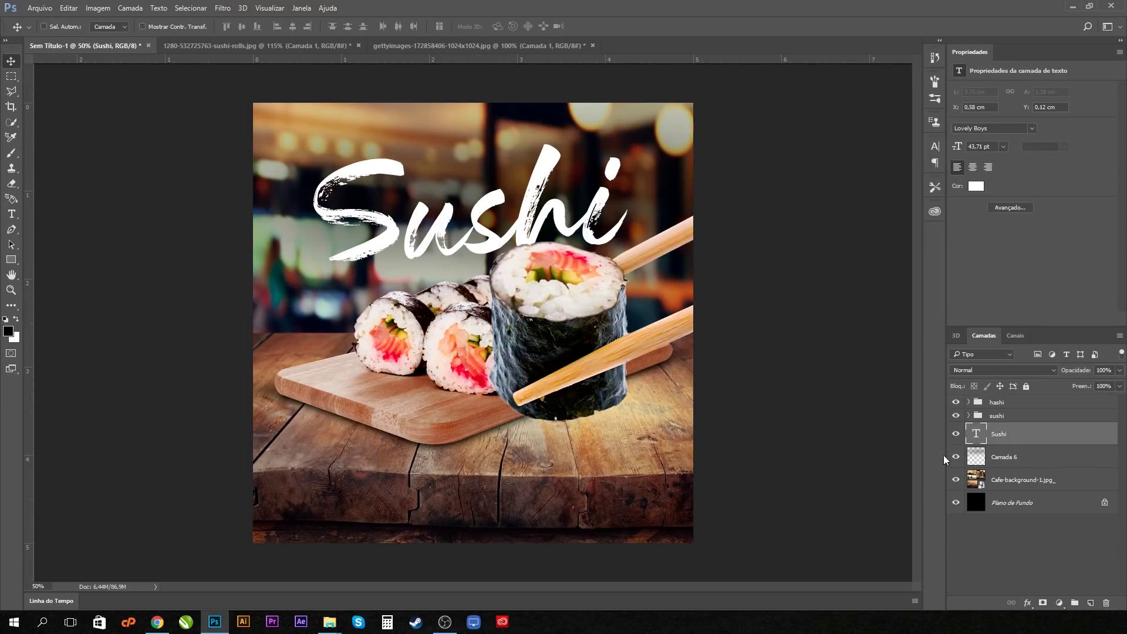
pyautogui.hotkey('ctrl', 't')
pyautogui.moveTo(636, 318); pyautogui.dragTo(650, 286)
pyautogui.moveTo(608, 254); pyautogui.dragTo(607, 270)
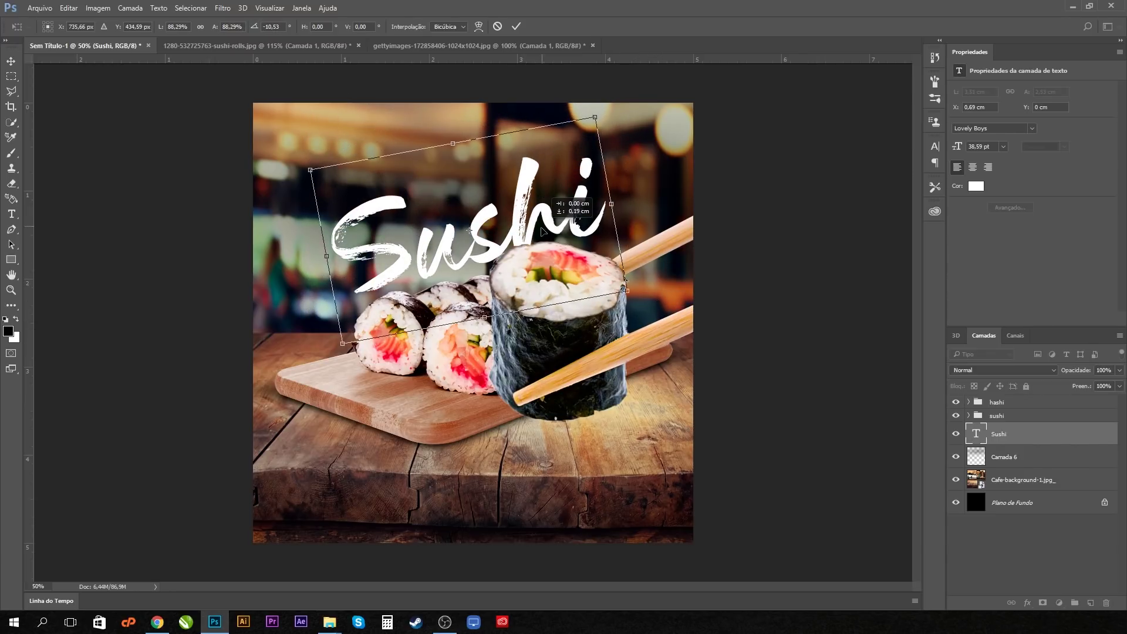
pyautogui.press('Return')
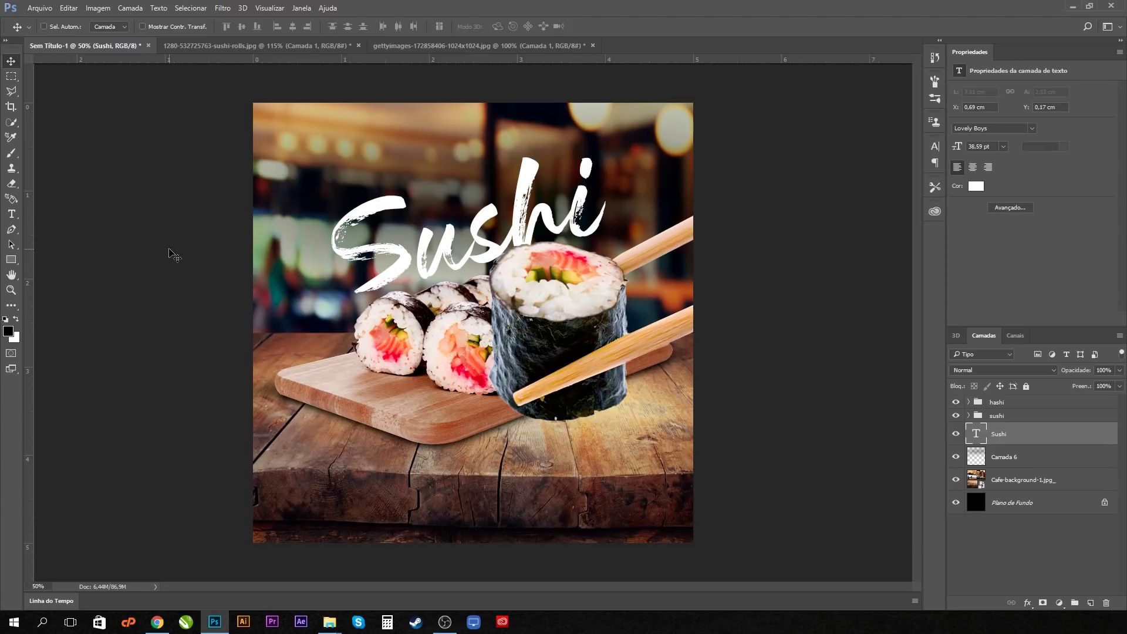
# Add a separate text layer reading "o melhor" near the upper edge of the image
pyautogui.click(11, 214)
pyautogui.click(423, 156)
pyautogui.click(309, 129)
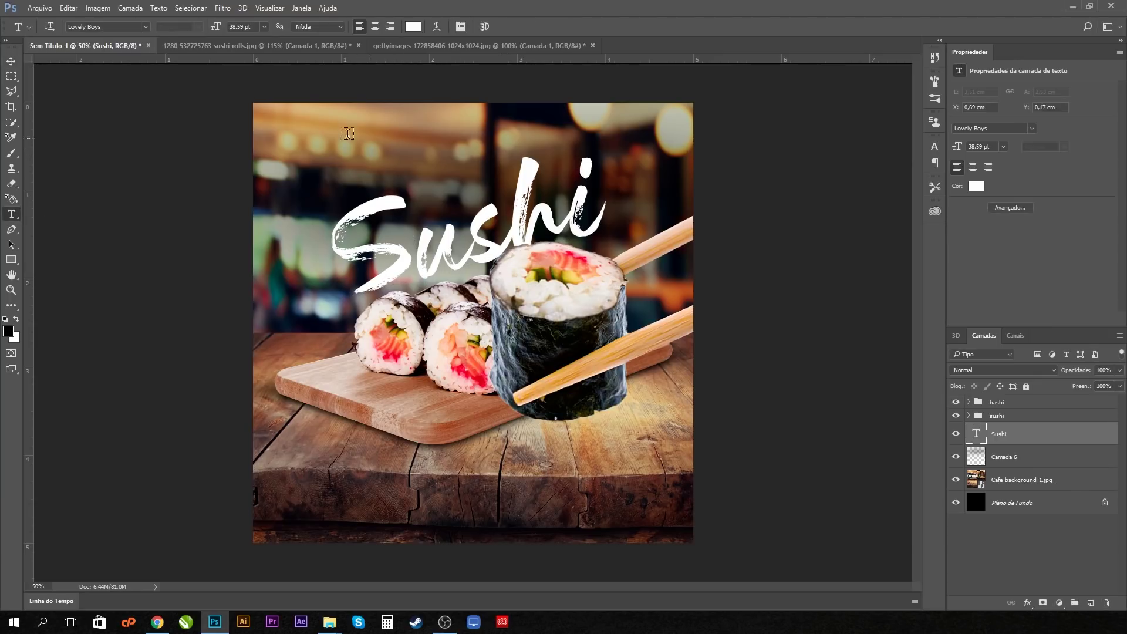
pyautogui.click(309, 129)
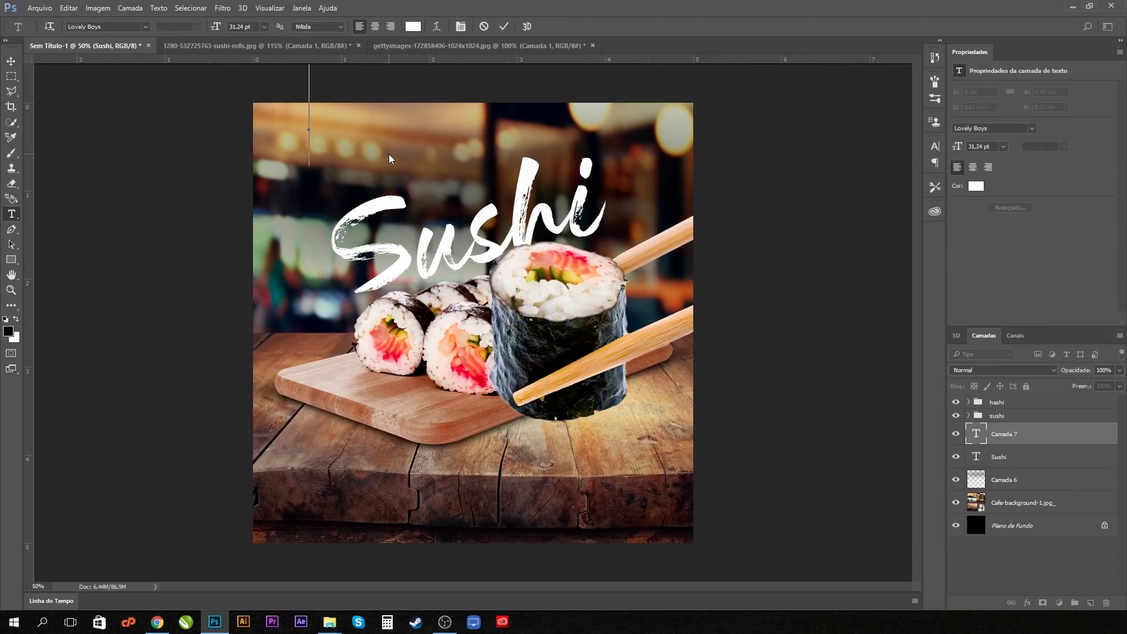
pyautogui.write('I melhor')
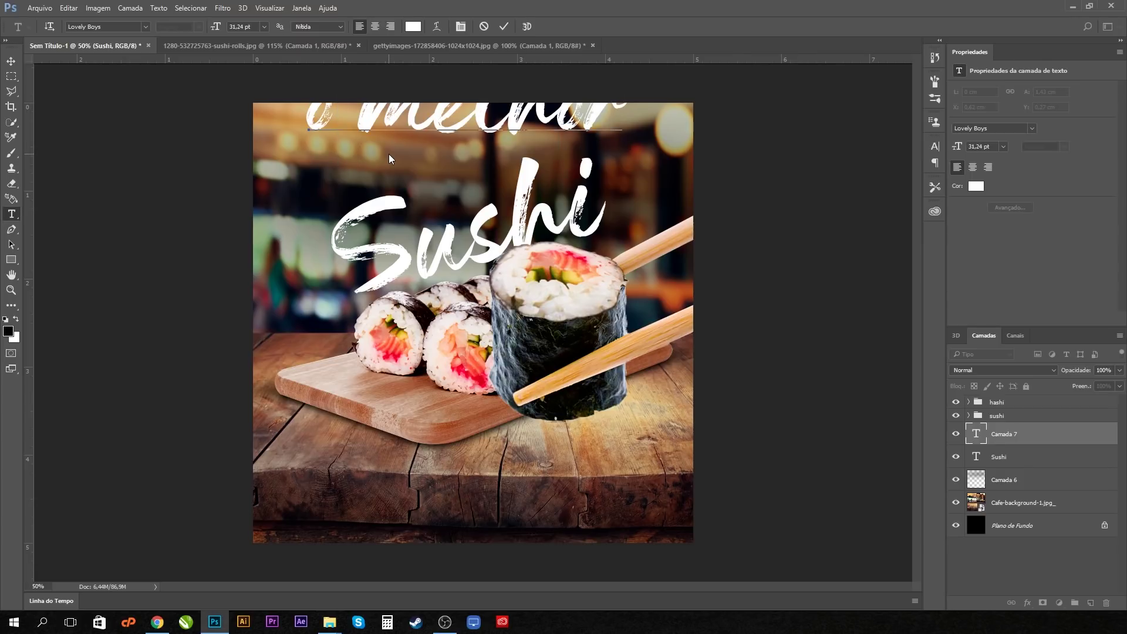
# Change the font of the "o melhor" text to Hamurz Free Version
pyautogui.hotkey('ctrl', 'a')
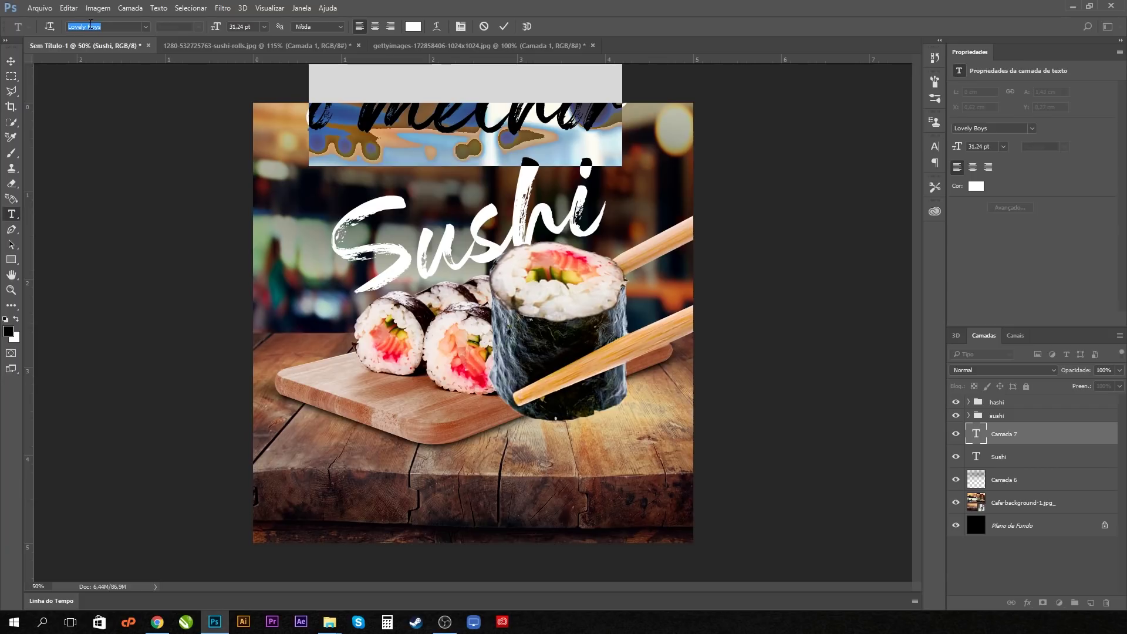
pyautogui.write('hamu')
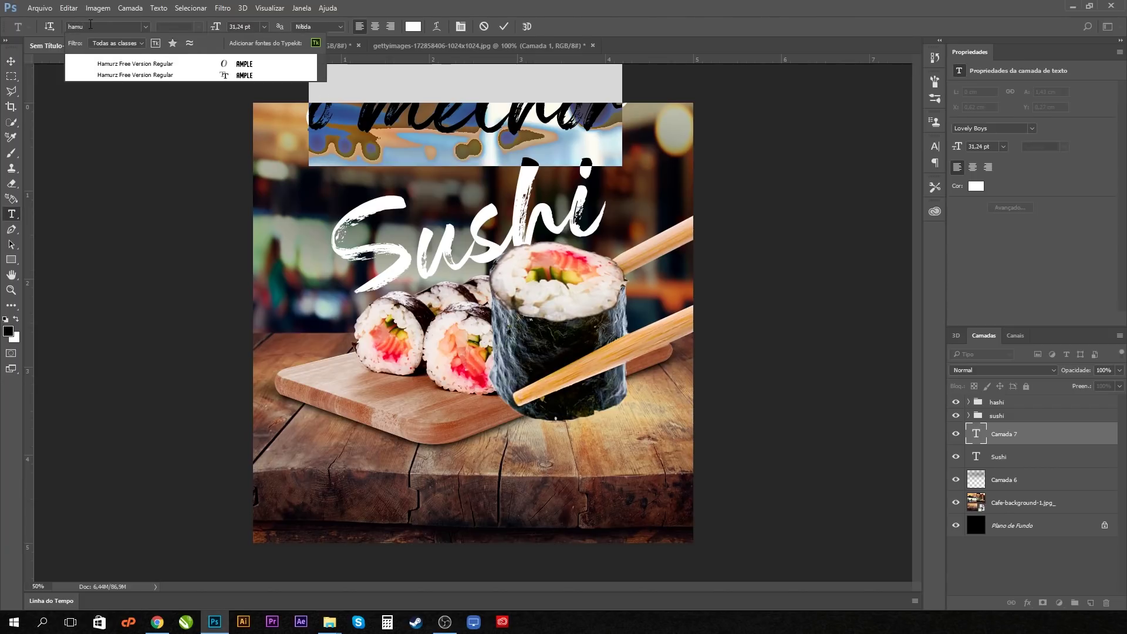
pyautogui.click(132, 64)
pyautogui.click(11, 60)
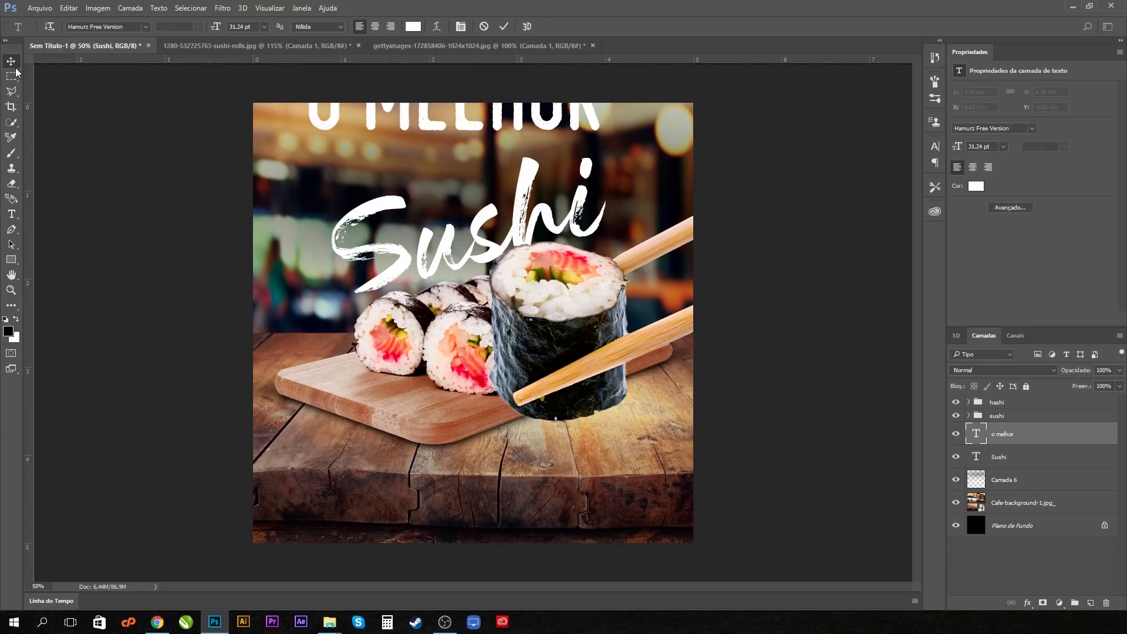
# Resize the "o melhor" text to about 10,68 pt, tilt it like the title and fit it above the "us" of "Sushi"
pyautogui.hotkey('ctrl', 't')
pyautogui.moveTo(603, 159); pyautogui.dragTo(486, 183)
pyautogui.press('Return')
pyautogui.hotkey('ctrl', 't')
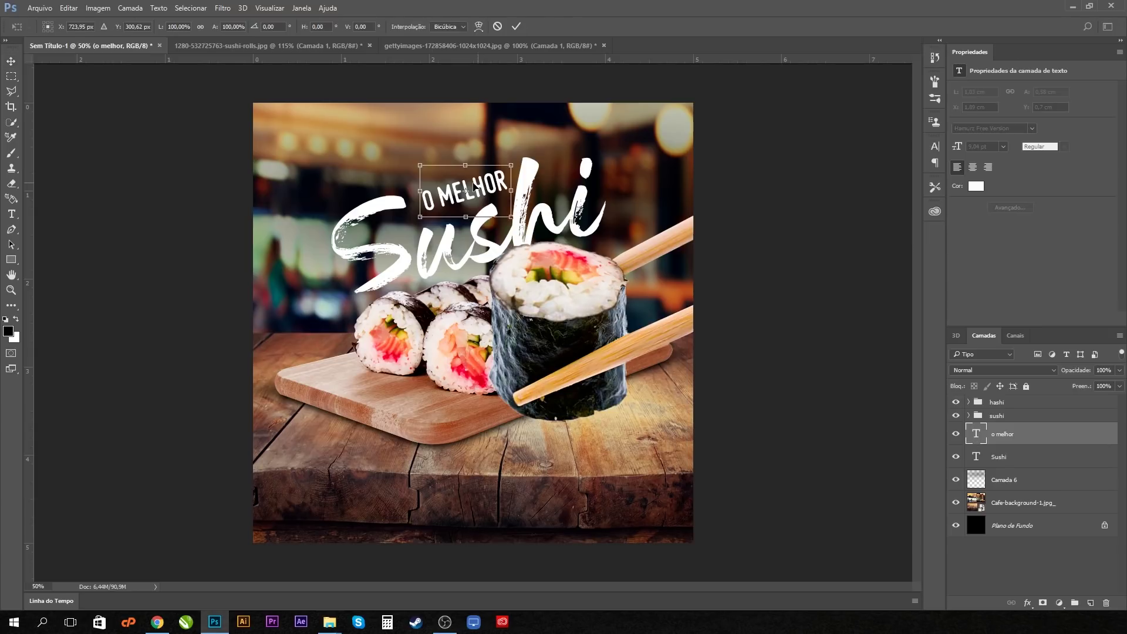
pyautogui.moveTo(418, 163); pyautogui.dragTo(403, 157)
pyautogui.moveTo(511, 217); pyautogui.dragTo(532, 240)
pyautogui.press('Return')
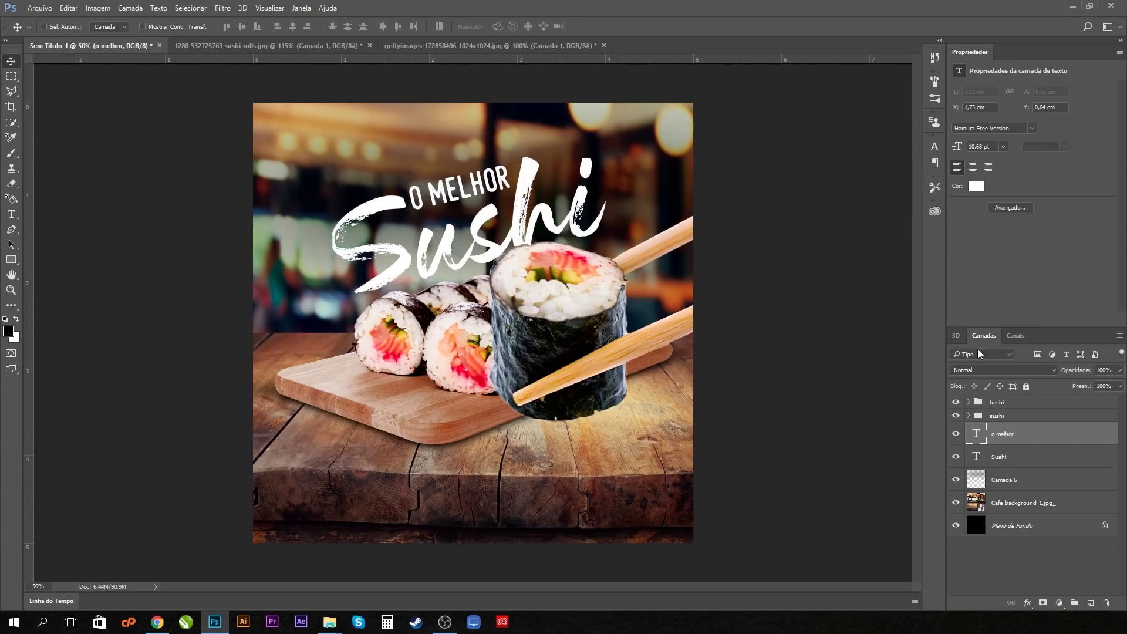
# Colour the "o melhor" text red (#da1923), sampled from the filling of the front roll on the board
pyautogui.doubleClick(976, 444)
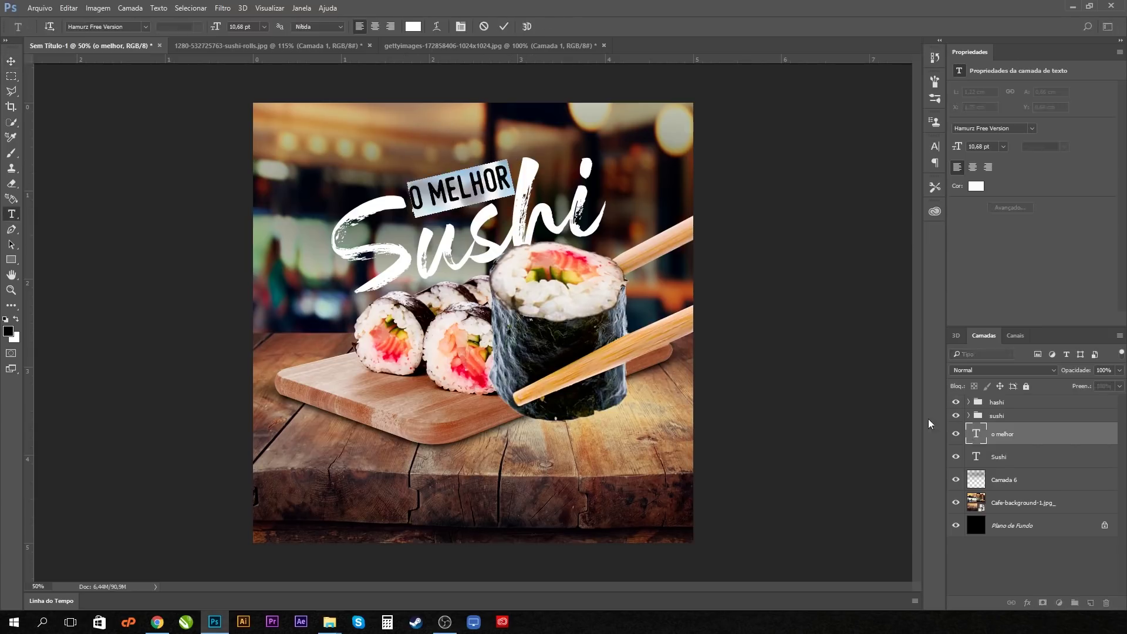
pyautogui.click(8, 332)
pyautogui.click(473, 367)
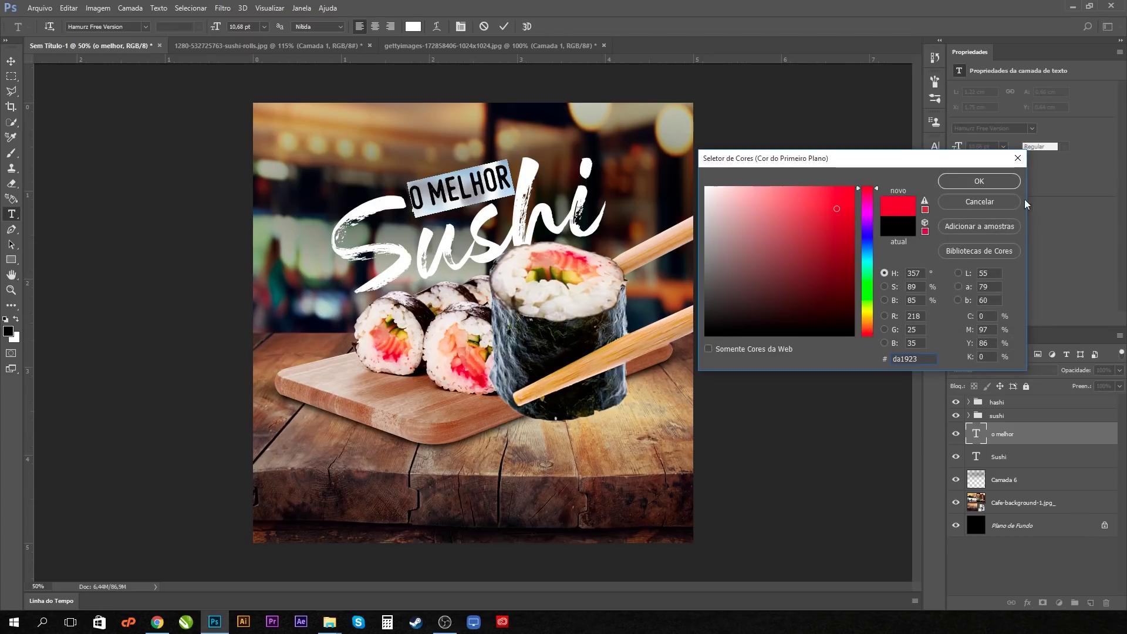
pyautogui.click(1011, 183)
pyautogui.click(328, 244)
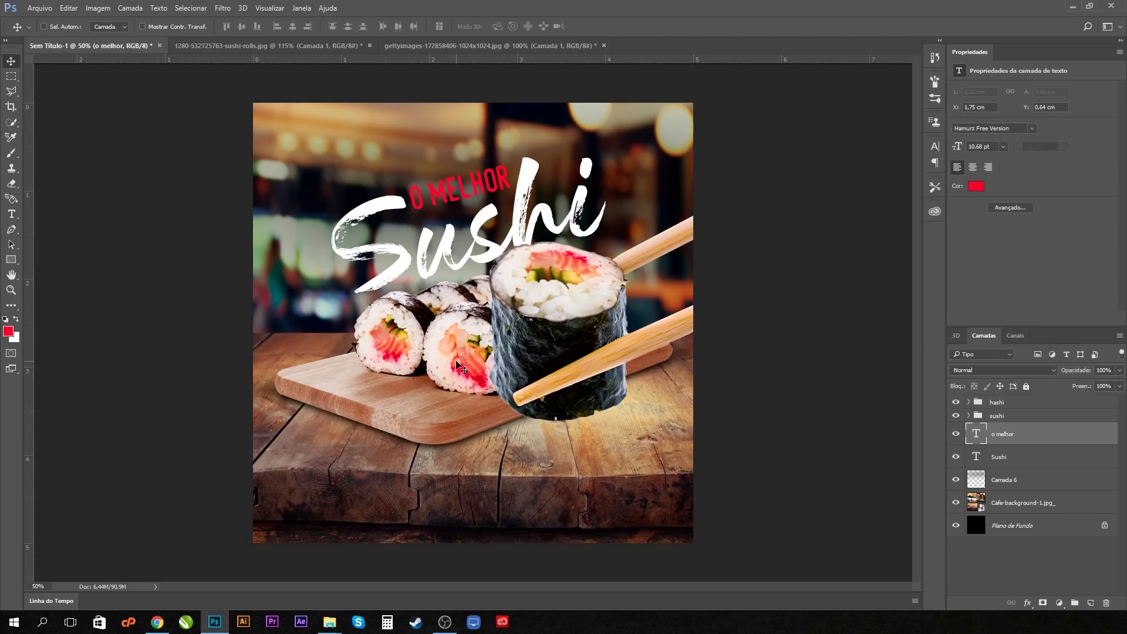
# Recolour the "o melhor" text to the lighter red #e7575e
pyautogui.click(470, 188)
pyautogui.doubleClick(977, 433)
pyautogui.click(9, 331)
pyautogui.click(798, 200)
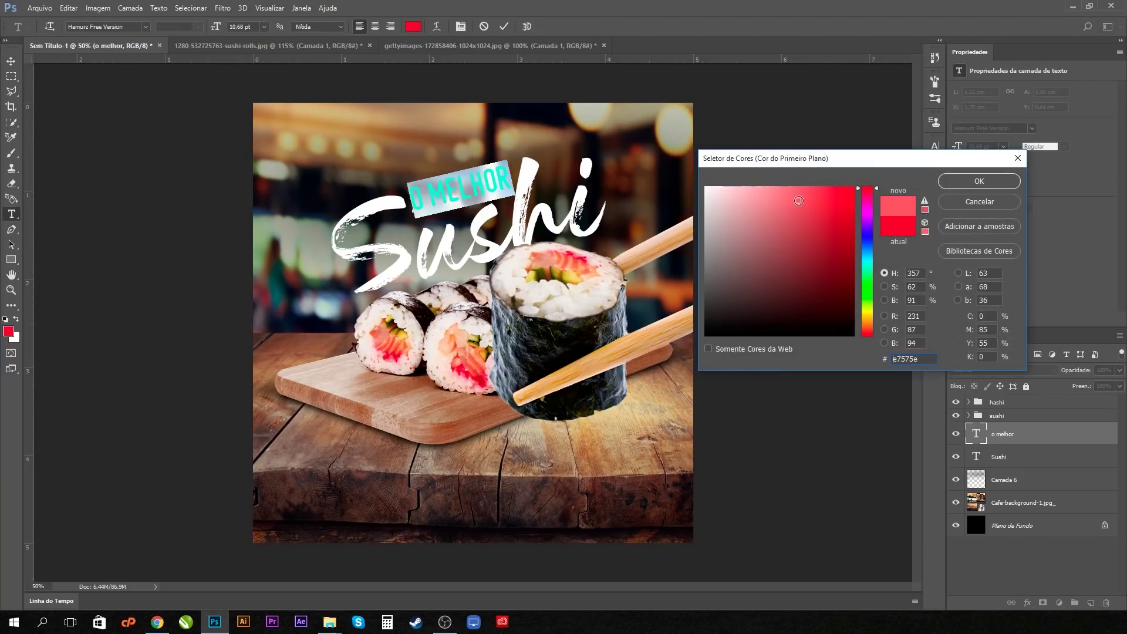
pyautogui.click(978, 182)
pyautogui.click(10, 61)
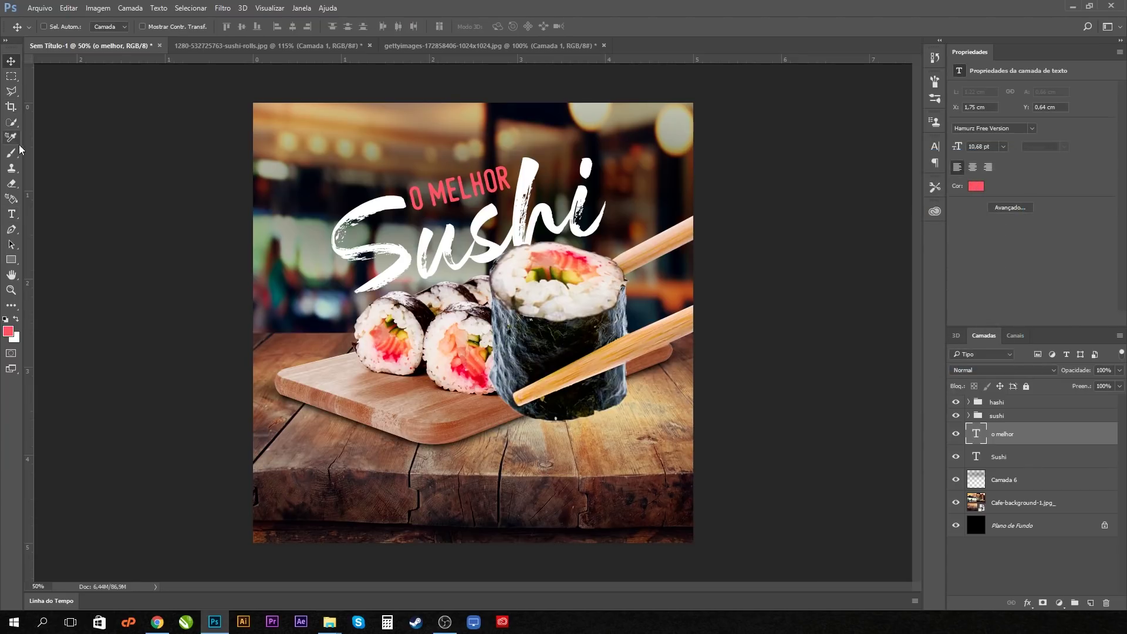
# Lower the "o melhor" text onto the "Sushi" lettering and enlarge it to about 13,04 pt so it overlaps the S and h
pyautogui.moveTo(482, 186); pyautogui.dragTo(470, 204)
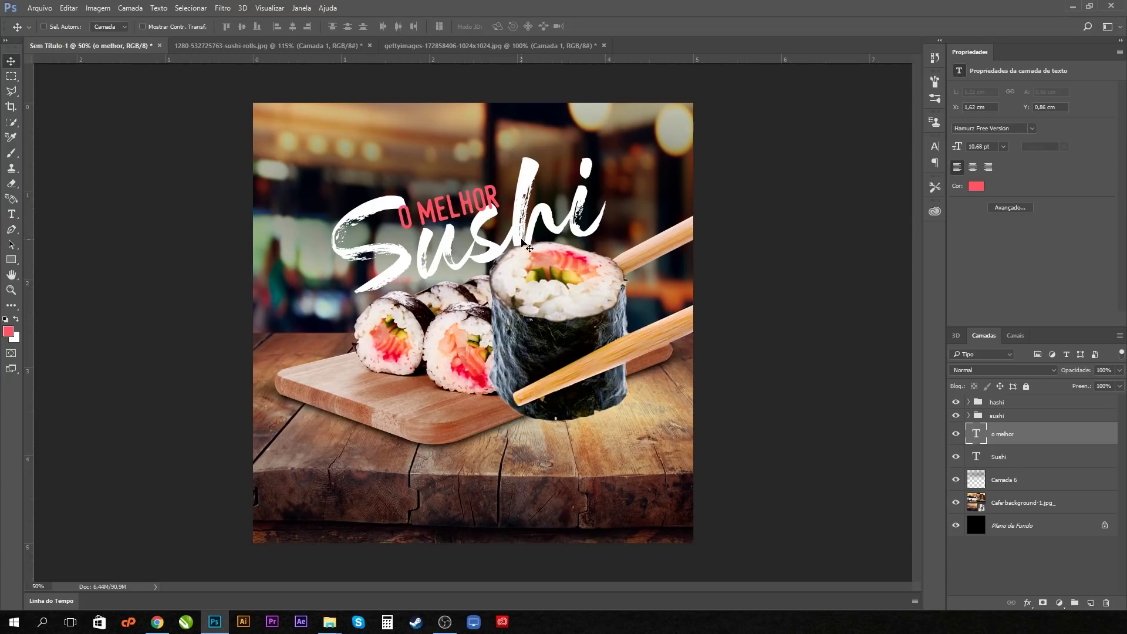
pyautogui.hotkey('ctrl', 't')
pyautogui.moveTo(394, 176); pyautogui.dragTo(390, 174)
pyautogui.moveTo(531, 237); pyautogui.dragTo(538, 230)
pyautogui.moveTo(495, 199); pyautogui.dragTo(525, 166)
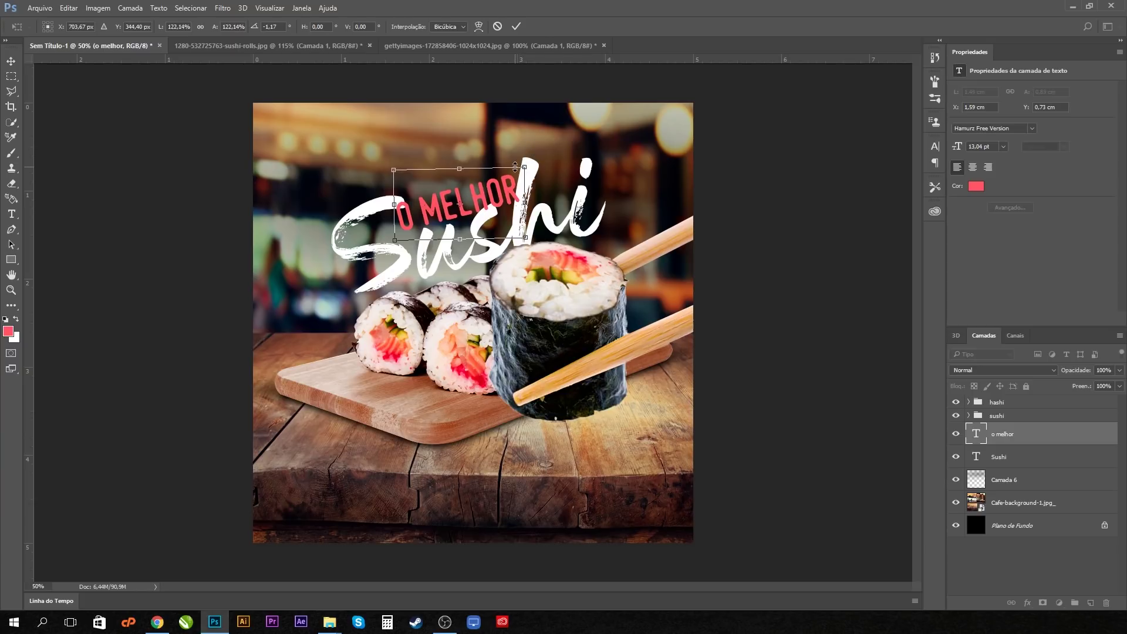
pyautogui.press('Return')
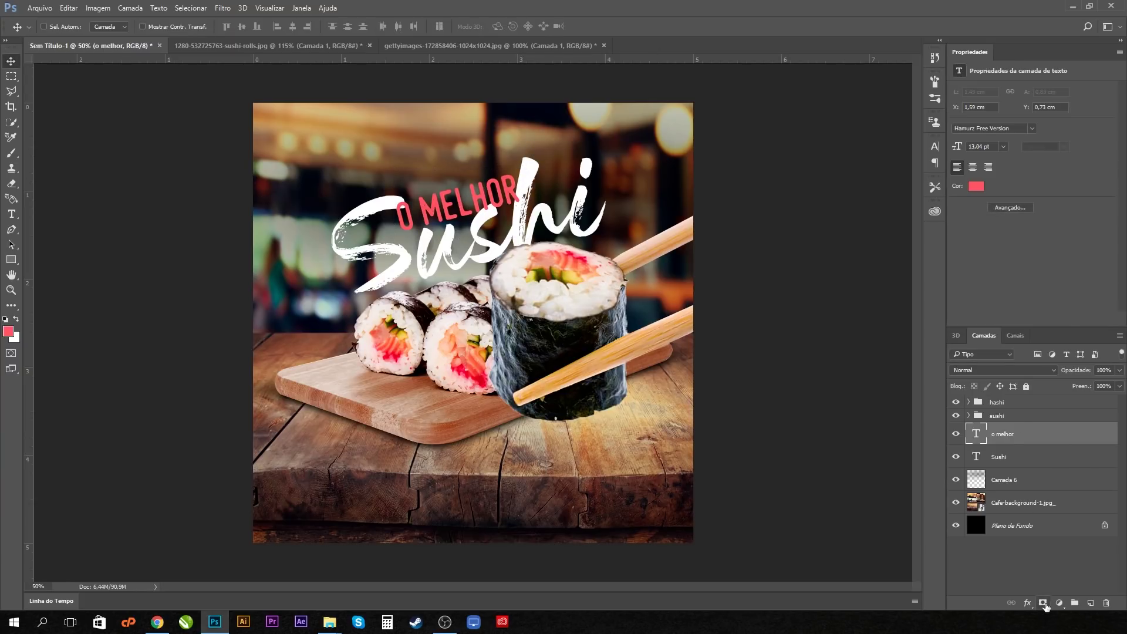
# Mask the "o melhor" layer and, within a selection of the "Sushi" letters, paint out the overlap on the S using a 60 px, 100% opacity brush
pyautogui.click(1043, 603)
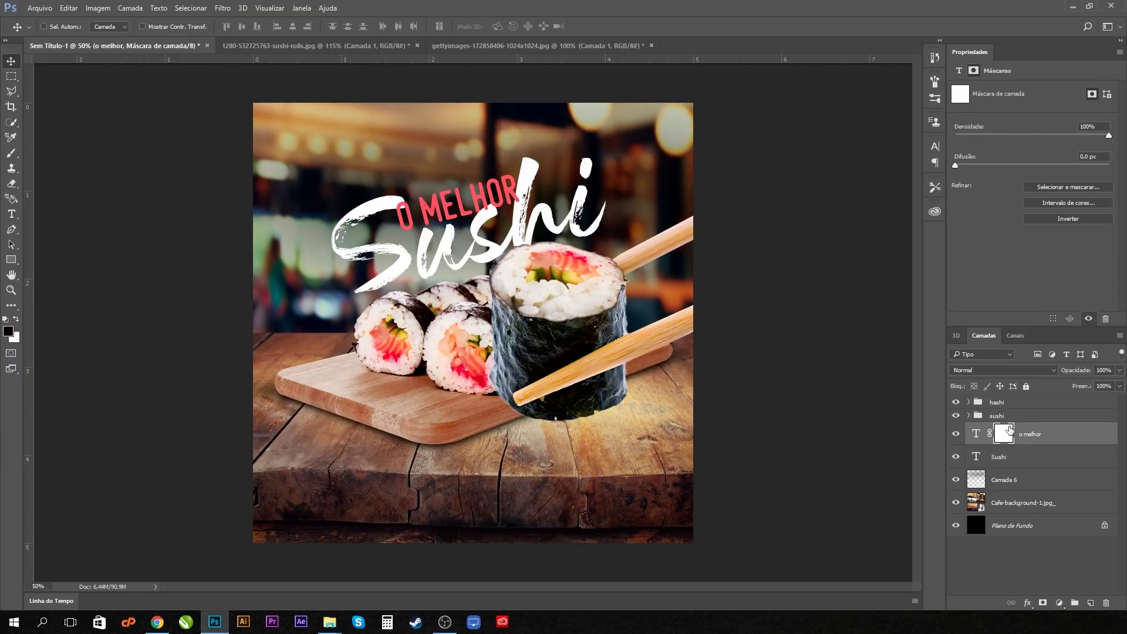
pyautogui.keyDown('ctrl'); pyautogui.click(976, 457); pyautogui.keyUp('ctrl')
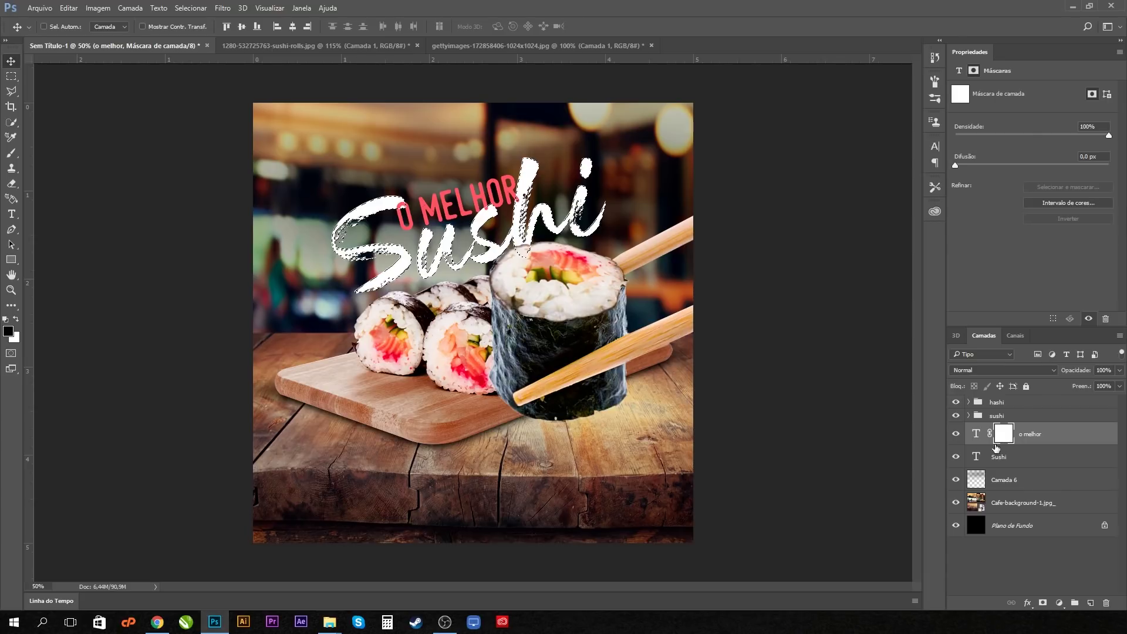
pyautogui.press('b')
pyautogui.press('[')
pyautogui.press('[')
pyautogui.press('[')
pyautogui.press('[')
pyautogui.press('[')
pyautogui.press('[')
pyautogui.press('[')
pyautogui.press('[')
pyautogui.press('[')
pyautogui.press('[')
pyautogui.press('[')
pyautogui.press('[')
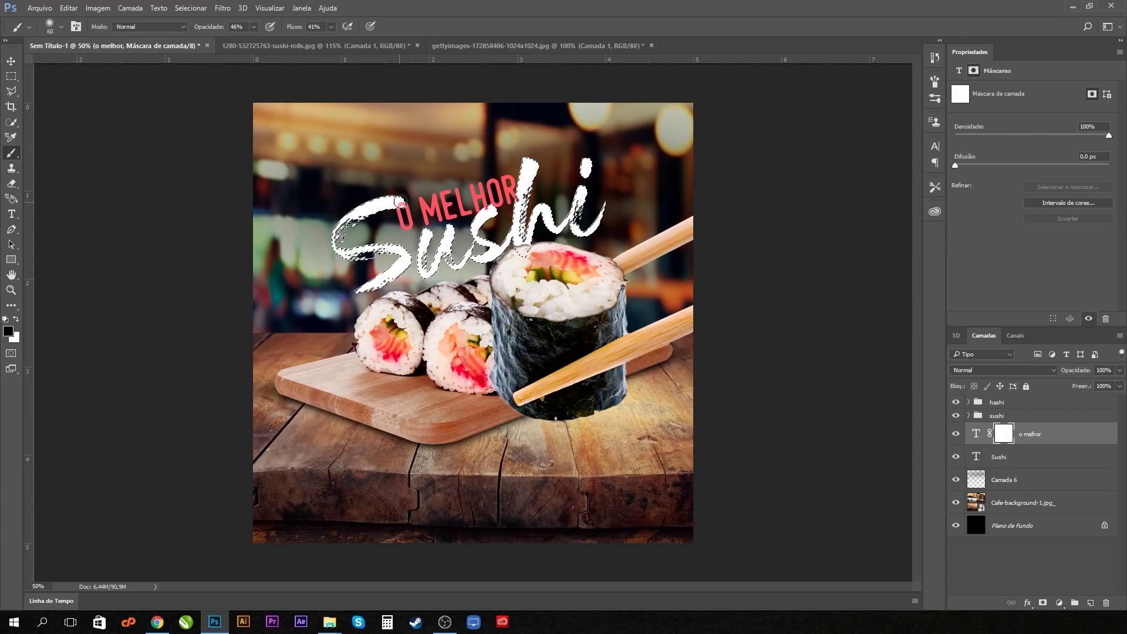
pyautogui.moveTo(254, 27)
pyautogui.mouseDown()
pyautogui.moveTo(283, 40)
pyautogui.moveTo(359, 41)
pyautogui.mouseUp()
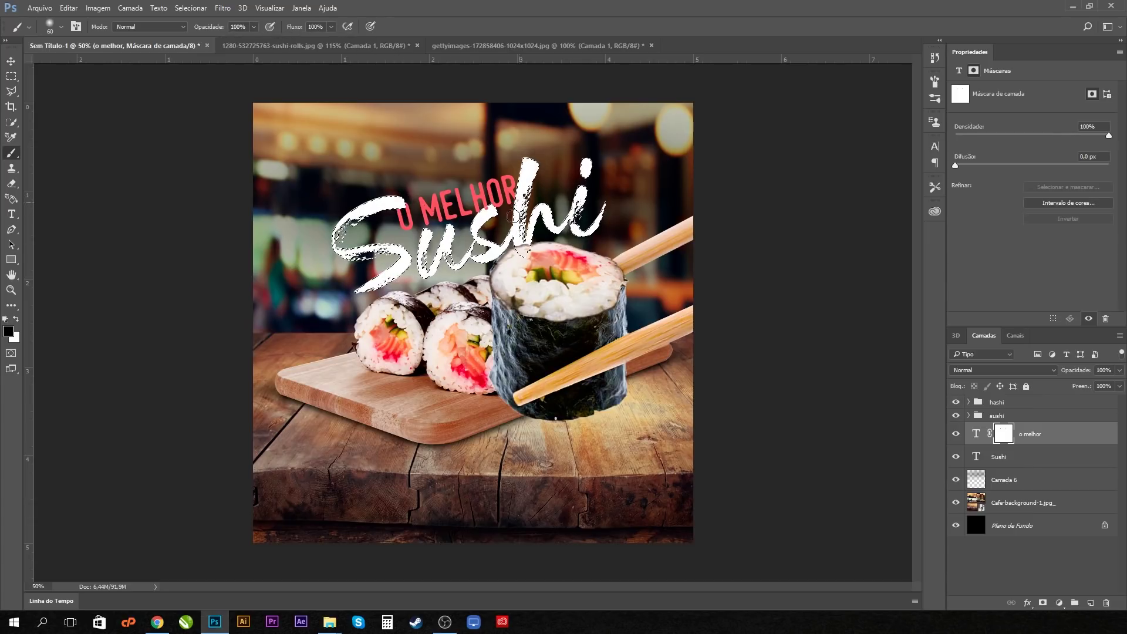
pyautogui.hotkey('ctrl', 'd')
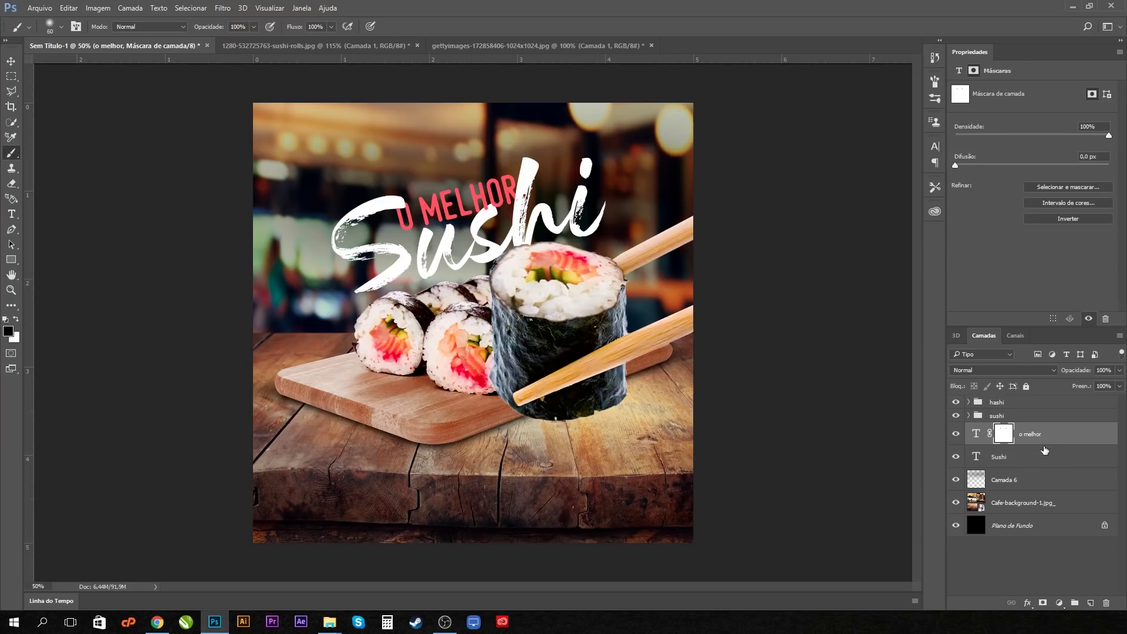
# Group the "o melhor" and "Sushi" text layers and name the group "texto"
pyautogui.keyDown('shift'); pyautogui.click(1039, 464); pyautogui.keyUp('shift')
pyautogui.hotkey('ctrl', 'g')
pyautogui.doubleClick(1004, 429)
pyautogui.write('texto')
pyautogui.press('Return')
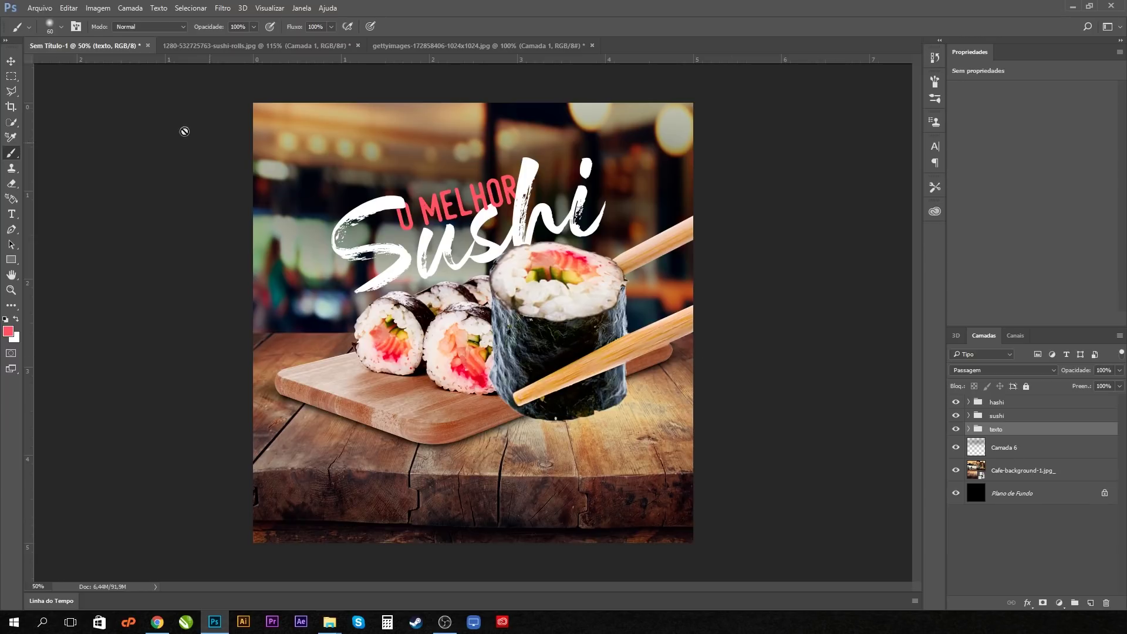
# Scale the "texto" group to about 89% and move it slightly higher in the image
pyautogui.click(11, 61)
pyautogui.hotkey('ctrl', 't')
pyautogui.moveTo(617, 141); pyautogui.dragTo(570, 170)
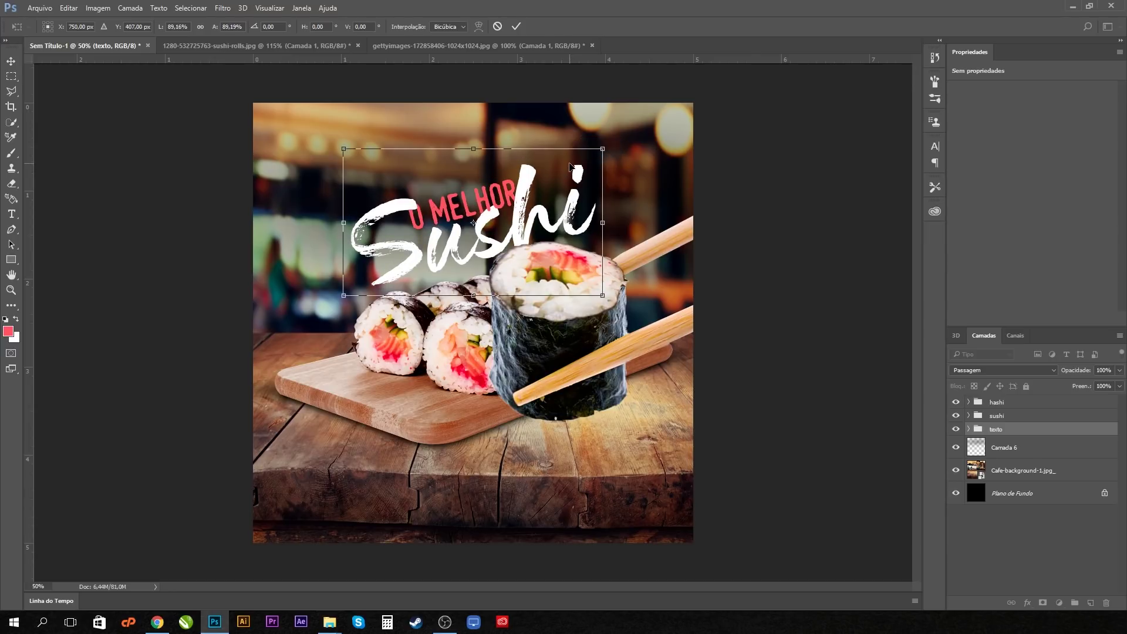
pyautogui.press('Return')
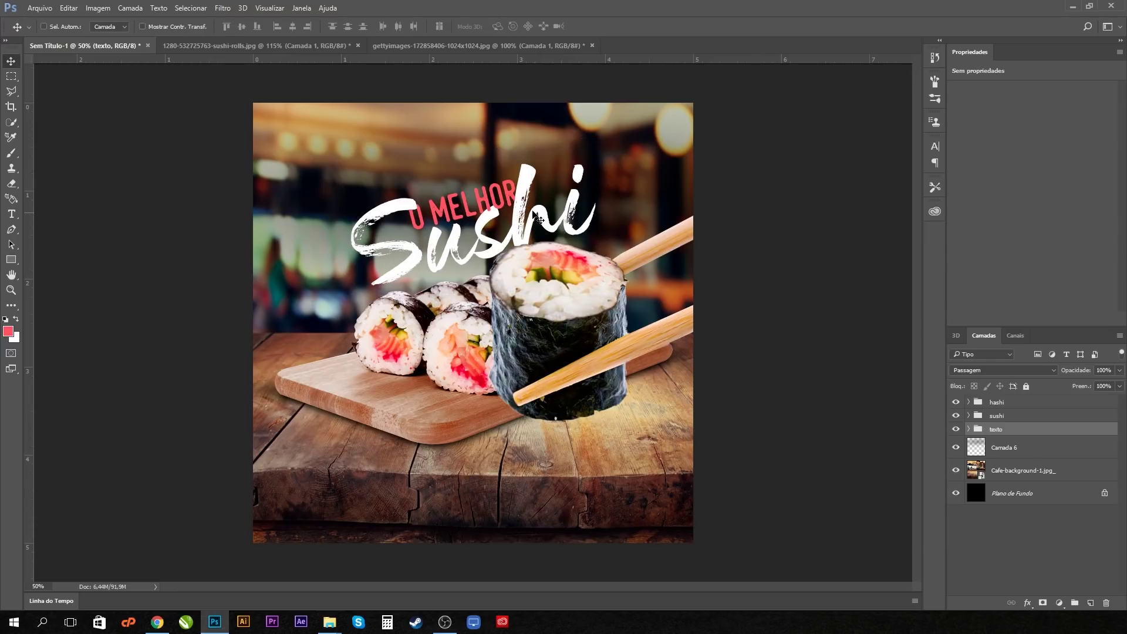
pyautogui.moveTo(536, 217); pyautogui.dragTo(519, 184)
# Move the "hashi" group with the chopsticks and held roll slightly up and to the right
pyautogui.keyDown('ctrl'); pyautogui.click(623, 299); pyautogui.keyUp('ctrl')
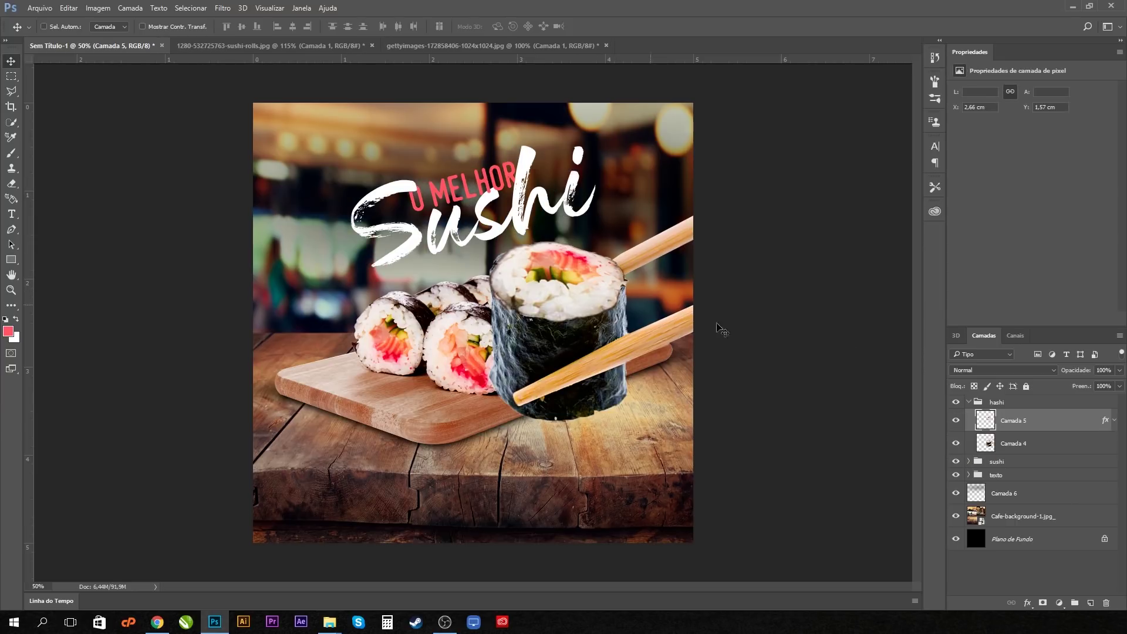
pyautogui.click(969, 402)
pyautogui.moveTo(595, 332); pyautogui.dragTo(630, 314)
# Enlarge the "texto" group slightly and shift it up and left above the rolls
pyautogui.click(996, 429)
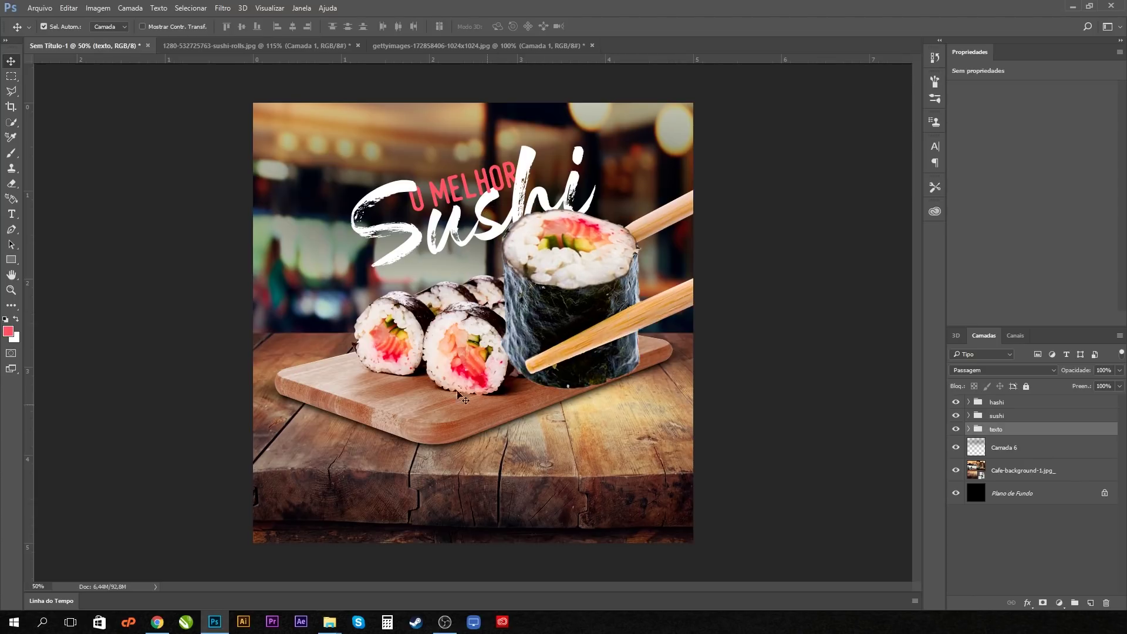
pyautogui.hotkey('ctrl', 't')
pyautogui.moveTo(341, 281)
pyautogui.mouseDown()
pyautogui.moveTo(317, 311)
pyautogui.moveTo(337, 301)
pyautogui.mouseUp()
pyautogui.moveTo(441, 251); pyautogui.dragTo(440, 242)
pyautogui.press('Return')
# Flip the "hashi" group horizontally, shrink it and place the held roll over the left end of the board
pyautogui.hotkey('alt', '.')
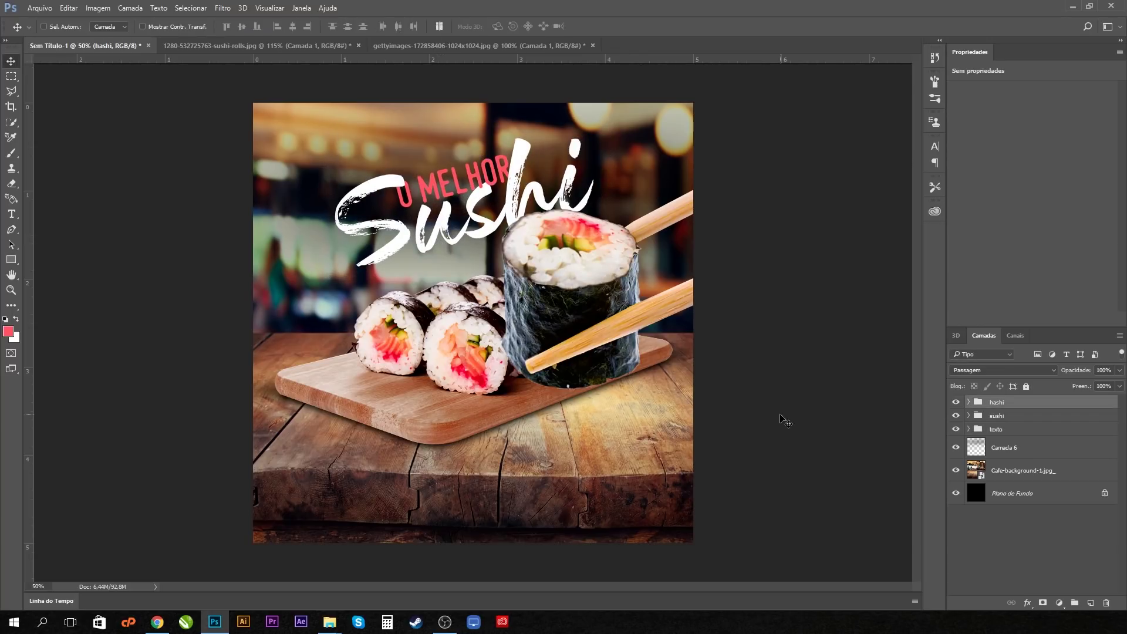
pyautogui.hotkey('ctrl', 't')
pyautogui.rightClick(559, 304)
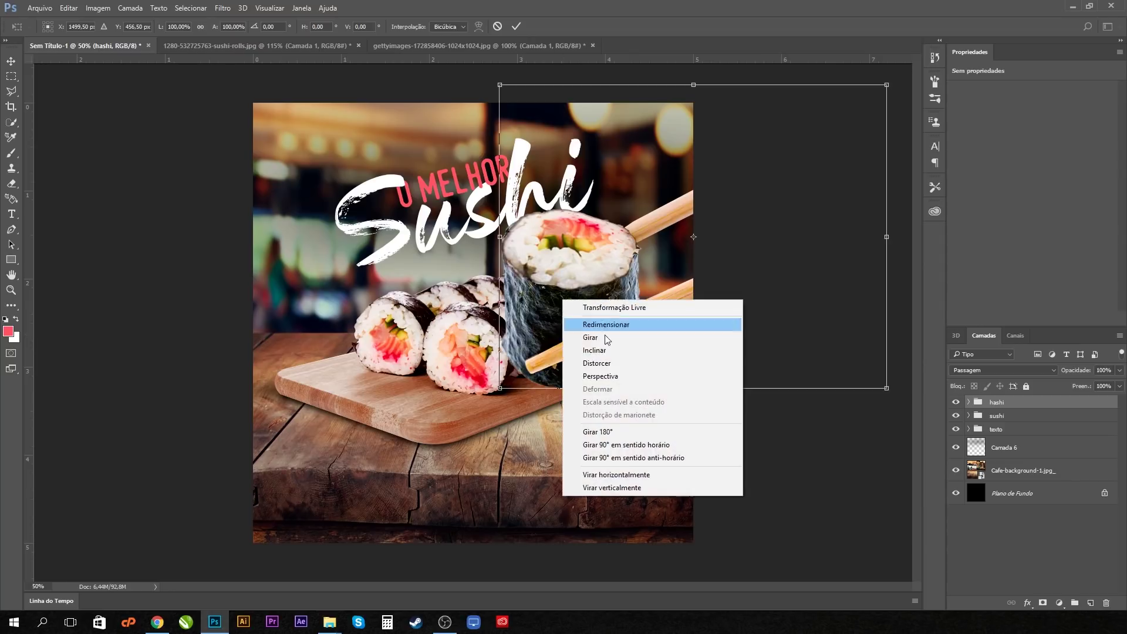
pyautogui.click(617, 474)
pyautogui.moveTo(661, 295); pyautogui.dragTo(304, 372)
pyautogui.moveTo(461, 159); pyautogui.dragTo(382, 222)
pyautogui.moveTo(355, 303)
pyautogui.mouseDown()
pyautogui.moveTo(371, 302)
pyautogui.moveTo(356, 302)
pyautogui.mouseUp()
pyautogui.press('Return')
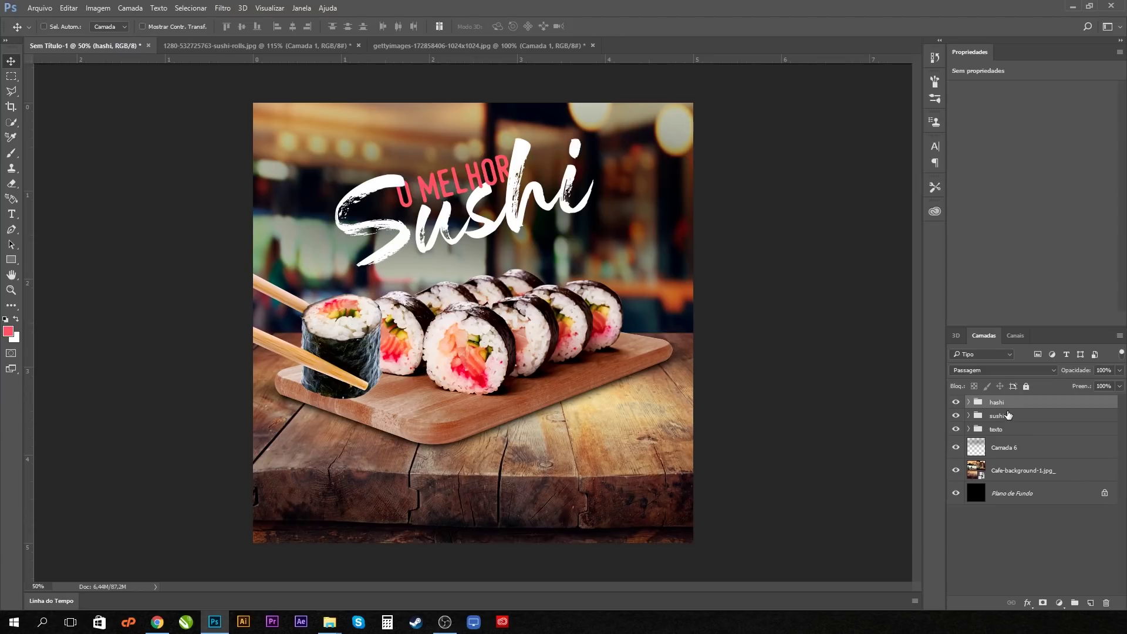
# Add an empty layer beneath Camada 4 inside the "hashi" group
pyautogui.click(974, 405)
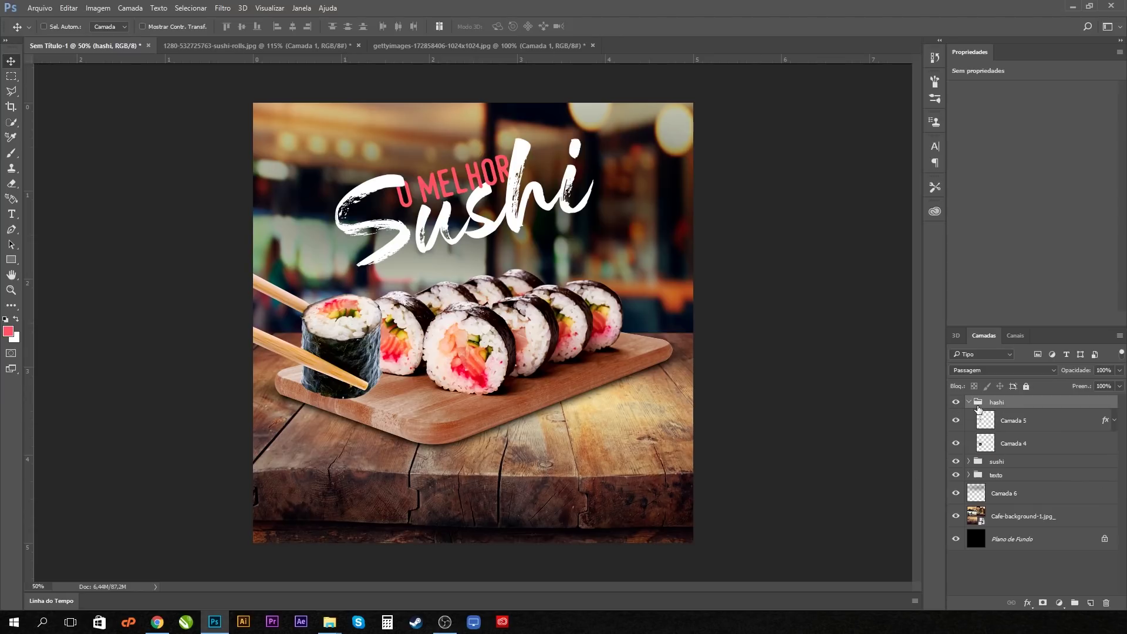
pyautogui.click(1024, 462)
pyautogui.click(1026, 446)
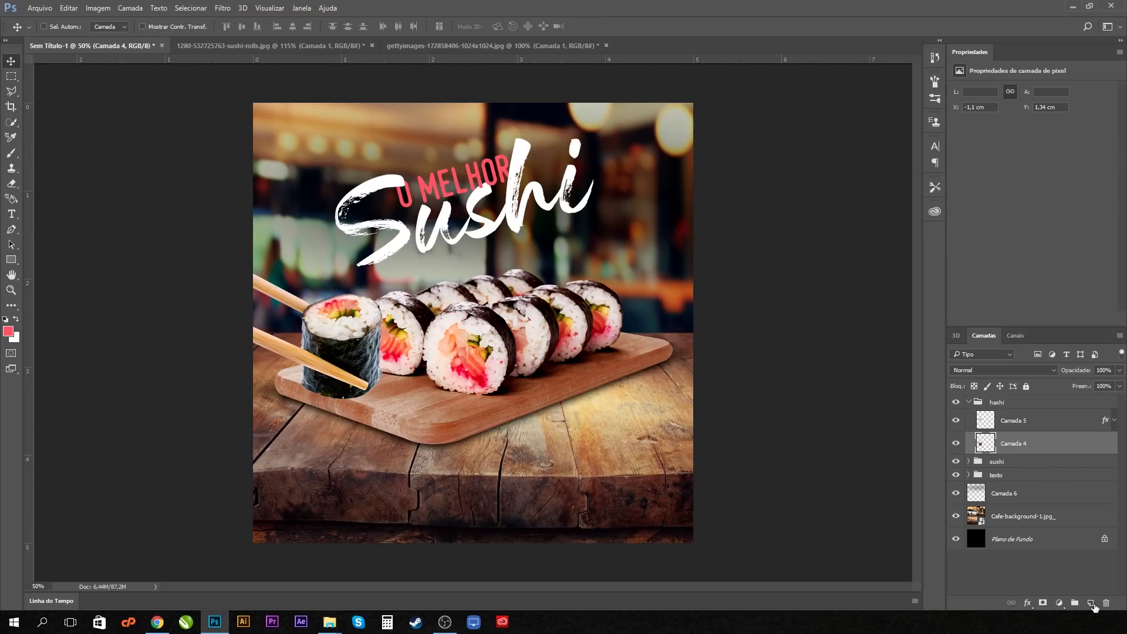
pyautogui.click(1092, 604)
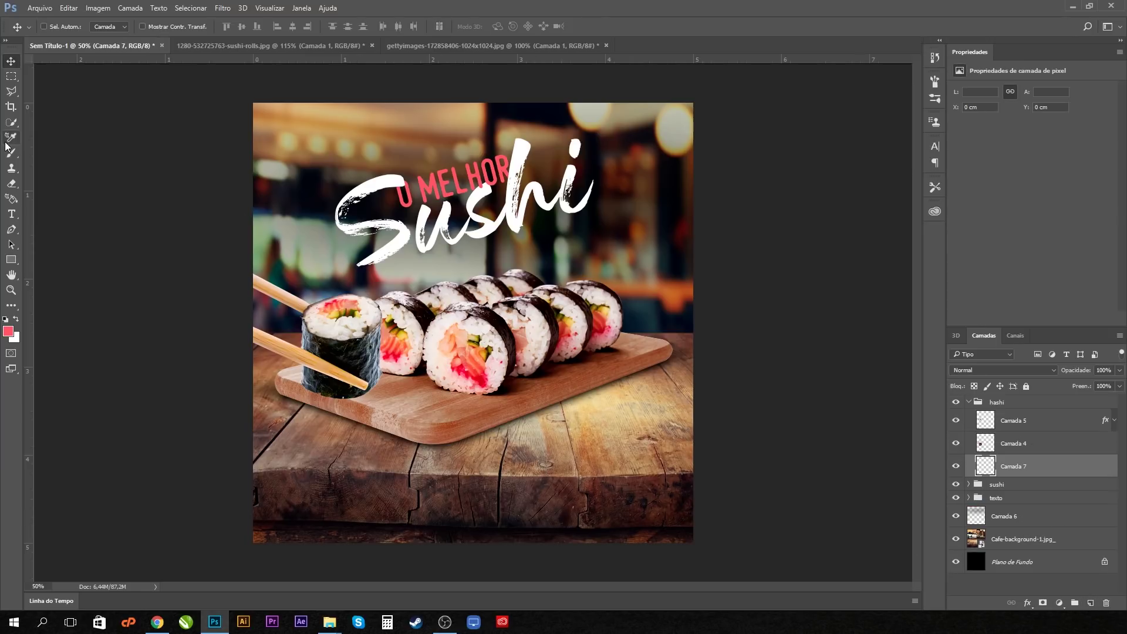
# Paint a soft black spot on the new layer below the held roll with a 500 px brush
pyautogui.click(13, 154)
pyautogui.press('d')
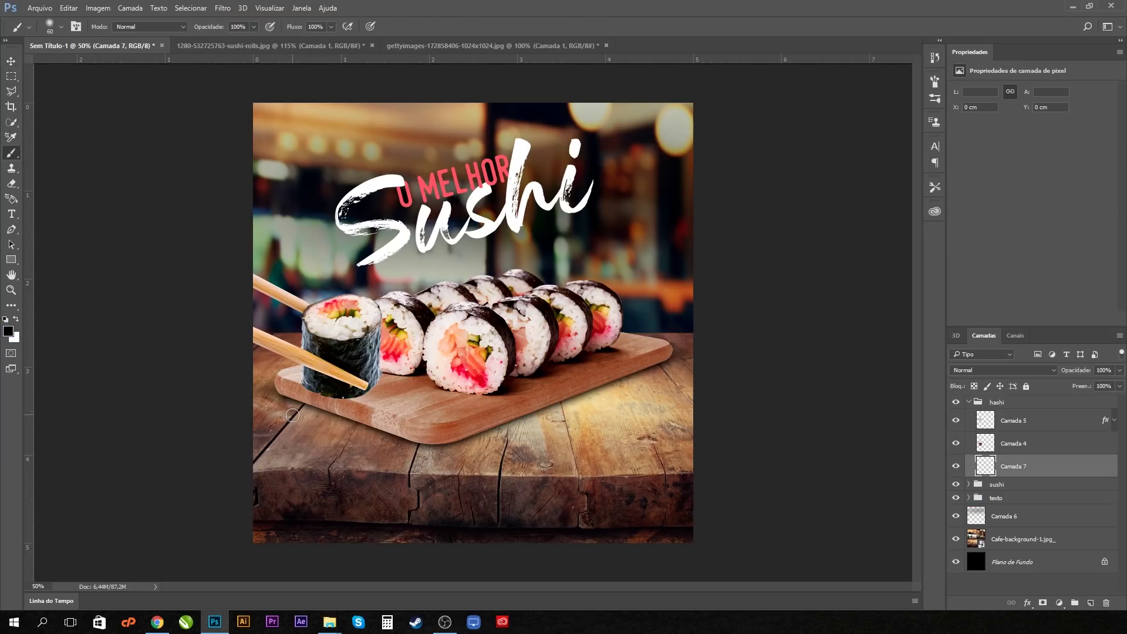
pyautogui.press(']')
pyautogui.press(']')
pyautogui.press(']')
pyautogui.press(']')
pyautogui.press(']')
pyautogui.press(']')
pyautogui.press(']')
pyautogui.press(']')
pyautogui.press(']')
pyautogui.press(']')
pyautogui.press(']')
pyautogui.click(334, 426)
# Flatten and widen the black spot into a thin shadow and move it right, under the held roll
pyautogui.hotkey('ctrl', 't')
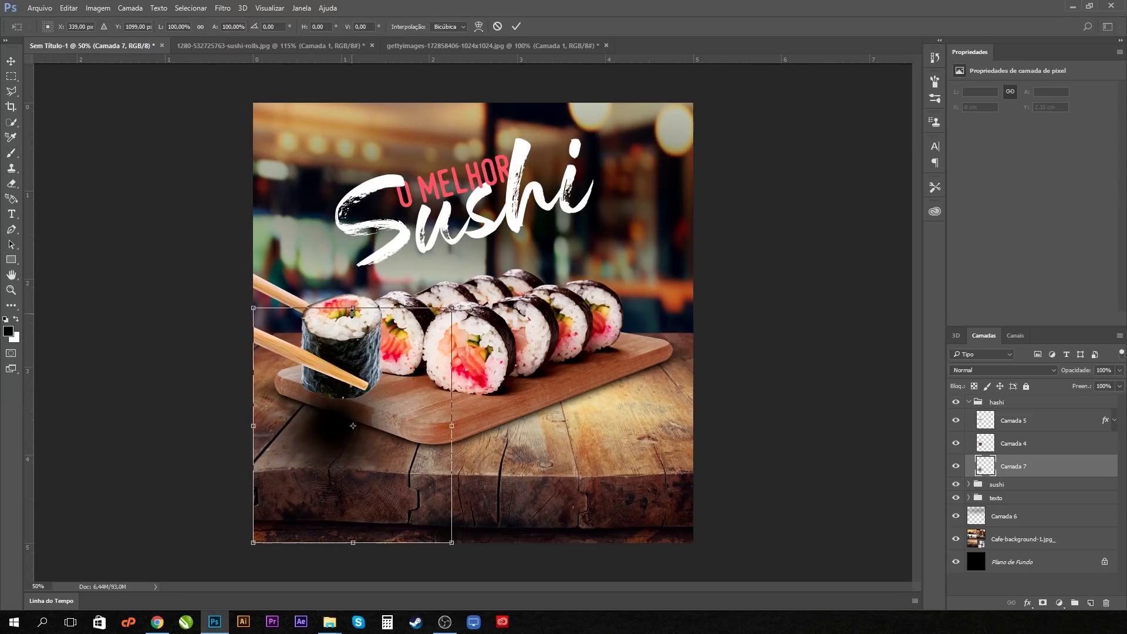
pyautogui.moveTo(353, 310); pyautogui.dragTo(356, 437)
pyautogui.moveTo(424, 430); pyautogui.dragTo(505, 430)
pyautogui.press('Return')
pyautogui.press('b')
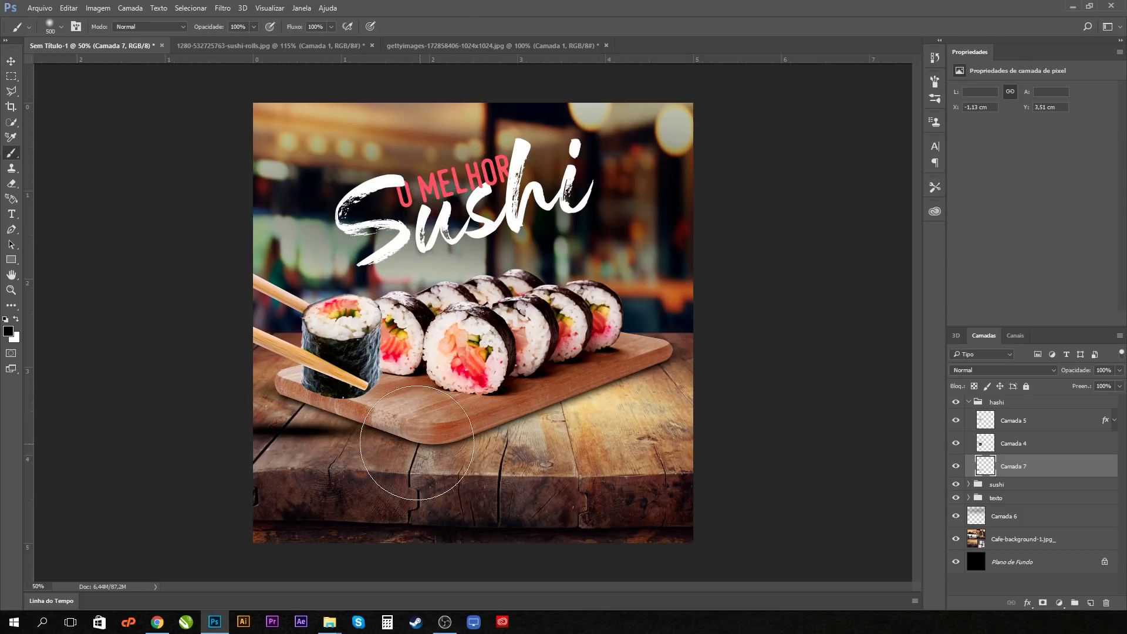
pyautogui.press('v')
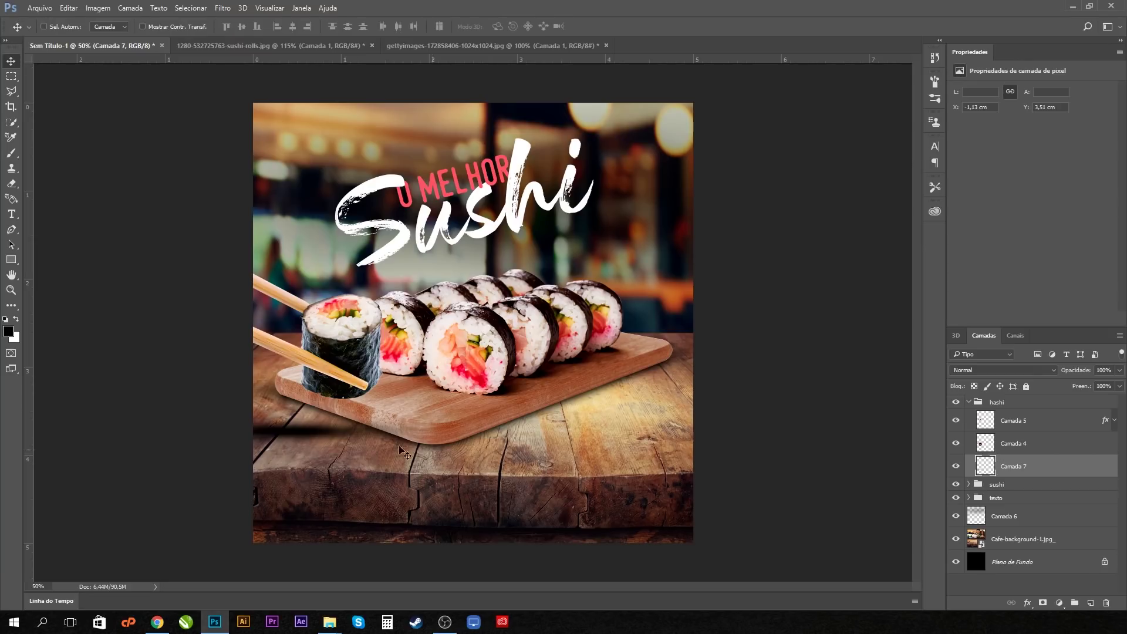
pyautogui.moveTo(347, 431); pyautogui.dragTo(377, 431)
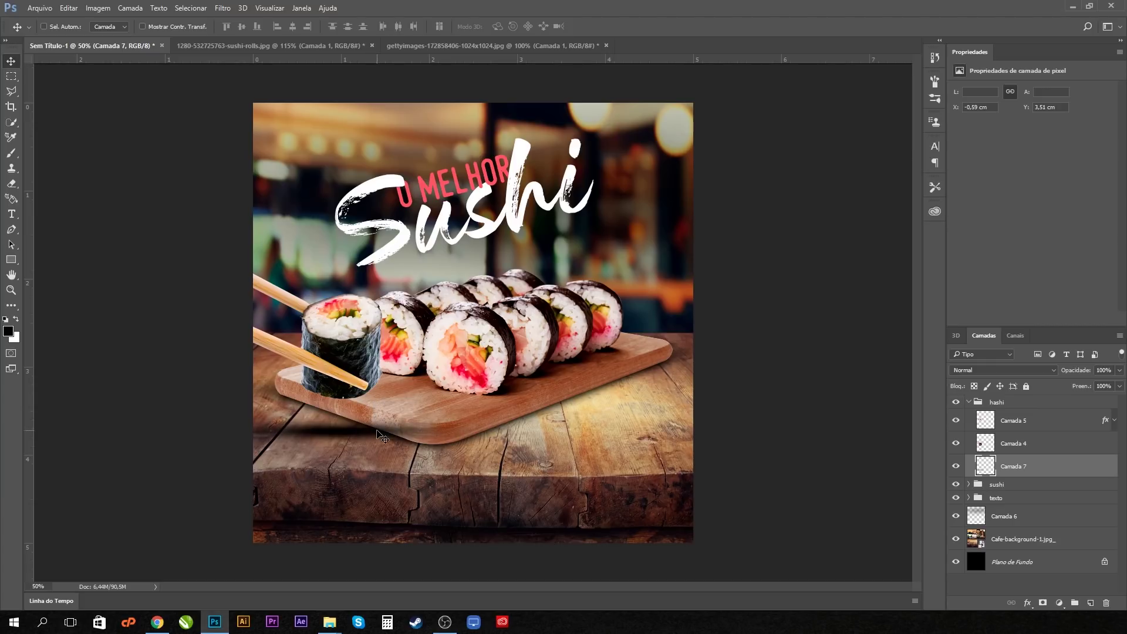
# Warp the shadow into a slanted curve under the held roll and set its blend mode to Multiplicação
pyautogui.hotkey('ctrl', 't')
pyautogui.rightClick(380, 443)
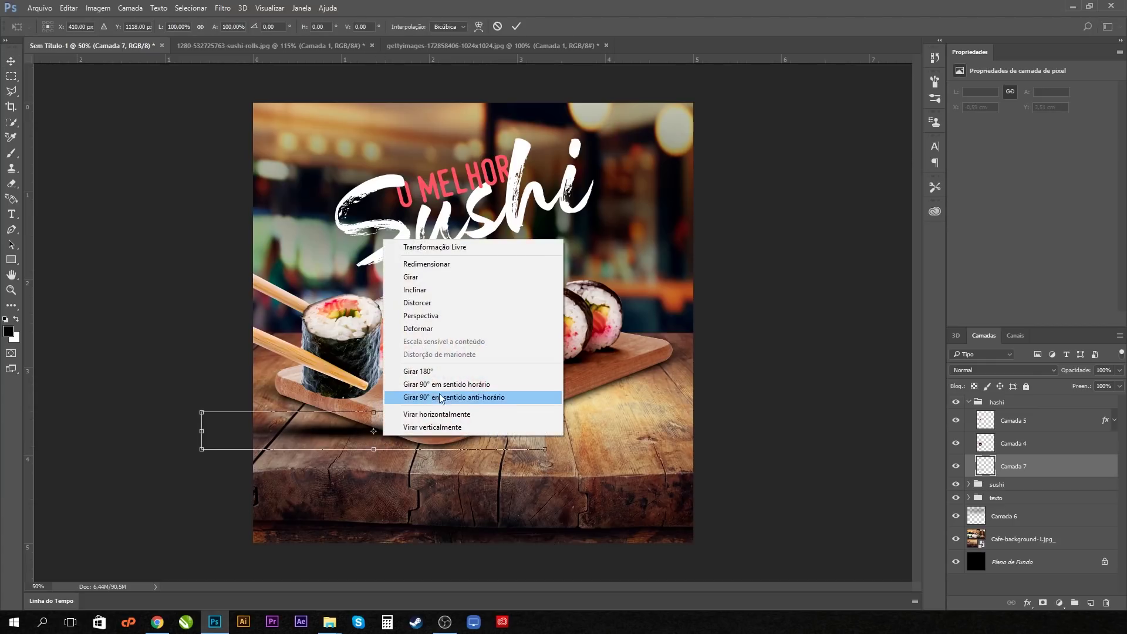
pyautogui.click(445, 329)
pyautogui.moveTo(459, 436); pyautogui.dragTo(364, 444)
pyautogui.moveTo(455, 426); pyautogui.dragTo(355, 433)
pyautogui.press('Return')
pyautogui.click(996, 367)
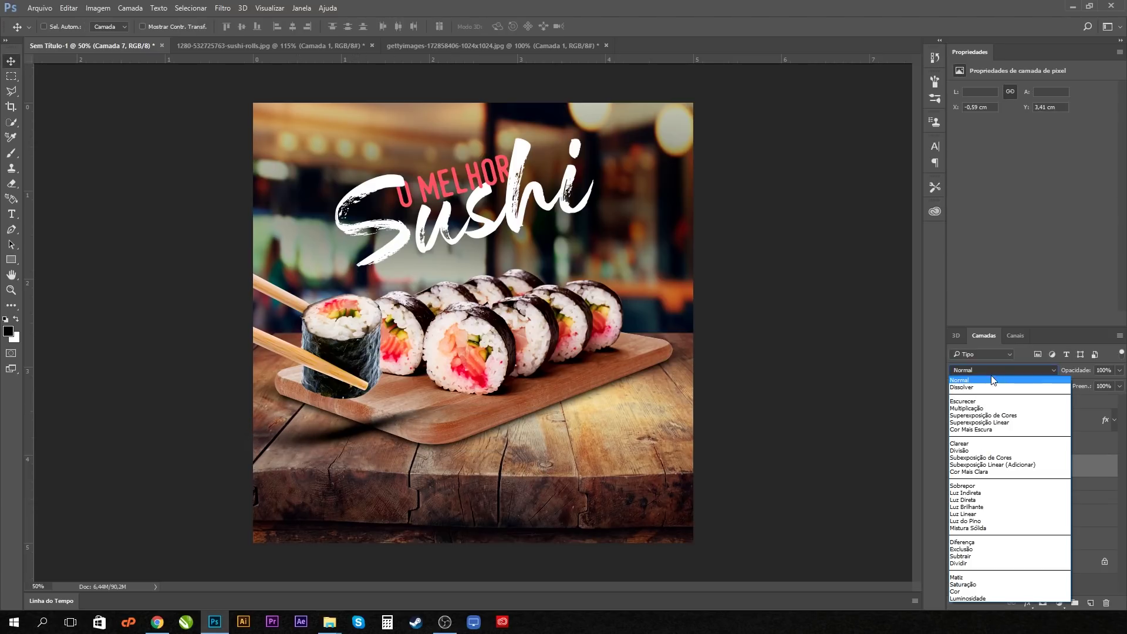
pyautogui.click(981, 408)
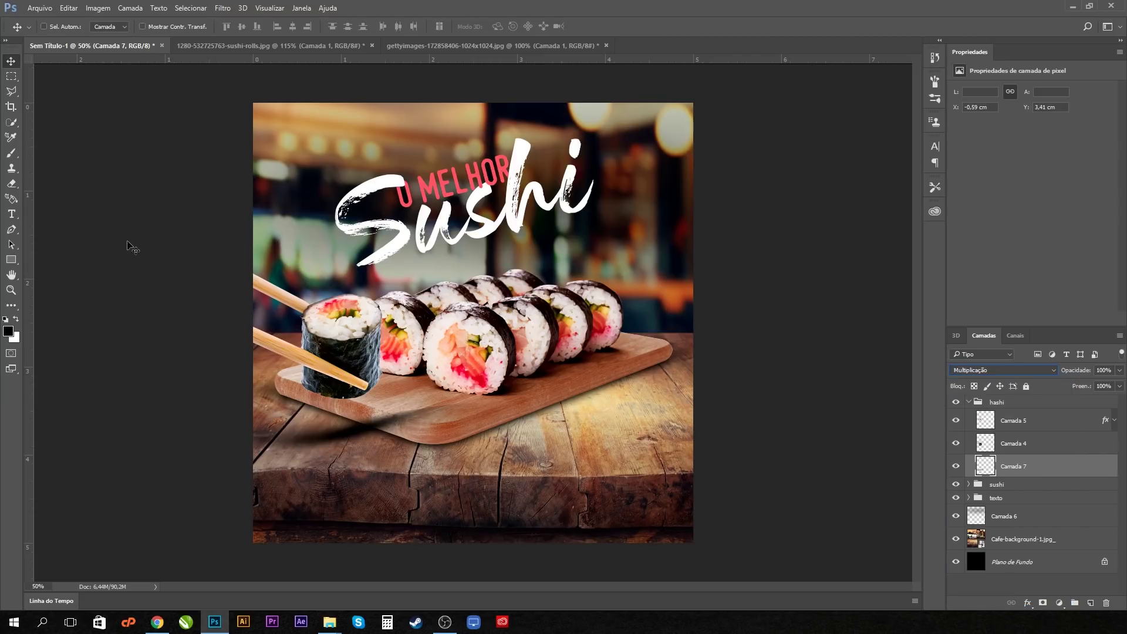
# Trim the shadow around the board's front-left edge with the Eraser and lower its layer opacity to 51%
pyautogui.click(11, 183)
pyautogui.press('[')
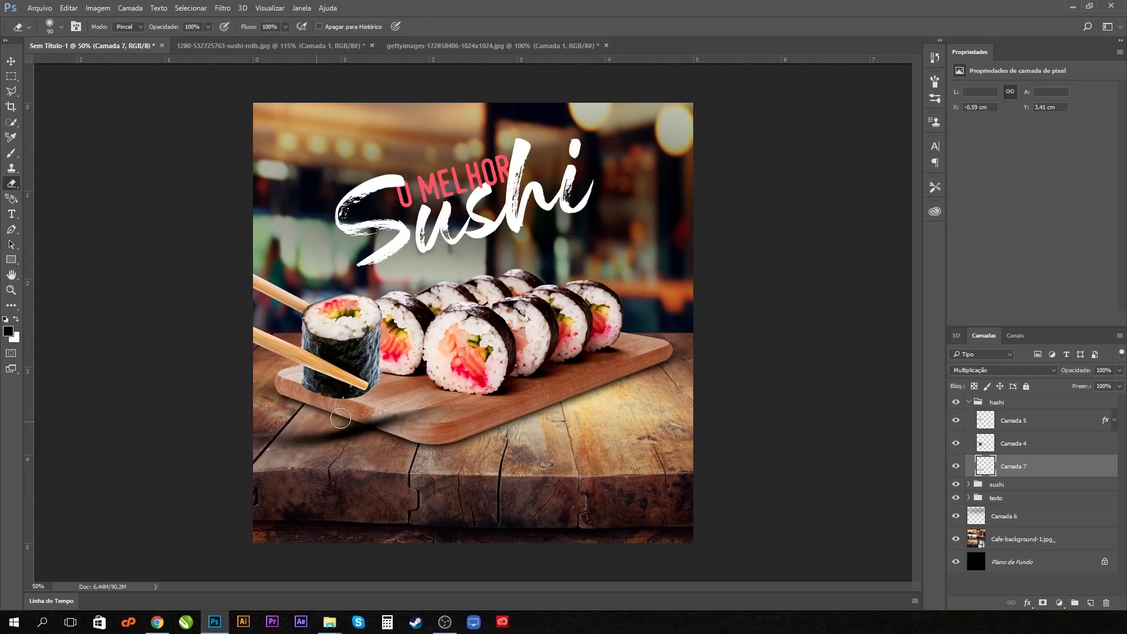
pyautogui.moveTo(451, 407)
pyautogui.mouseDown()
pyautogui.moveTo(409, 412)
pyautogui.moveTo(424, 425)
pyautogui.moveTo(402, 432)
pyautogui.moveTo(418, 434)
pyautogui.moveTo(351, 470)
pyautogui.moveTo(317, 472)
pyautogui.moveTo(362, 462)
pyautogui.moveTo(340, 474)
pyautogui.mouseUp()
pyautogui.press(']')
pyautogui.press(']')
pyautogui.press(']')
pyautogui.press(']')
pyautogui.click(1120, 370)
pyautogui.moveTo(1116, 385); pyautogui.dragTo(1089, 386)
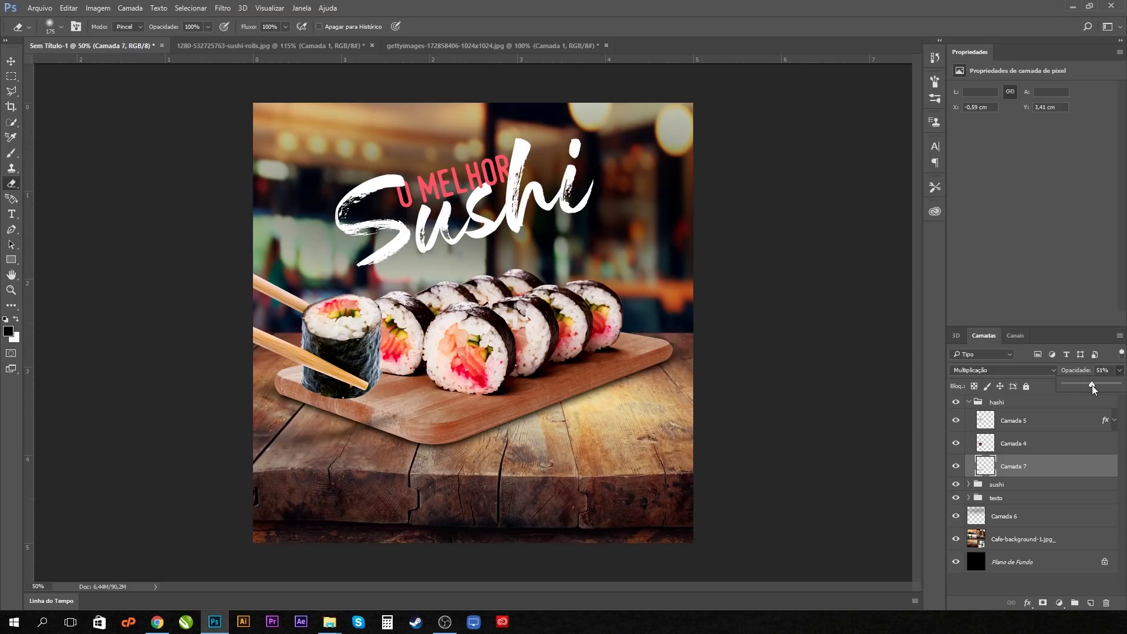
# Stretch the shadow under the held roll taller and wider, slant it downward to the right, and set its opacity to 63%
pyautogui.hotkey('ctrl', 't')
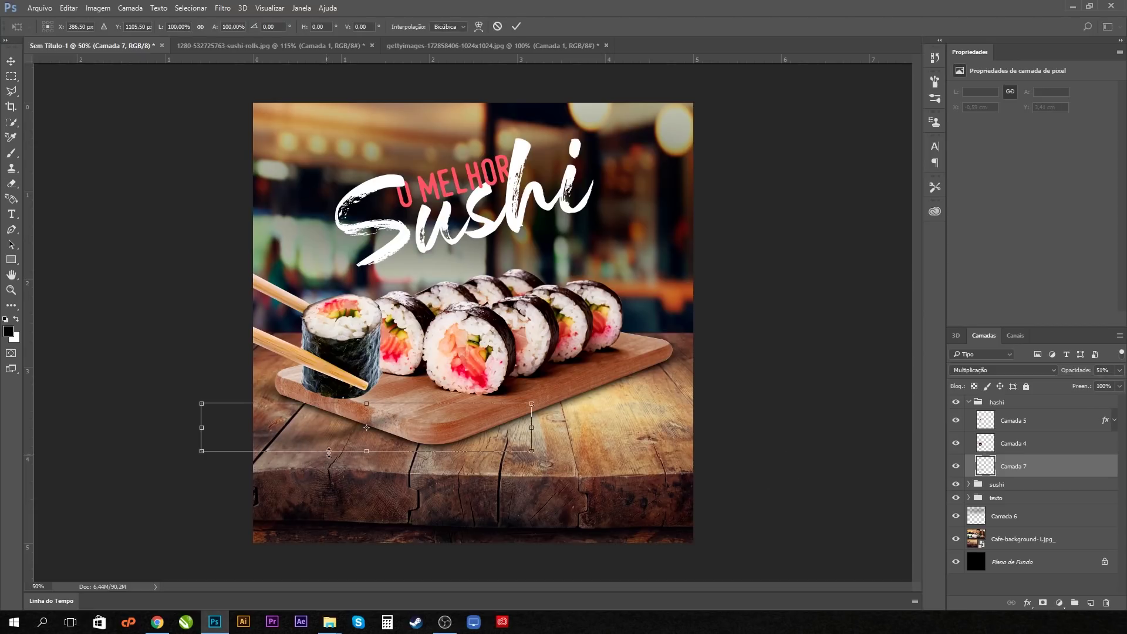
pyautogui.moveTo(367, 404); pyautogui.dragTo(367, 388)
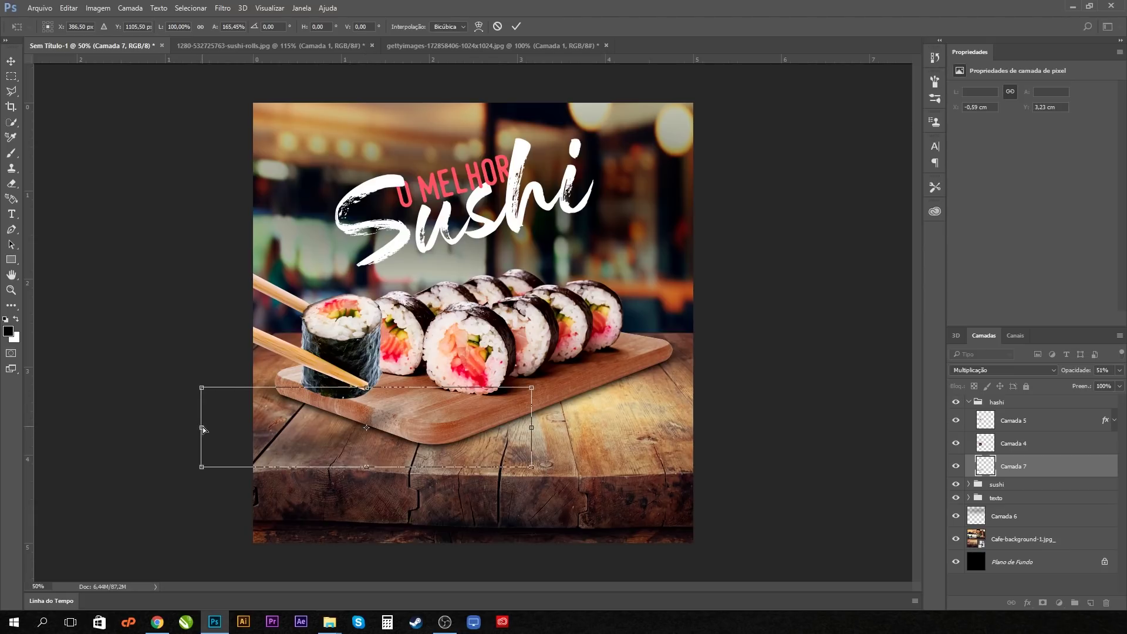
pyautogui.moveTo(203, 430); pyautogui.dragTo(185, 416)
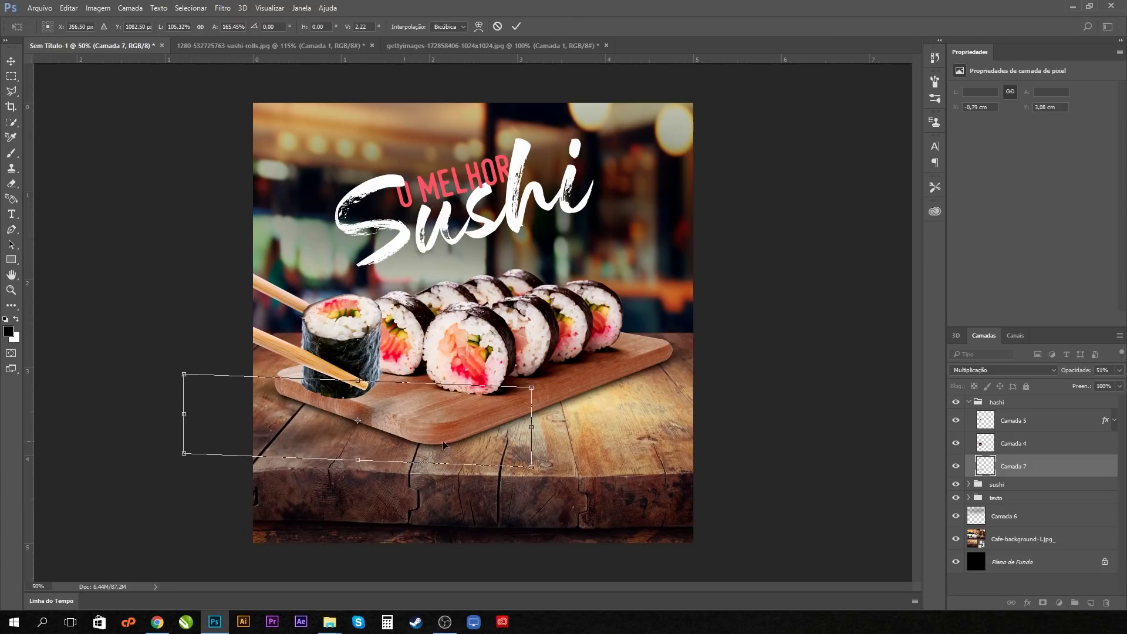
pyautogui.moveTo(537, 432); pyautogui.dragTo(544, 447)
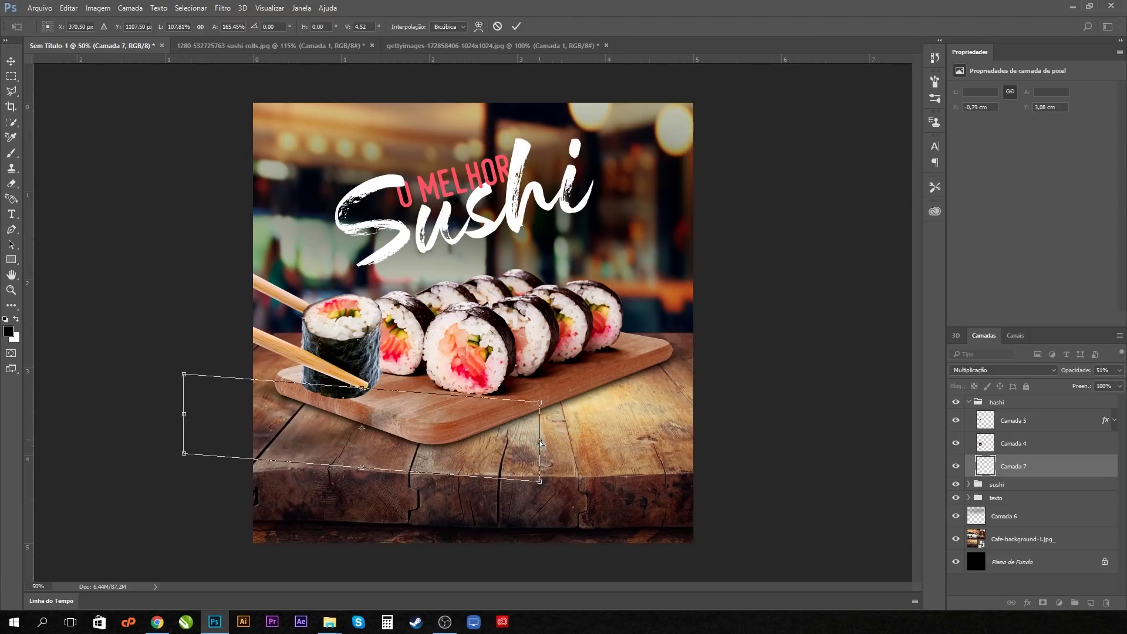
pyautogui.press('Return')
pyautogui.press('e')
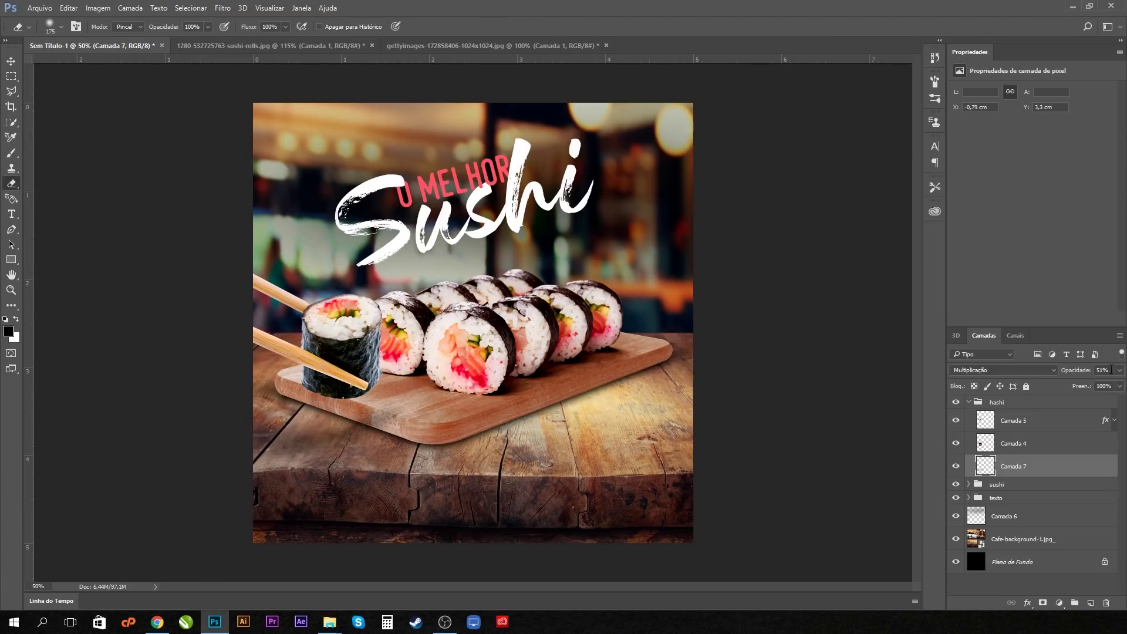
pyautogui.click(1119, 371)
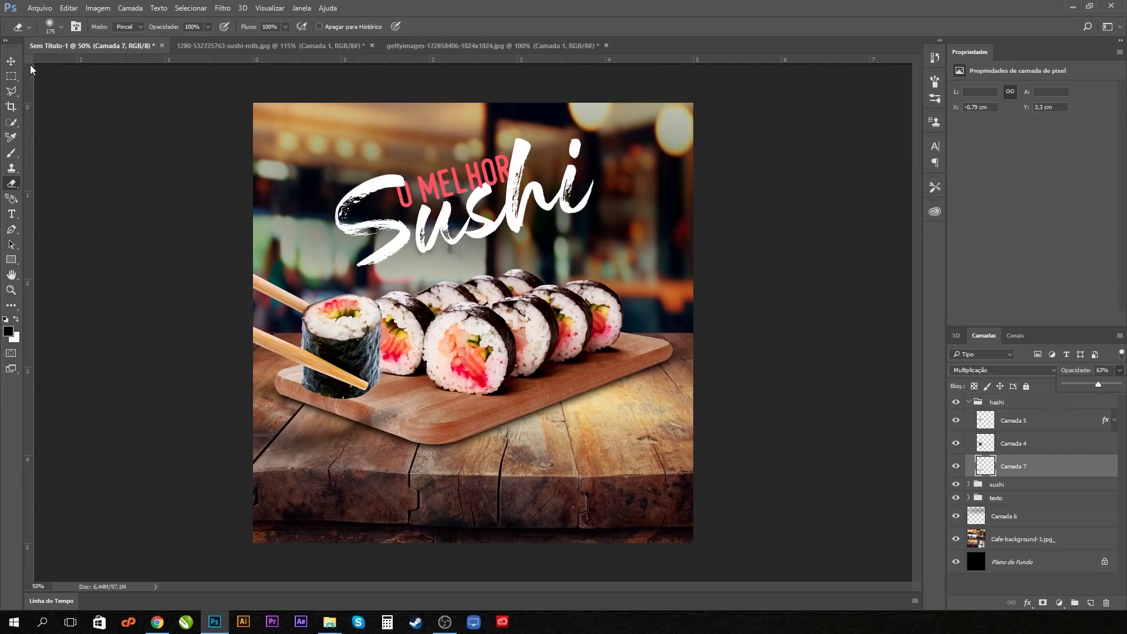
# Collapse the hashi group and add a Gradient Map adjustment layer directly above the café background layer
pyautogui.click(11, 61)
pyautogui.click(977, 402)
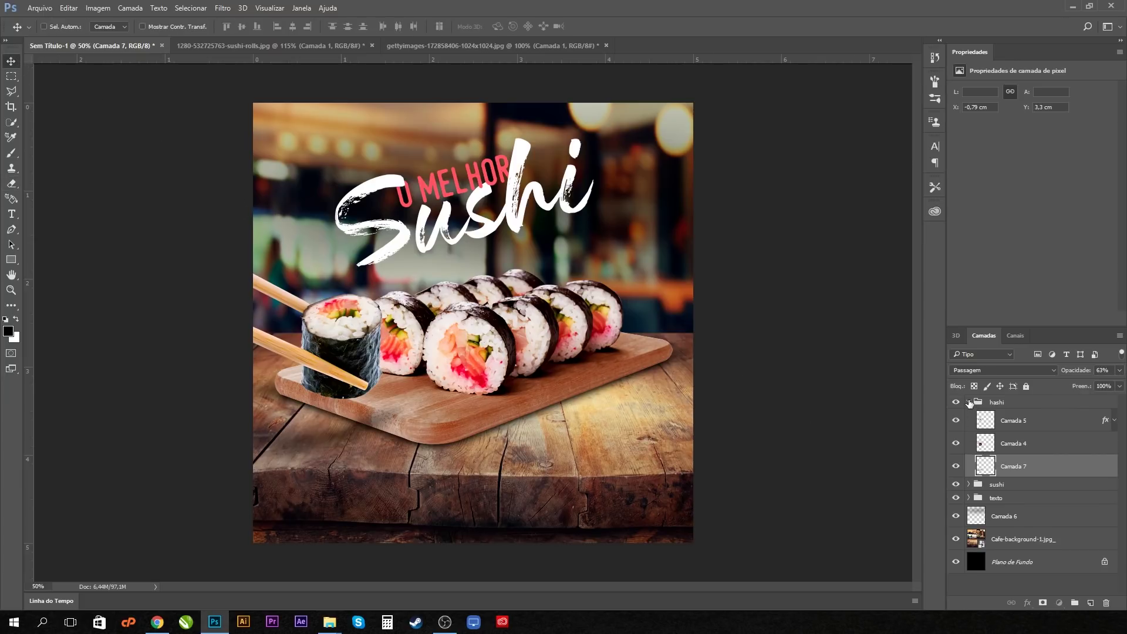
pyautogui.click(969, 402)
pyautogui.click(1000, 475)
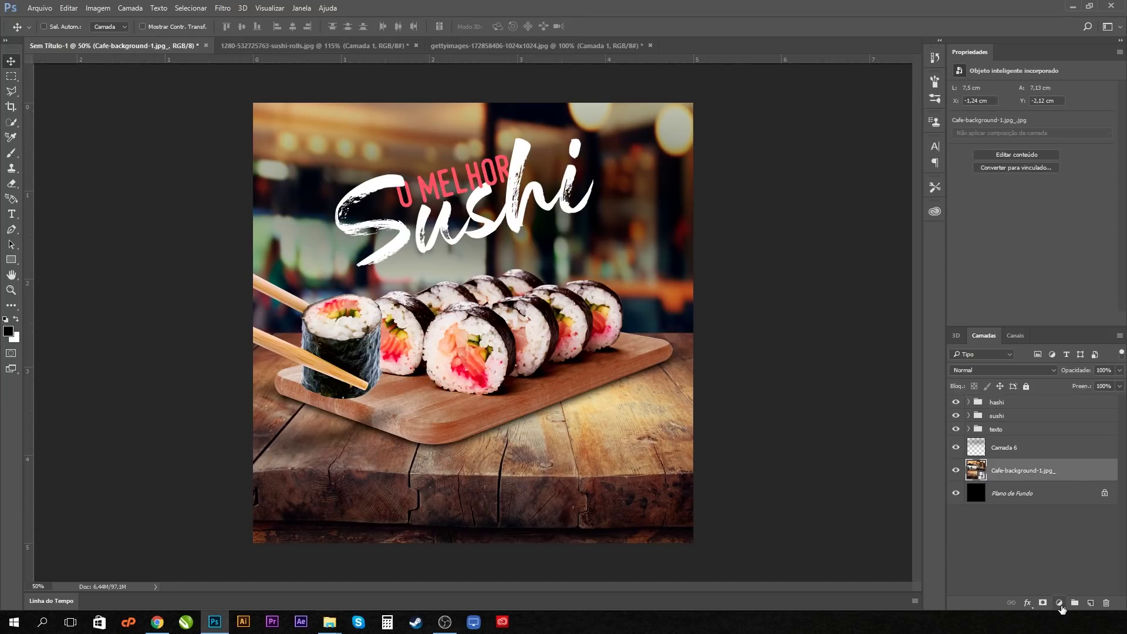
pyautogui.click(1059, 605)
pyautogui.click(1042, 583)
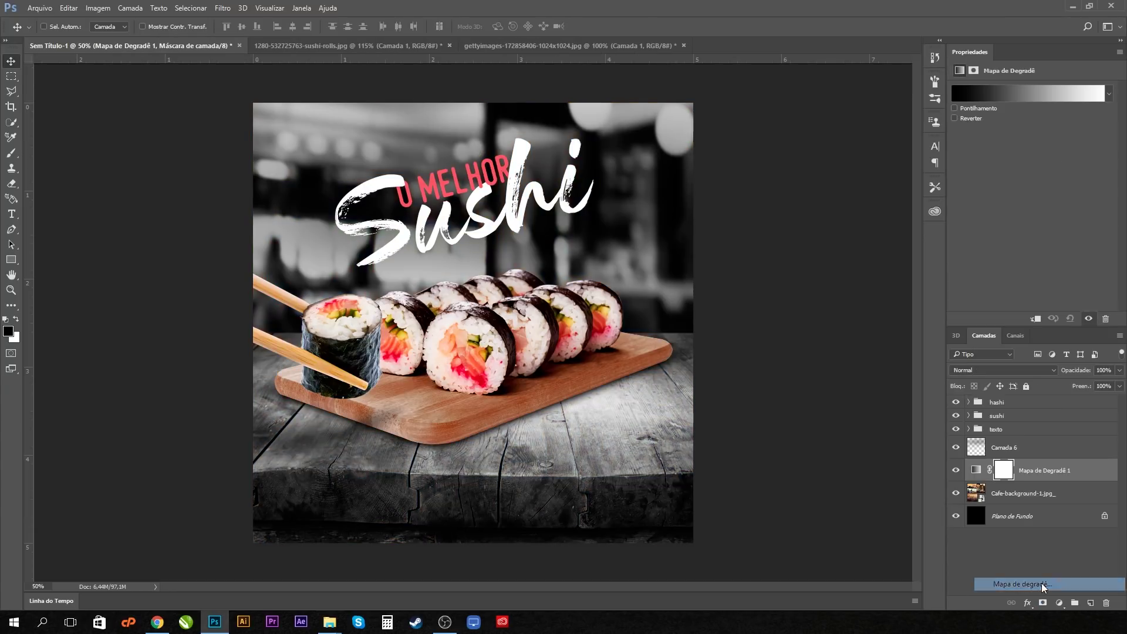
# Set the starting color stop of the gradient map to dark red
pyautogui.click(990, 96)
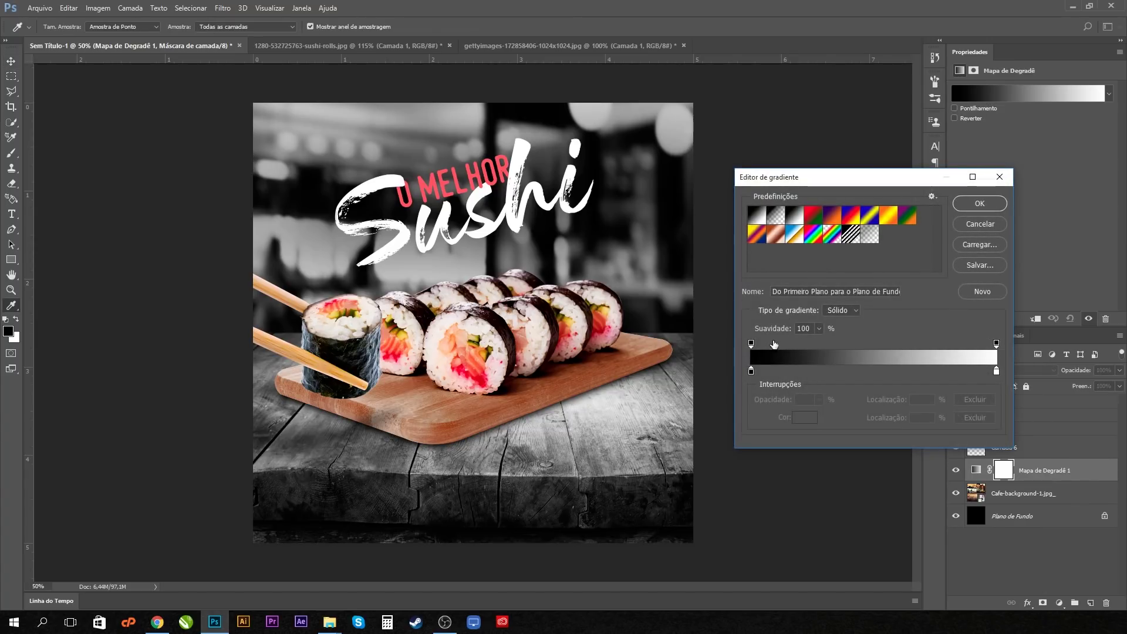
pyautogui.click(751, 373)
pyautogui.click(800, 418)
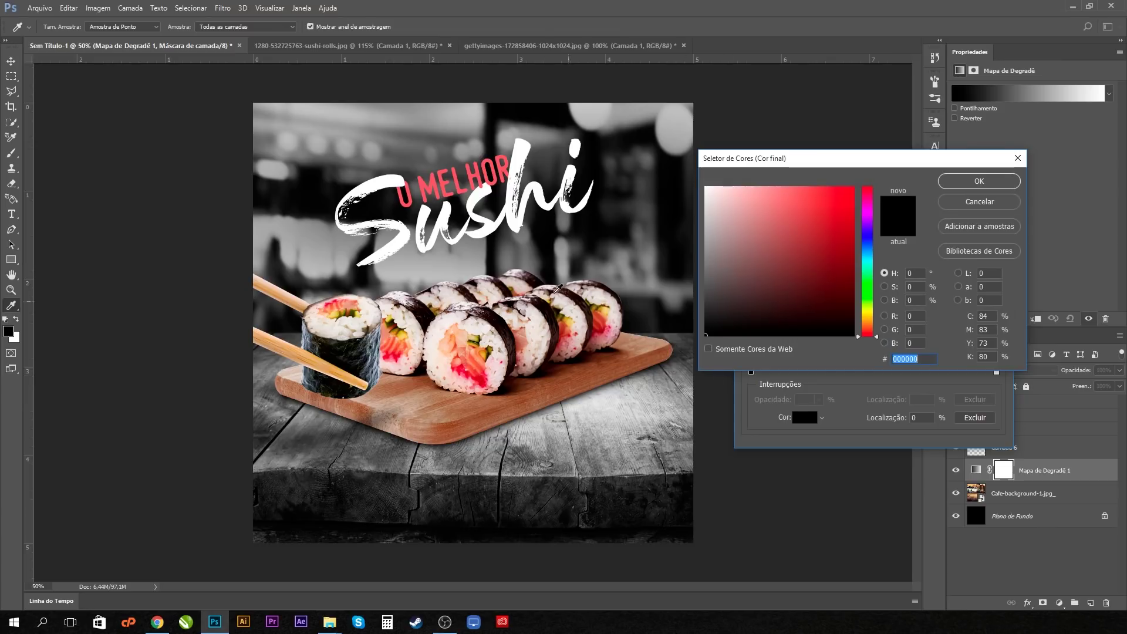
pyautogui.write('aa0c0c')
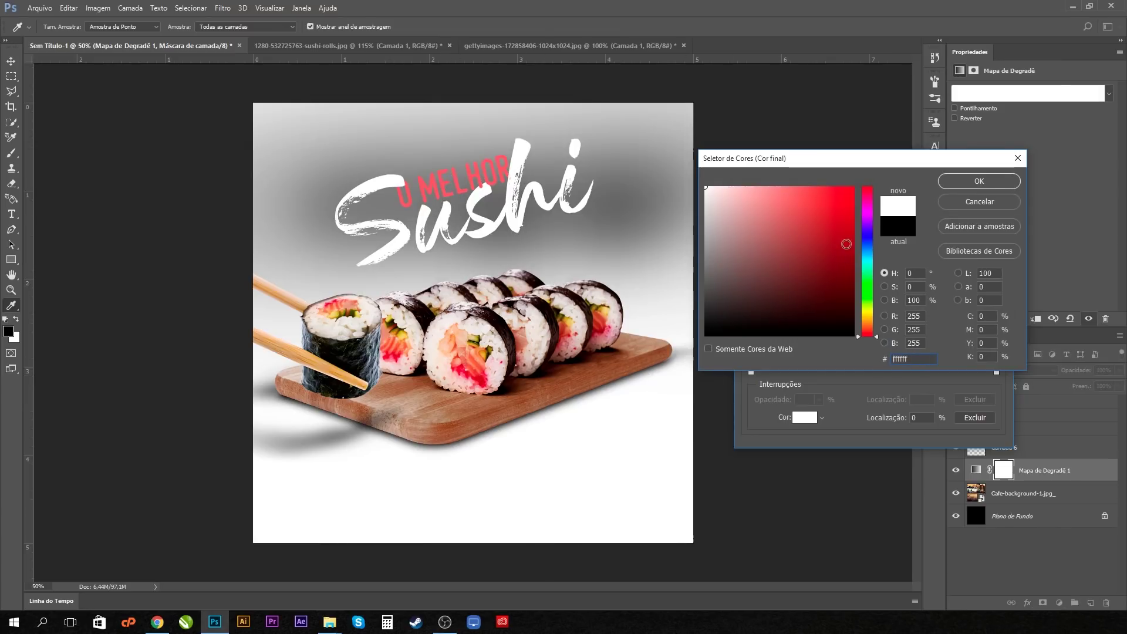
pyautogui.click(817, 201)
pyautogui.click(823, 292)
pyautogui.moveTo(823, 292); pyautogui.dragTo(822, 286)
pyautogui.click(966, 186)
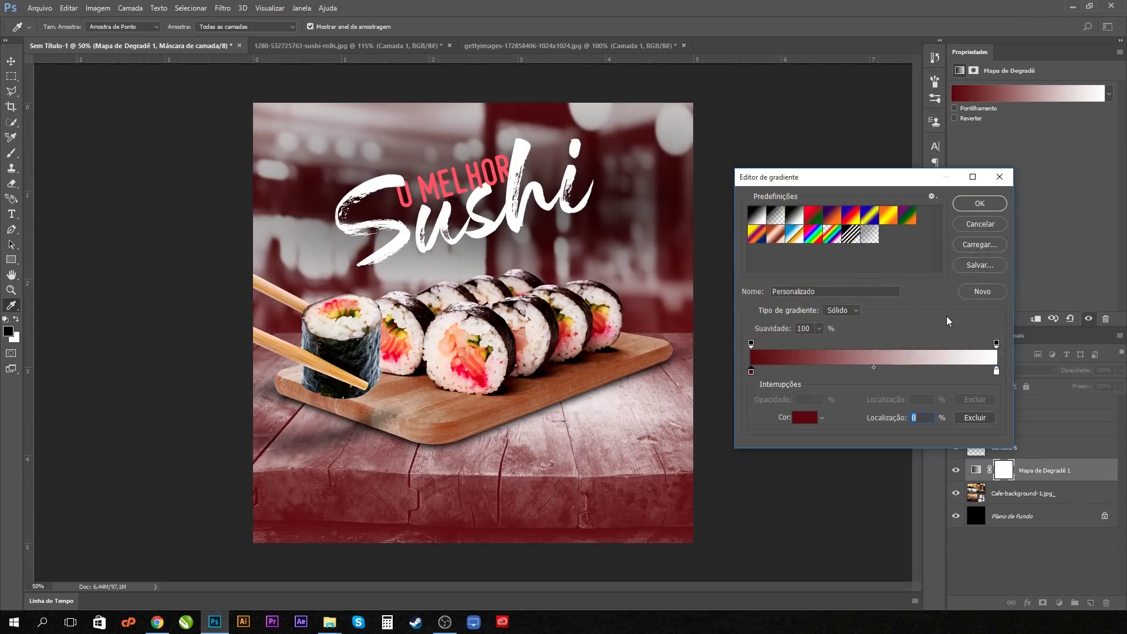
# Set the gradient map's end color stop to bright red #f04747, accept the gradient, and compare the background with and without it
pyautogui.click(996, 372)
pyautogui.click(804, 418)
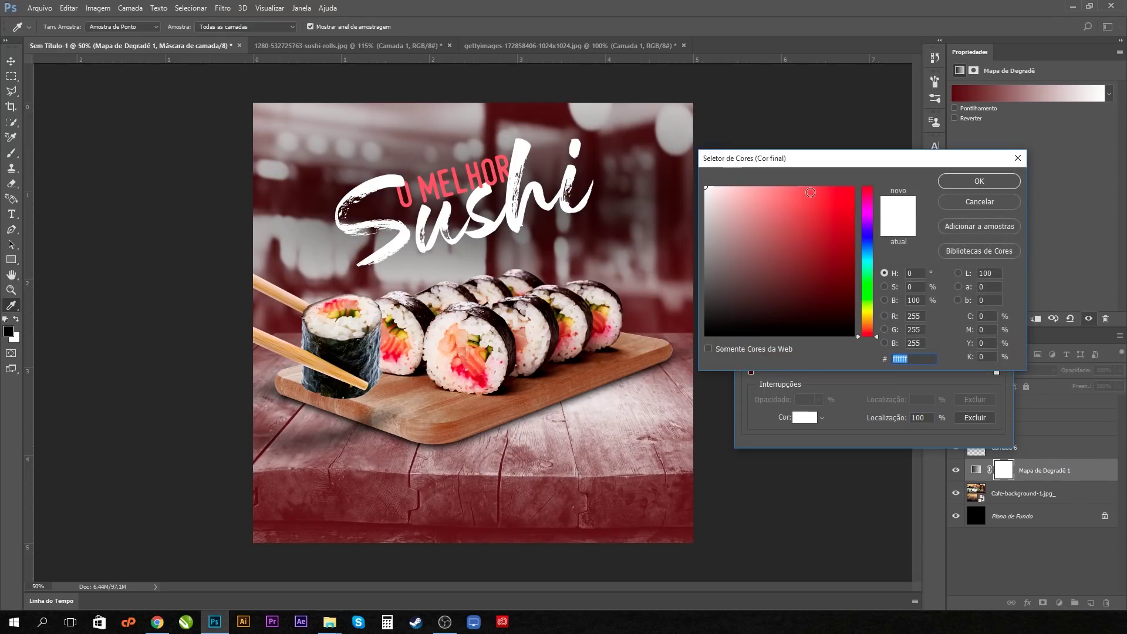
pyautogui.write('ff5a5a')
pyautogui.click(796, 188)
pyautogui.click(793, 187)
pyautogui.moveTo(793, 188); pyautogui.dragTo(810, 195)
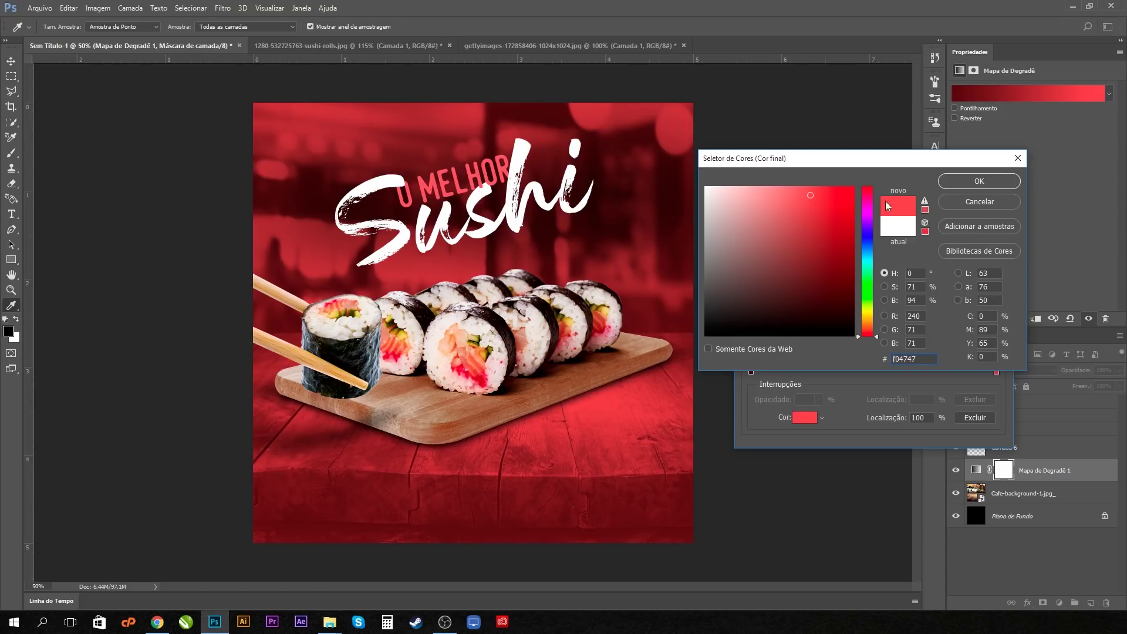
pyautogui.click(970, 182)
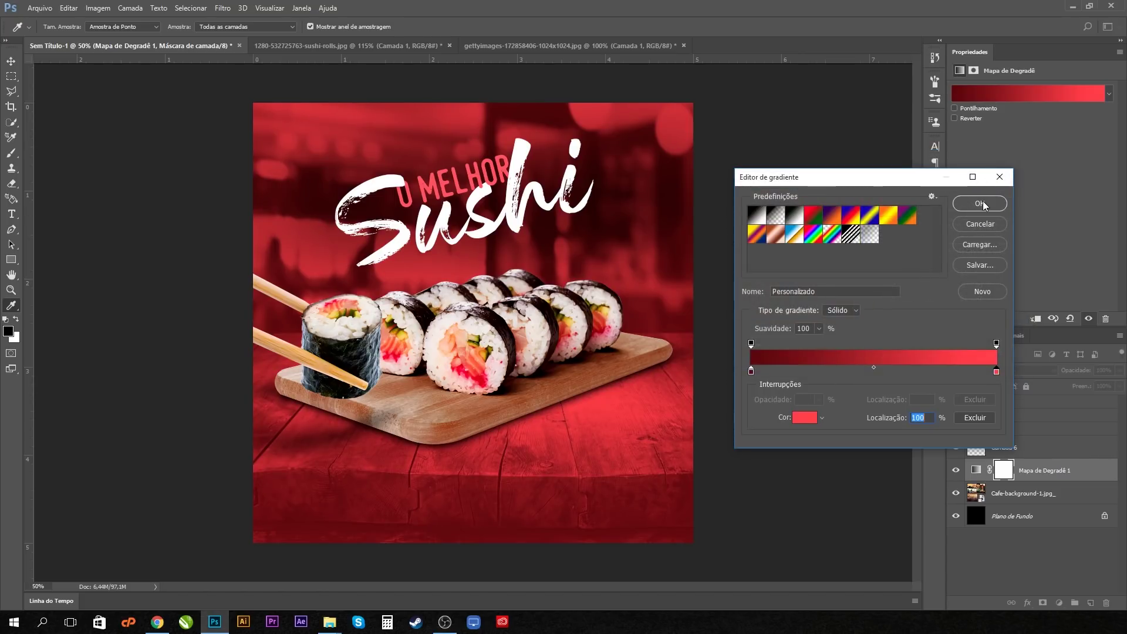
pyautogui.click(981, 203)
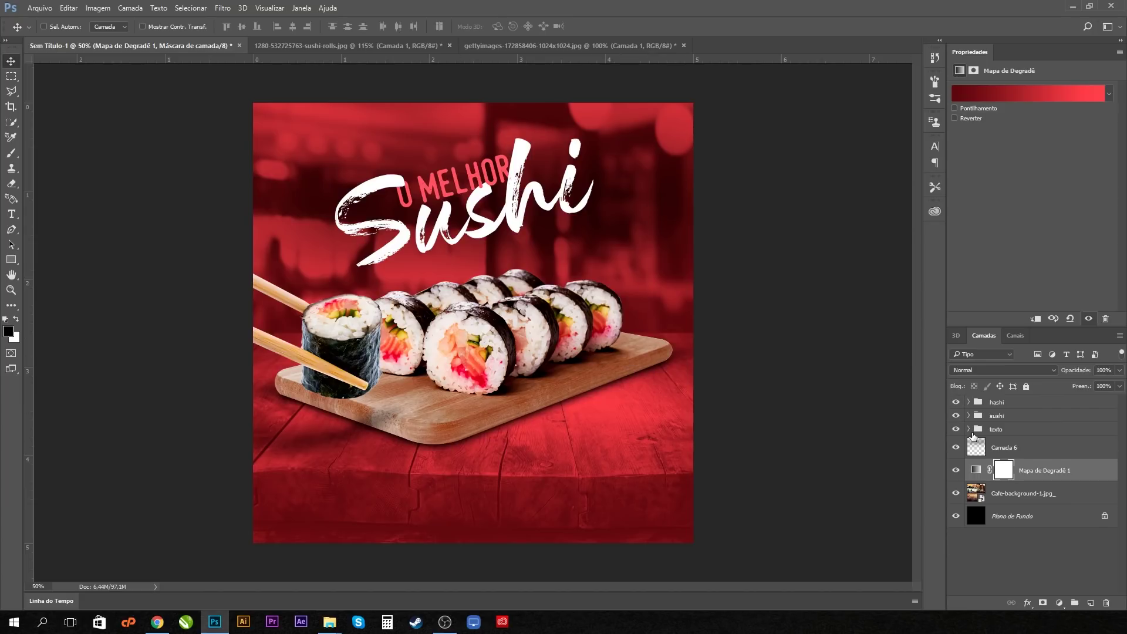
pyautogui.click(957, 473)
pyautogui.click(955, 470)
pyautogui.click(1009, 416)
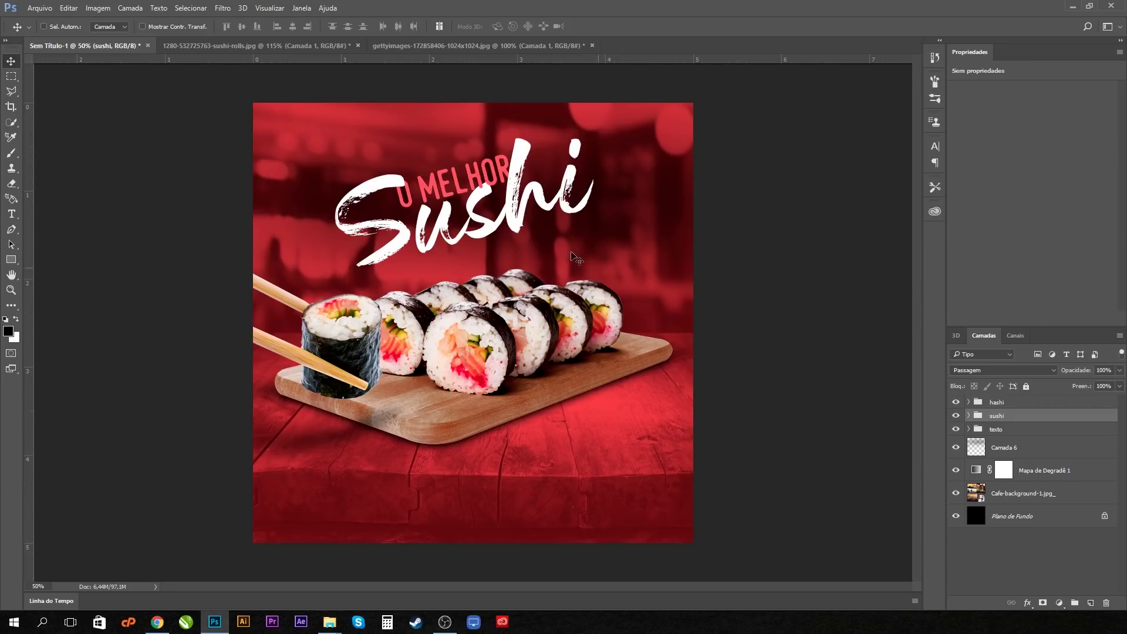
pyautogui.moveTo(508, 199); pyautogui.dragTo(507, 210)
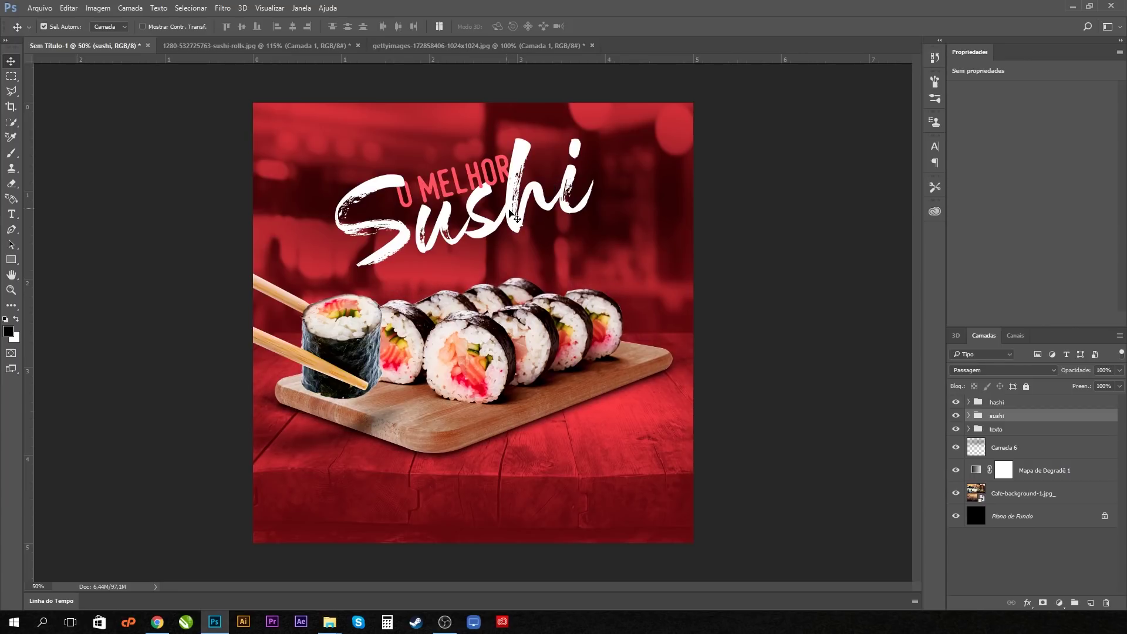
pyautogui.hotkey('ctrl', 'z')
# Move the texto group down so the title sits just above the sushi rolls, with the guides shown for alignment
pyautogui.click(1017, 429)
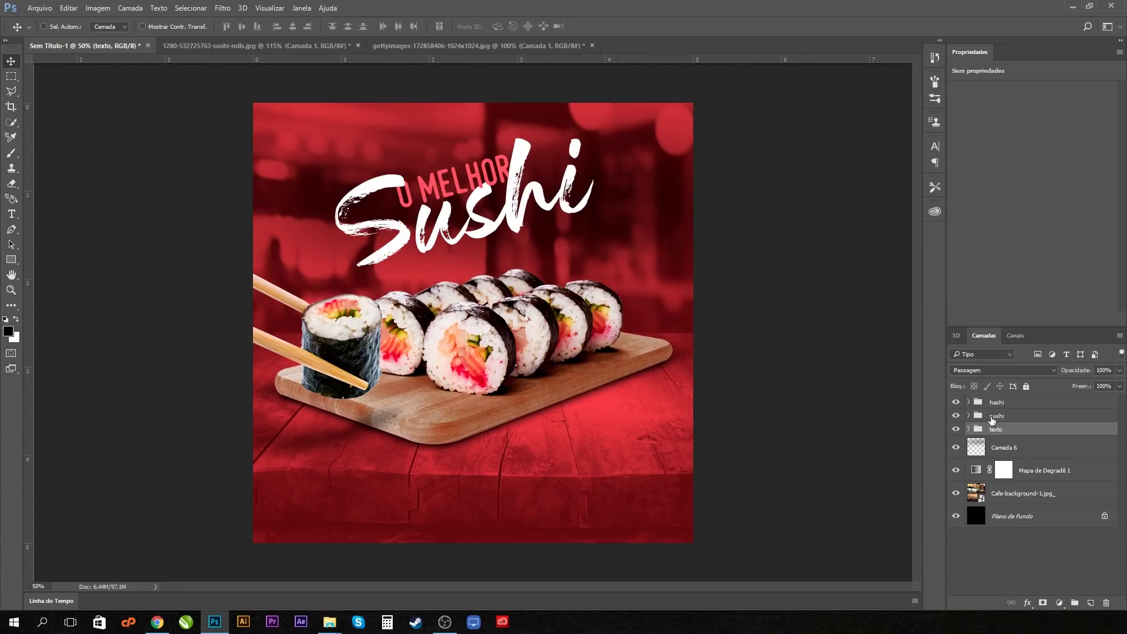
pyautogui.moveTo(558, 222); pyautogui.dragTo(568, 245)
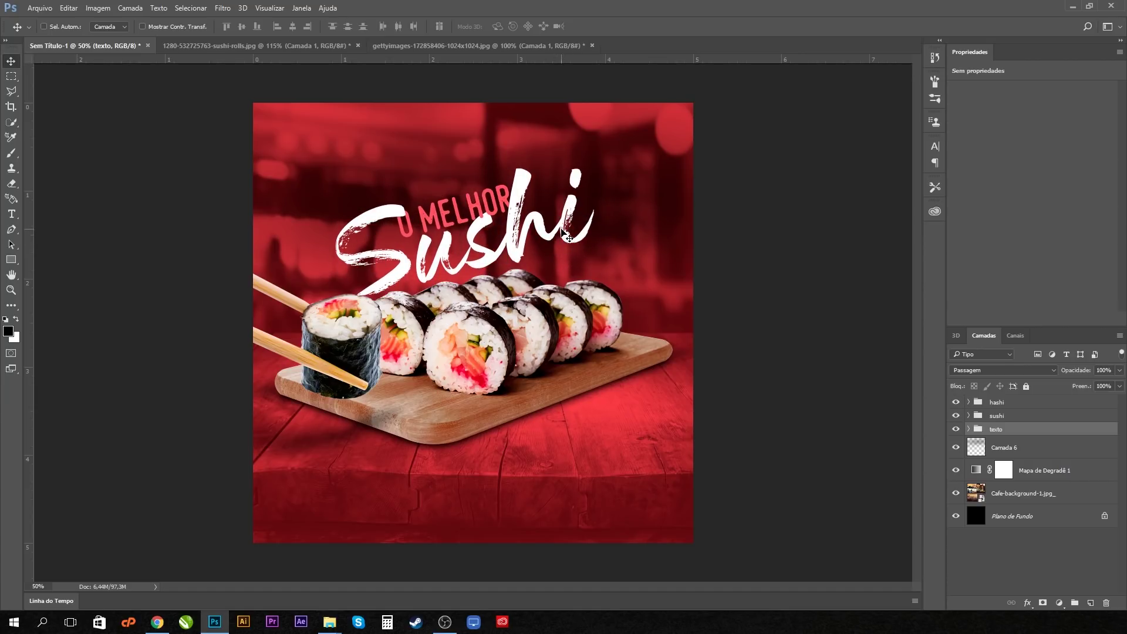
pyautogui.hotkey('ctrl', ';')
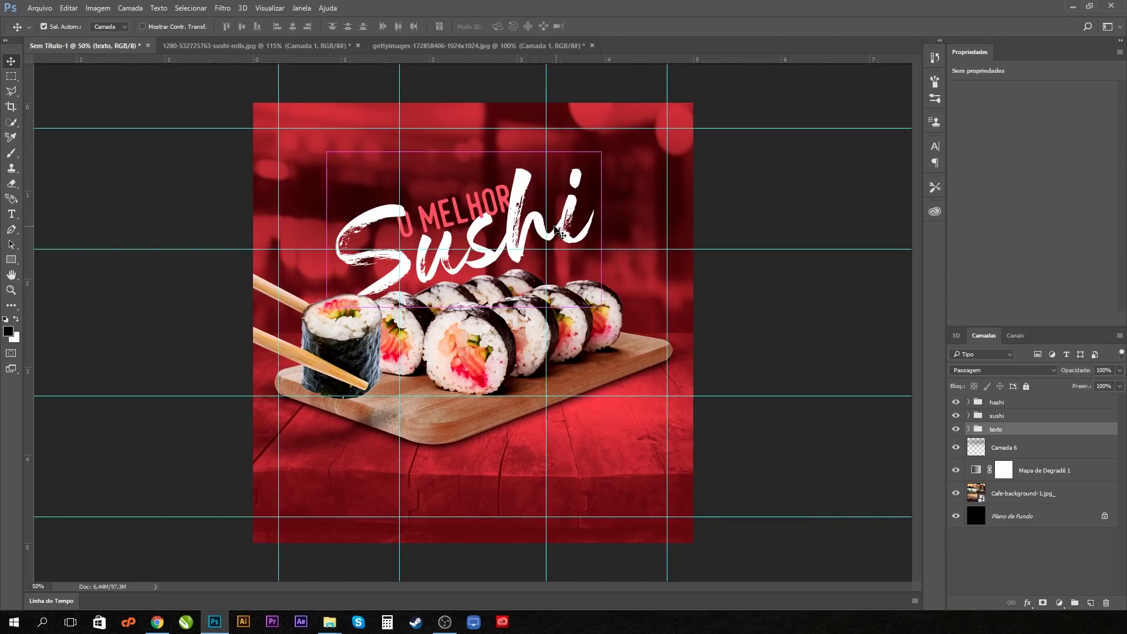
pyautogui.moveTo(531, 222)
pyautogui.mouseDown()
pyautogui.moveTo(531, 208)
pyautogui.moveTo(523, 235)
pyautogui.mouseUp()
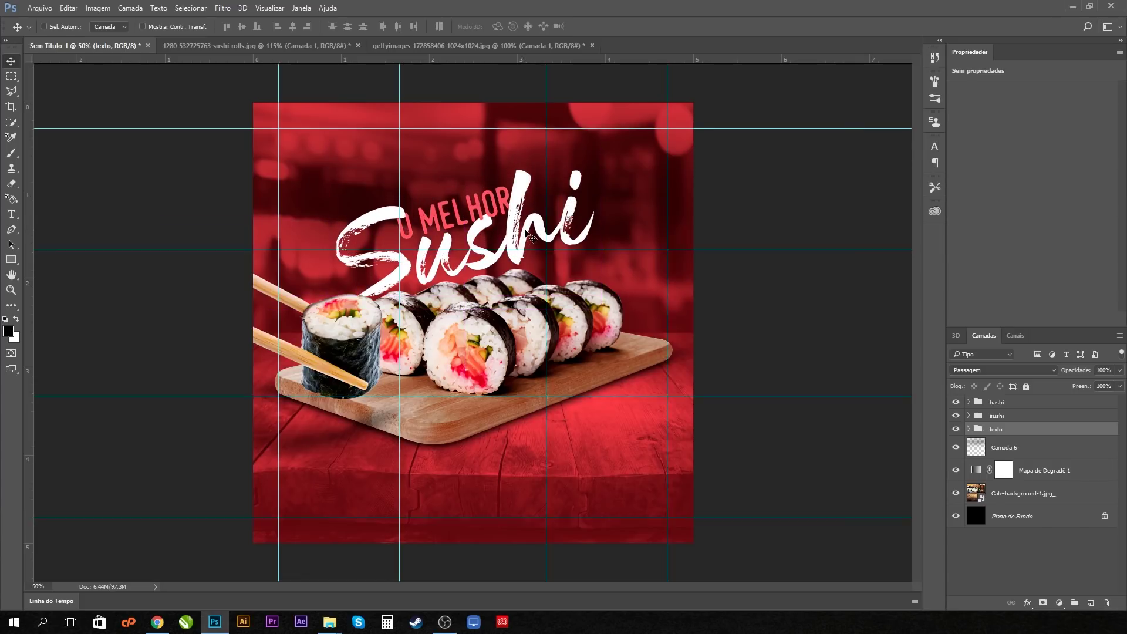
pyautogui.click(968, 430)
pyautogui.click(969, 429)
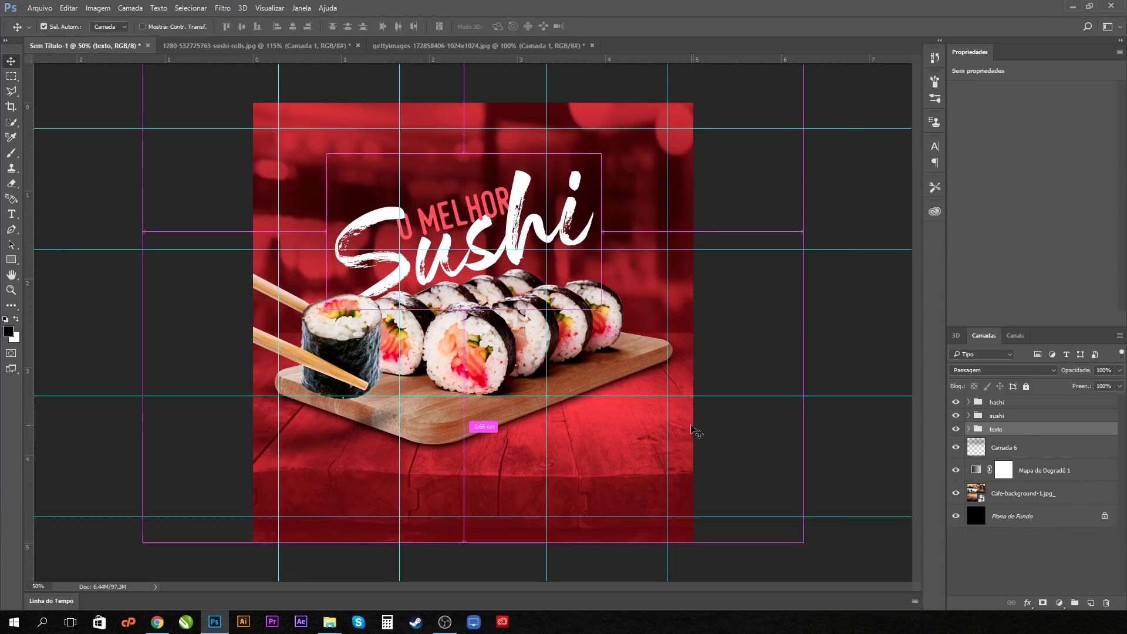
# Shrink the title group, rotate it 15° clockwise so it reads level, and nudge it slightly upward
pyautogui.hotkey('ctrl', 't')
pyautogui.moveTo(601, 151); pyautogui.dragTo(579, 173)
pyautogui.moveTo(510, 207); pyautogui.dragTo(522, 213)
pyautogui.moveTo(646, 244); pyautogui.dragTo(632, 270)
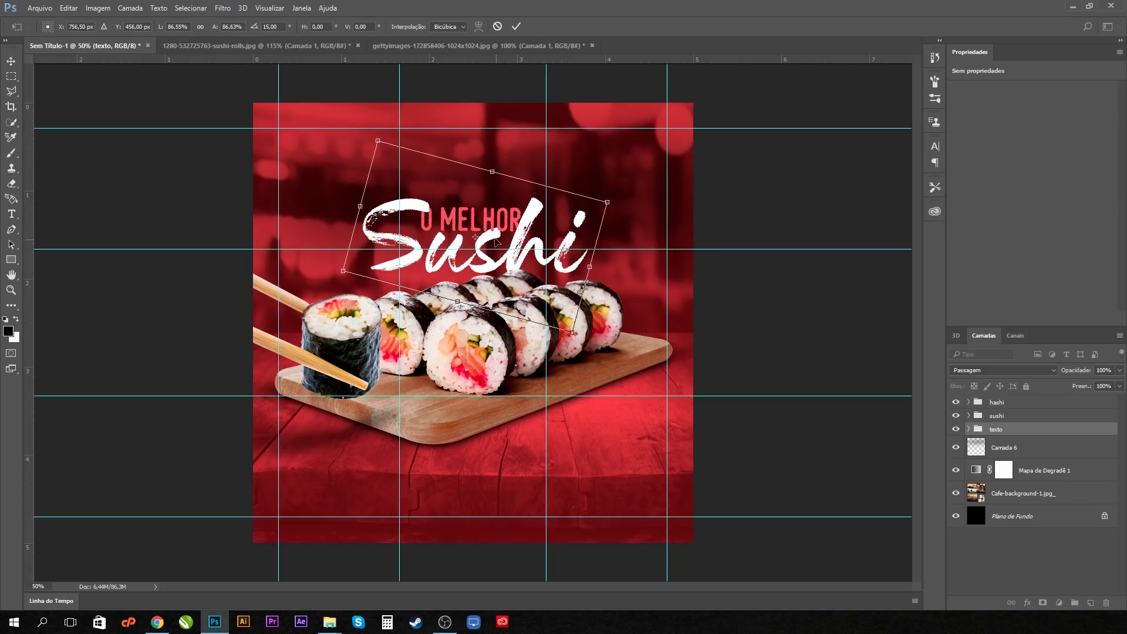
pyautogui.moveTo(599, 204); pyautogui.dragTo(615, 194)
pyautogui.press('Escape')
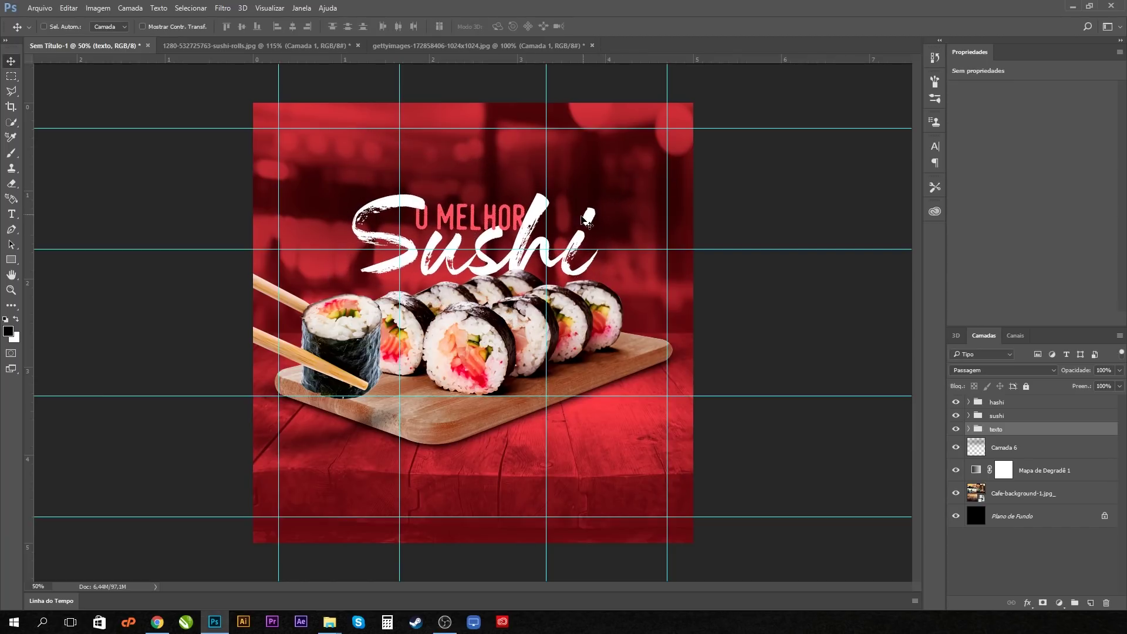
pyautogui.moveTo(517, 232); pyautogui.dragTo(511, 227)
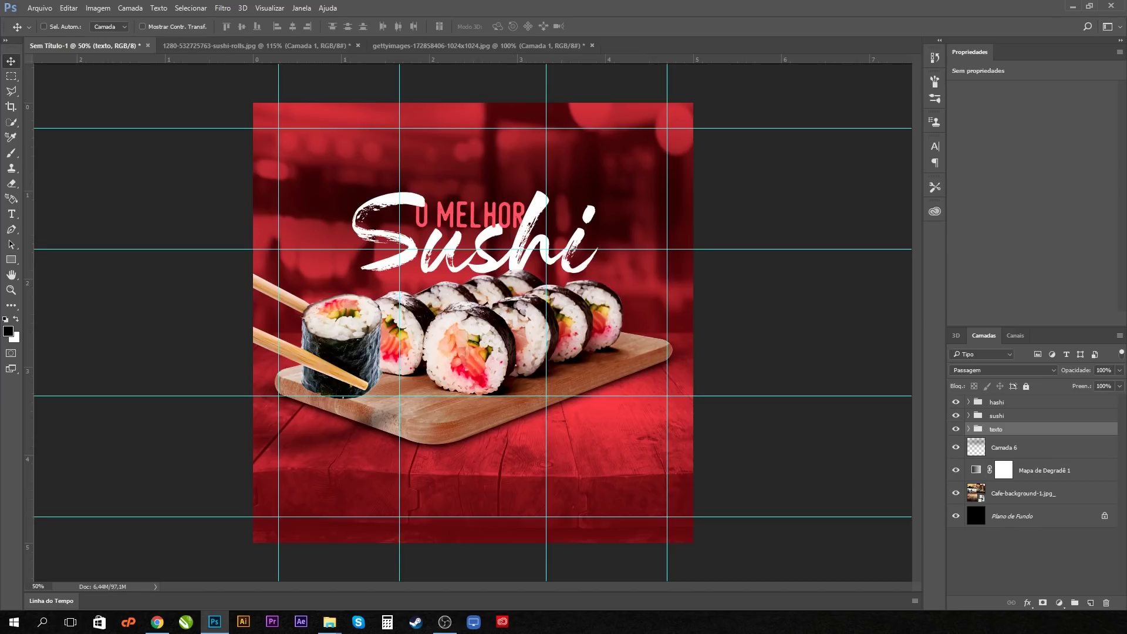
# Bring layer 03 from the 3D Instagram Like PSD into the sushi composition and shrink it to about 0.85 × 0.9 cm above the title
pyautogui.click(607, 292)
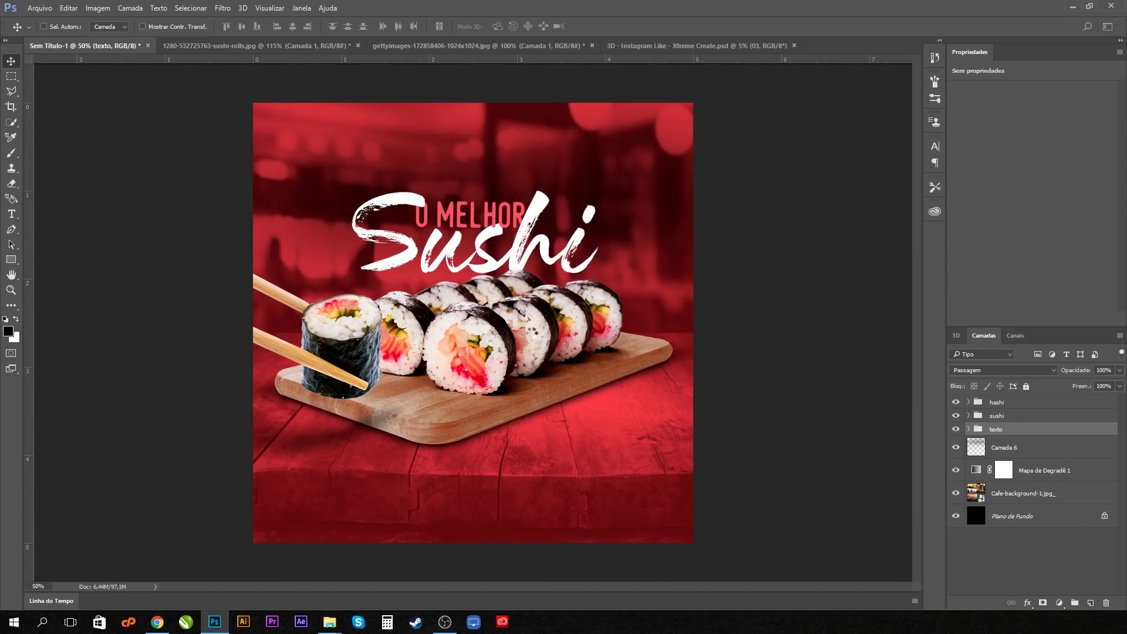
pyautogui.moveTo(532, 331); pyautogui.dragTo(532, 333)
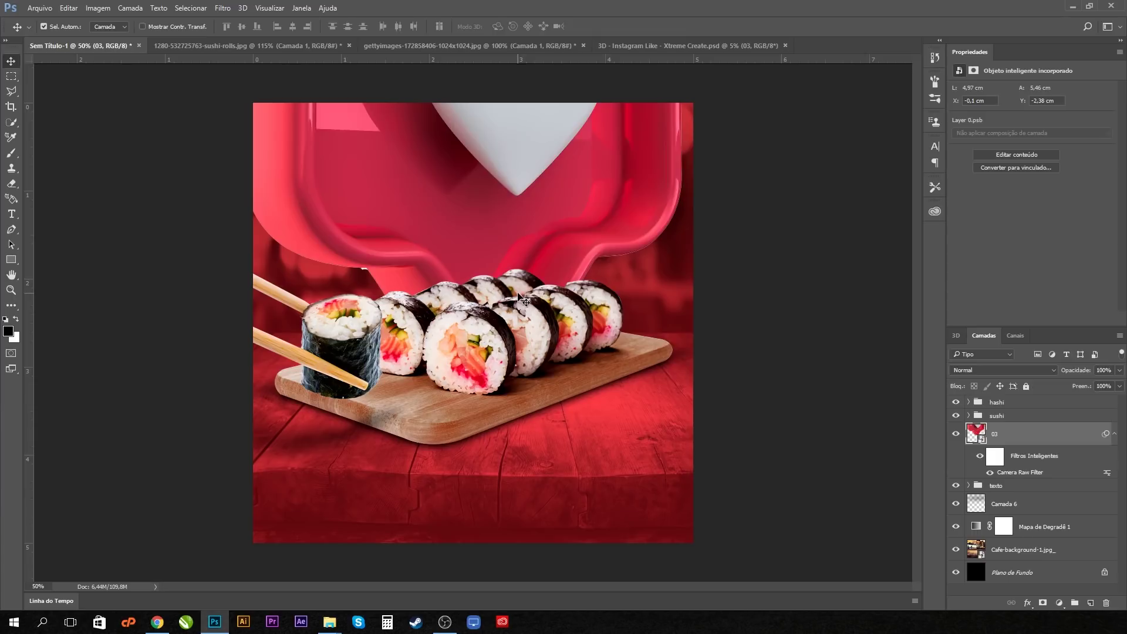
pyautogui.hotkey('ctrl', 't')
pyautogui.moveTo(237, 365); pyautogui.dragTo(390, 119)
pyautogui.moveTo(499, 174); pyautogui.dragTo(483, 194)
pyautogui.press('Return')
# Duplicate the like icon into the image's top-left corner, then rotate it and enlarge it to about 1.14 × 1.09 cm
pyautogui.moveTo(468, 151); pyautogui.dragTo(300, 167)
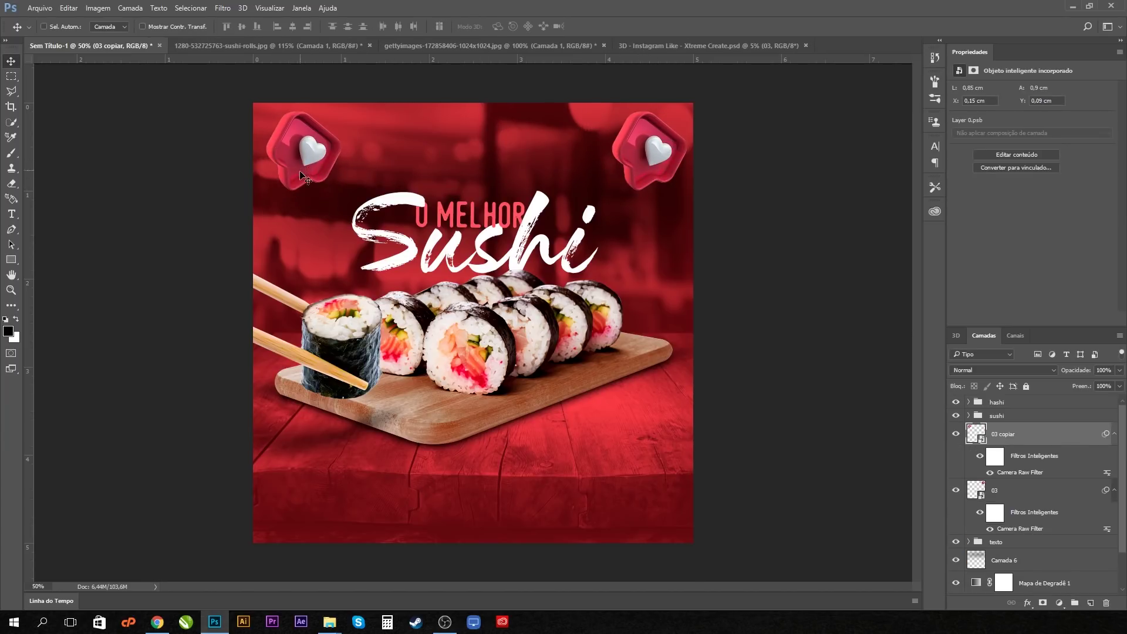
pyautogui.hotkey('ctrl', 't')
pyautogui.moveTo(401, 280); pyautogui.dragTo(462, 170)
pyautogui.moveTo(344, 177); pyautogui.dragTo(371, 193)
pyautogui.press('Return')
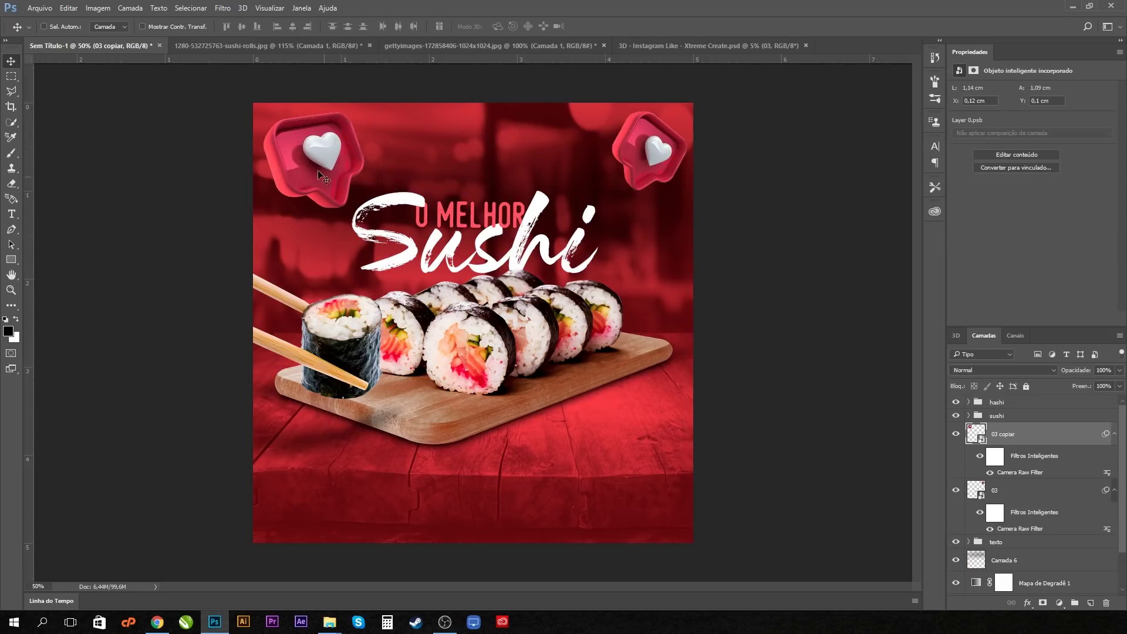
# Apply a Gaussian Blur to the like icon in the image's top-left corner and shift the icon closer to the corner
pyautogui.click(223, 7)
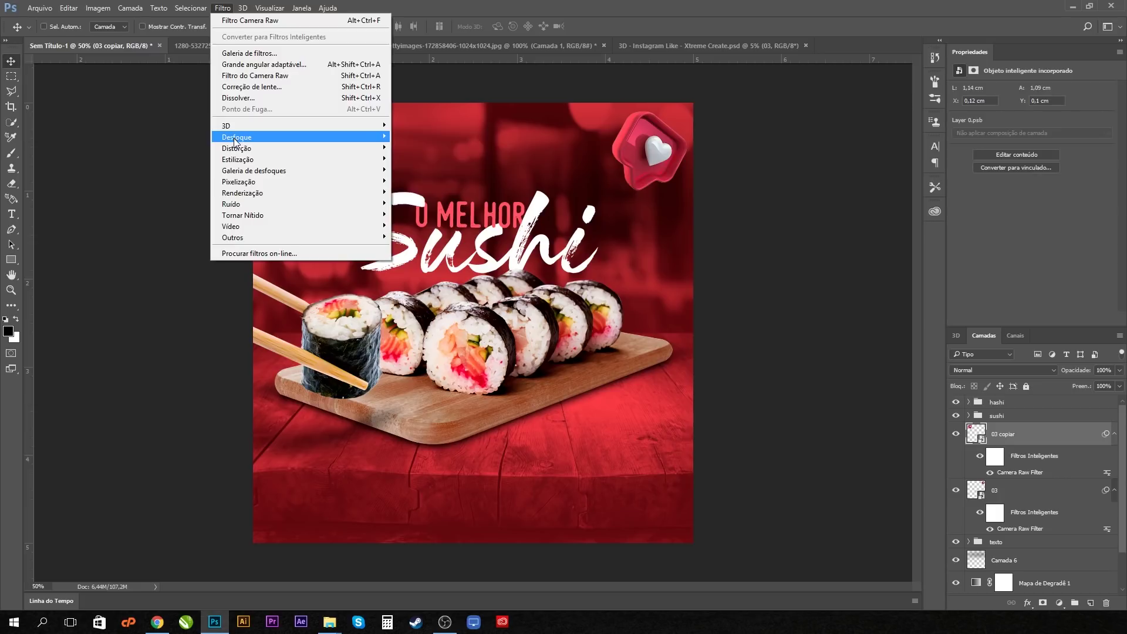
pyautogui.moveTo(245, 150)
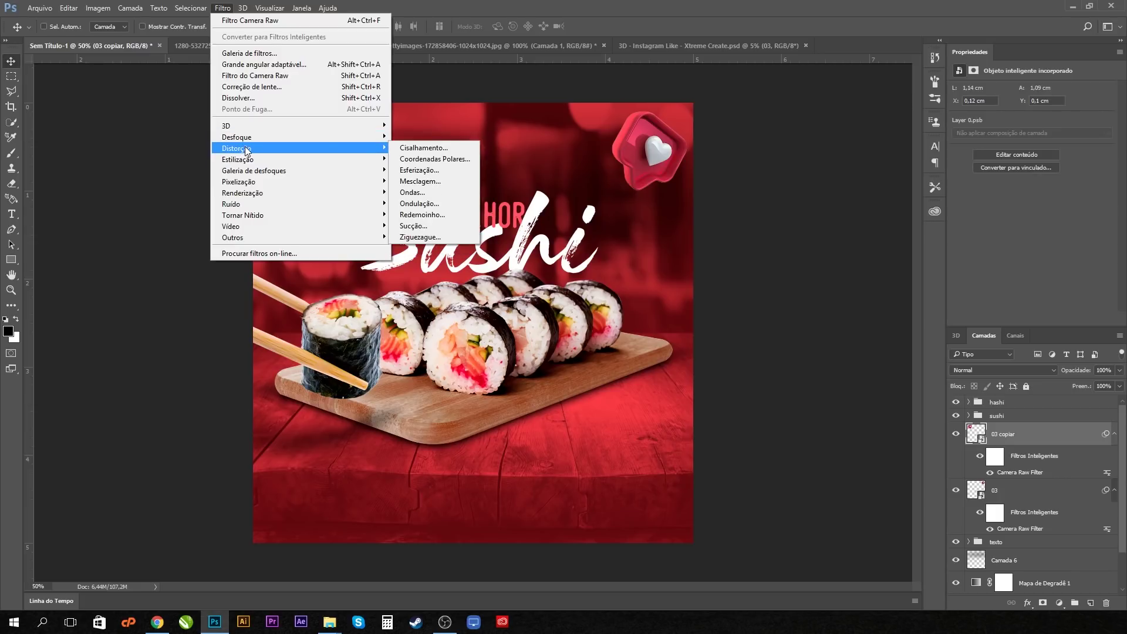
pyautogui.moveTo(346, 137)
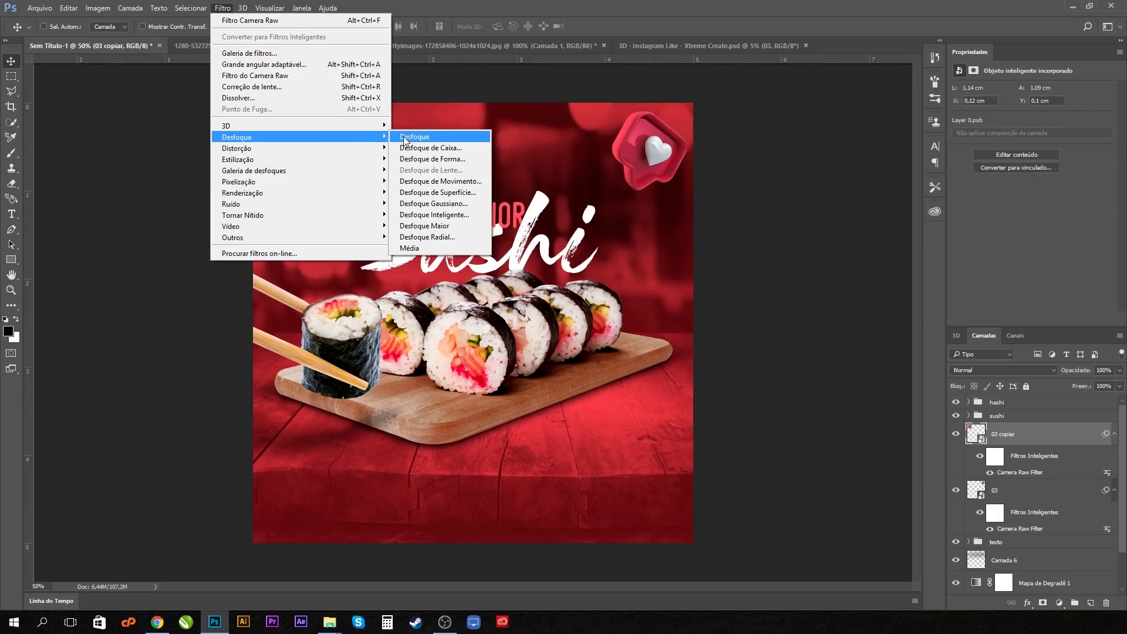
pyautogui.click(434, 204)
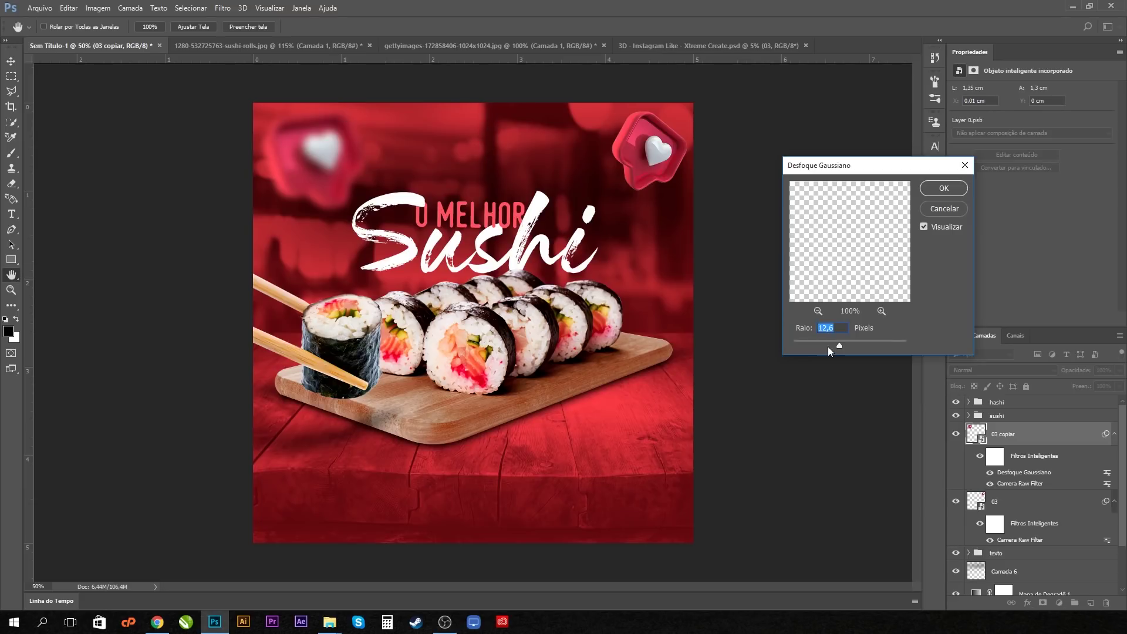
pyautogui.click(943, 188)
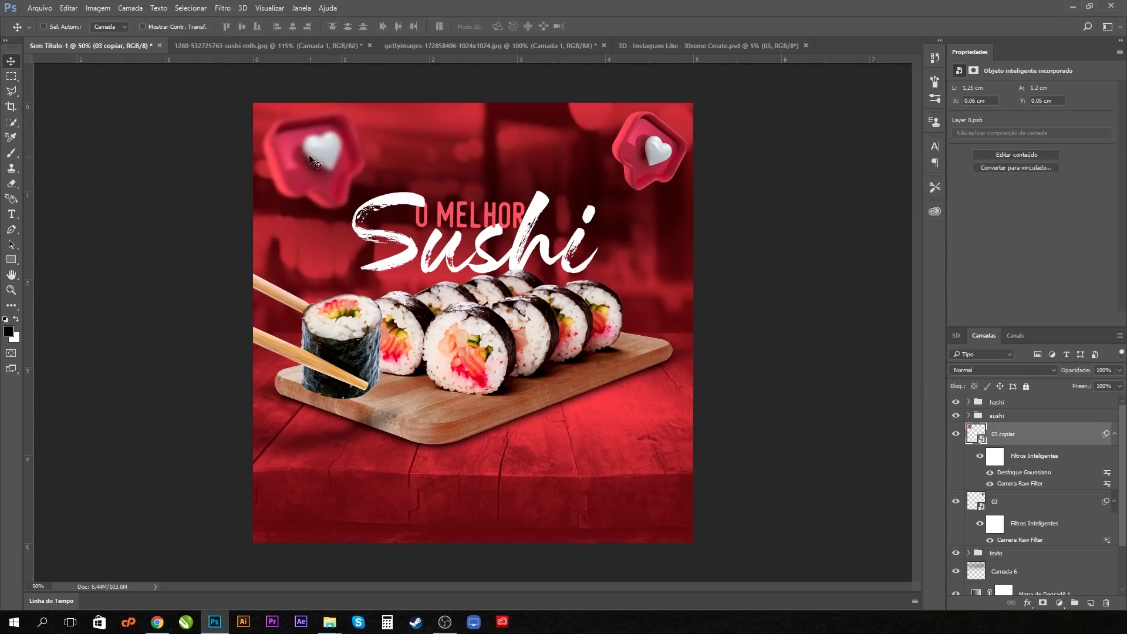
pyautogui.moveTo(309, 156); pyautogui.dragTo(293, 150)
# Lower the like icon beside the title, then place a duplicate over the table's lower-left area above all other layers
pyautogui.moveTo(654, 167); pyautogui.dragTo(650, 212)
pyautogui.moveTo(412, 416); pyautogui.dragTo(410, 417)
pyautogui.moveTo(1047, 508); pyautogui.dragTo(1024, 401)
pyautogui.moveTo(372, 407); pyautogui.dragTo(347, 445)
# Mirror and tilt the lower-left like icon, enlarging it to about 1.12 × 1.22 cm just below the board's corner
pyautogui.hotkey('ctrl', 't')
pyautogui.moveTo(456, 456); pyautogui.dragTo(437, 380)
pyautogui.moveTo(403, 466); pyautogui.dragTo(434, 484)
pyautogui.rightClick(410, 478)
pyautogui.click(447, 448)
pyautogui.moveTo(461, 436); pyautogui.dragTo(445, 397)
pyautogui.moveTo(377, 458); pyautogui.dragTo(328, 467)
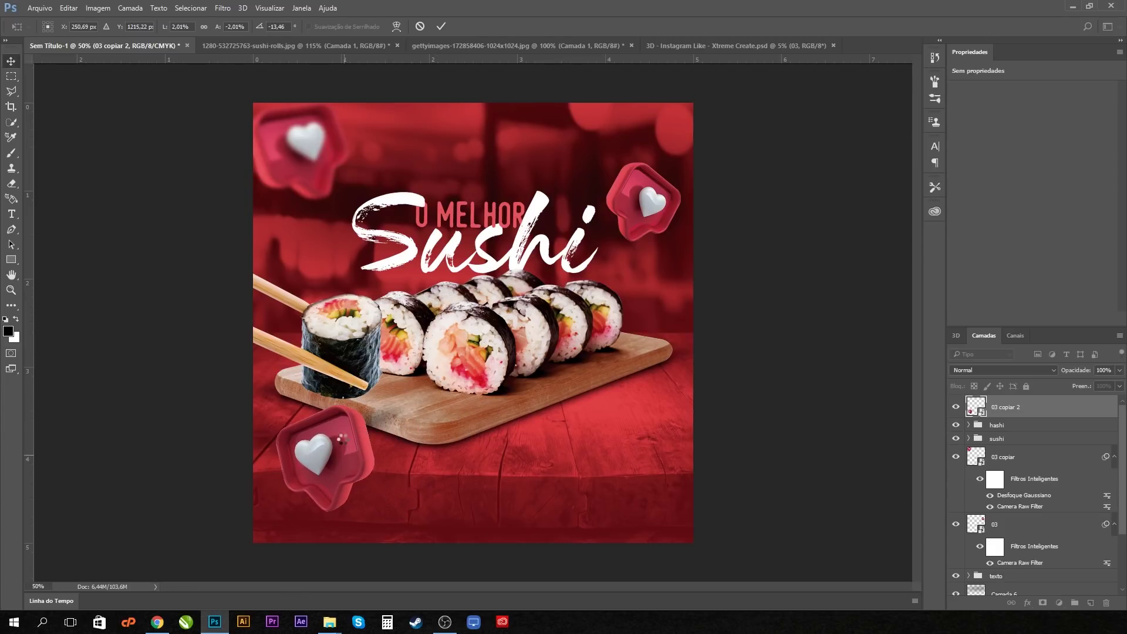
pyautogui.press('Return')
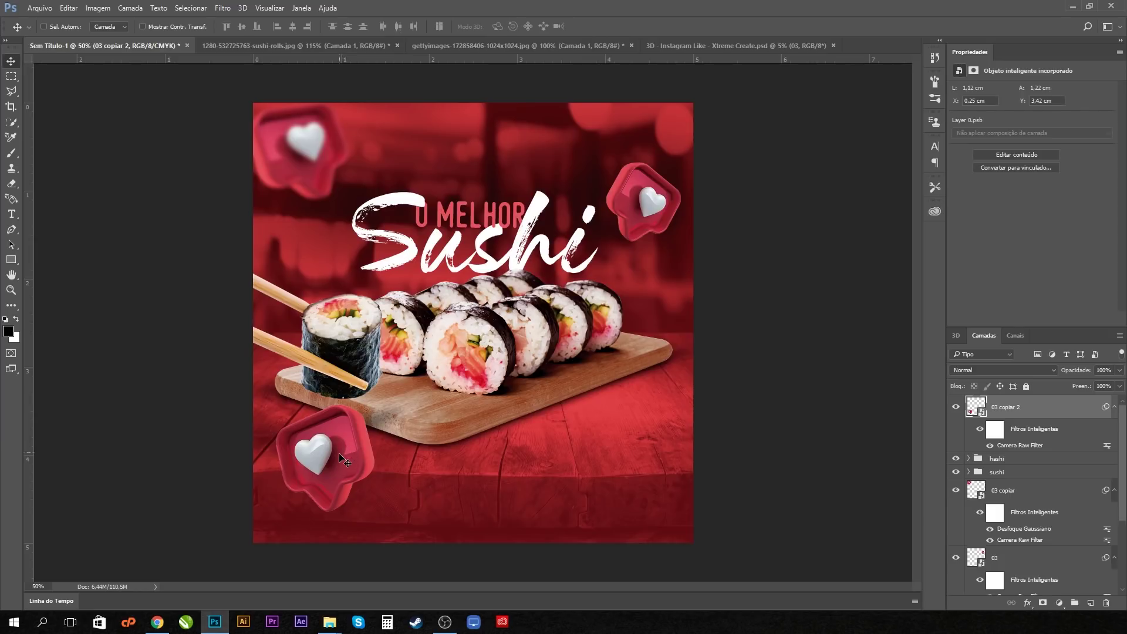
# Duplicate the lower-left like icon to the board's front-right edge, mirror it and shrink it to about 0.65 × 0.7 cm
pyautogui.moveTo(352, 464); pyautogui.dragTo(664, 387)
pyautogui.hotkey('ctrl', 't')
pyautogui.rightClick(674, 413)
pyautogui.click(704, 578)
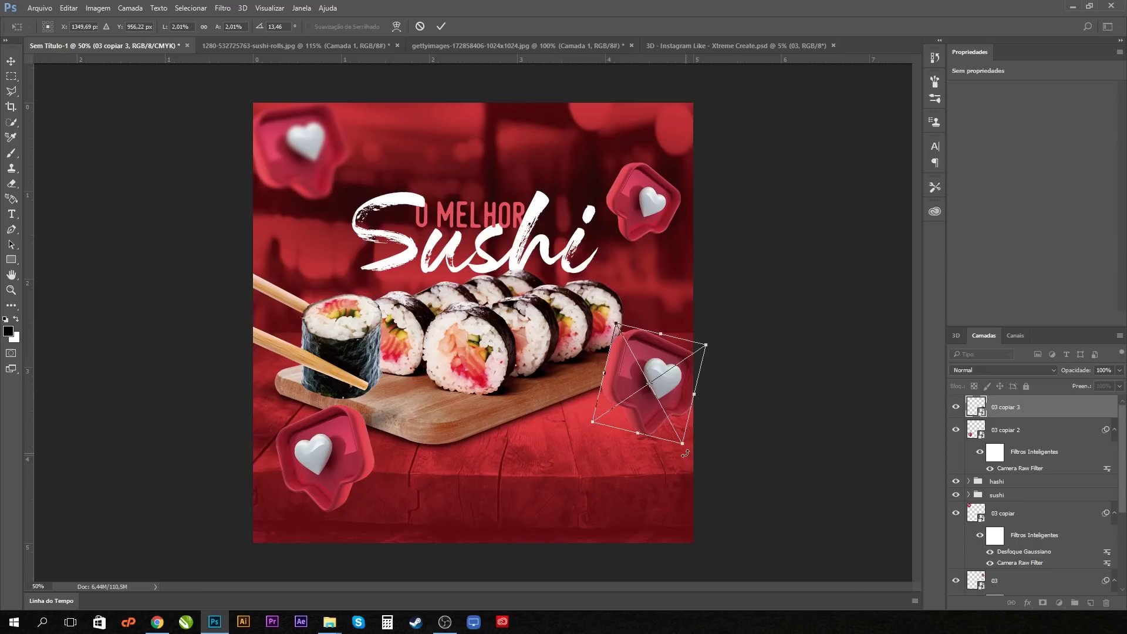
pyautogui.moveTo(682, 443); pyautogui.dragTo(555, 421)
pyautogui.press('Return')
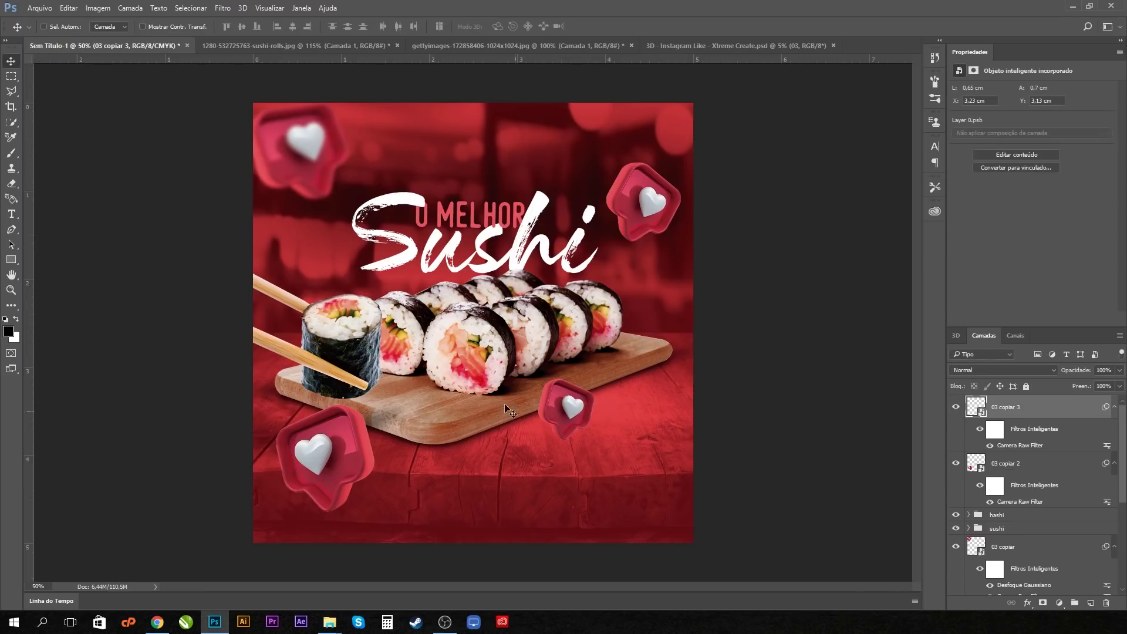
# Duplicate the blurred like icon into the lower-right corner at about 1.81 × 1.73 cm, and place another copy over the title
pyautogui.moveTo(301, 139); pyautogui.dragTo(593, 455)
pyautogui.hotkey('ctrl', 't')
pyautogui.press('Return')
pyautogui.moveTo(678, 484); pyautogui.dragTo(479, 259)
# Collapse the smart filter lists of layers 03, 03 copiar, 03 copiar 4 and 03 copiar 5
pyautogui.scroll(-5, 1048, 502)
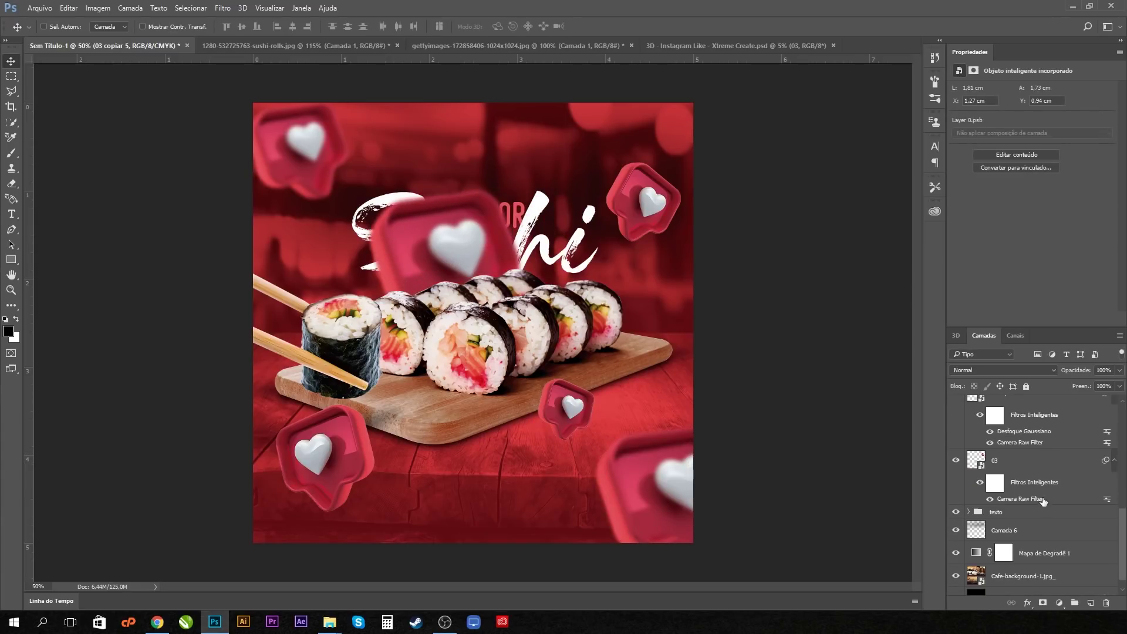
pyautogui.click(1115, 449)
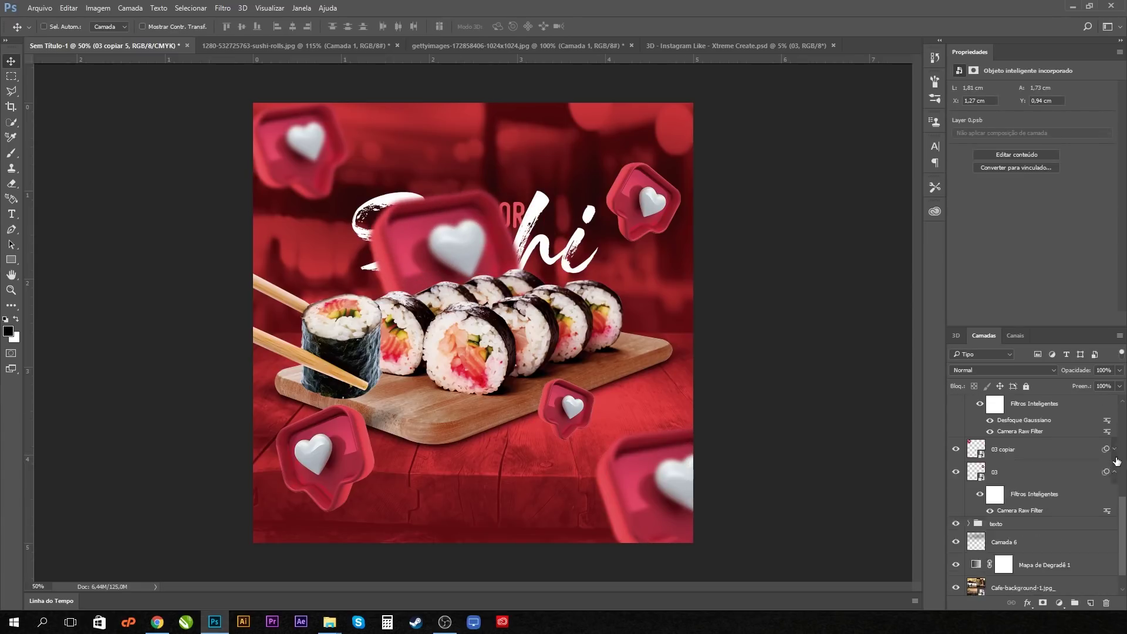
pyautogui.click(1115, 472)
pyautogui.scroll(3, 1112, 432)
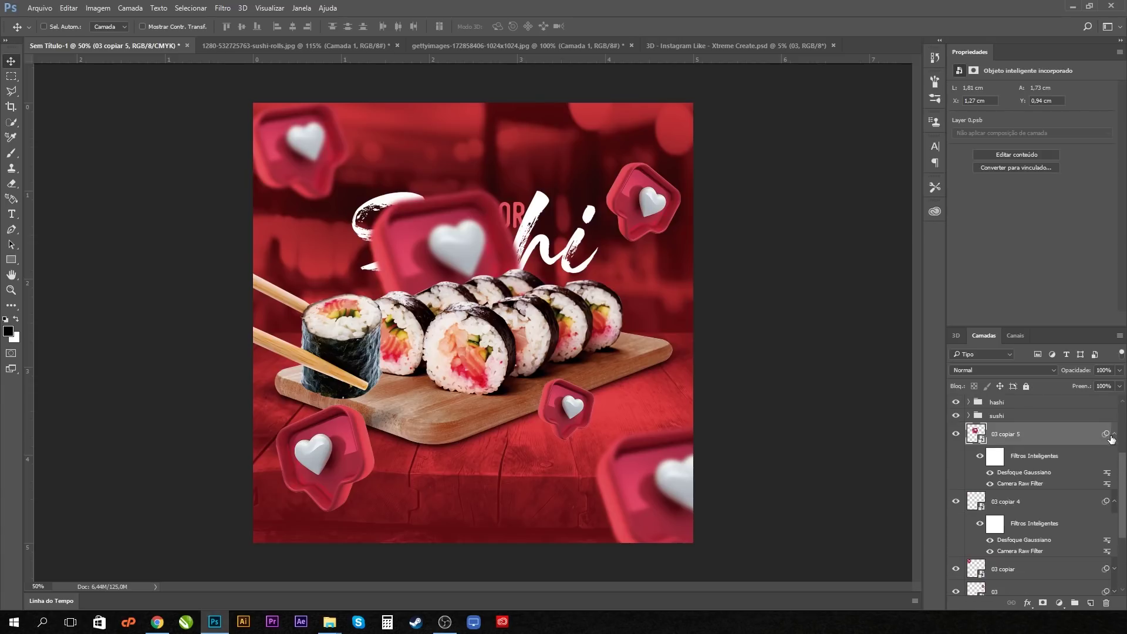
pyautogui.click(1119, 500)
pyautogui.scroll(-3, 1092, 465)
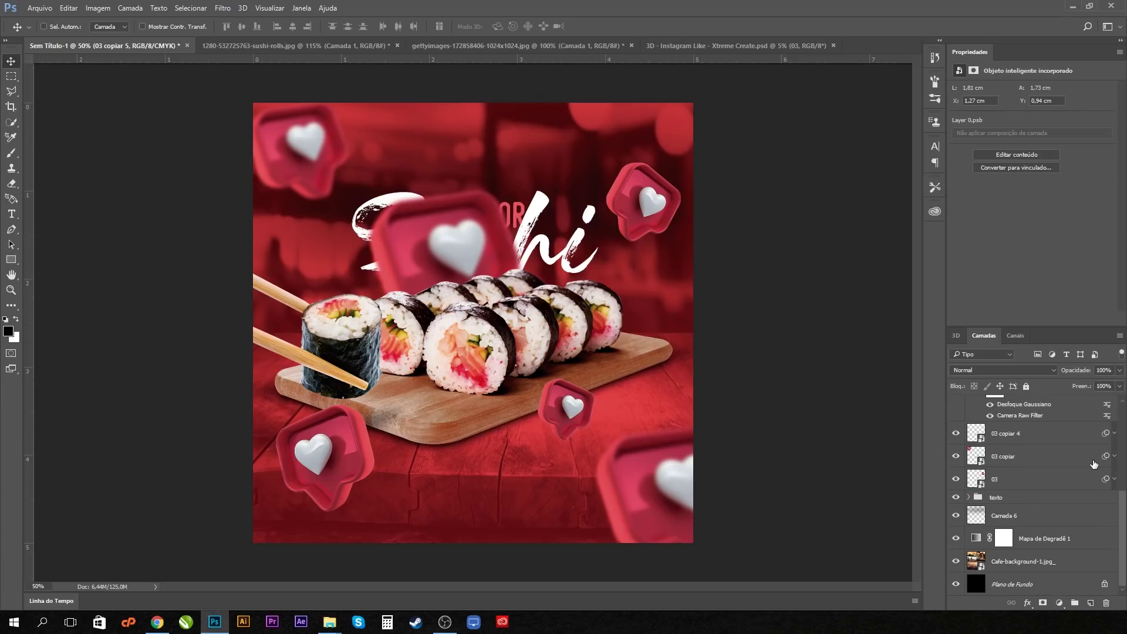
pyautogui.scroll(3, 1012, 490)
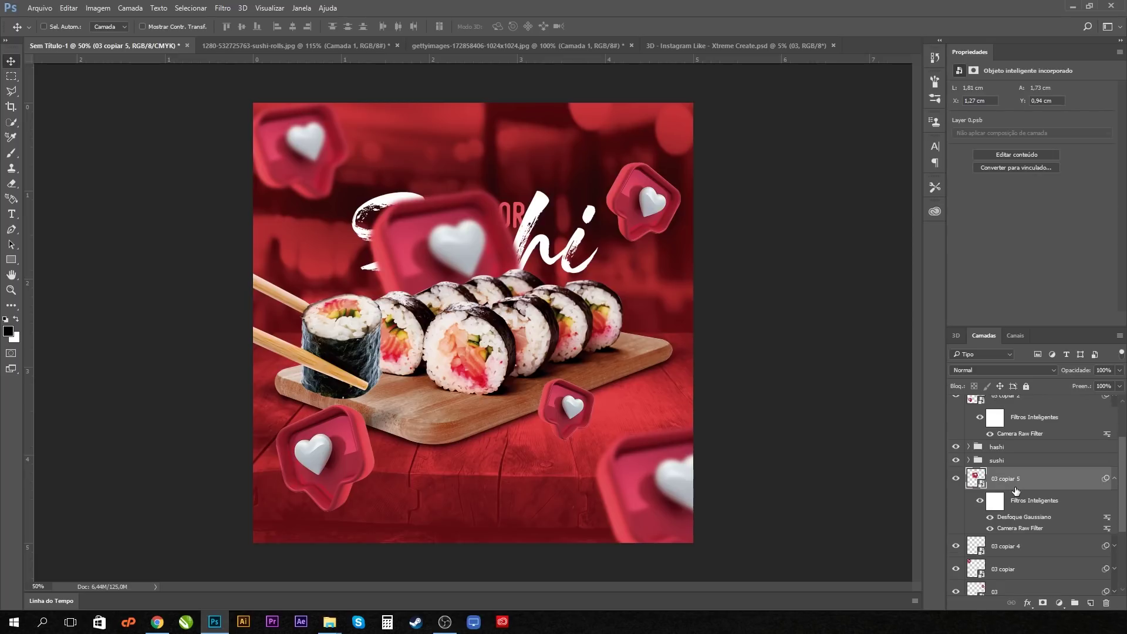
pyautogui.click(1114, 479)
# Move layer 03 copiar 5 beneath the texto group and shift the icon up and right behind the title
pyautogui.scroll(-3, 1015, 487)
pyautogui.moveTo(1048, 420); pyautogui.dragTo(1063, 523)
pyautogui.moveTo(1060, 508); pyautogui.dragTo(1059, 508)
pyautogui.moveTo(473, 268); pyautogui.dragTo(539, 217)
# Darken the blurred icon behind the title with Hue/Saturation, setting the lightness to -32
pyautogui.hotkey('ctrl', 'u')
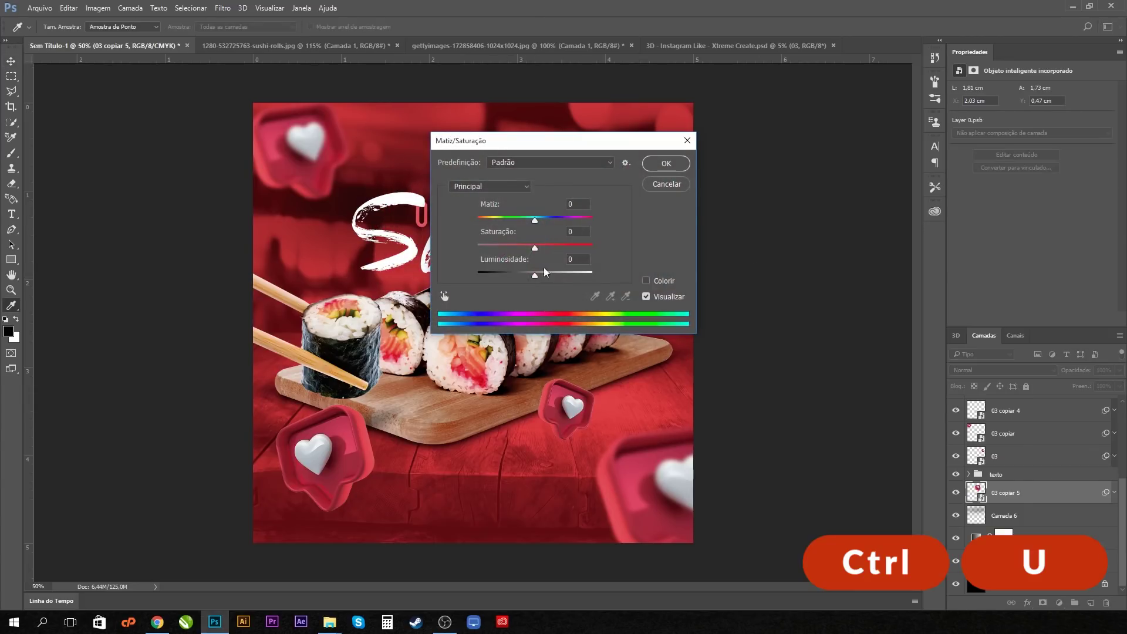
pyautogui.moveTo(555, 146); pyautogui.dragTo(829, 125)
pyautogui.moveTo(812, 254); pyautogui.dragTo(793, 254)
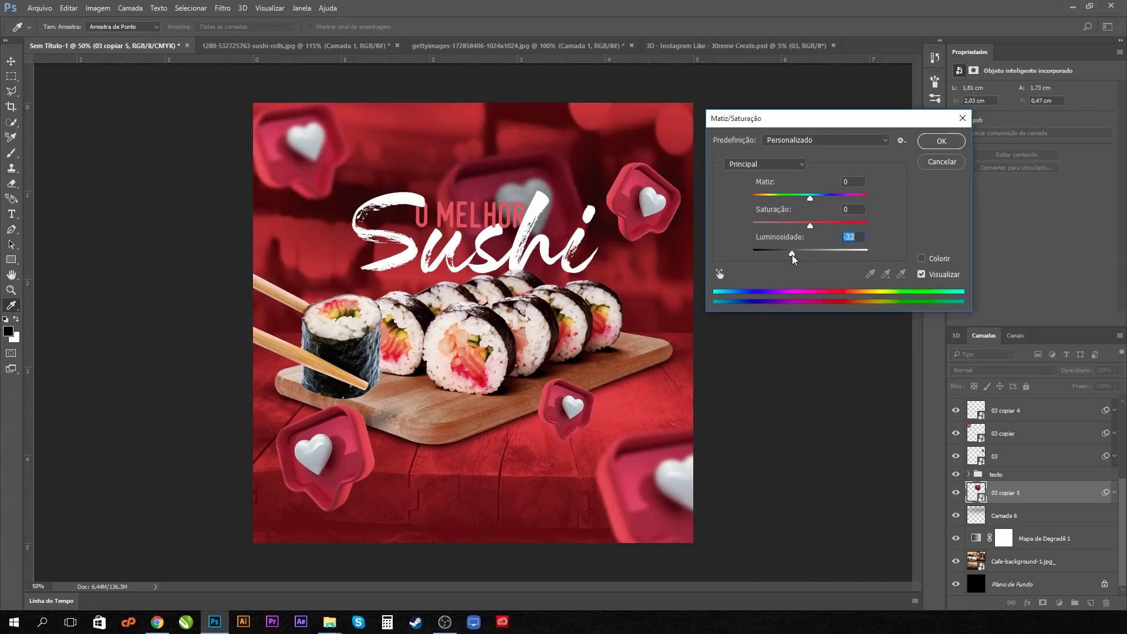
pyautogui.click(925, 144)
# Shrink the darkened icon to about 0.88 × 0.85 cm and place it behind the end of the word "Sushi"
pyautogui.moveTo(669, 263); pyautogui.dragTo(551, 296)
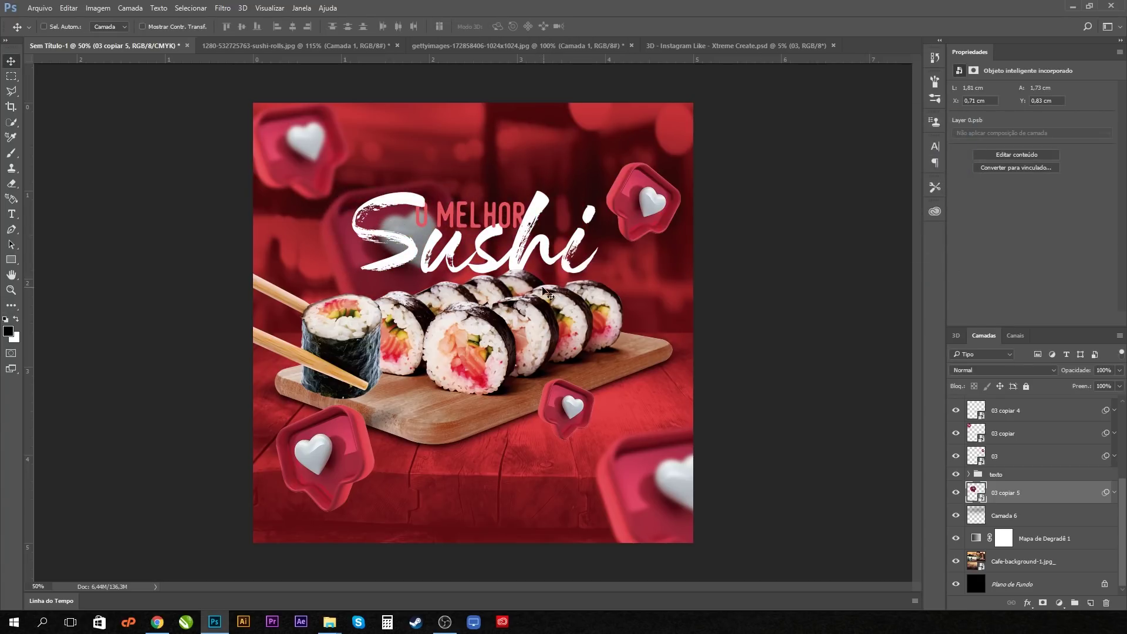
pyautogui.hotkey('ctrl', 't')
pyautogui.moveTo(310, 205); pyautogui.dragTo(586, 261)
pyautogui.press('Return')
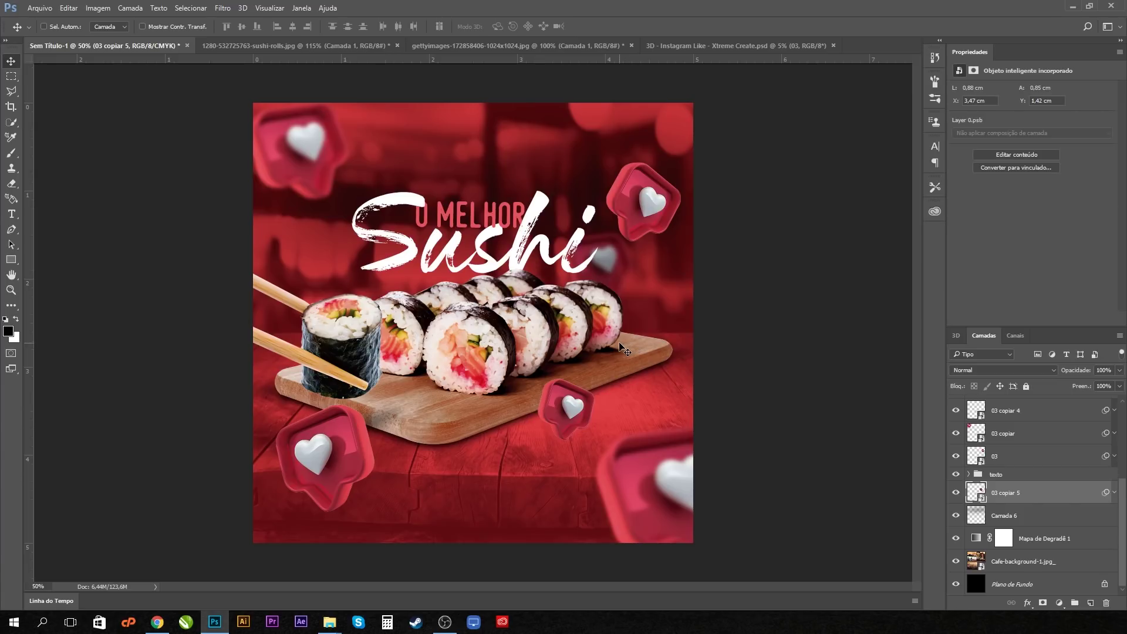
# Move the sharp lower-left like icon up toward the board and shrink it to about 0.97 × 1.05 cm
pyautogui.keyDown('ctrl'); pyautogui.click(346, 465); pyautogui.keyUp('ctrl')
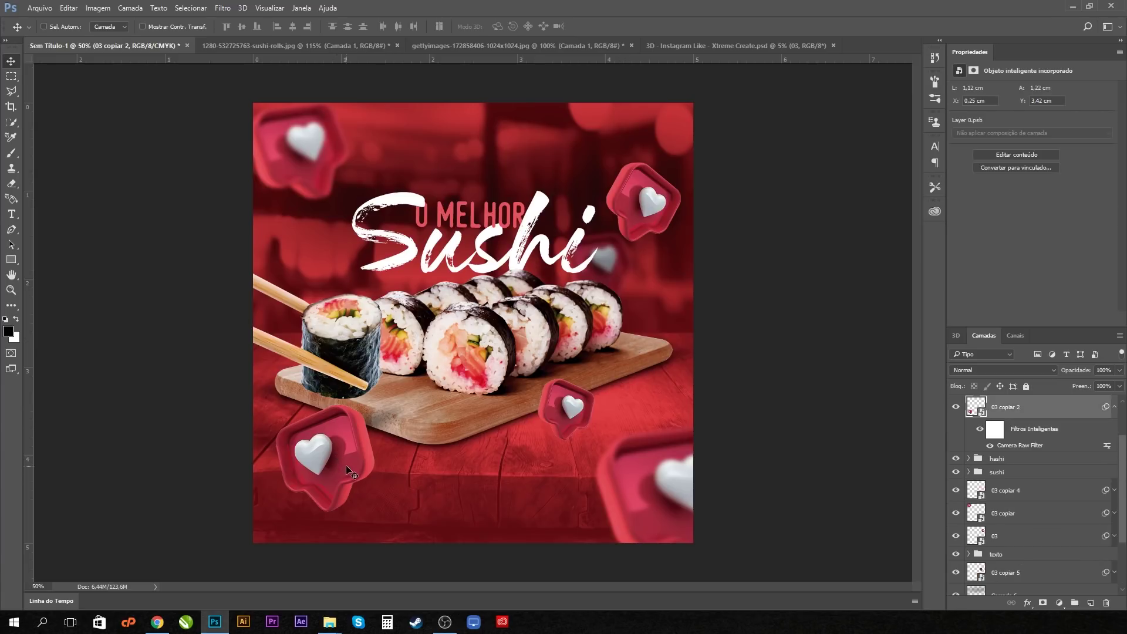
pyautogui.moveTo(346, 465); pyautogui.dragTo(333, 444)
pyautogui.hotkey('ctrl', 't')
pyautogui.moveTo(358, 491); pyautogui.dragTo(353, 466)
pyautogui.press('Return')
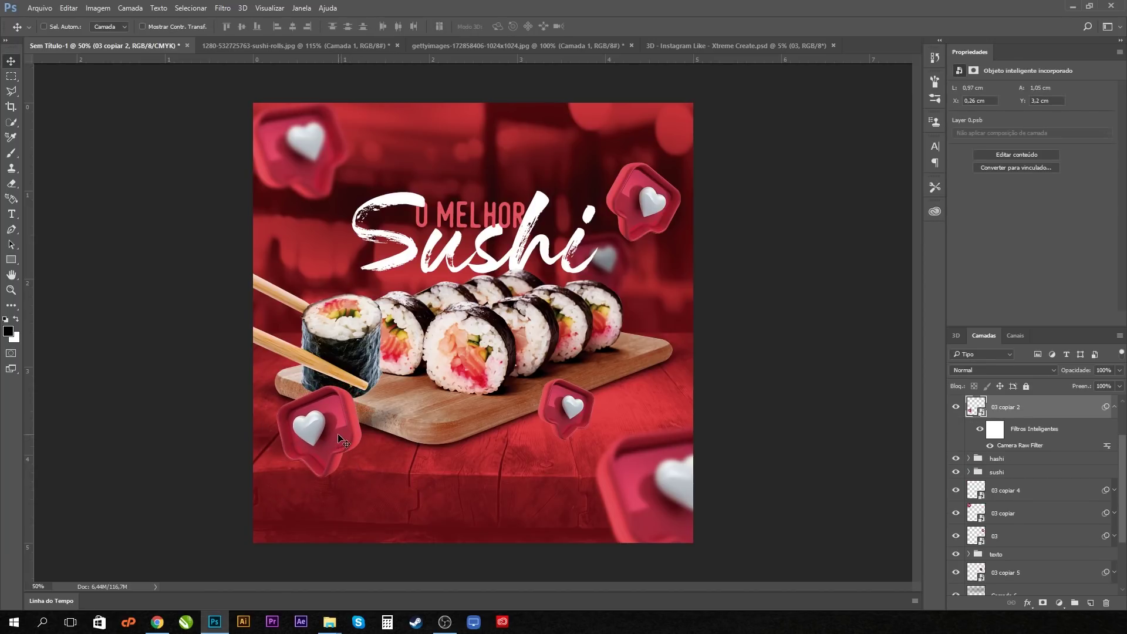
# Duplicate the blurred lower-right icon into the lower-left corner, enlarge it to about 2.34 × 2.23 cm and stack it above 03 copiar 2
pyautogui.moveTo(680, 502); pyautogui.dragTo(235, 553)
pyautogui.hotkey('ctrl', 't')
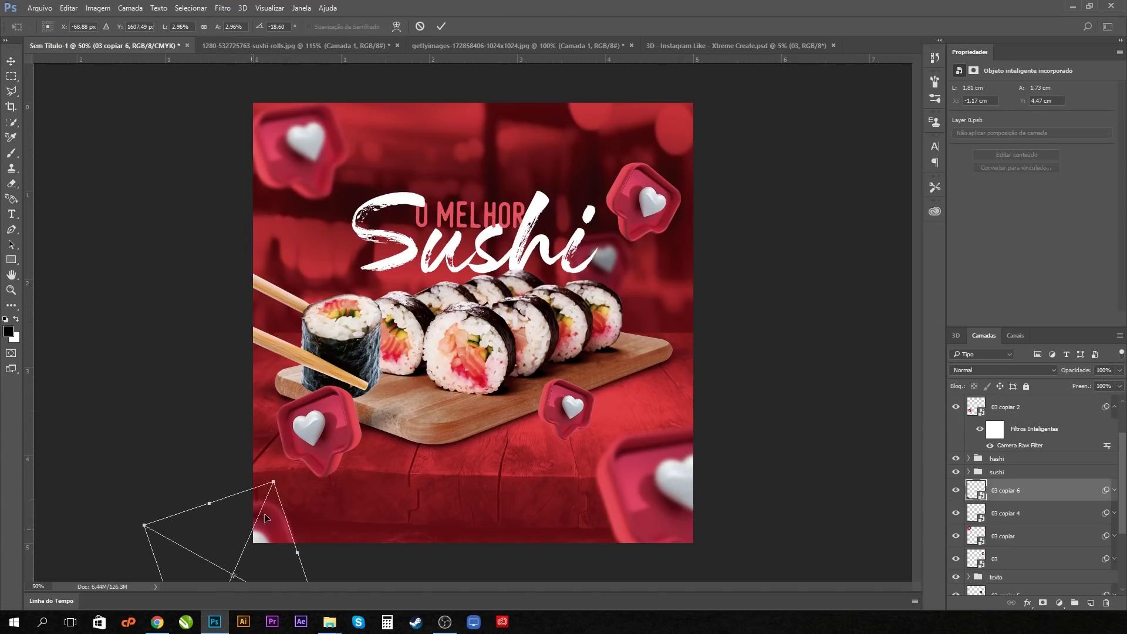
pyautogui.moveTo(276, 481); pyautogui.dragTo(315, 433)
pyautogui.press('Return')
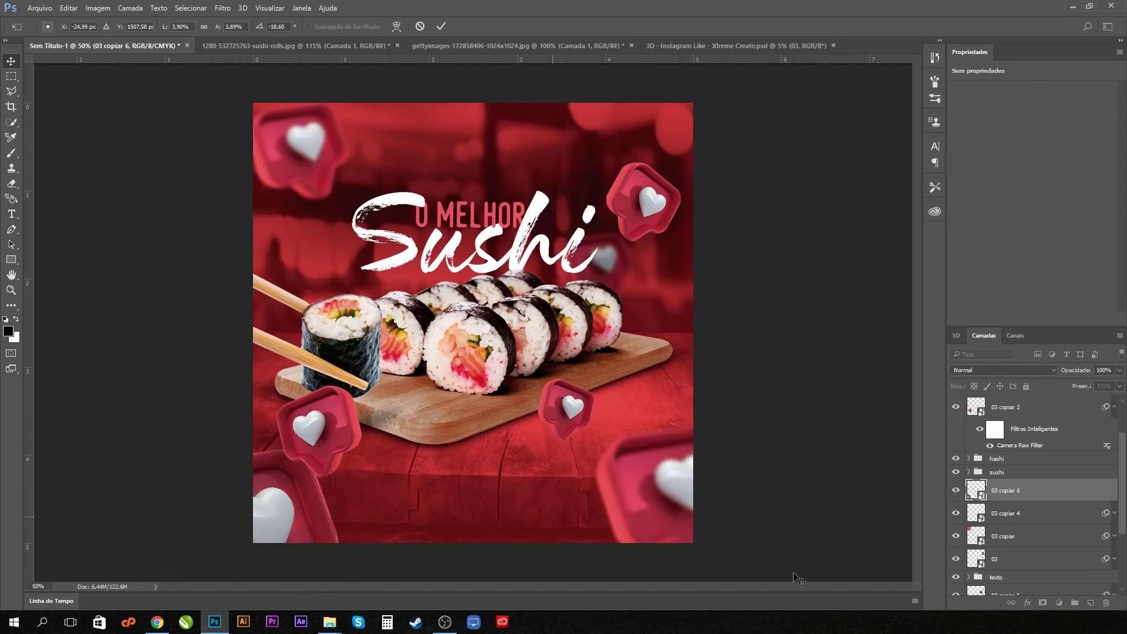
pyautogui.moveTo(1065, 497); pyautogui.dragTo(1050, 398)
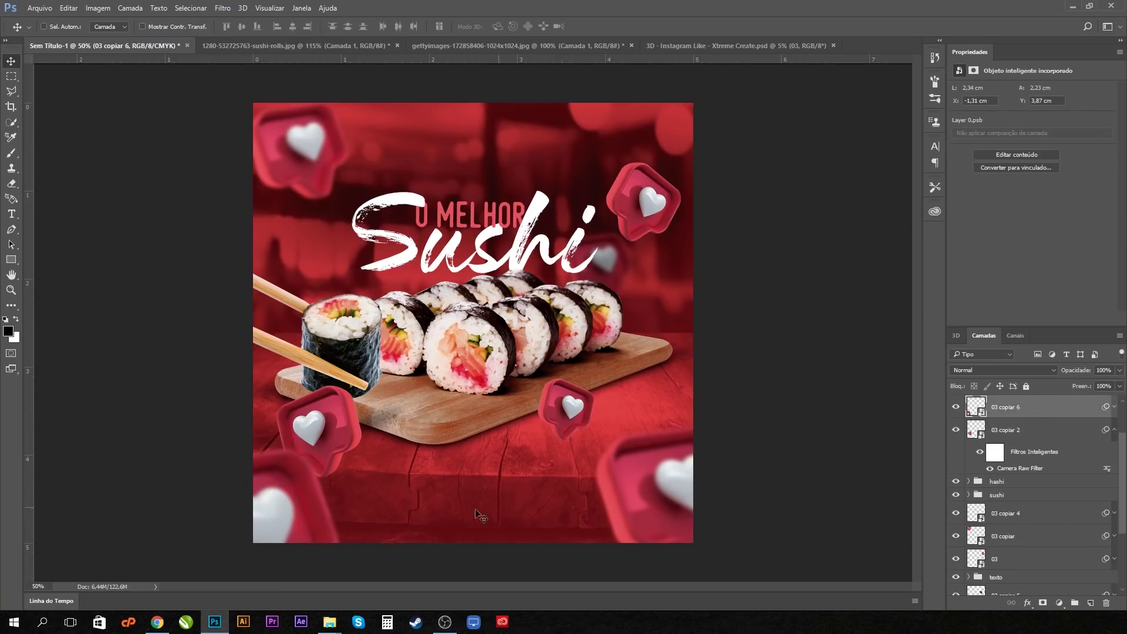
pyautogui.moveTo(287, 496); pyautogui.dragTo(296, 492)
# Darken the large blurred icon in the lower-left corner by lowering its Hue/Saturation lightness
pyautogui.hotkey('ctrl', 'u')
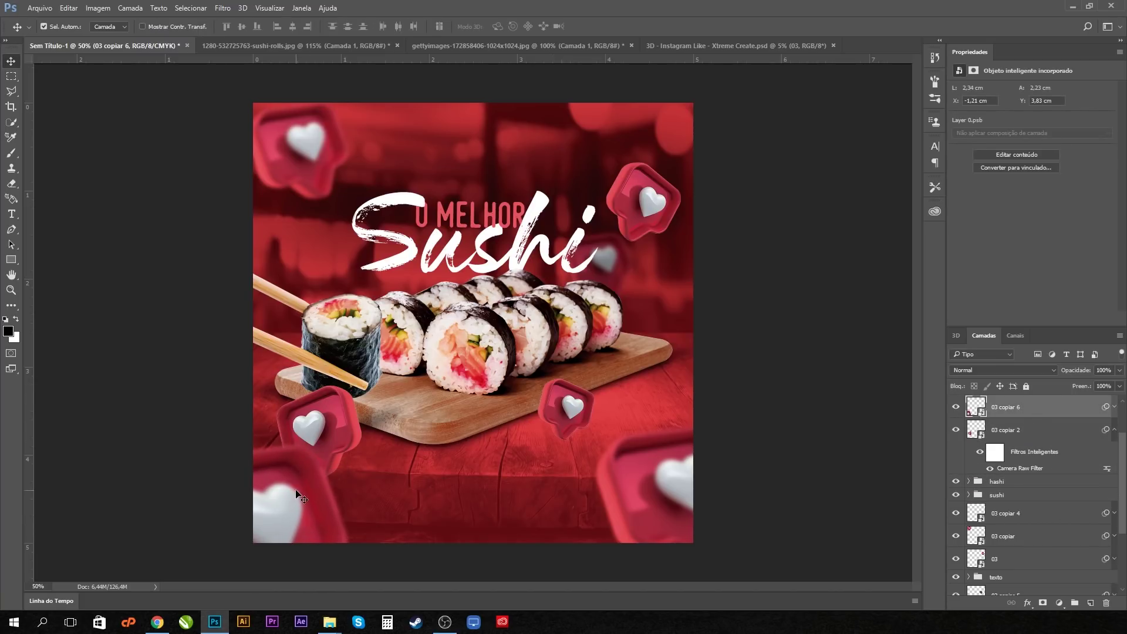
pyautogui.moveTo(810, 255); pyautogui.dragTo(794, 254)
pyautogui.click(938, 147)
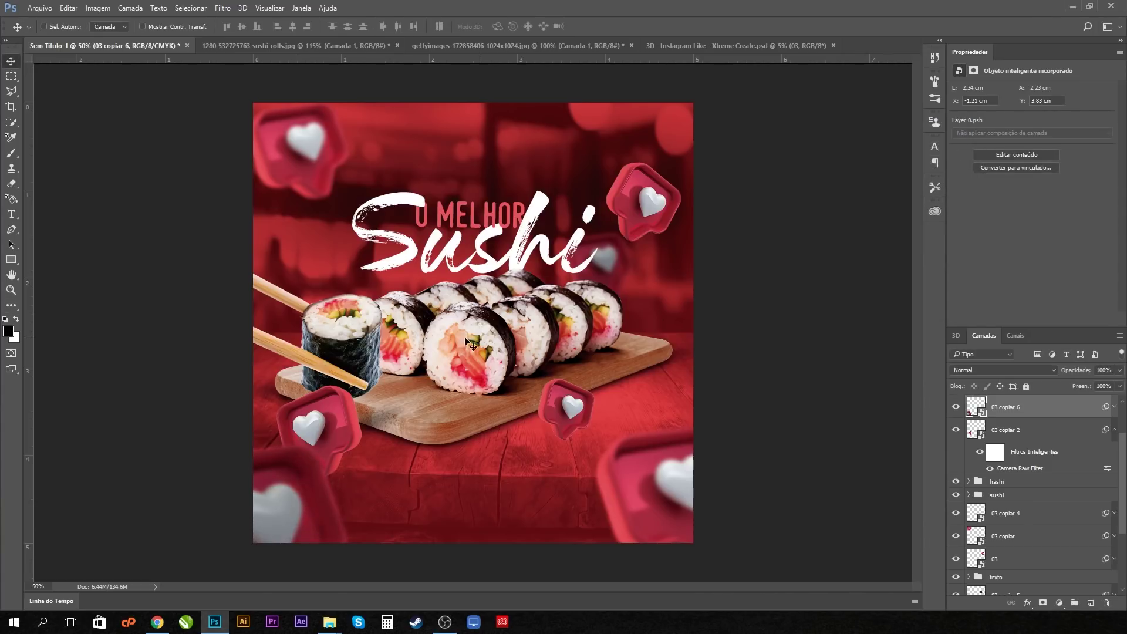
# Rotate the sharp icon by the board's left corner and shrink it to about 0.77 × 0.73 cm below the chopsticks
pyautogui.keyDown('ctrl'); pyautogui.click(339, 419); pyautogui.keyUp('ctrl')
pyautogui.moveTo(343, 420); pyautogui.dragTo(346, 411)
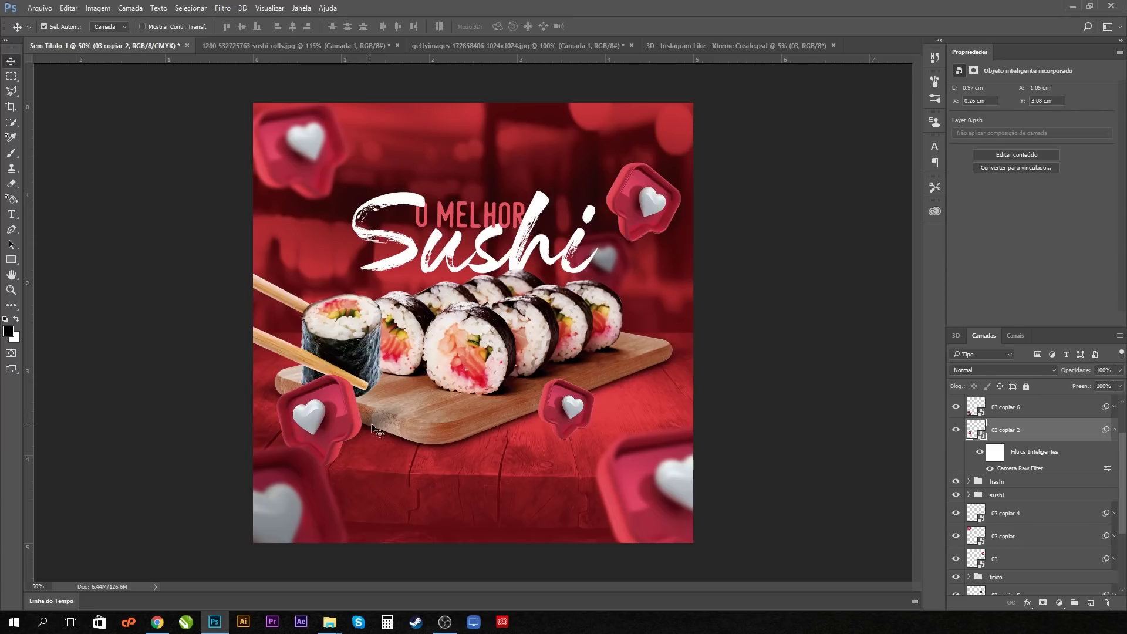
pyautogui.hotkey('ctrl', 't')
pyautogui.moveTo(405, 485); pyautogui.dragTo(378, 510)
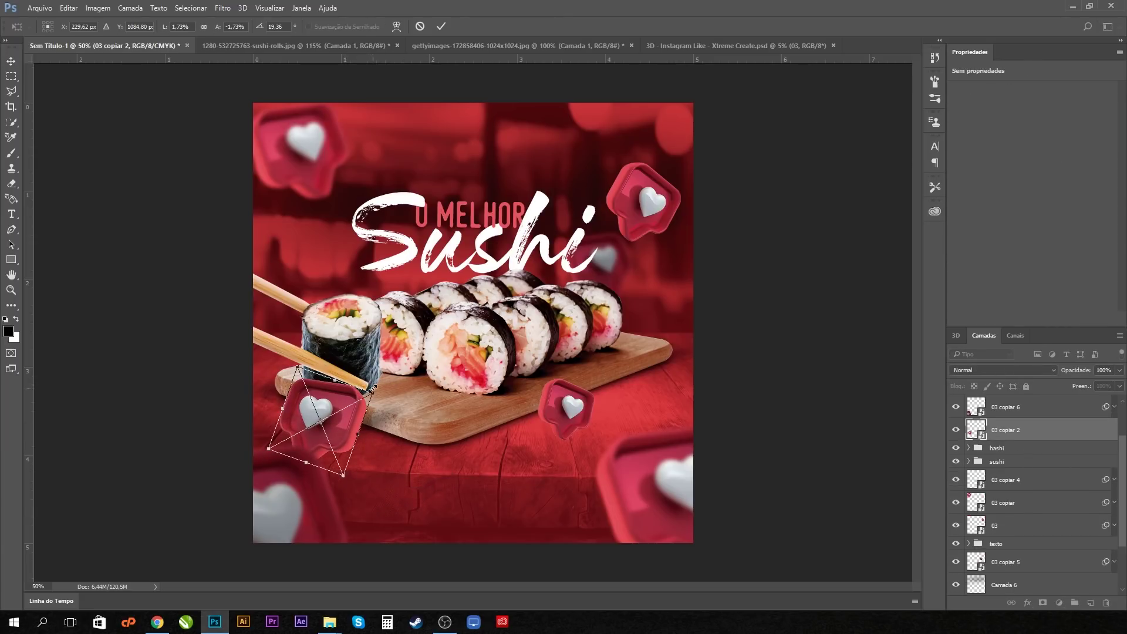
pyautogui.moveTo(374, 387); pyautogui.dragTo(359, 403)
pyautogui.press('Return')
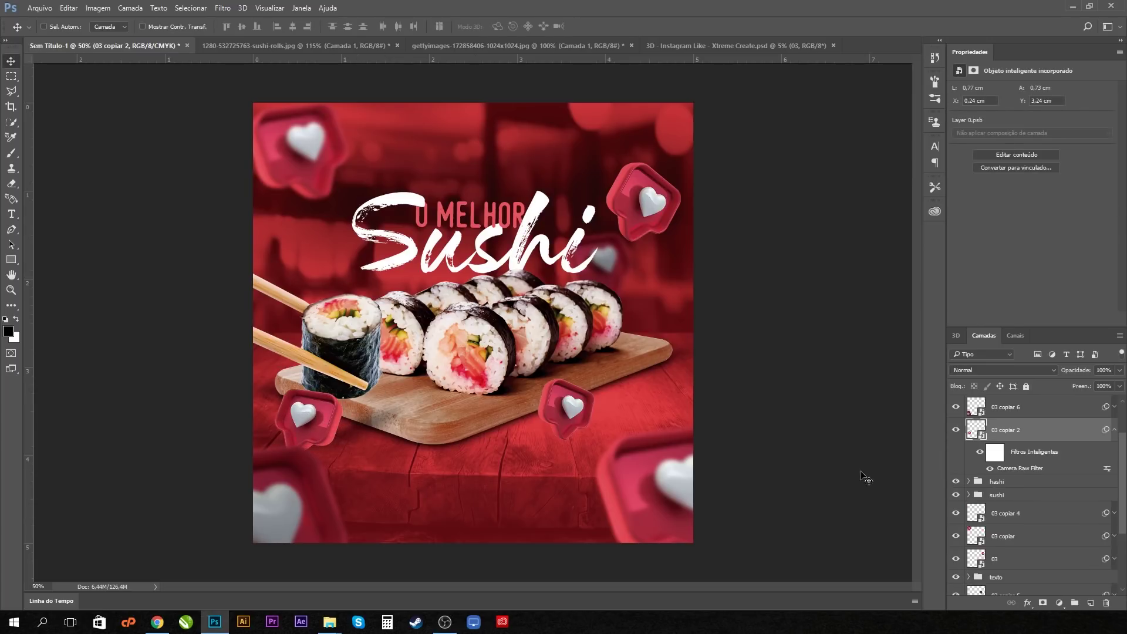
# Enlarge the café background to about 9.36 × 8.9 cm with a very slight tilt, and position it at about X -2.49 cm
pyautogui.scroll(-3, 991, 488)
pyautogui.click(1022, 565)
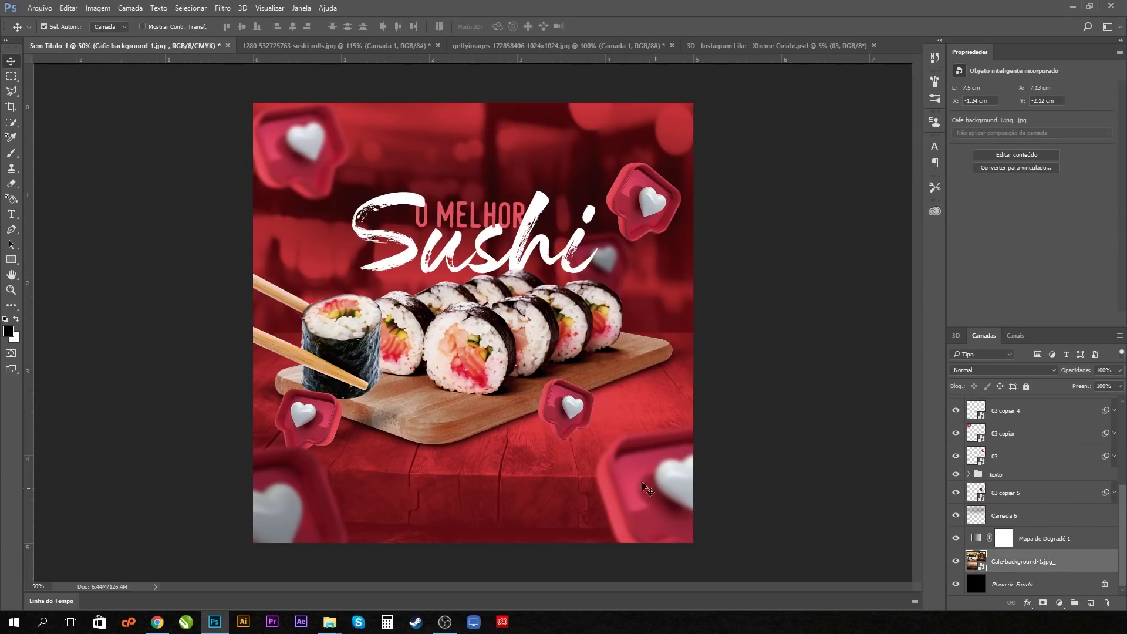
pyautogui.hotkey('ctrl', 't')
pyautogui.moveTo(803, 542); pyautogui.dragTo(816, 433)
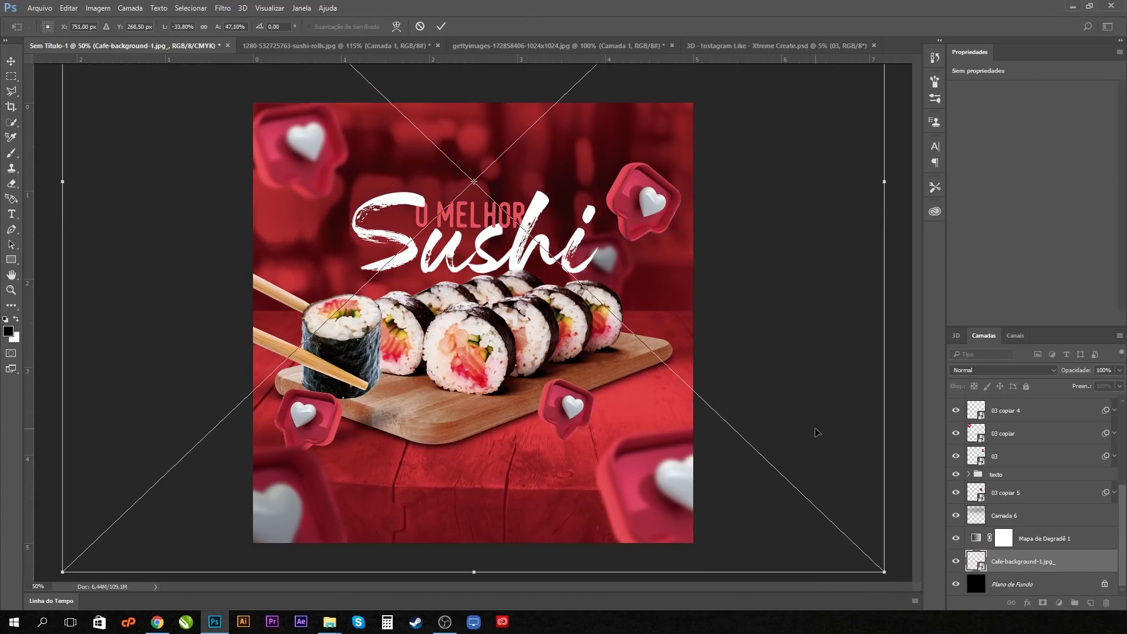
pyautogui.moveTo(896, 422); pyautogui.dragTo(896, 421)
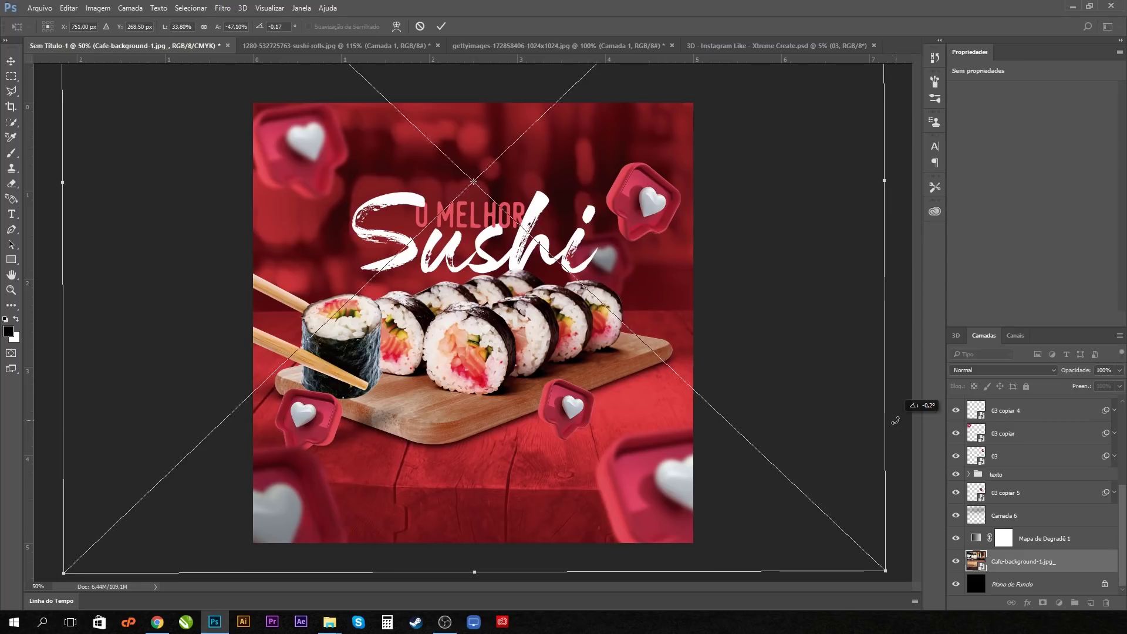
pyautogui.moveTo(773, 382); pyautogui.dragTo(697, 390)
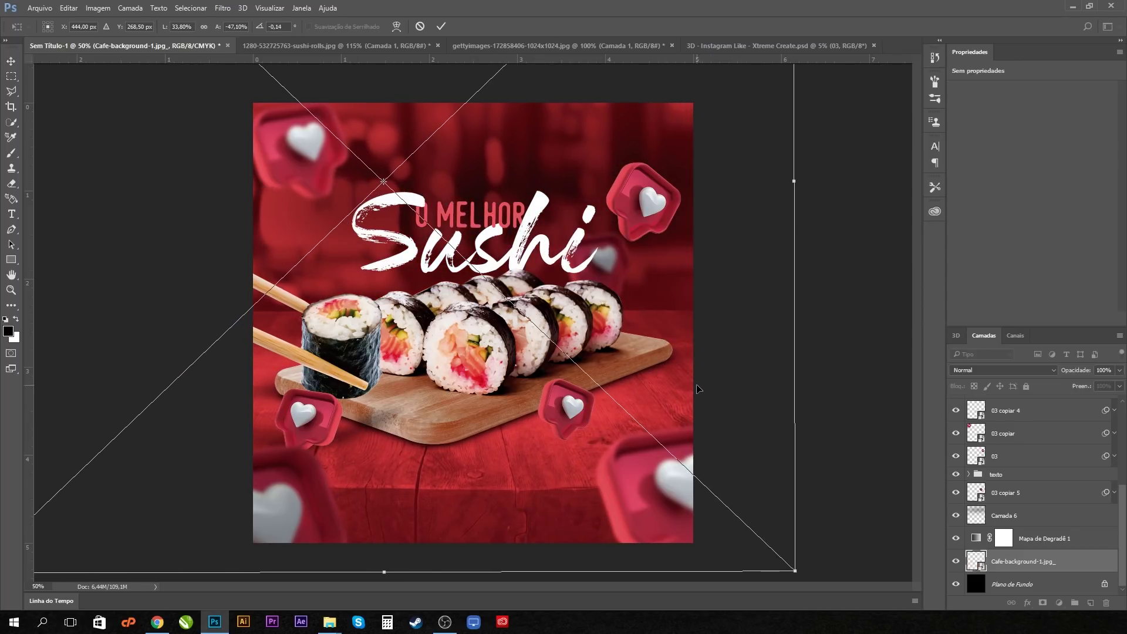
pyautogui.press('Return')
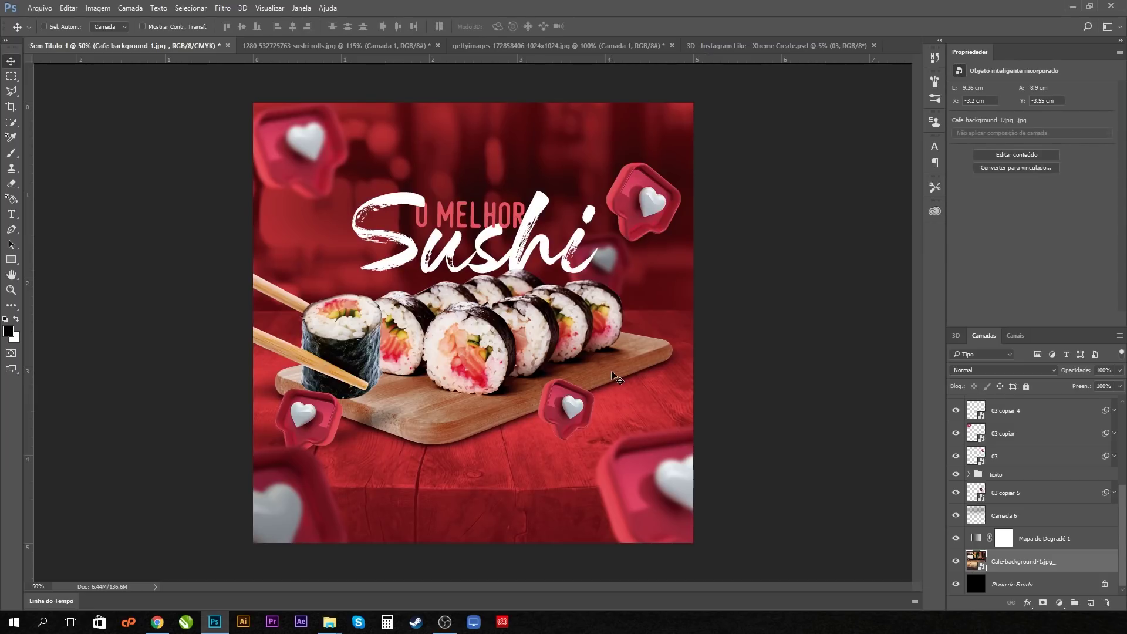
pyautogui.moveTo(621, 371); pyautogui.dragTo(686, 358)
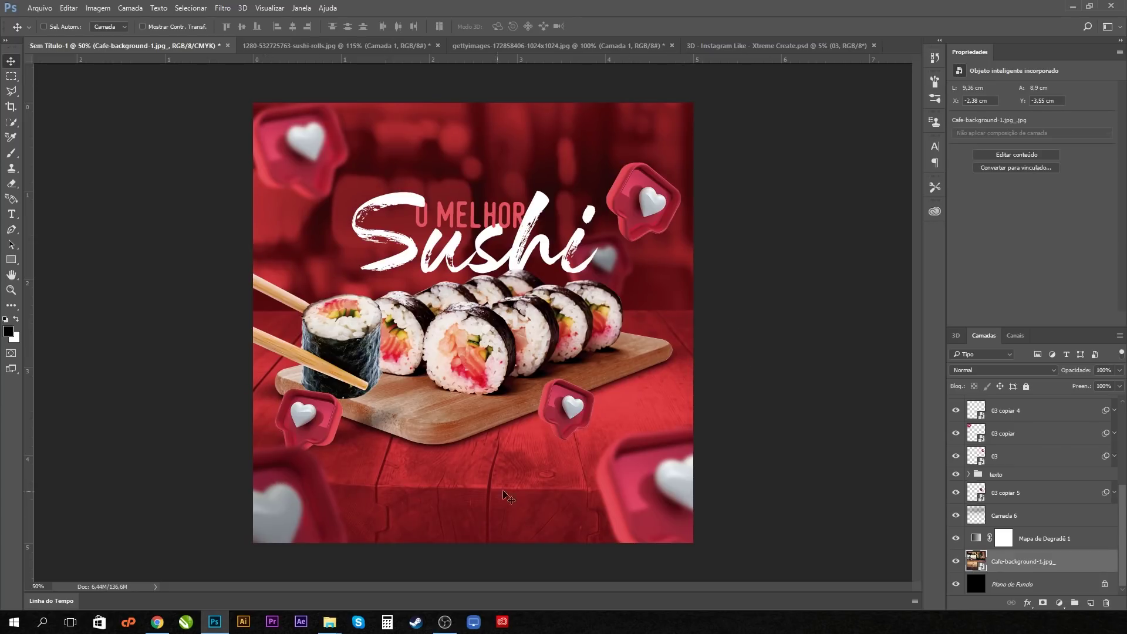
pyautogui.moveTo(568, 486); pyautogui.dragTo(559, 483)
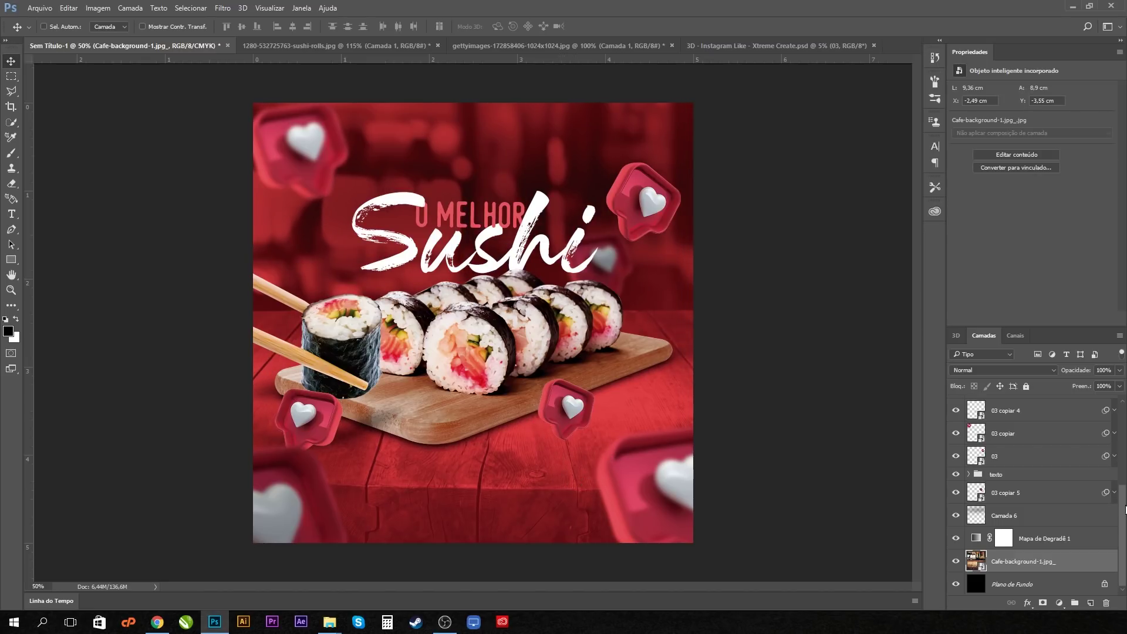
# Collapse the smart filter lists, then enlarge the hashi group slightly and shift it left over the board's left end
pyautogui.moveTo(1124, 504); pyautogui.dragTo(1123, 414)
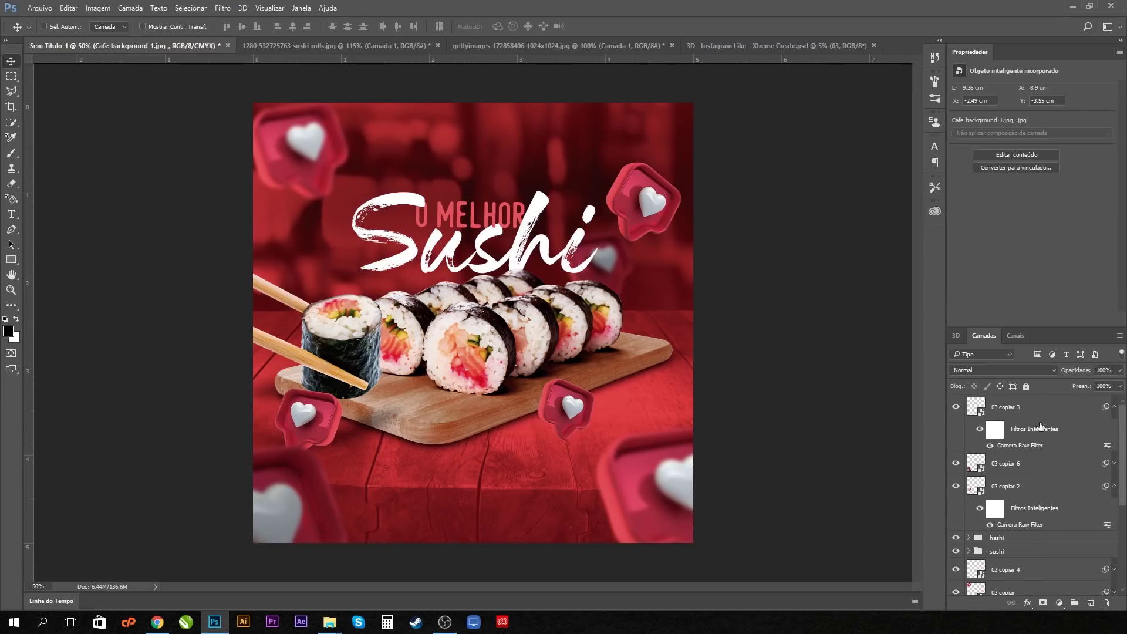
pyautogui.click(1115, 407)
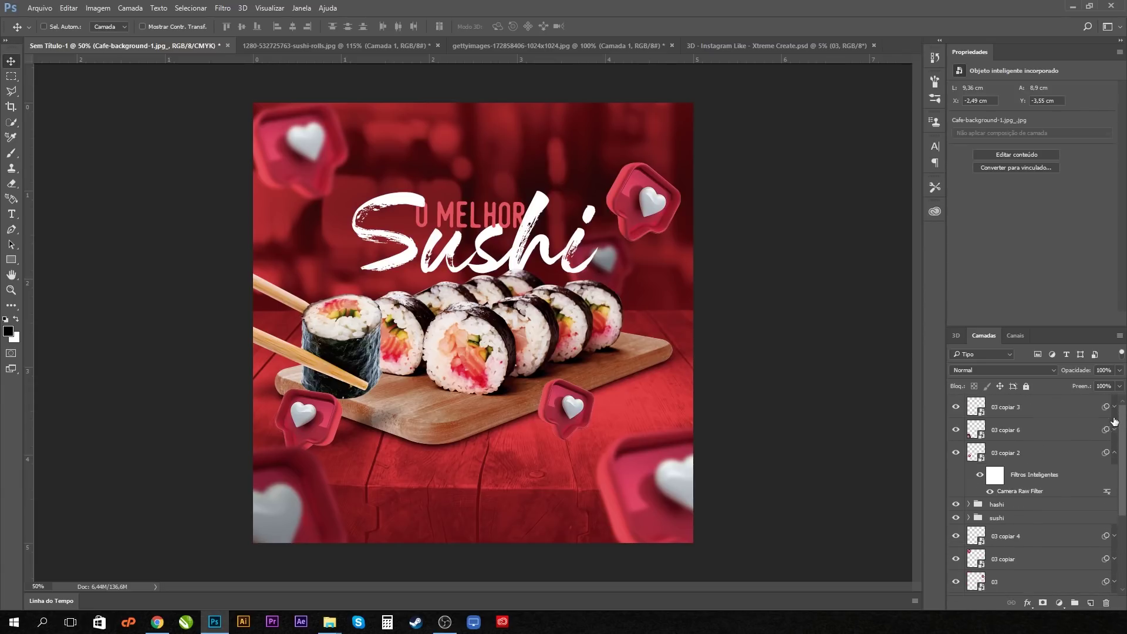
pyautogui.click(1114, 453)
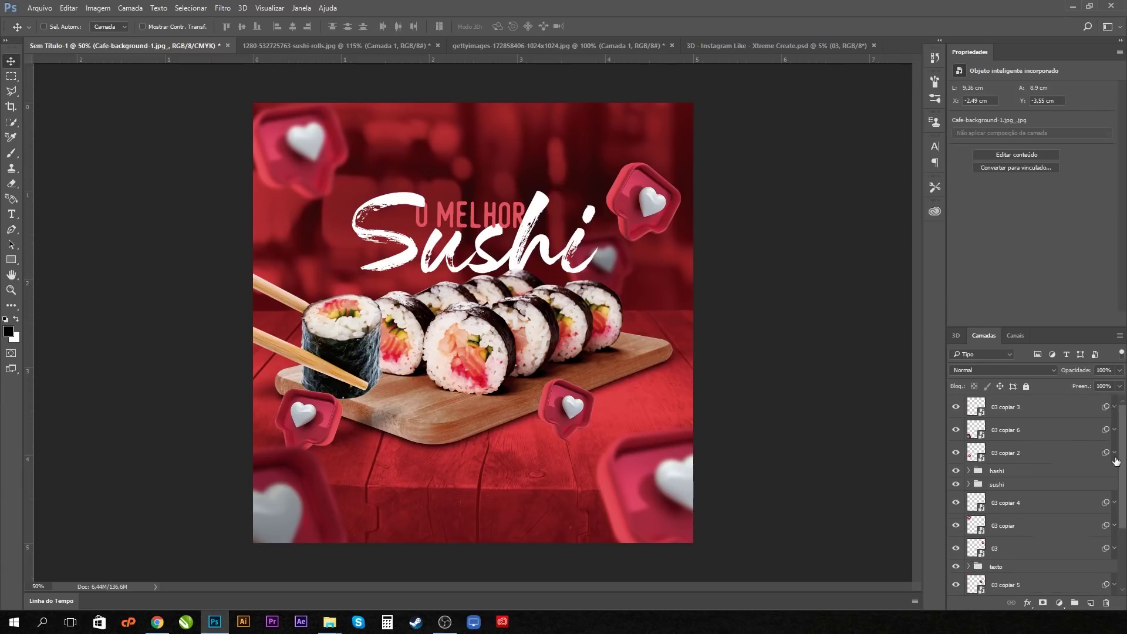
pyautogui.click(1038, 475)
pyautogui.moveTo(359, 336); pyautogui.dragTo(334, 317)
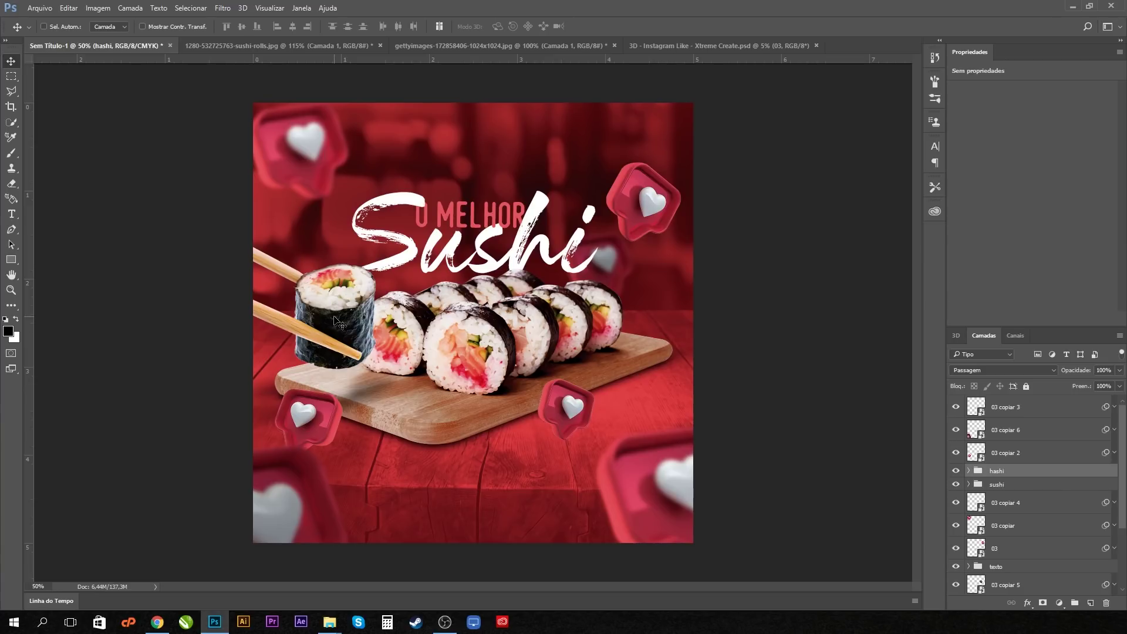
pyautogui.hotkey('ctrl', 't')
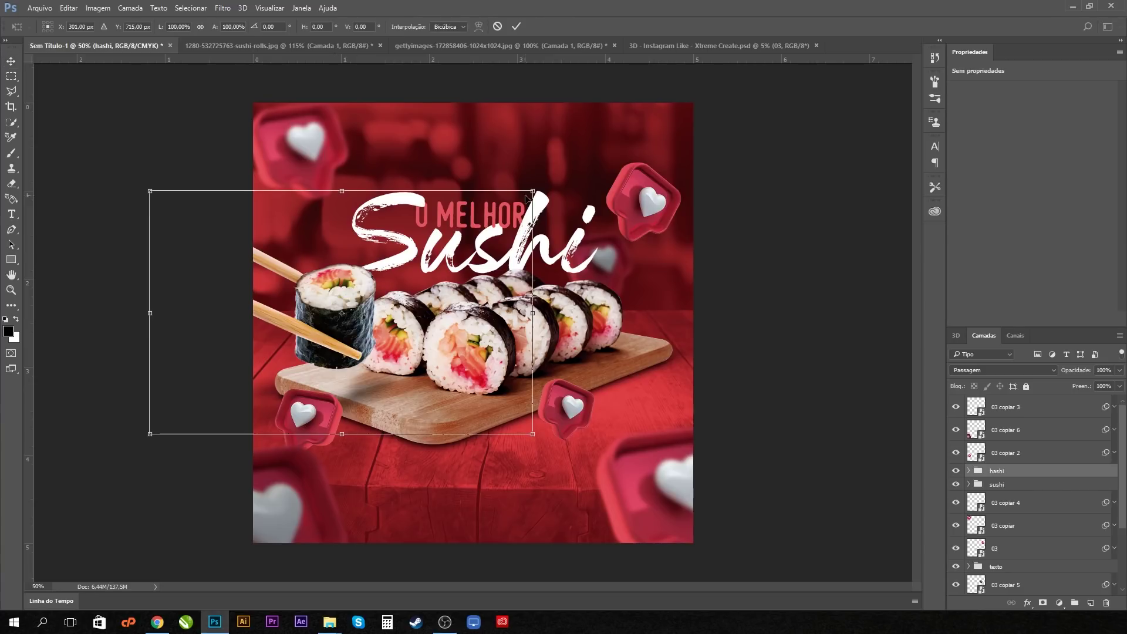
pyautogui.moveTo(532, 191); pyautogui.dragTo(549, 181)
pyautogui.moveTo(509, 223); pyautogui.dragTo(510, 228)
pyautogui.press('Return')
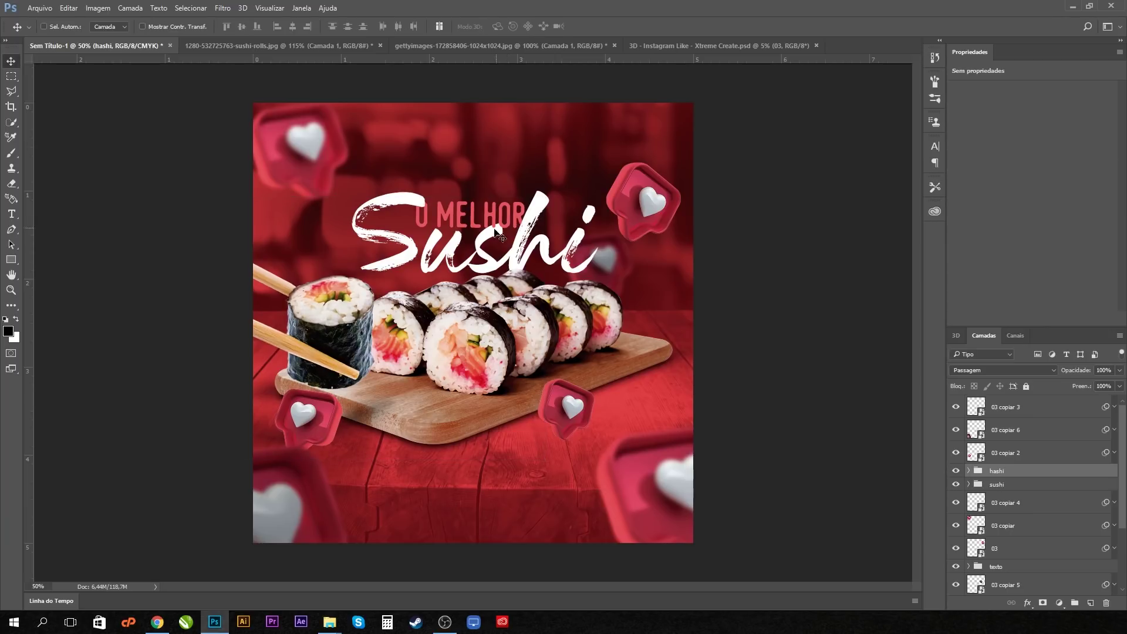
# Darken the blurred upper-left icon with Hue/Saturation lightness -35 and move it to X -0.29 cm, Y -0.3 cm
pyautogui.keyDown('ctrl'); pyautogui.click(317, 150); pyautogui.keyUp('ctrl')
pyautogui.hotkey('ctrl', 'u')
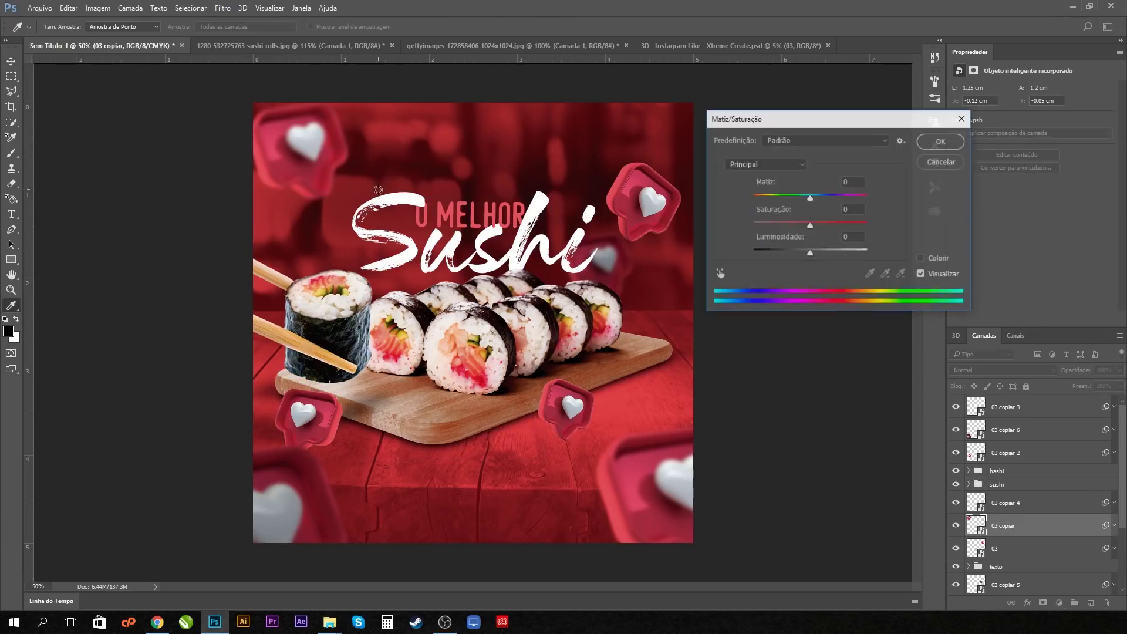
pyautogui.moveTo(804, 257); pyautogui.dragTo(793, 257)
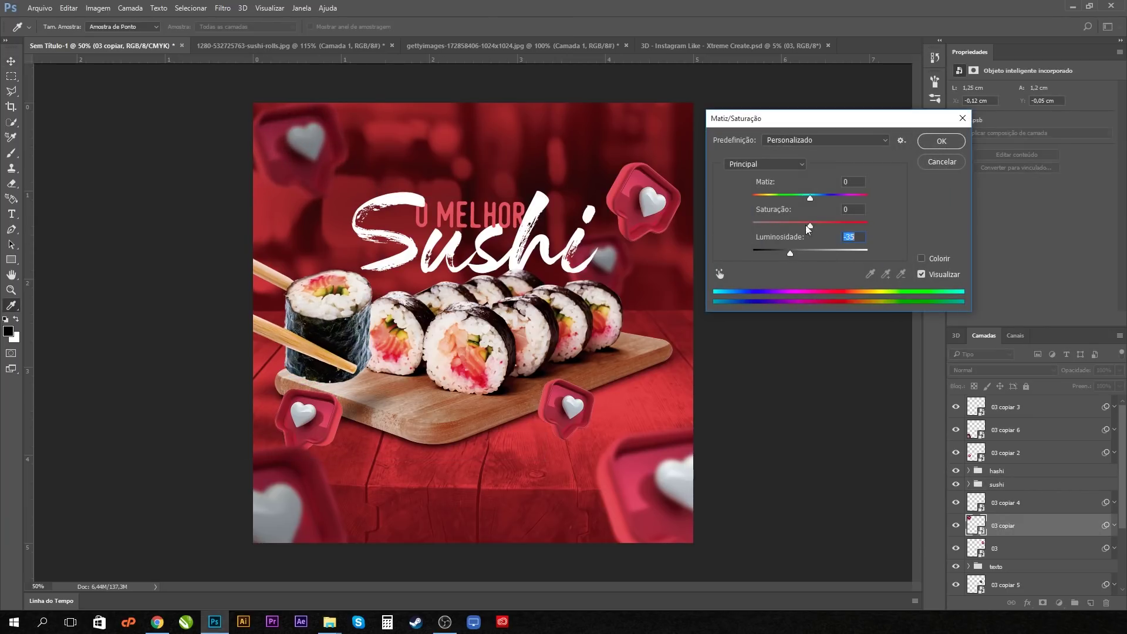
pyautogui.click(941, 141)
pyautogui.moveTo(378, 175); pyautogui.dragTo(357, 145)
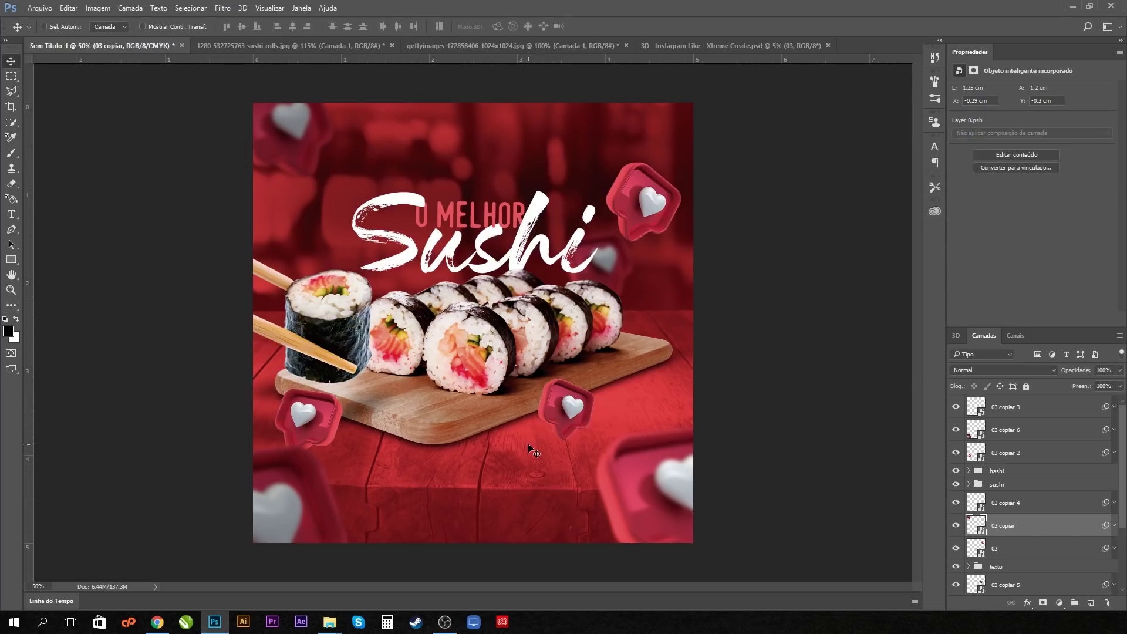
# Add the text "| SÃO PAULO" across the top of the canvas and color the words SÃO PAULO white
pyautogui.click(12, 214)
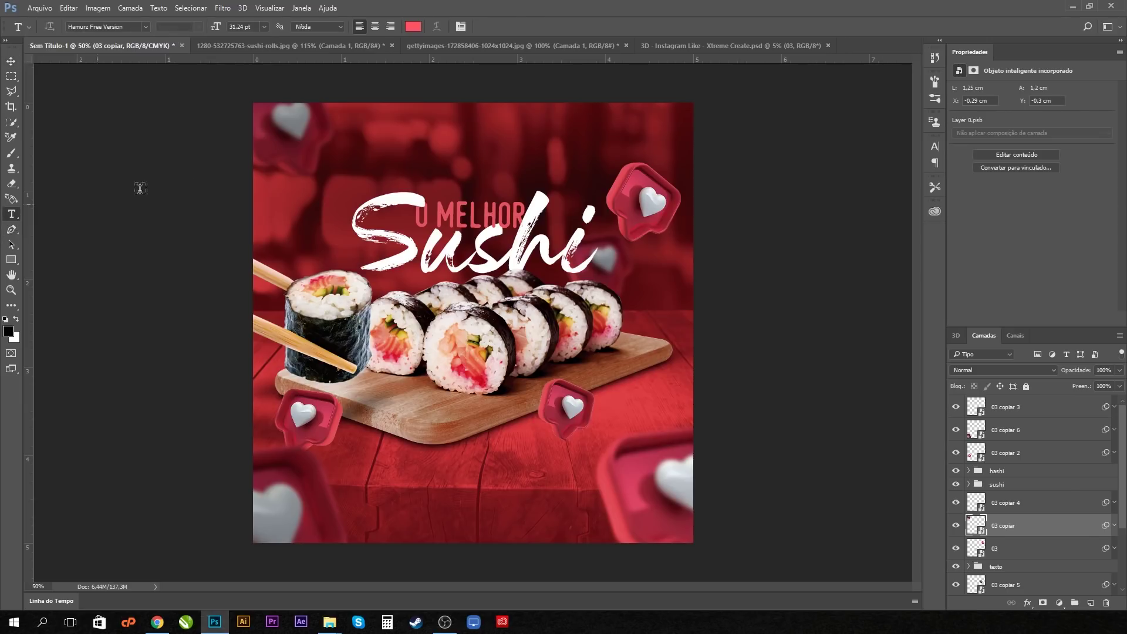
pyautogui.click(283, 135)
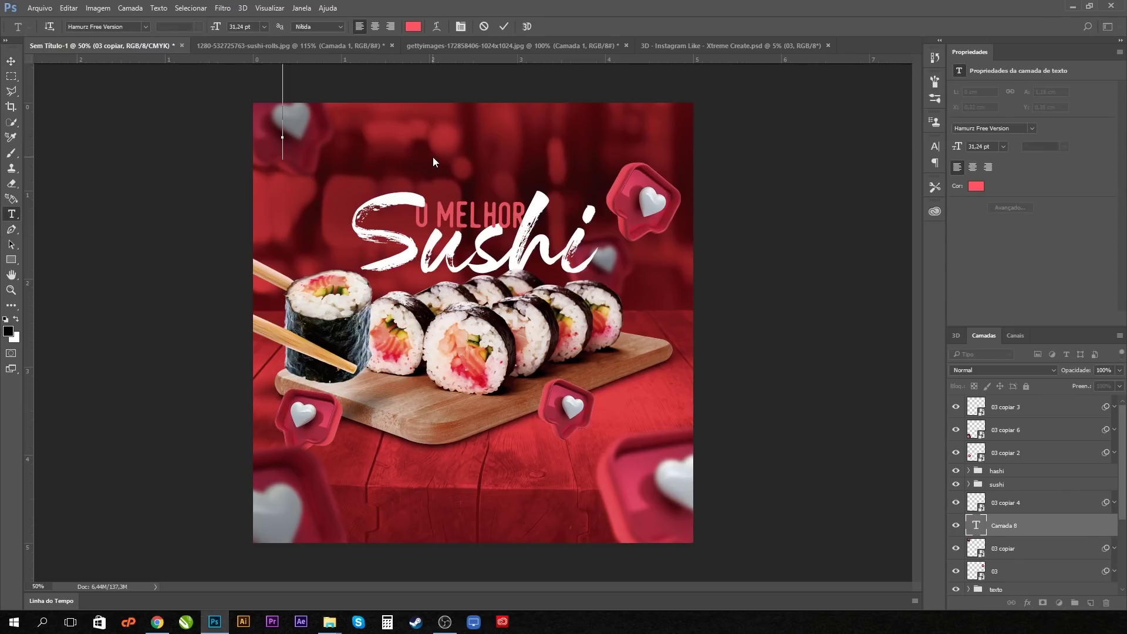
pyautogui.write('| SAO')
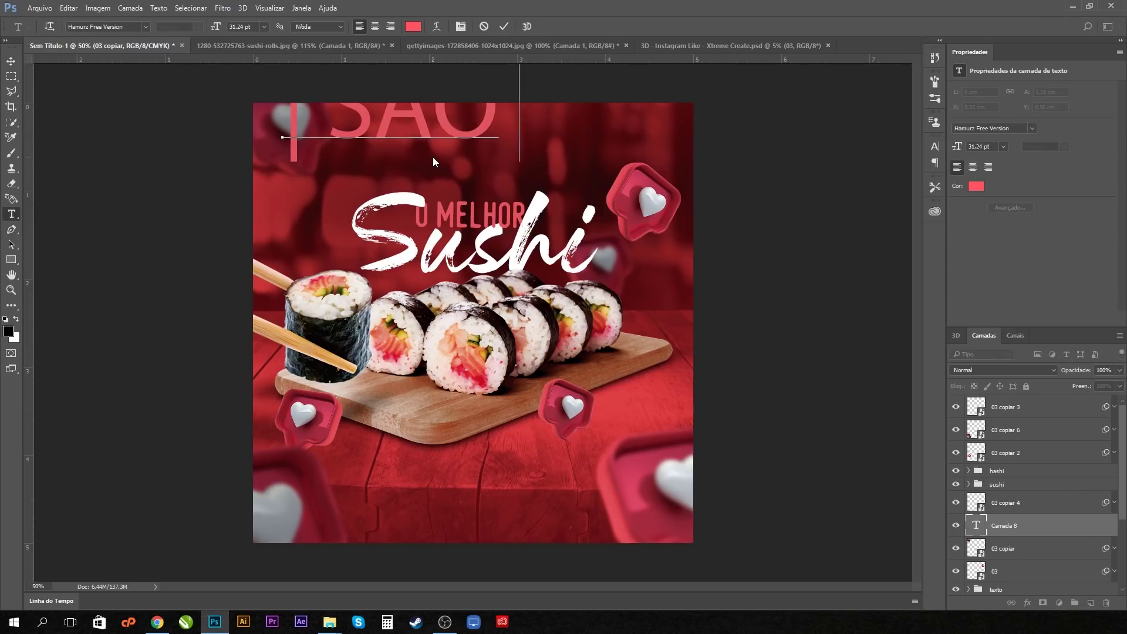
pyautogui.write(' PAULO')
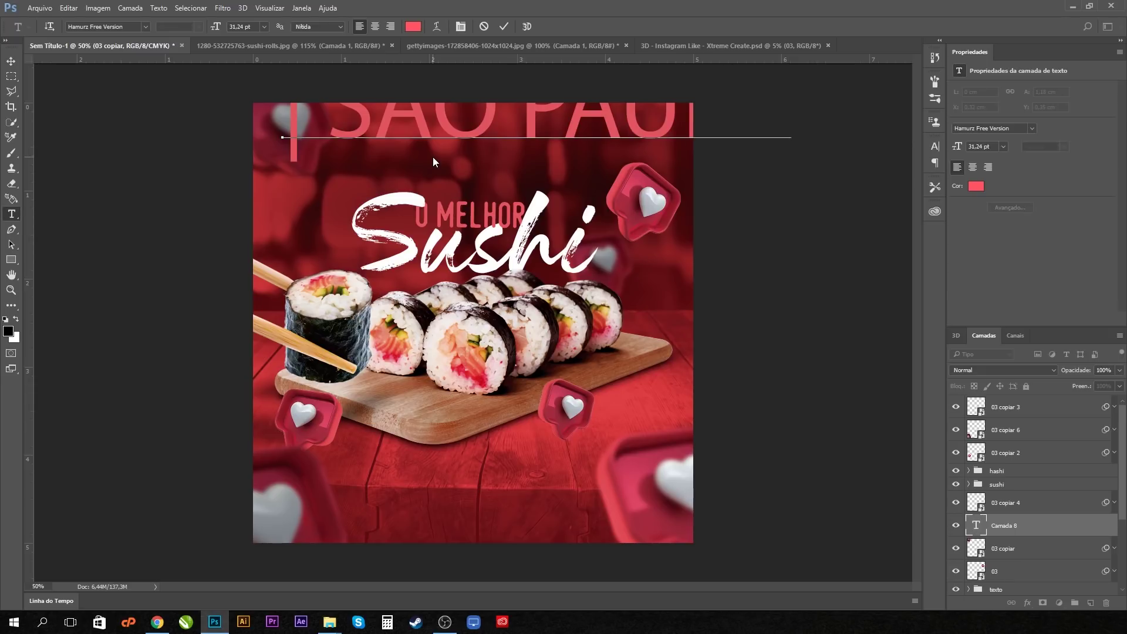
pyautogui.moveTo(344, 110); pyautogui.dragTo(791, 126)
pyautogui.click(15, 319)
pyautogui.click(11, 61)
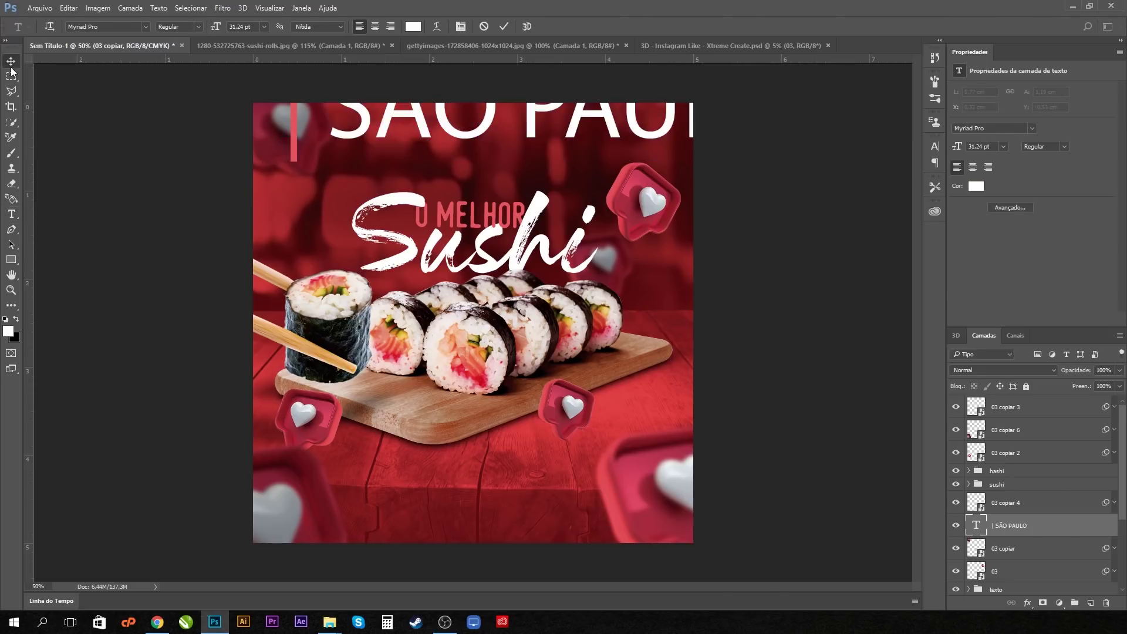
# Shrink the | SÃO PAULO text to 2.87 pt and place it in the canvas's upper-left corner
pyautogui.hotkey('ctrl', 't')
pyautogui.moveTo(791, 160); pyautogui.dragTo(308, 174)
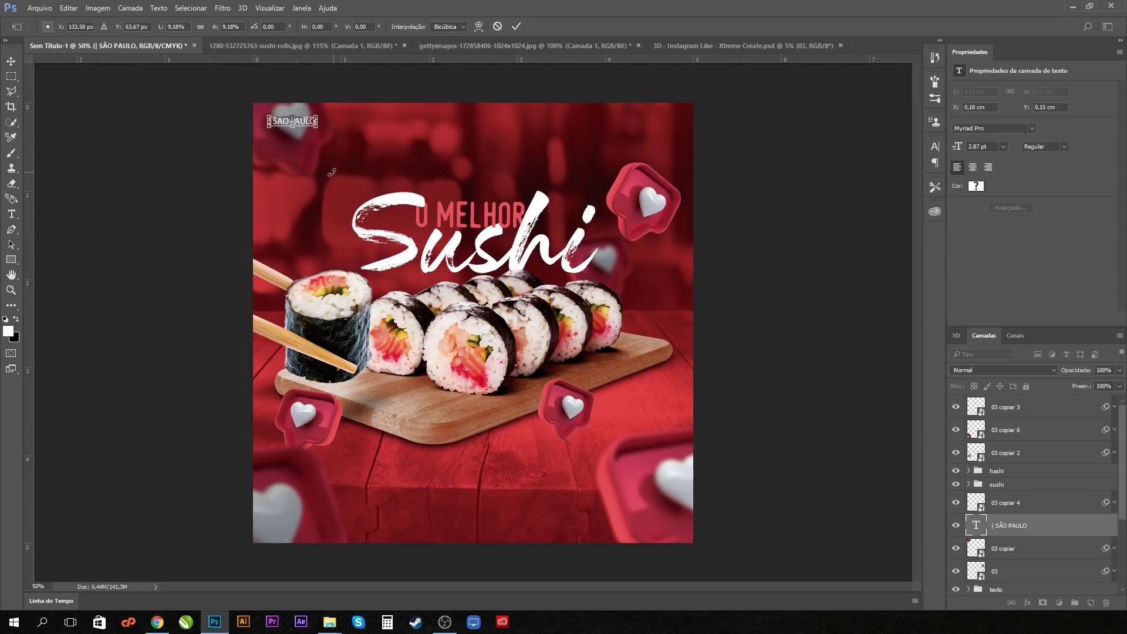
pyautogui.press('Return')
pyautogui.moveTo(288, 125); pyautogui.dragTo(280, 129)
# Set the words SÃO PAULO in Myriad Pro Bold
pyautogui.click(11, 213)
pyautogui.moveTo(268, 126); pyautogui.dragTo(310, 127)
pyautogui.click(198, 27)
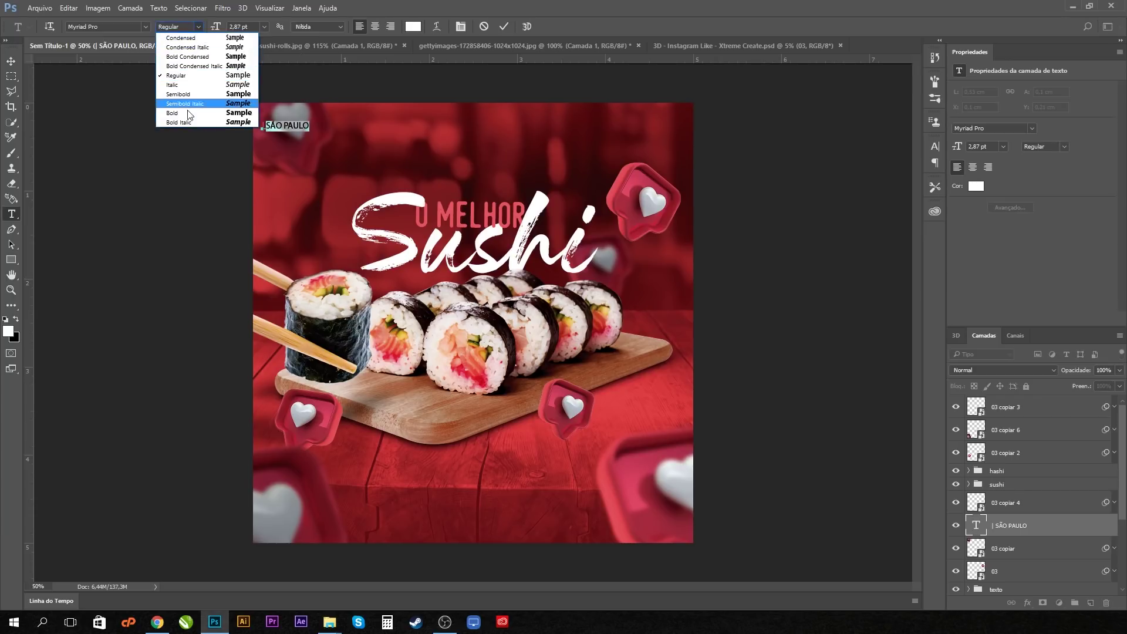
pyautogui.click(172, 112)
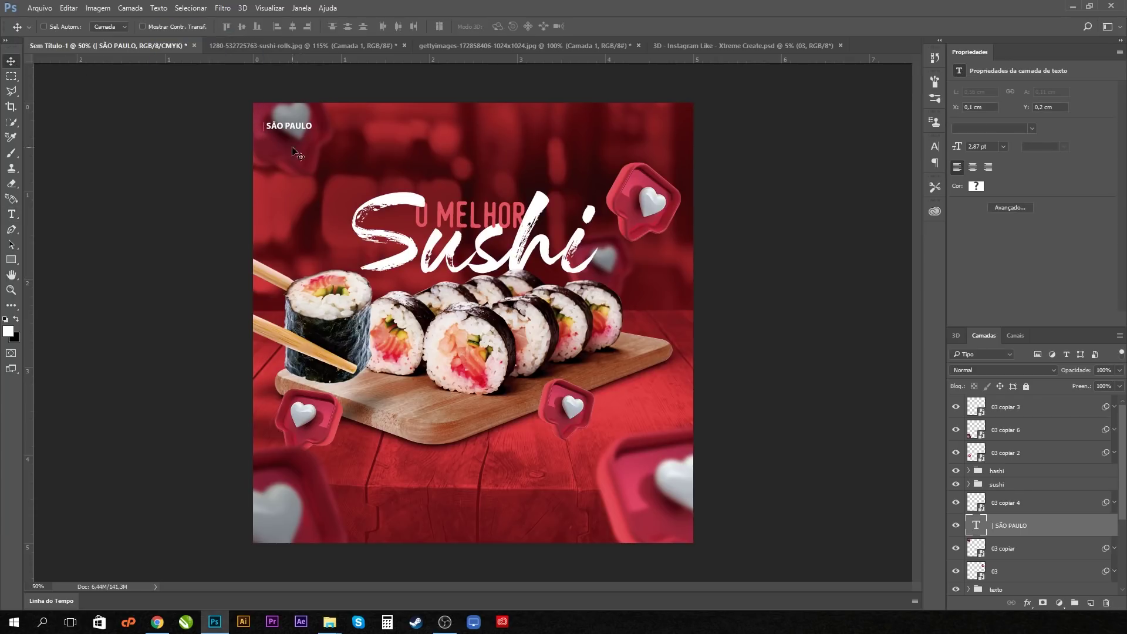
# Shrink the | SÃO PAULO text to 2.28 pt and place a copy in the upper-right corner, rotated -90° at 1.62 pt
pyautogui.hotkey('ctrl', 't')
pyautogui.moveTo(313, 134); pyautogui.dragTo(668, 143)
pyautogui.press('Return')
pyautogui.hotkey('ctrl', 't')
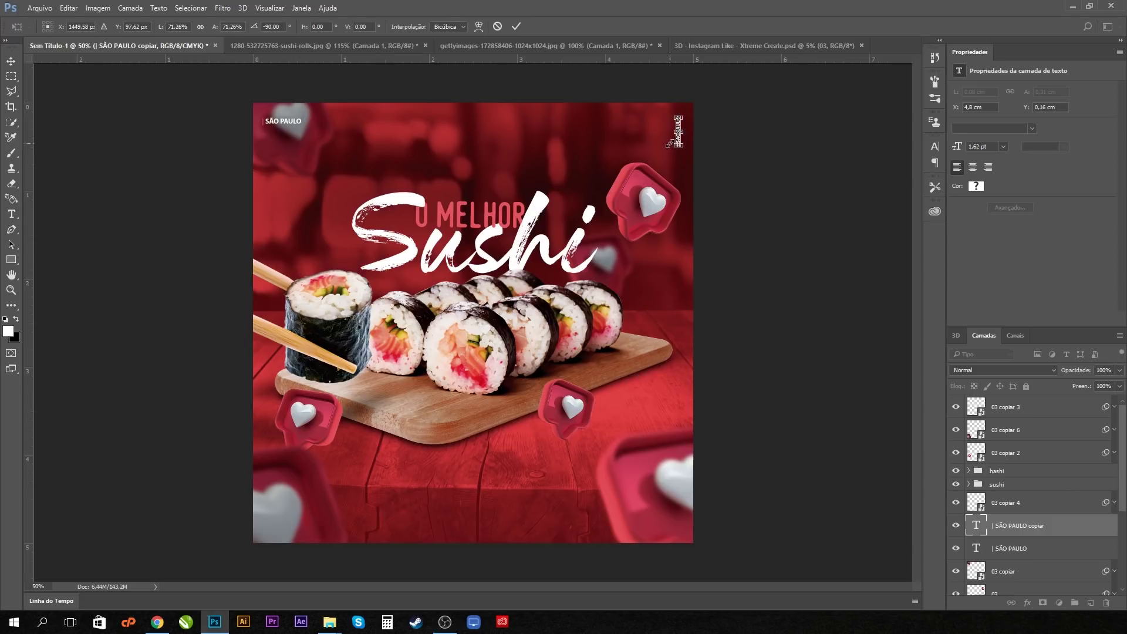
pyautogui.press('Return')
# Replace the rotated copy's text with LOGO AGÊNCIA and color it white
pyautogui.doubleClick(977, 529)
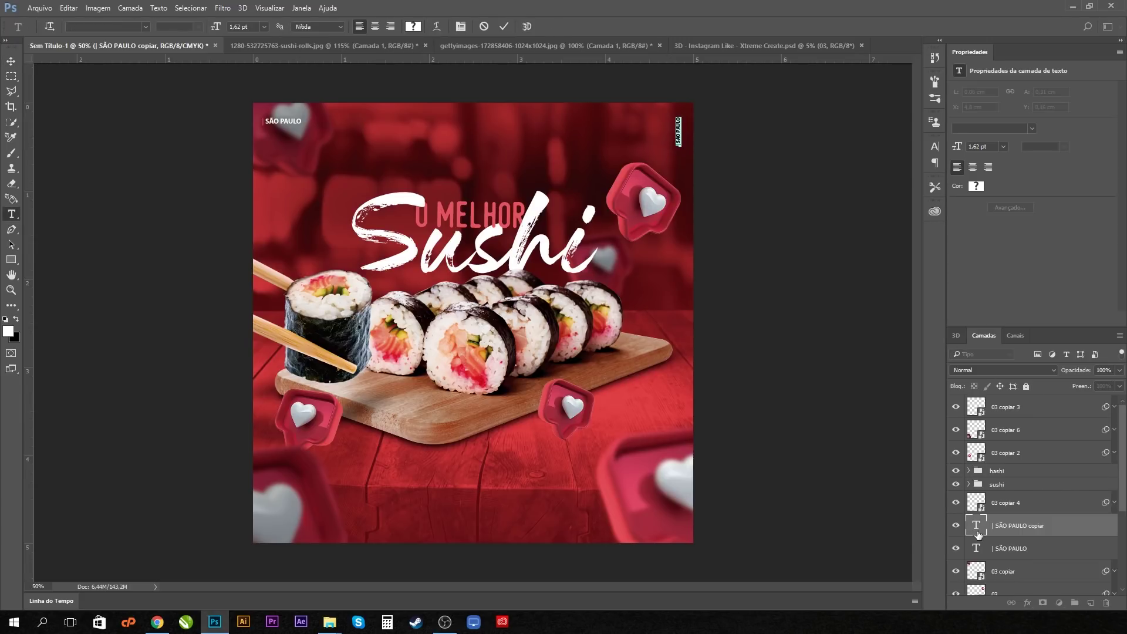
pyautogui.press('Left')
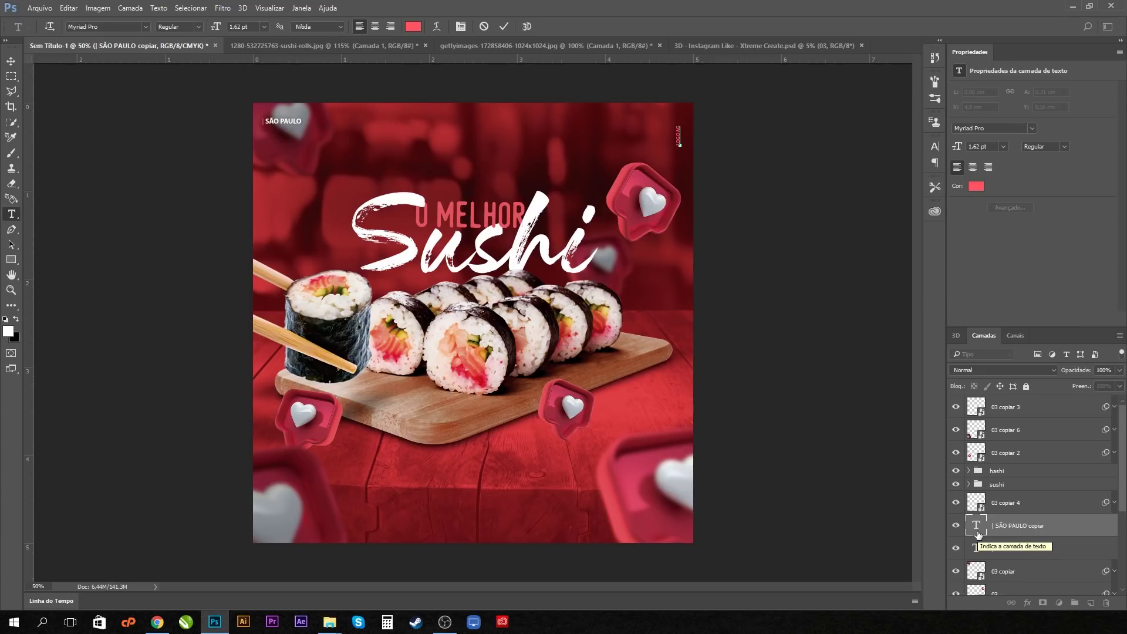
pyautogui.doubleClick(978, 534)
pyautogui.hotkey('alt', 'BackSpace')
pyautogui.click(11, 61)
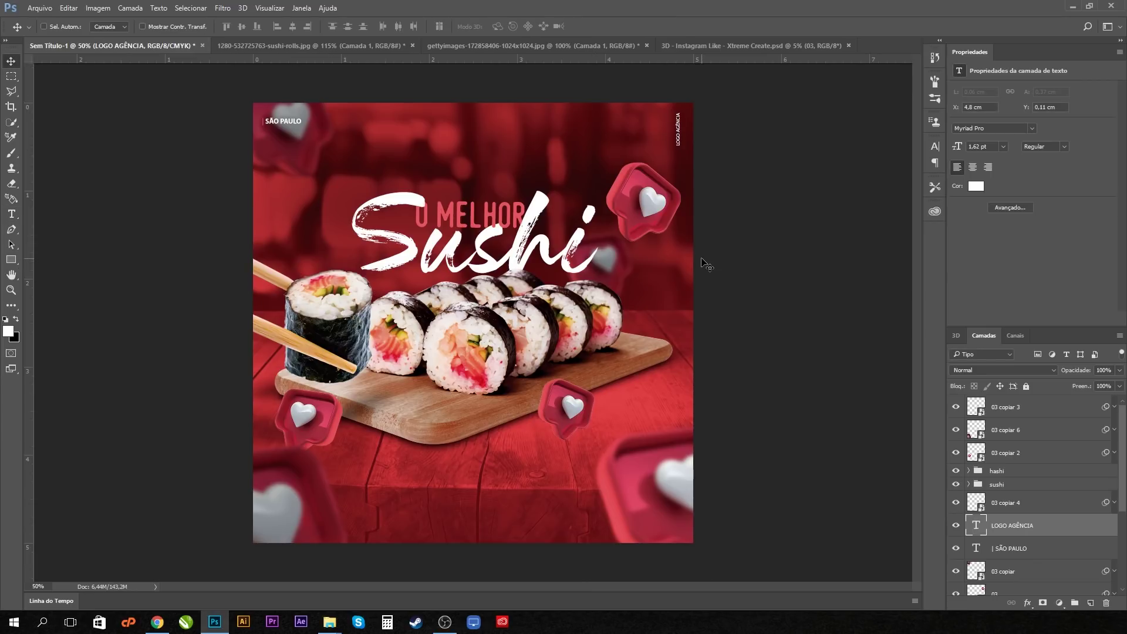
# Show the guides and align LOGO AGÊNCIA at X 4.7 cm and | SÃO PAULO at X 0.28 cm, both at Y 0.29 cm
pyautogui.moveTo(683, 187); pyautogui.dragTo(684, 193)
pyautogui.hotkey('ctrl', ';')
pyautogui.moveTo(681, 148); pyautogui.dragTo(674, 158)
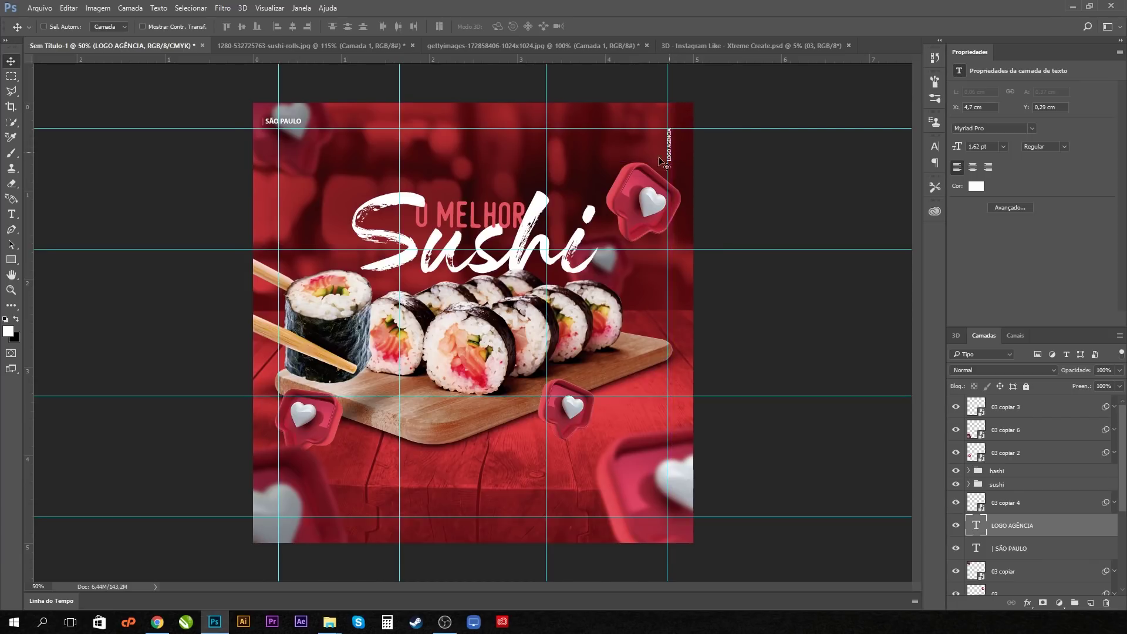
pyautogui.moveTo(293, 126); pyautogui.dragTo(309, 138)
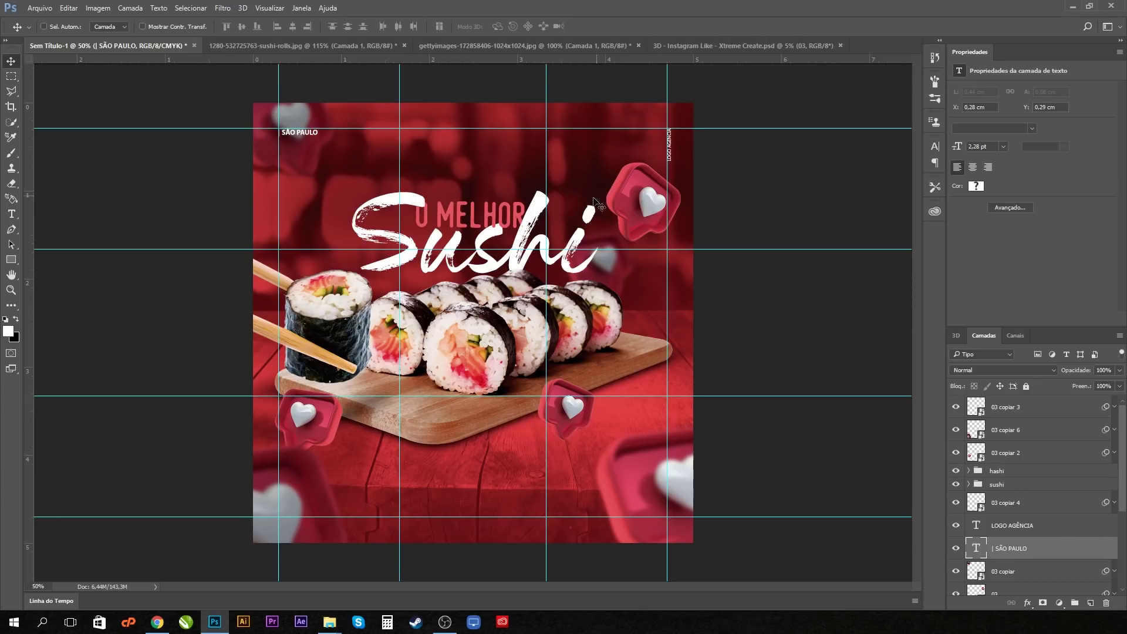
pyautogui.click(1012, 528)
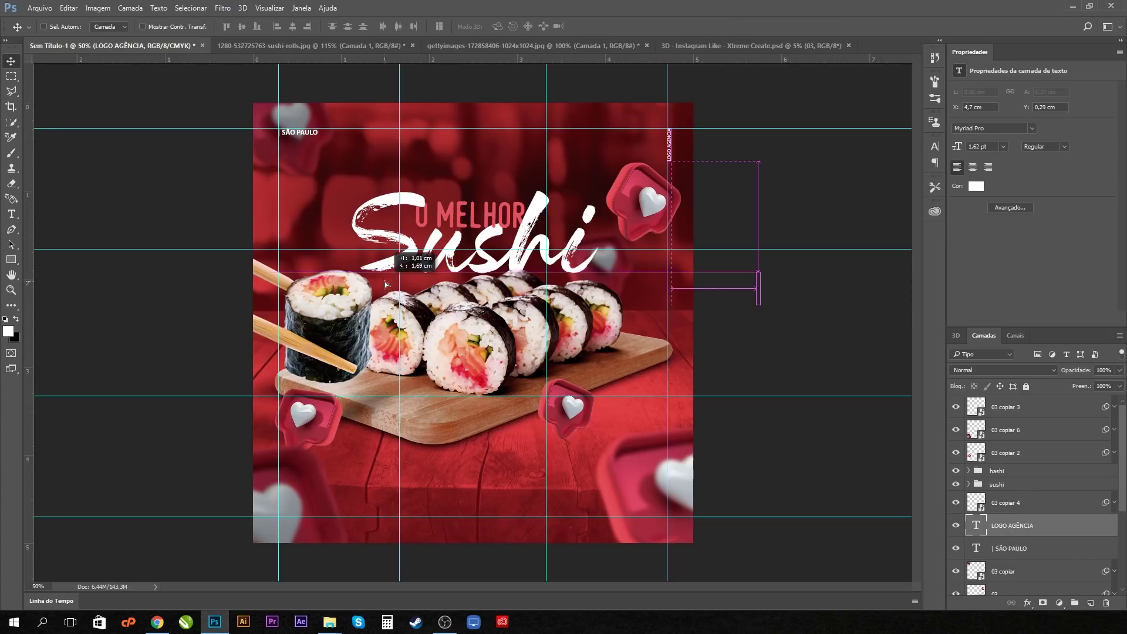
pyautogui.click(1009, 549)
pyautogui.moveTo(320, 140); pyautogui.dragTo(502, 518)
pyautogui.doubleClick(977, 550)
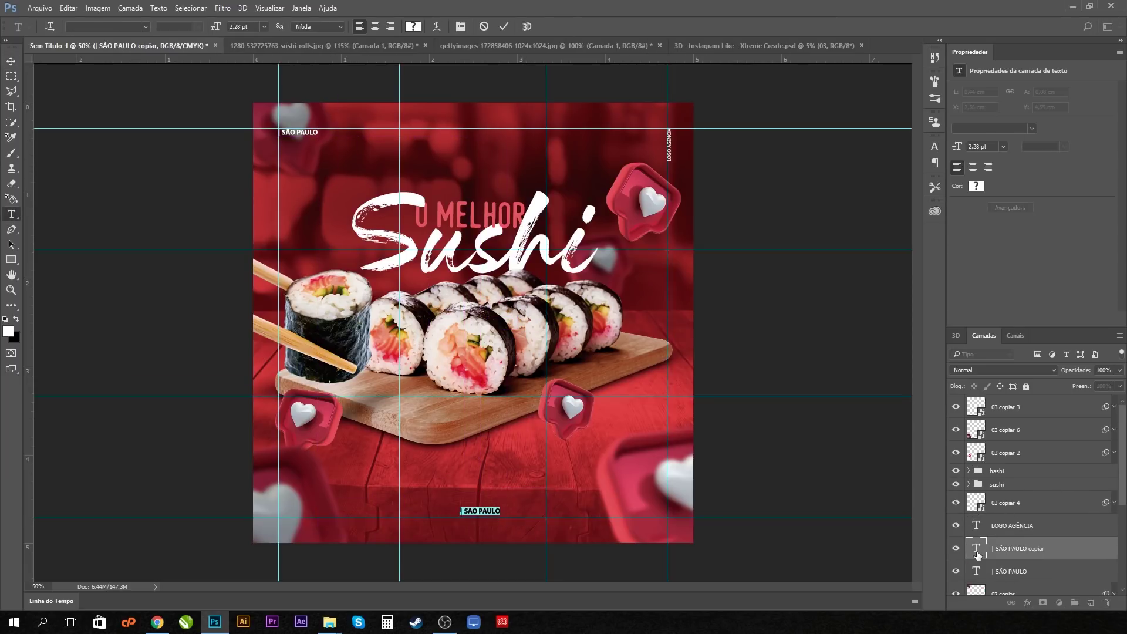
pyautogui.write('www.')
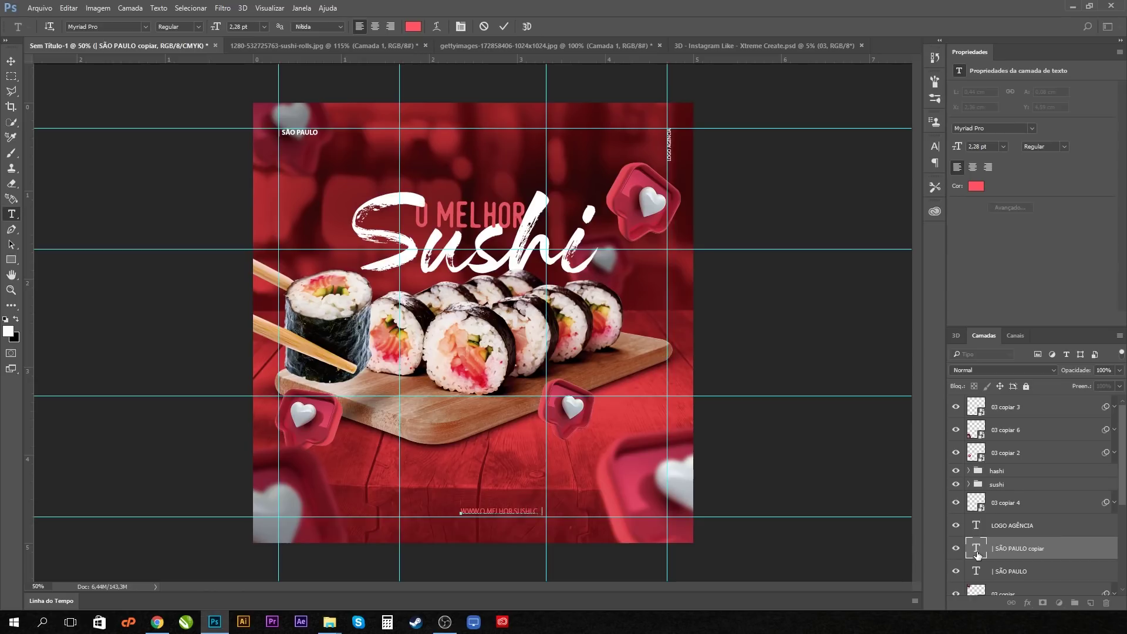
# Color the entire website address at the bottom white
pyautogui.doubleClick(977, 554)
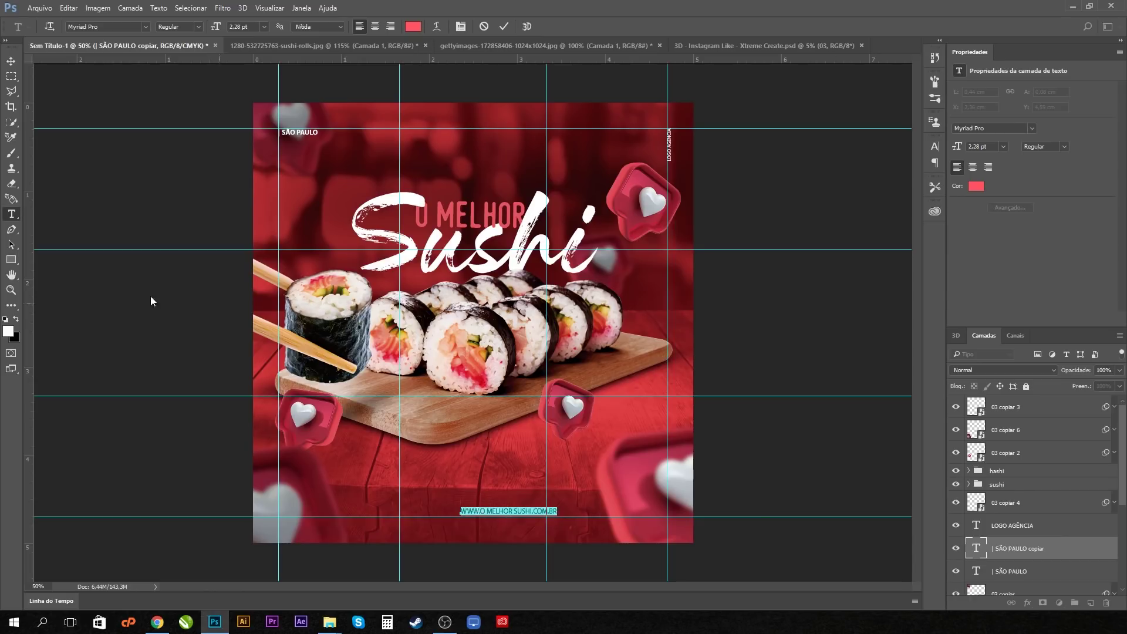
pyautogui.click(16, 320)
pyautogui.click(16, 320)
pyautogui.click(11, 60)
# Center the website address at the bottom guide and enlarge it to 2.51 pt at X 1.94 cm, Y 4.62 cm
pyautogui.moveTo(527, 512); pyautogui.dragTo(498, 510)
pyautogui.moveTo(499, 511); pyautogui.dragTo(499, 512)
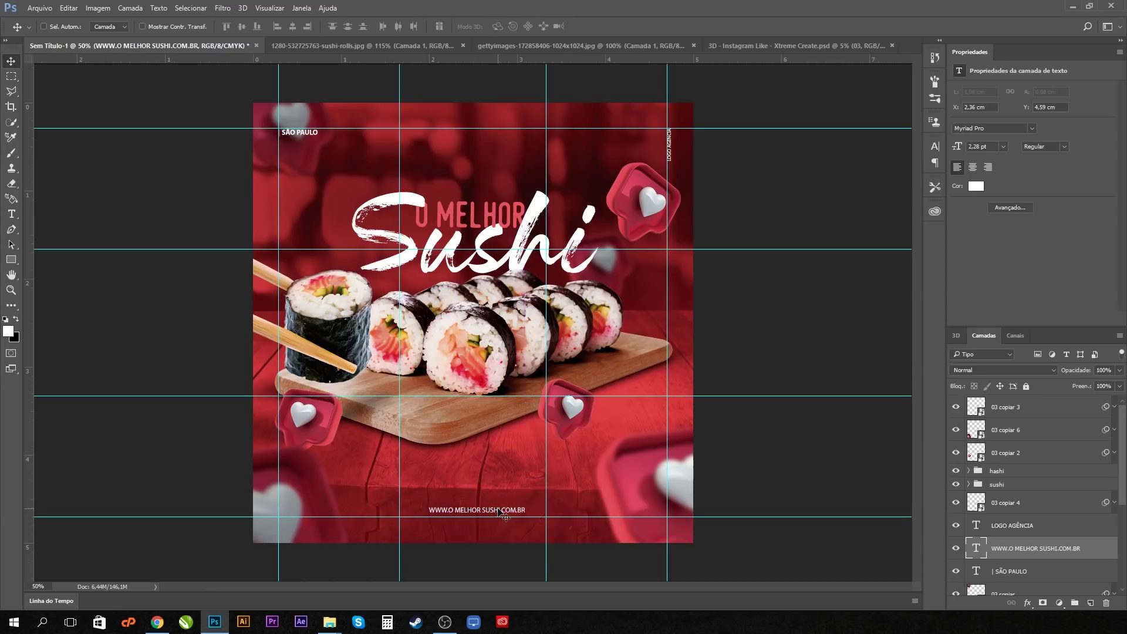
pyautogui.hotkey('ctrl', 't')
pyautogui.moveTo(526, 505); pyautogui.dragTo(521, 512)
pyautogui.press('Return')
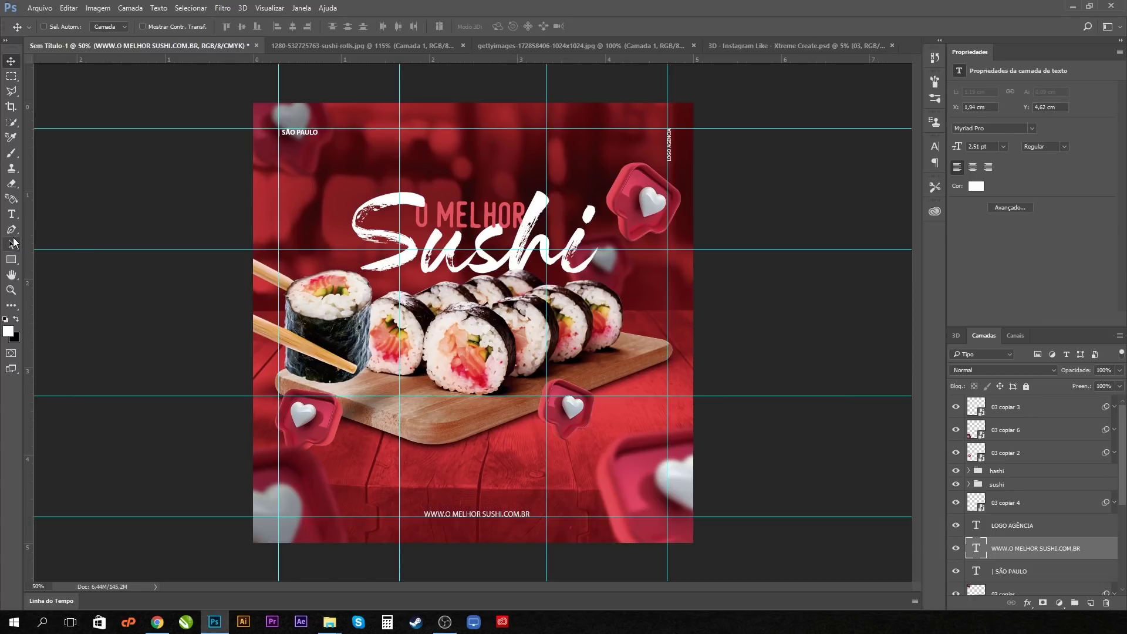
# Set the word MELHOR in the website address to Bold
pyautogui.click(11, 214)
pyautogui.moveTo(453, 514); pyautogui.dragTo(480, 511)
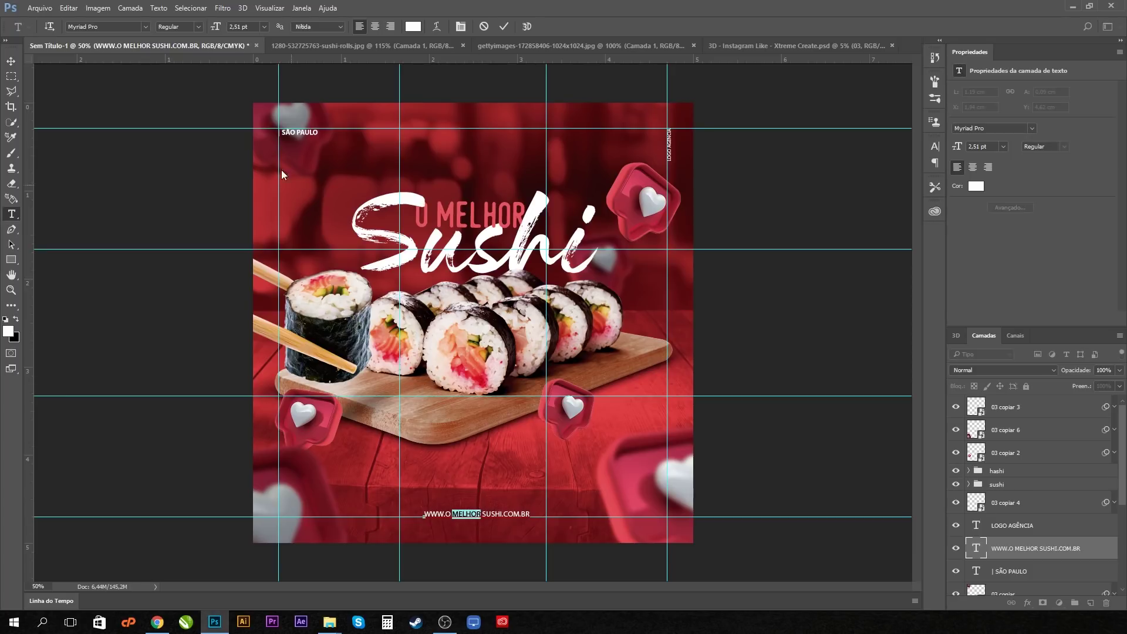
pyautogui.click(193, 27)
pyautogui.click(194, 117)
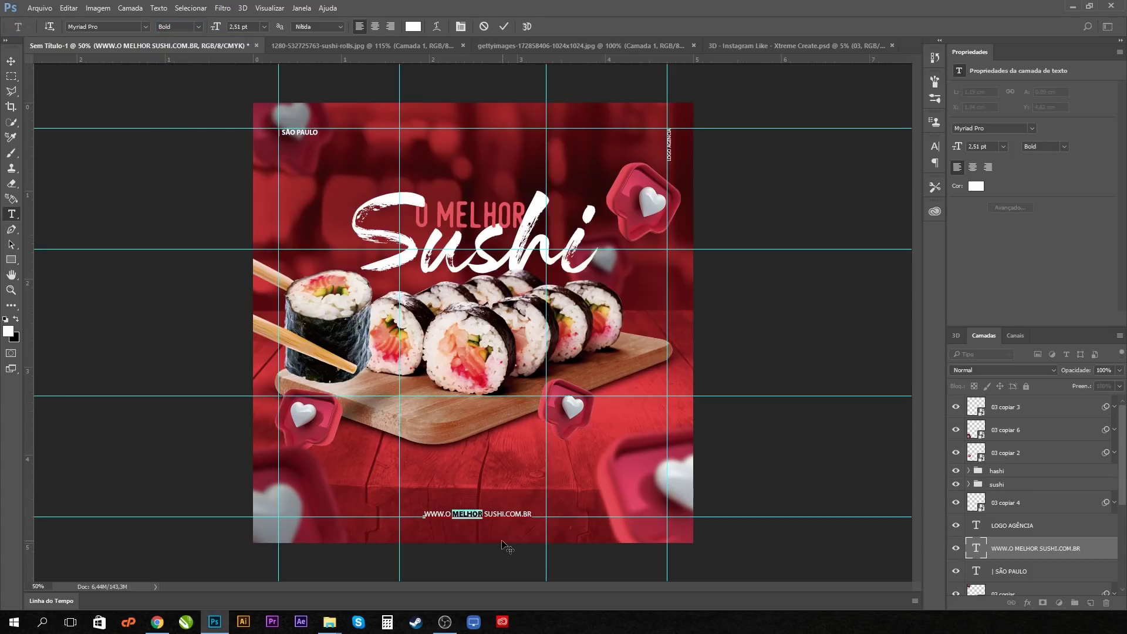
pyautogui.click(485, 510)
pyautogui.press('Left')
pyautogui.press('Left')
pyautogui.press('Left')
pyautogui.press('Left')
pyautogui.press('Left')
pyautogui.press('Left')
pyautogui.press('BackSpace')
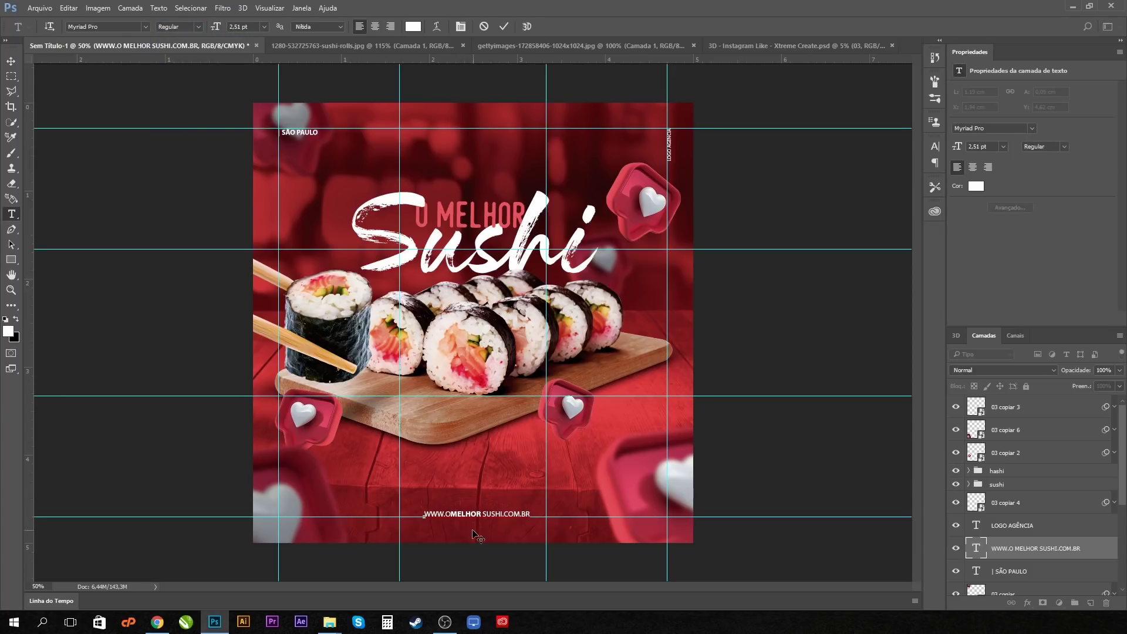
pyautogui.click(484, 513)
pyautogui.press('BackSpace')
pyautogui.click(503, 475)
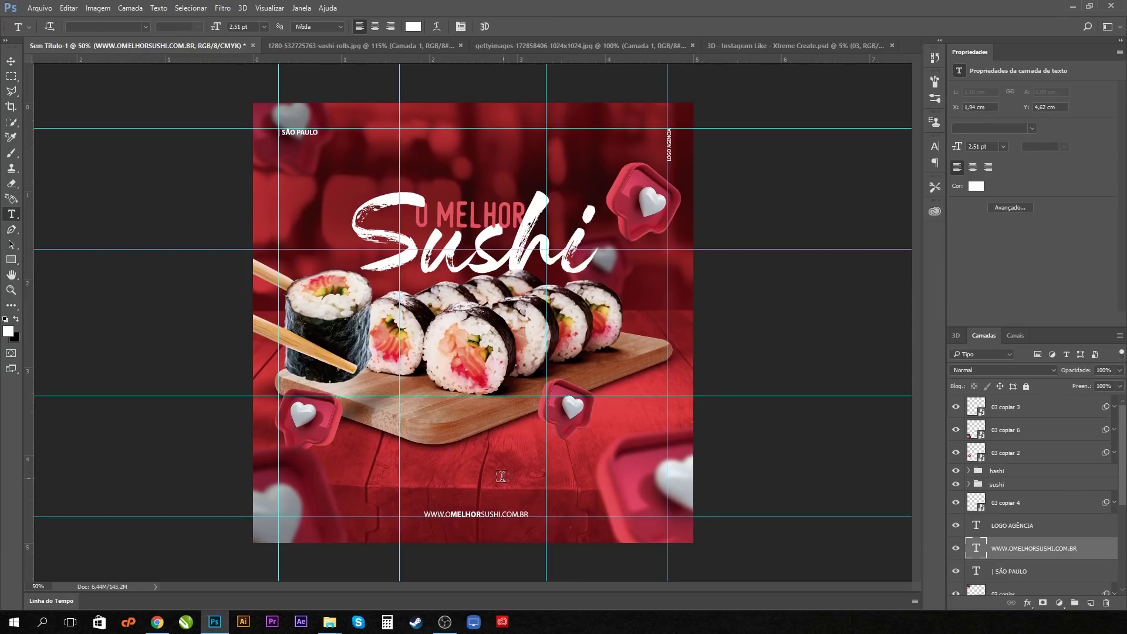
# Hide the guides and place base 2.png directly above the Mapa de Degradê 1 layer, along the image's bottom edge
pyautogui.click(11, 60)
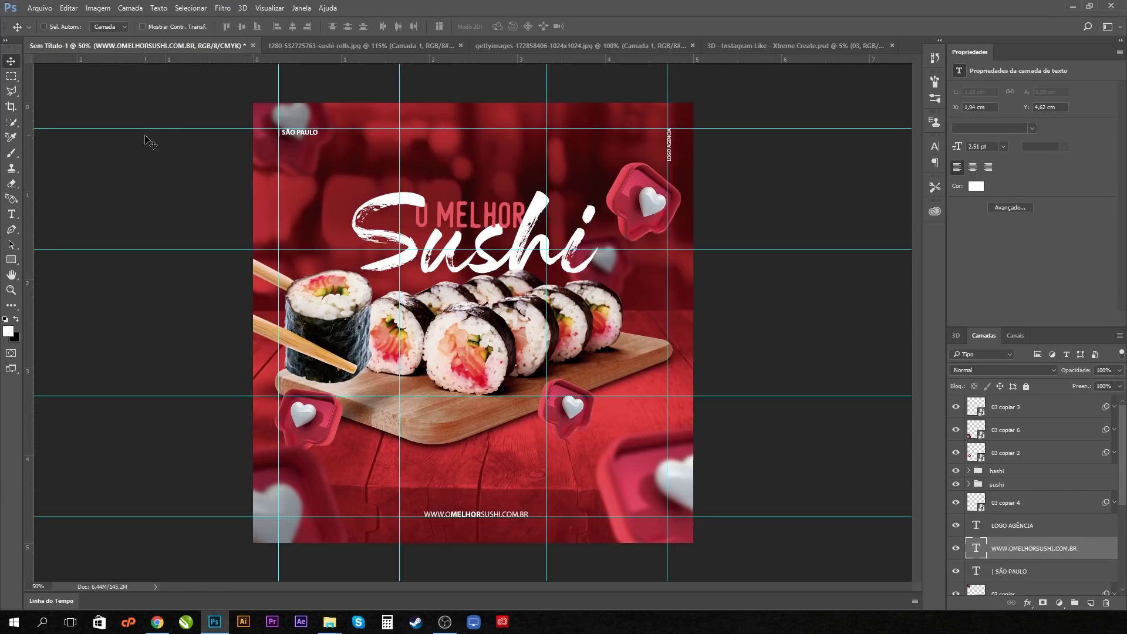
pyautogui.hotkey('ctrl', 'h')
pyautogui.click(330, 622)
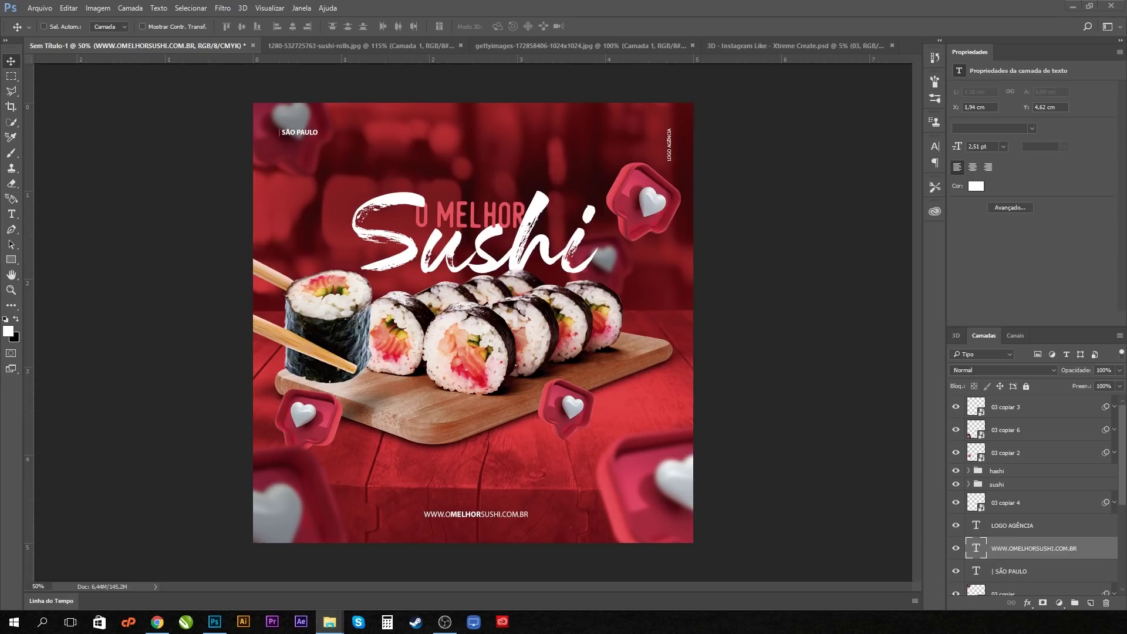
pyautogui.scroll(-5, 1022, 554)
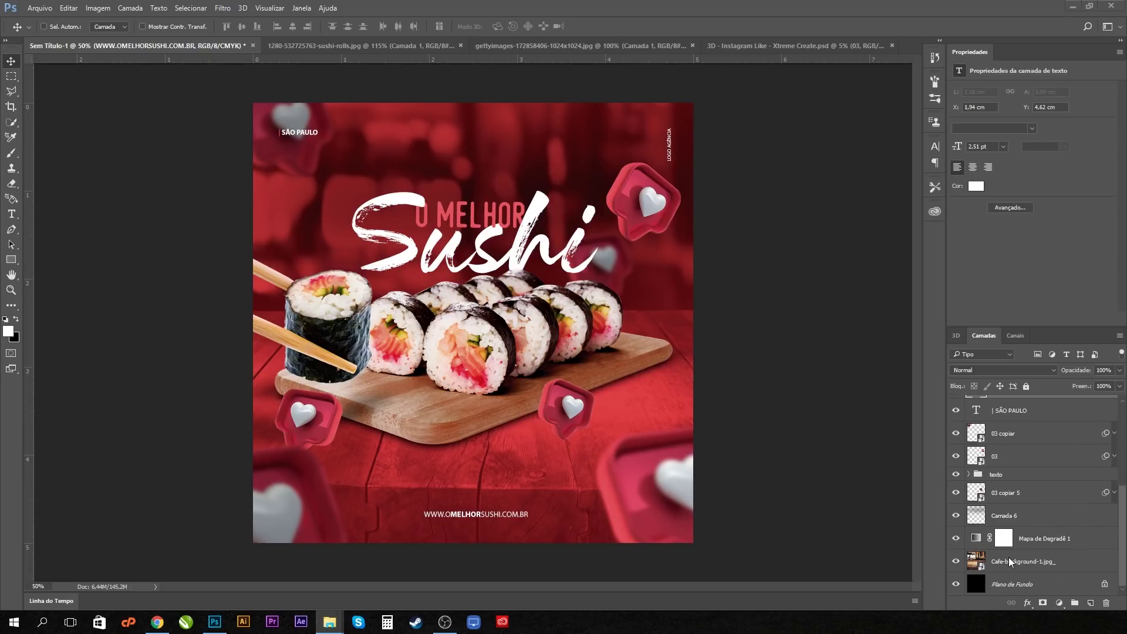
pyautogui.click(1024, 539)
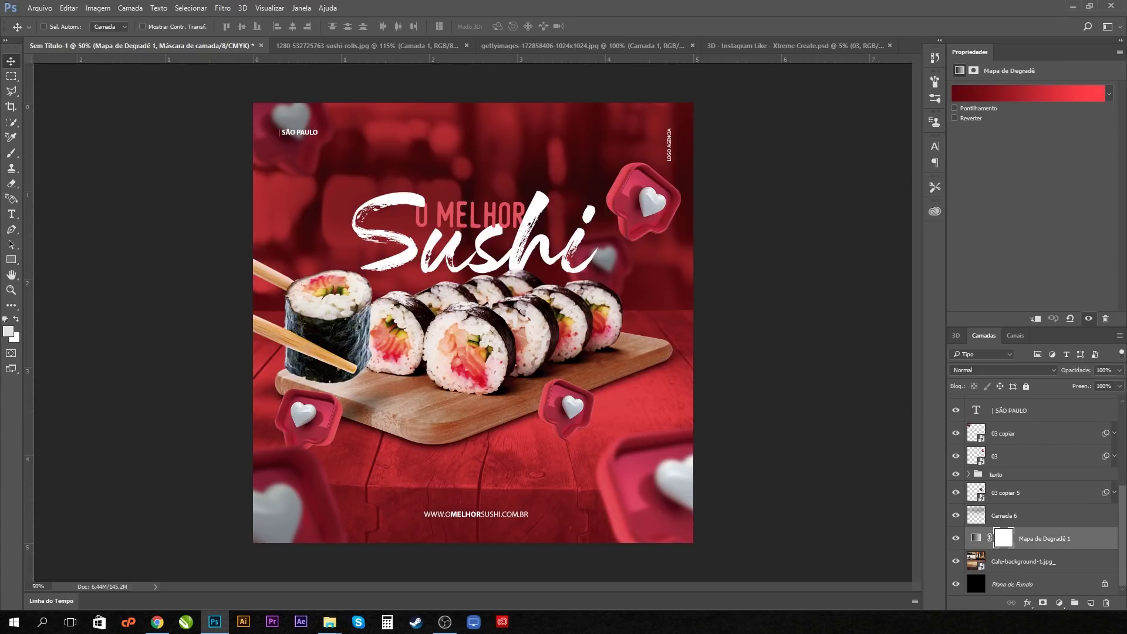
pyautogui.moveTo(417, 455); pyautogui.dragTo(653, 520)
pyautogui.moveTo(695, 473); pyautogui.dragTo(773, 438)
pyautogui.moveTo(710, 495); pyautogui.dragTo(711, 476)
pyautogui.press('Return')
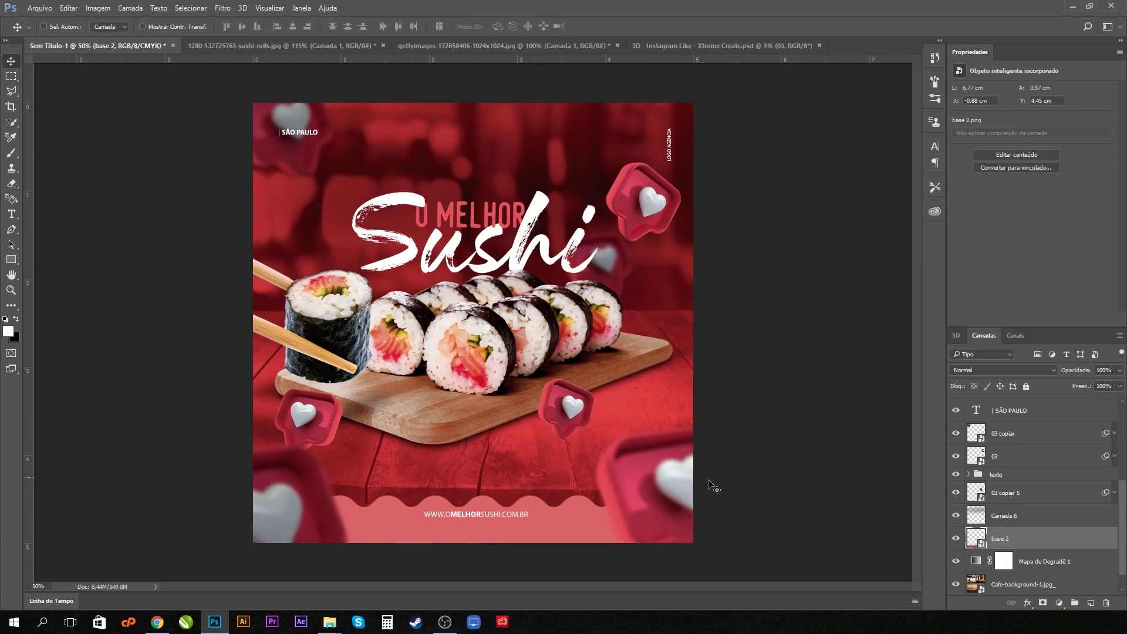
# Enlarge the base 2 scalloped strip proportionally to about 54.5% scale, keeping it centered on the image's bottom edge
pyautogui.hotkey('ctrl', 't')
pyautogui.moveTo(773, 443); pyautogui.dragTo(869, 411)
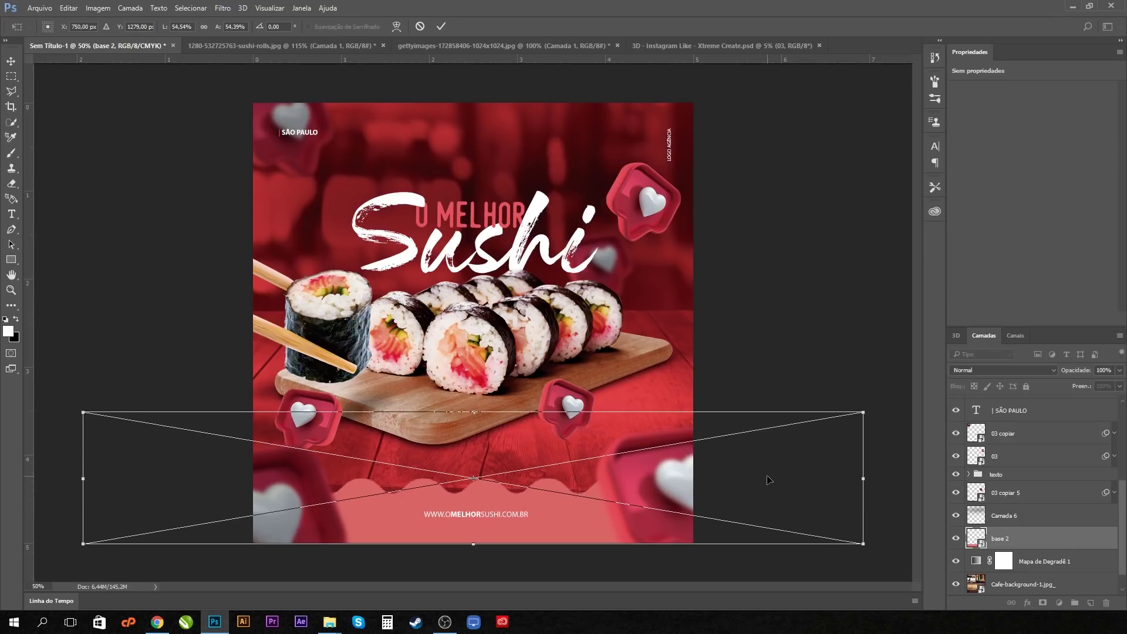
pyautogui.press('Return')
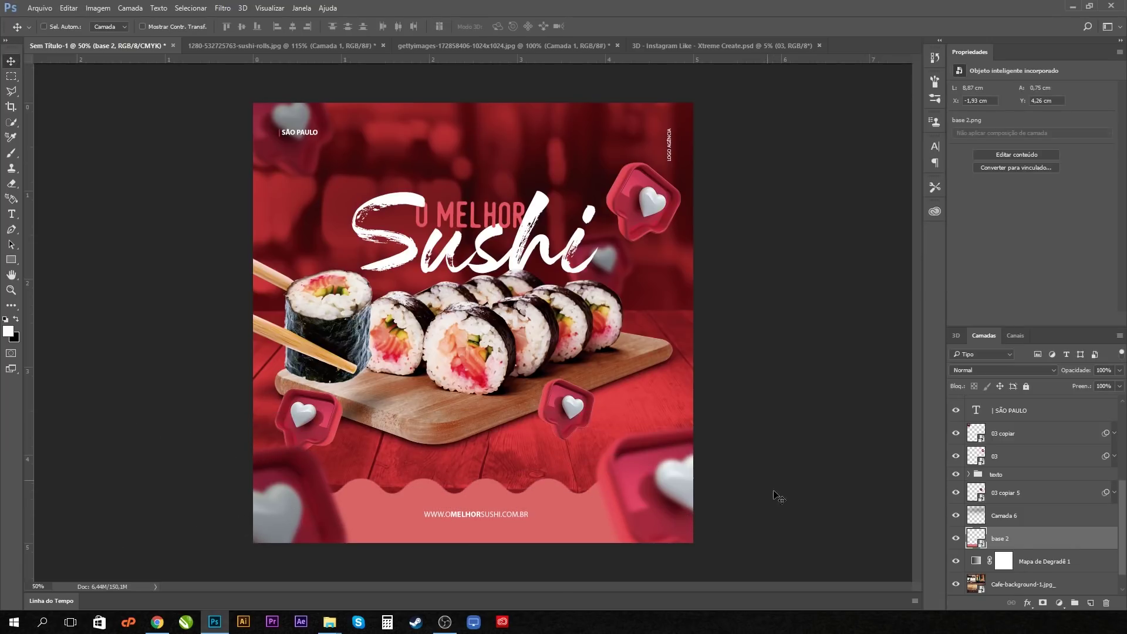
# Add a white Color Overlay in Normal mode at 84% opacity to the base 2 layer
pyautogui.doubleClick(1039, 539)
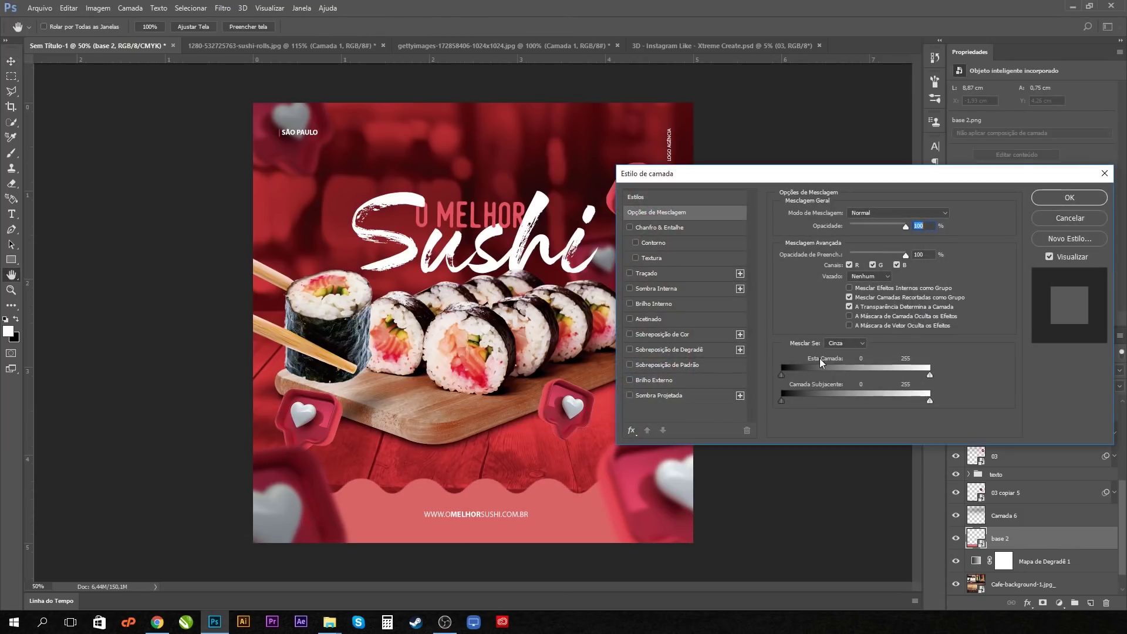
pyautogui.click(643, 335)
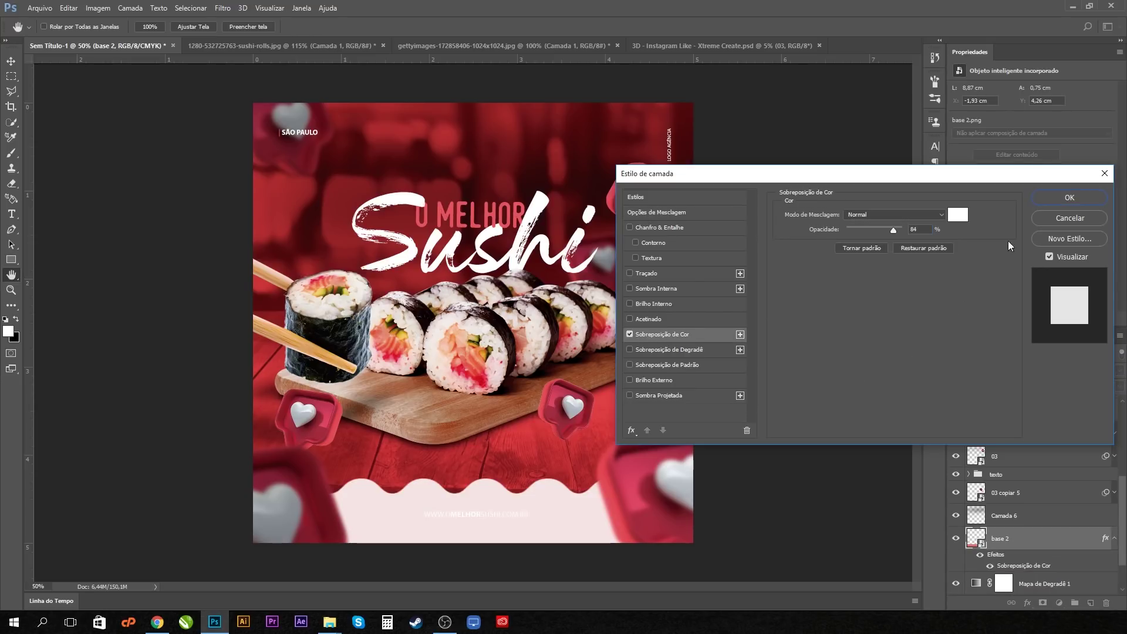
pyautogui.click(1056, 200)
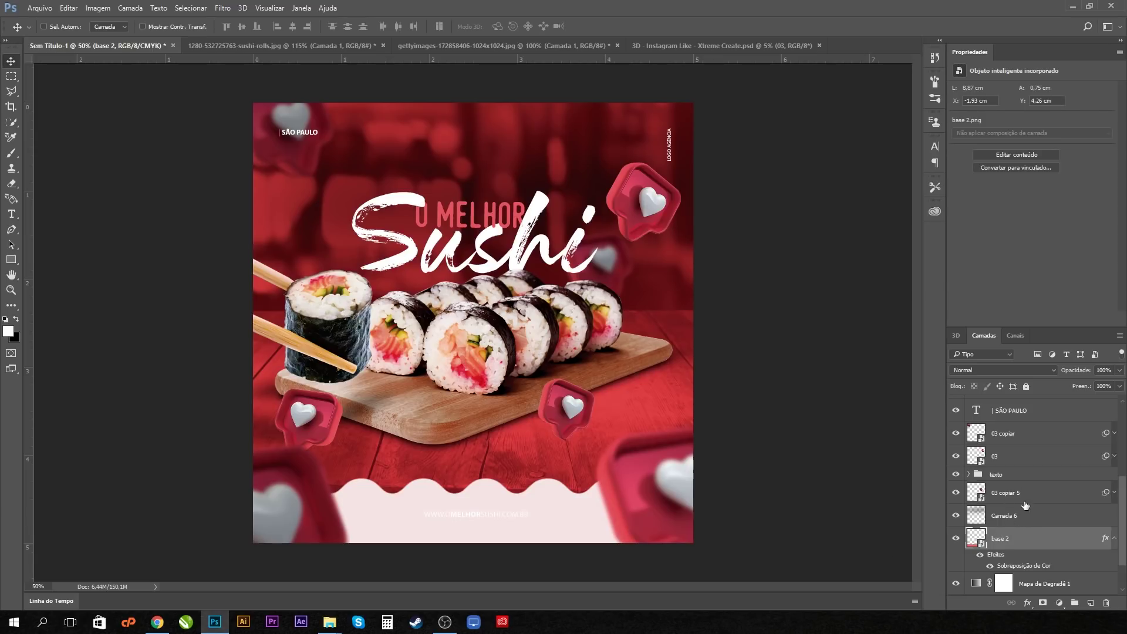
# Recolor the website address text from white to a bright pinkish red
pyautogui.scroll(2, 1013, 578)
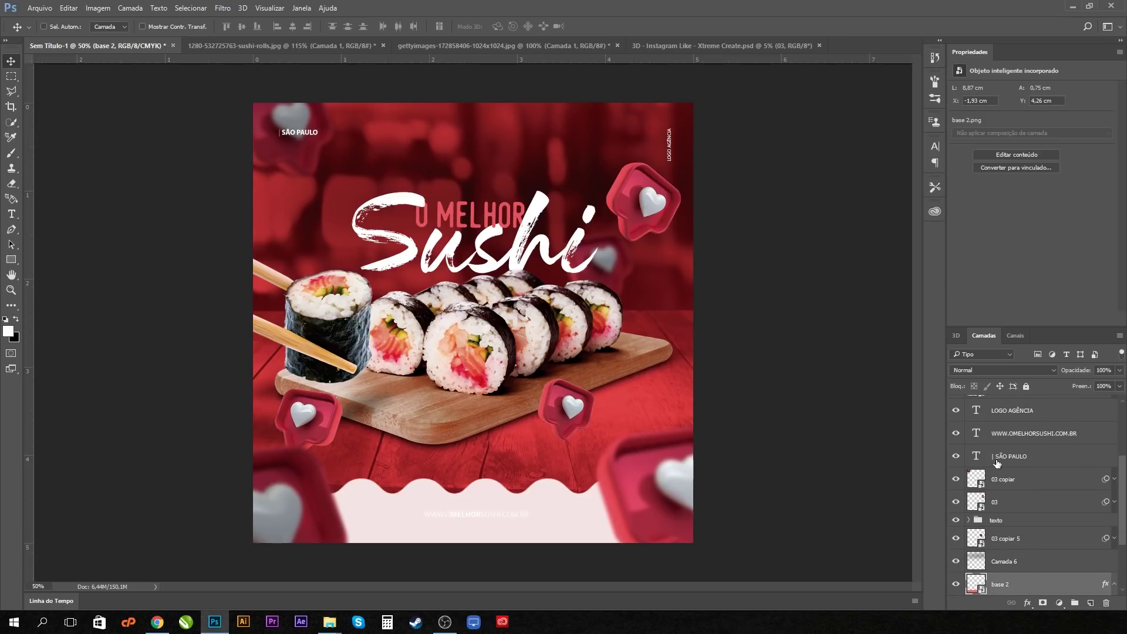
pyautogui.doubleClick(977, 433)
pyautogui.click(8, 331)
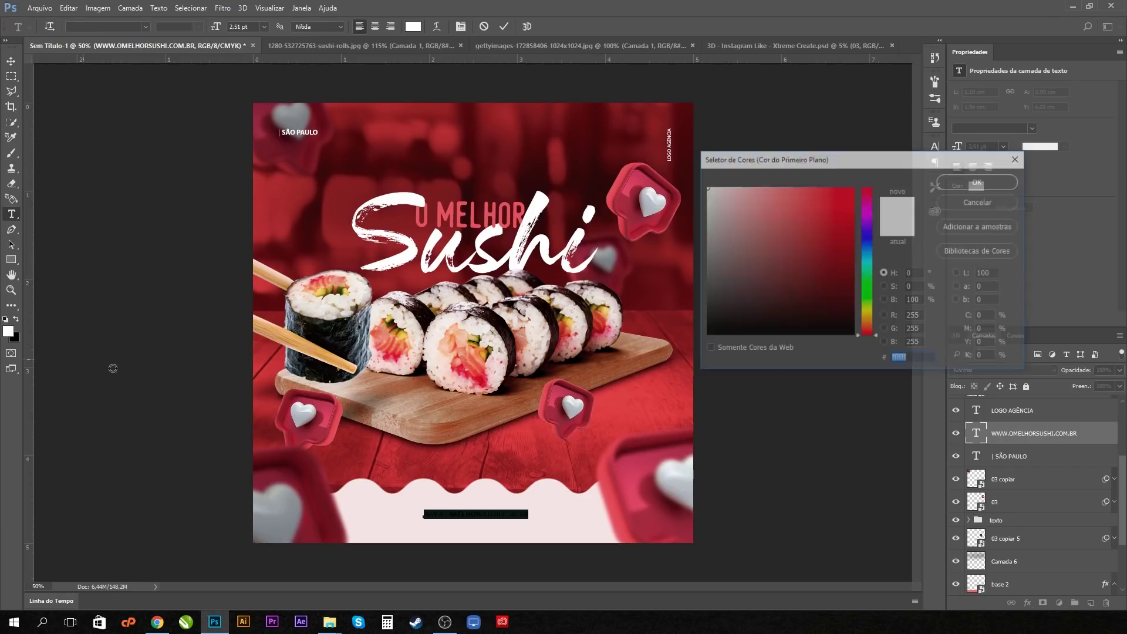
pyautogui.click(348, 417)
pyautogui.click(965, 182)
pyautogui.click(10, 61)
# Lower the website address within the scalloped strip and enlarge it to 3.27 pt, at about X 1.76 cm, Y 4.67 cm
pyautogui.moveTo(461, 506); pyautogui.dragTo(461, 512)
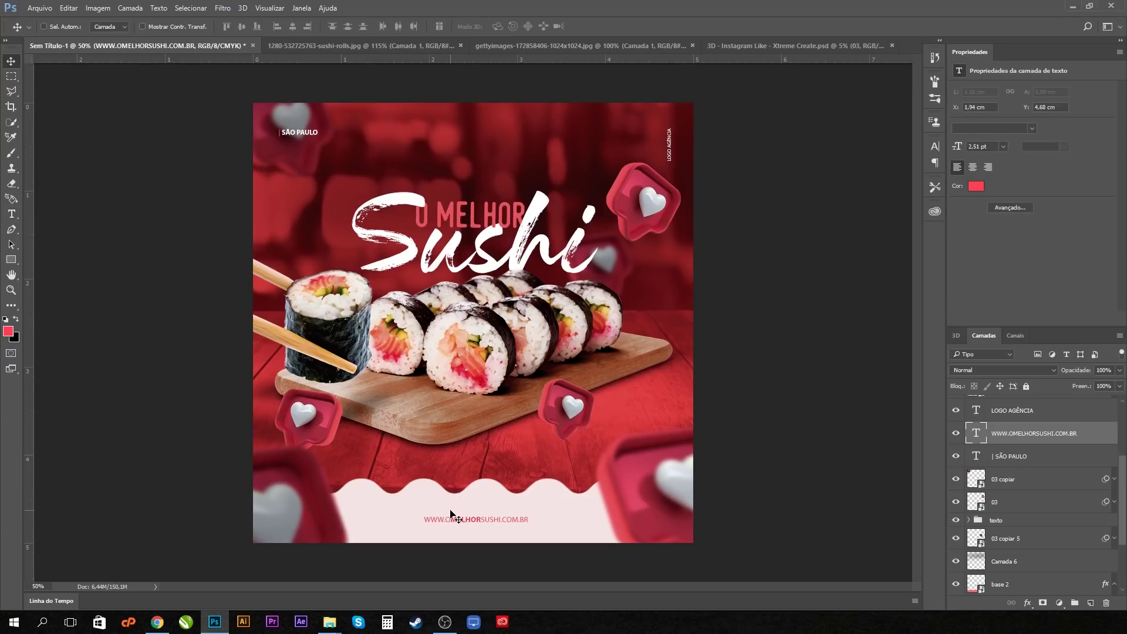
pyautogui.hotkey('ctrl', 't')
pyautogui.moveTo(530, 512); pyautogui.dragTo(546, 511)
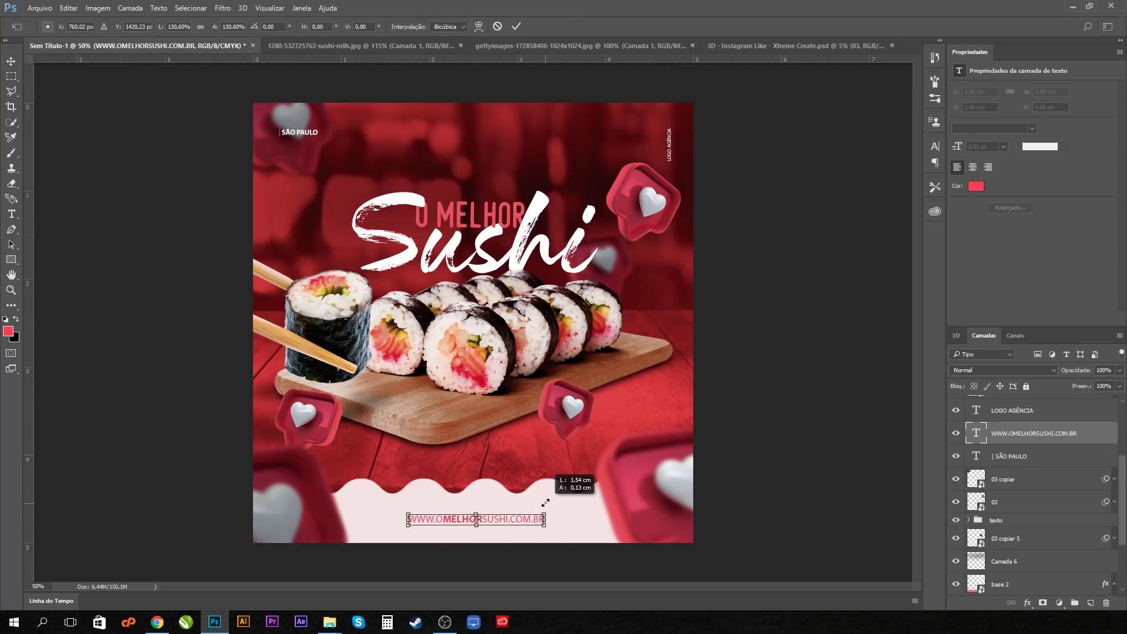
pyautogui.press('Return')
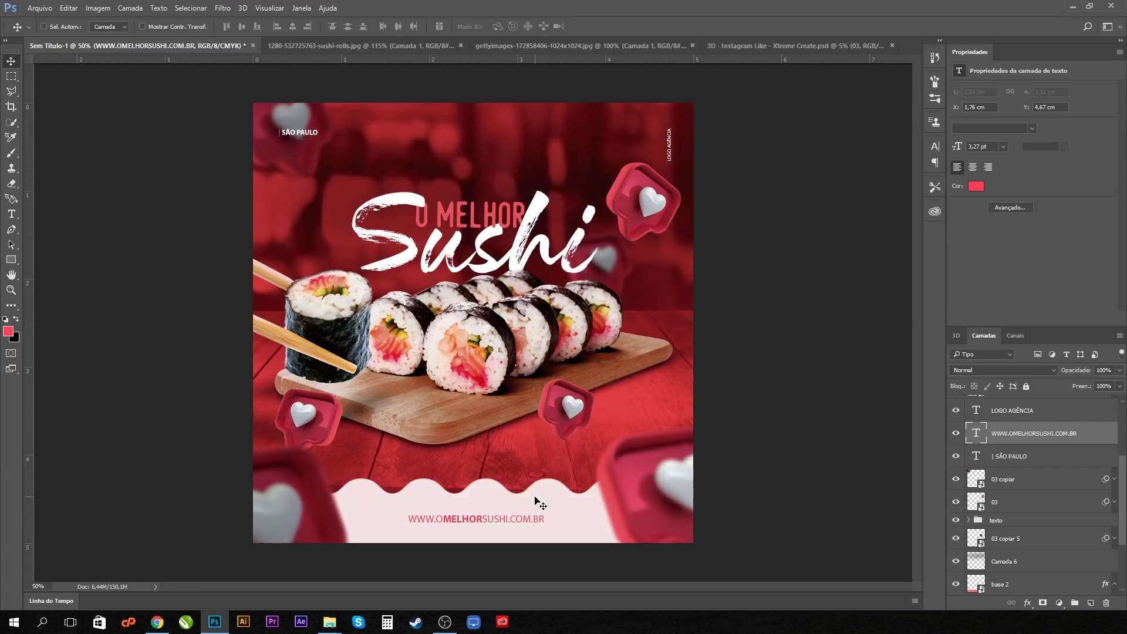
# Raise the two small sharp like icons onto the cutting board's edges and rotate the one below the chopsticks by −17.5°
pyautogui.moveTo(568, 414); pyautogui.dragTo(592, 375)
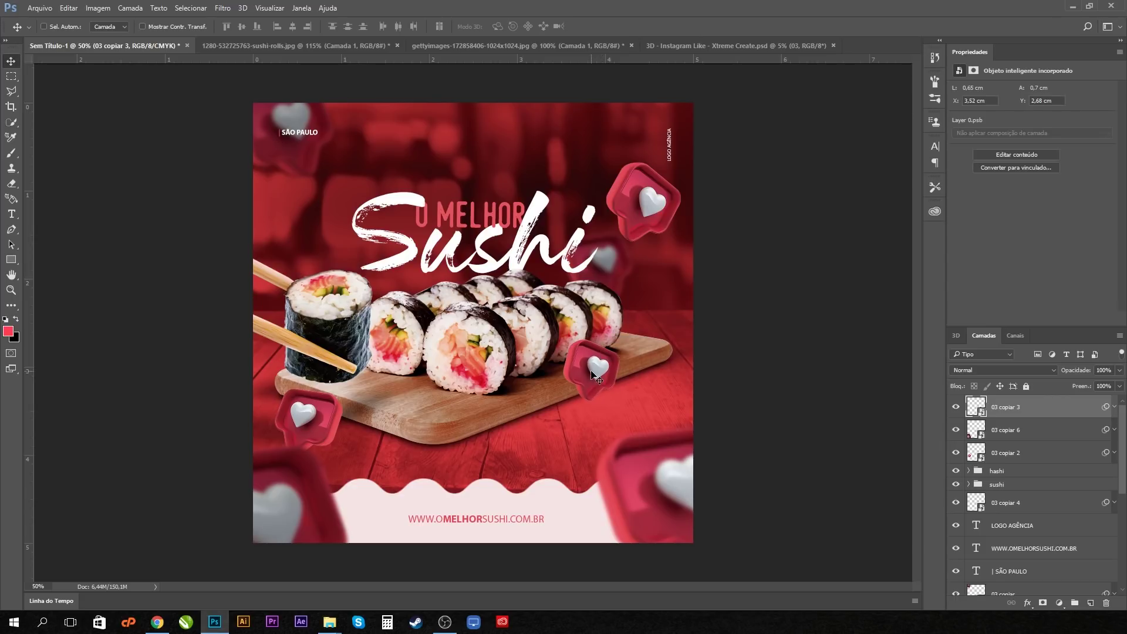
pyautogui.moveTo(324, 427); pyautogui.dragTo(323, 410)
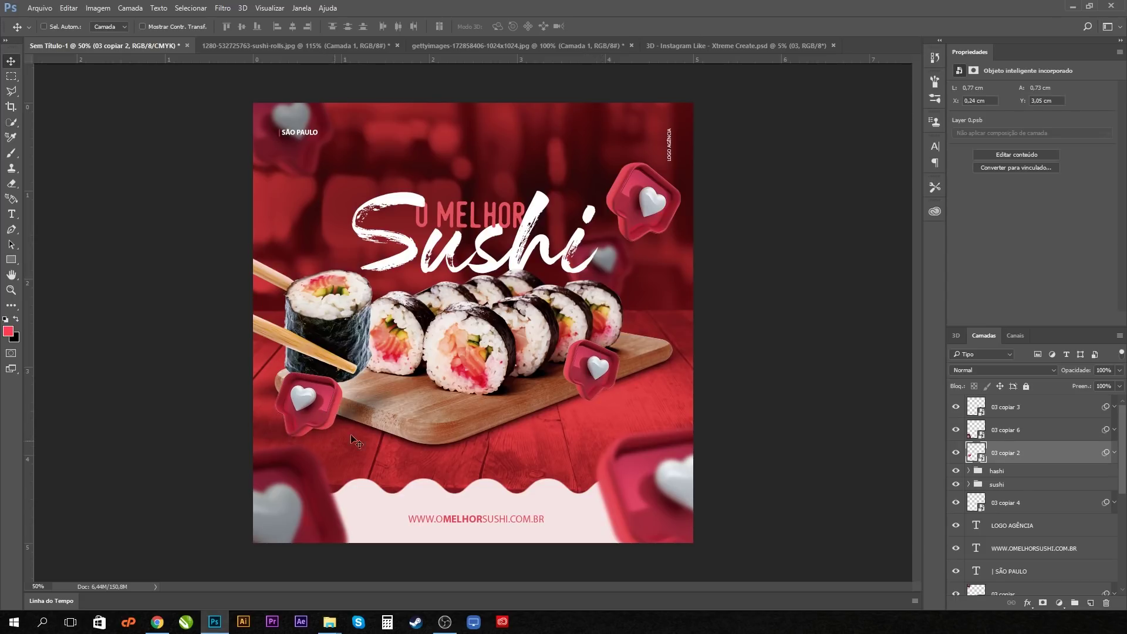
pyautogui.hotkey('ctrl', 't')
pyautogui.moveTo(470, 387); pyautogui.dragTo(426, 367)
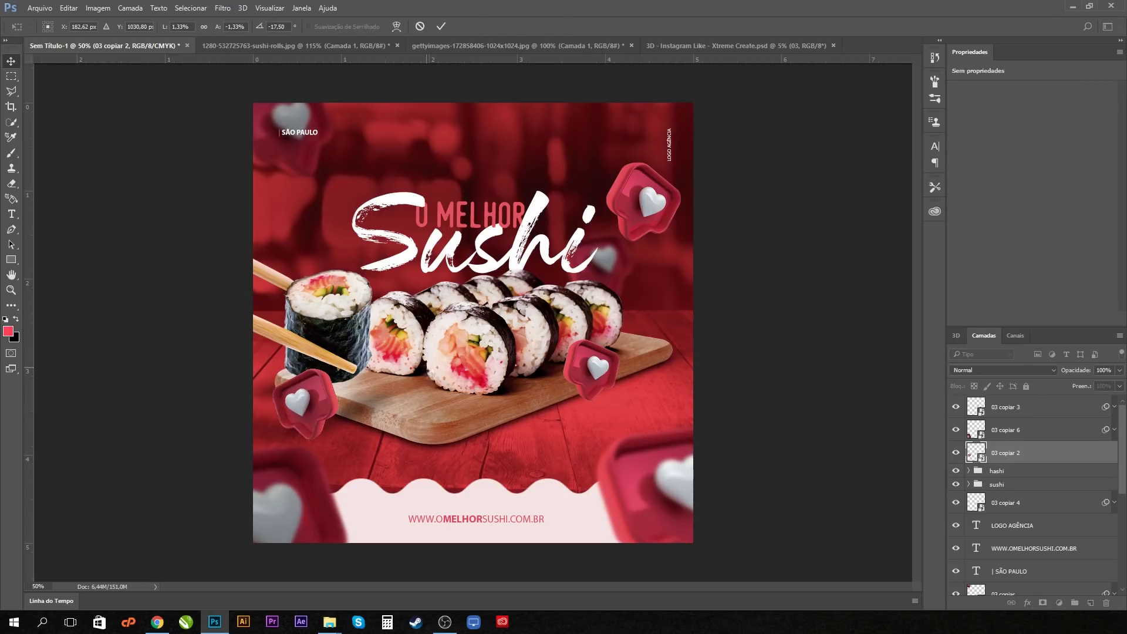
pyautogui.press('Return')
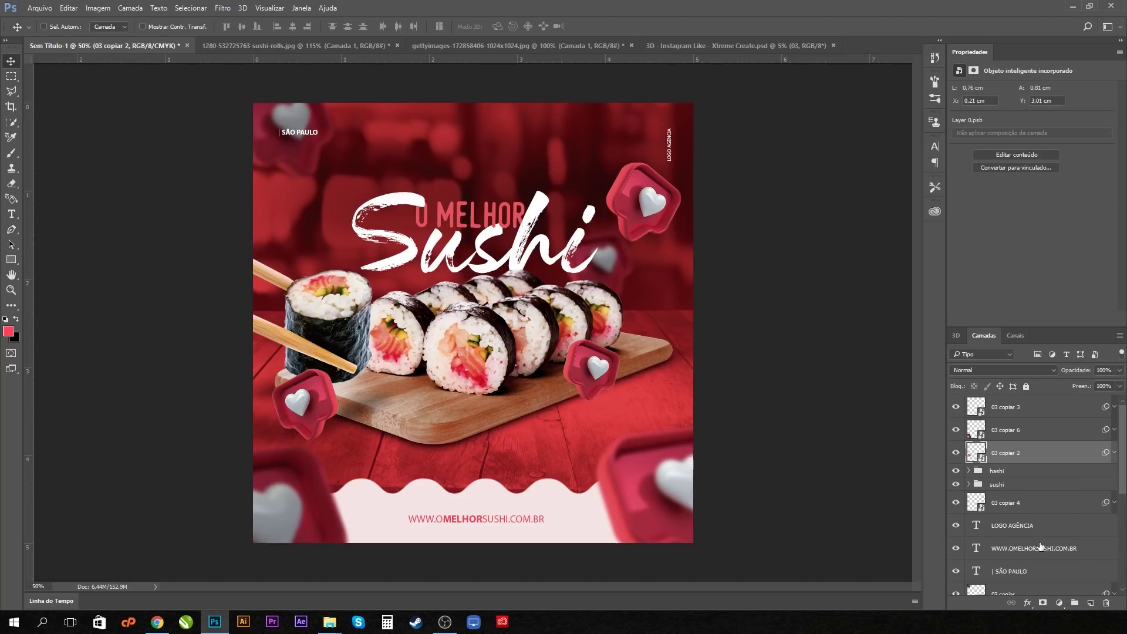
# Create a new empty layer directly above the Mapa de Degradê 1 adjustment layer
pyautogui.scroll(-5, 1041, 547)
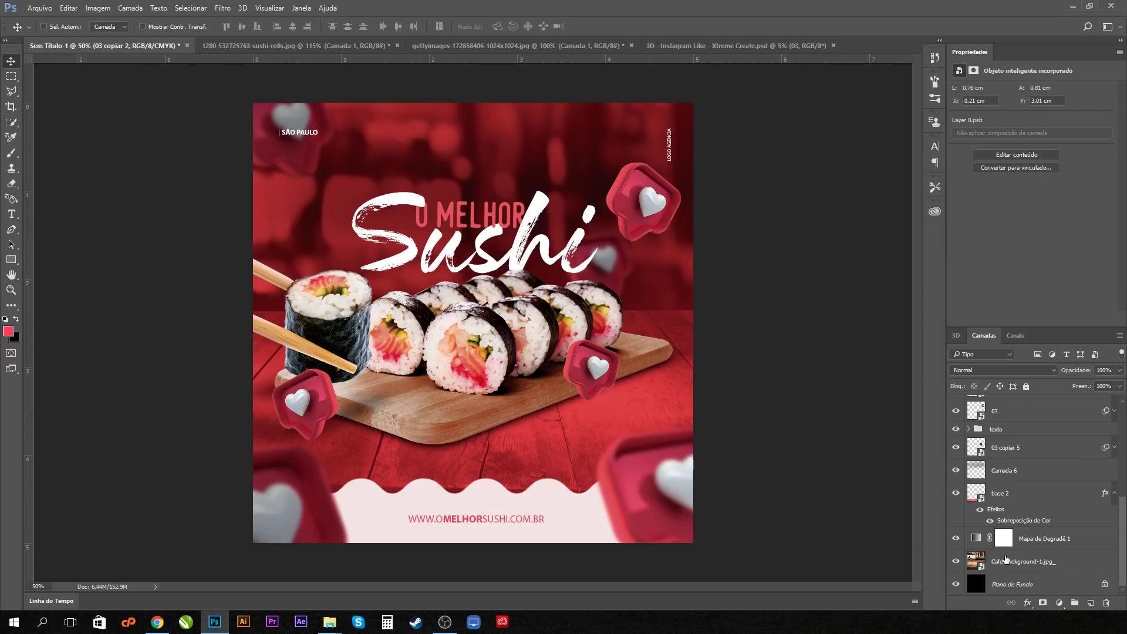
pyautogui.click(1044, 539)
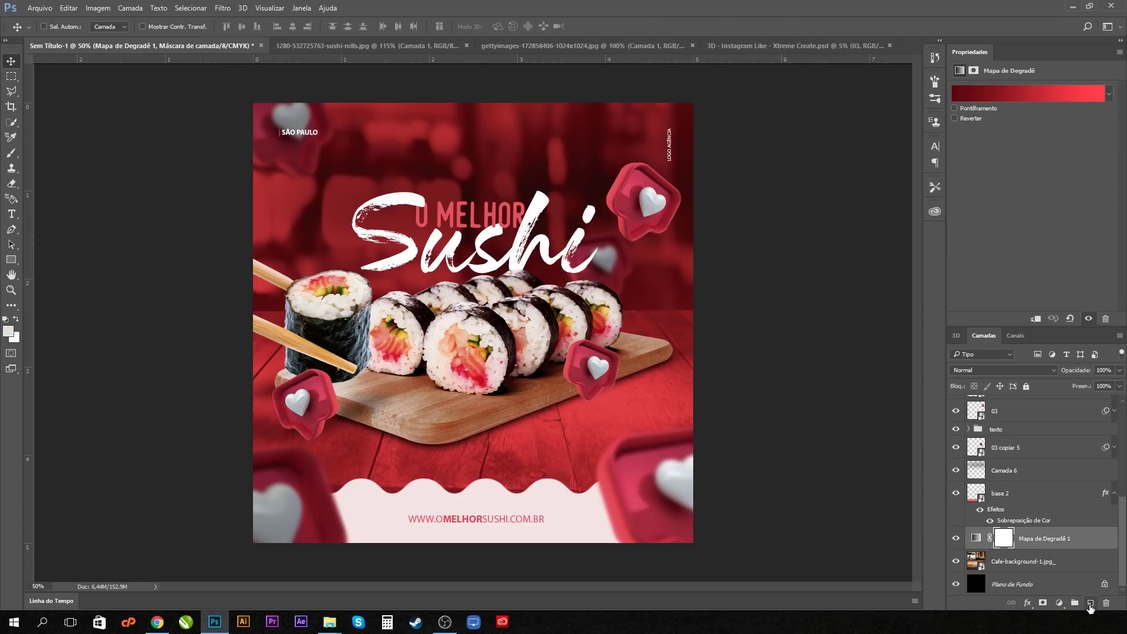
pyautogui.click(1090, 603)
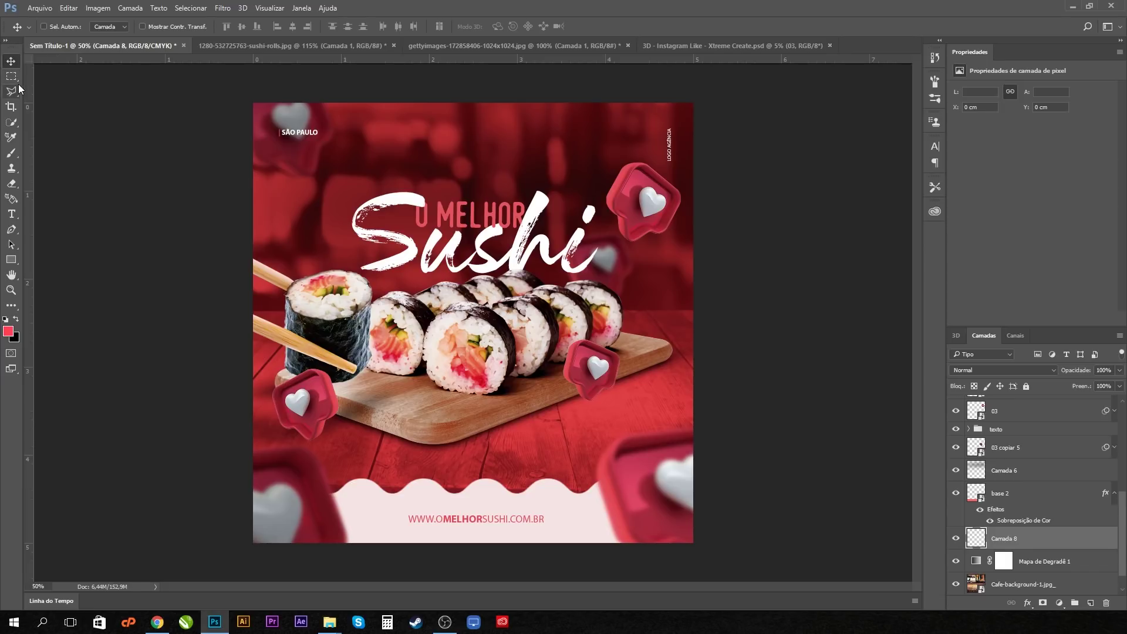
# Darken the background's edges on the new layer with an 800 px brush in dark red sampled from the café background
pyautogui.click(12, 152)
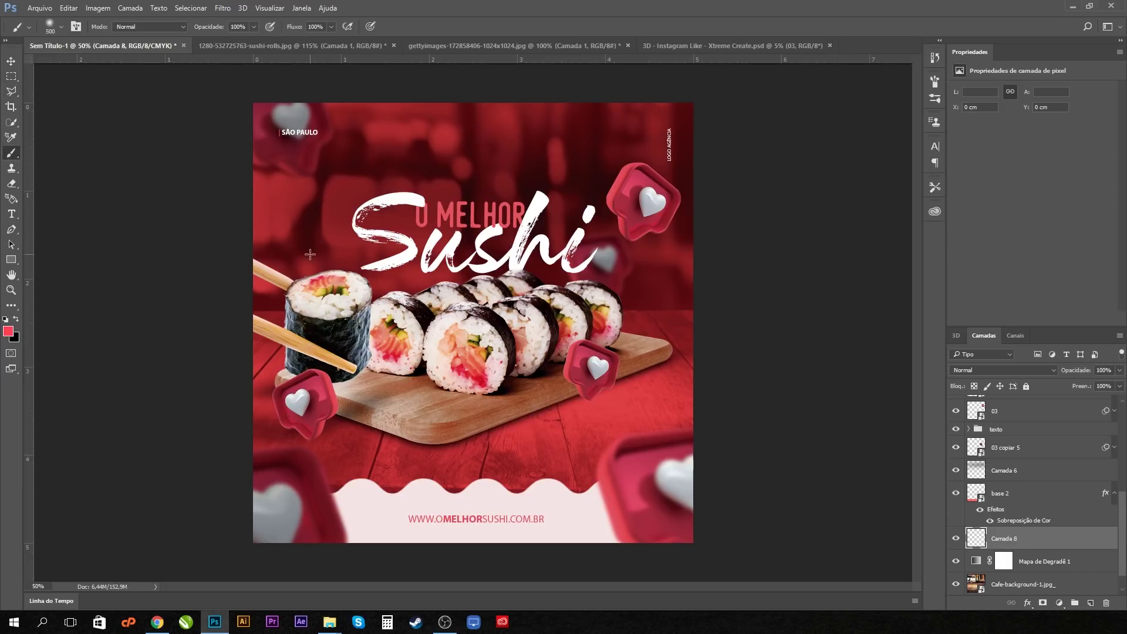
pyautogui.keyDown('alt'); pyautogui.click(311, 229); pyautogui.keyUp('alt')
pyautogui.press(']')
pyautogui.press(']')
pyautogui.press(']')
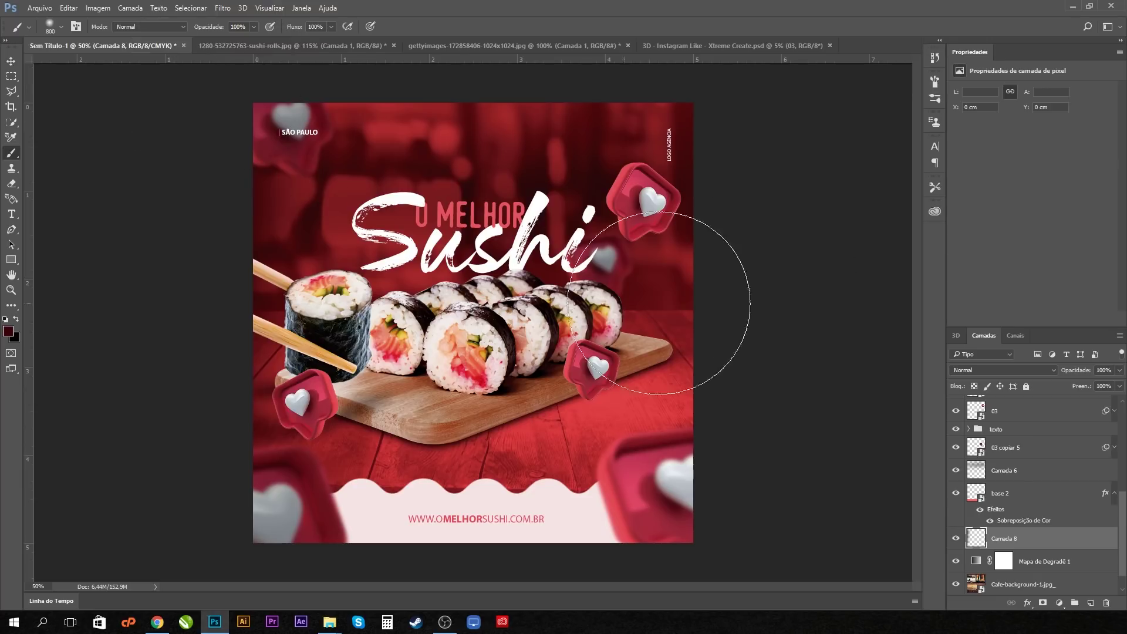
pyautogui.scroll(-2, 785, 360)
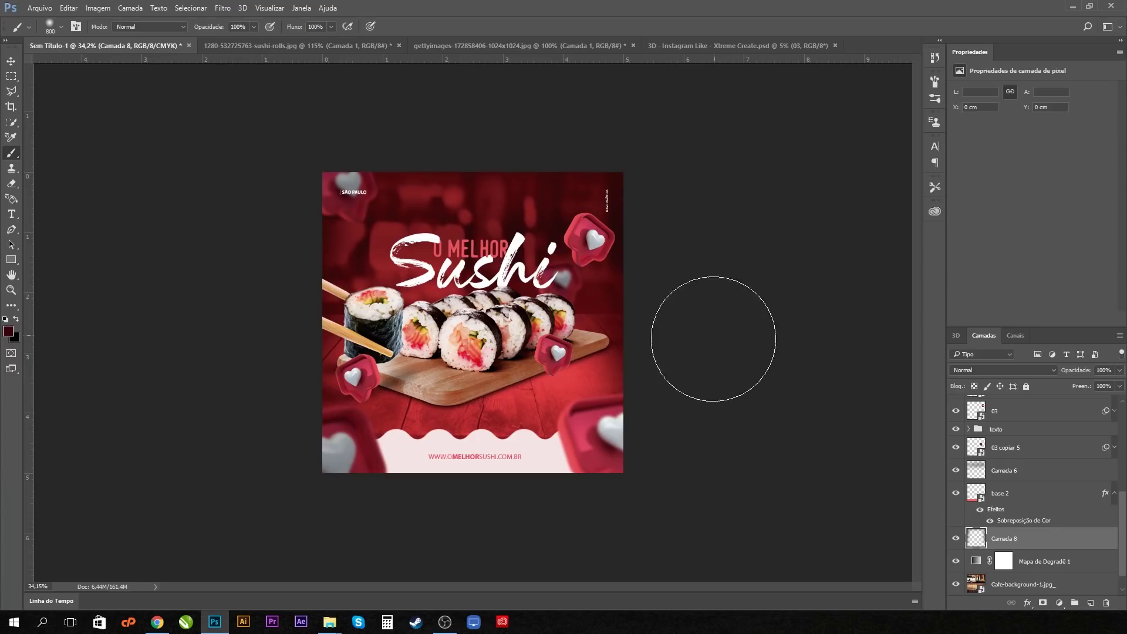
pyautogui.scroll(2, 715, 331)
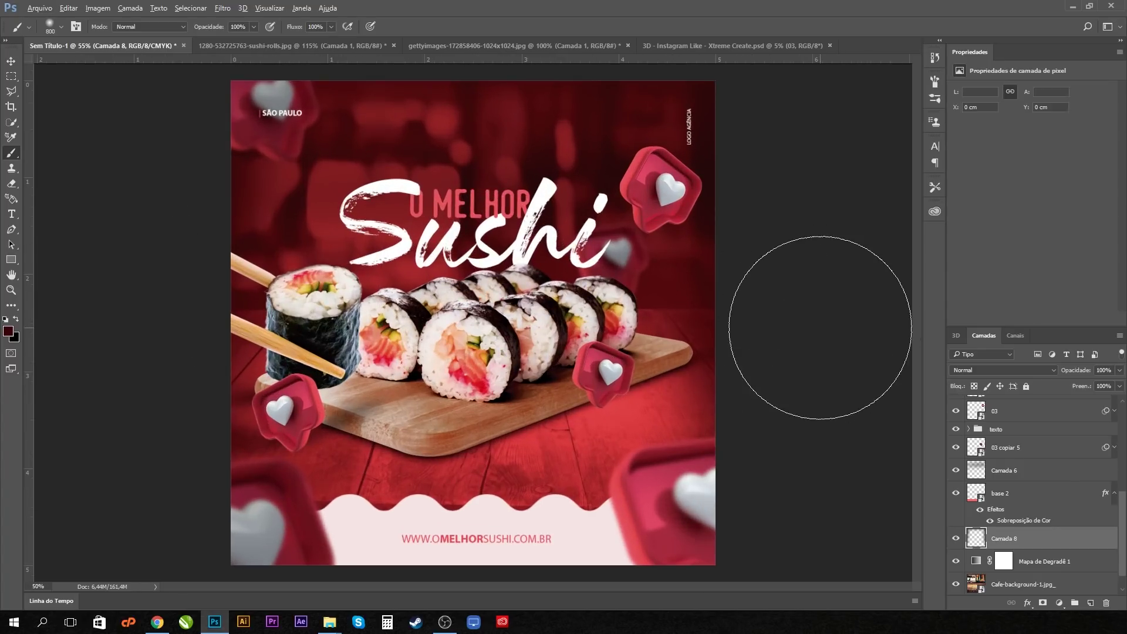
pyautogui.scroll(-1, 820, 327)
pyautogui.click(11, 61)
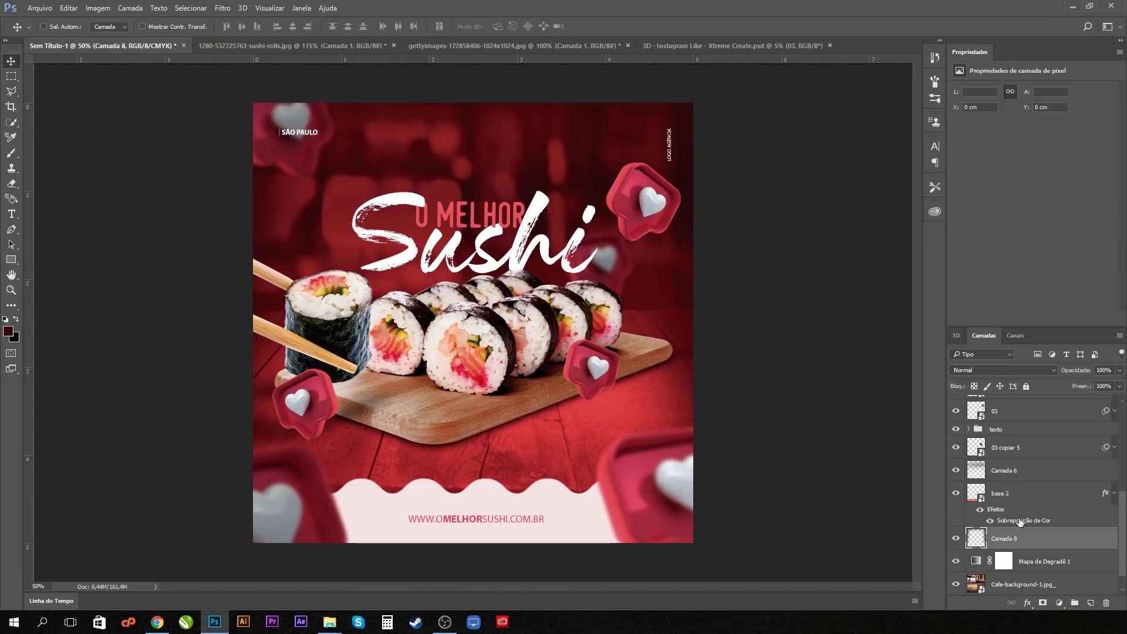
pyautogui.scroll(-1, 1051, 535)
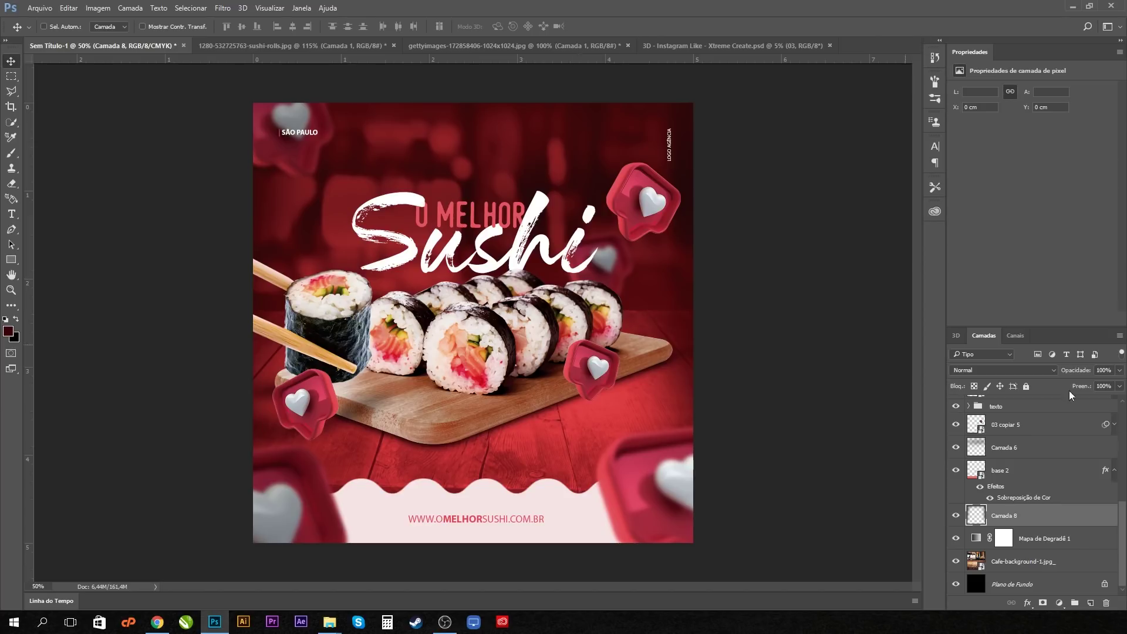
# Duplicate the vertical LOGO AGÊNCIA caption lower along the same edge and change the copy's text to IMAGEM ILUSTRATIVA
pyautogui.keyDown('ctrl'); pyautogui.click(671, 144); pyautogui.keyUp('ctrl')
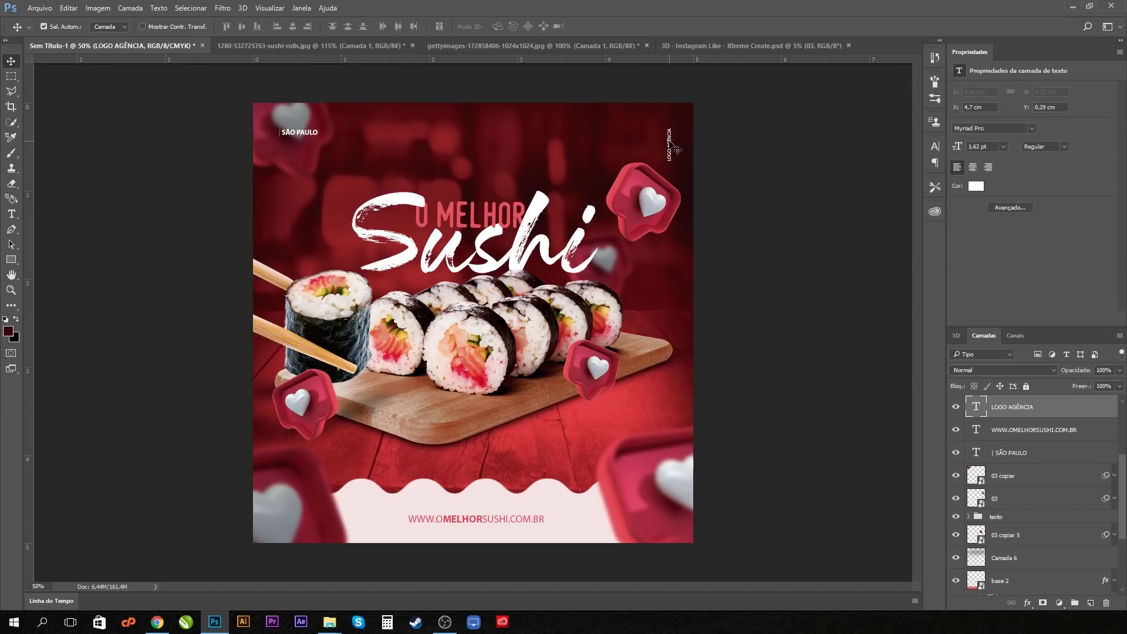
pyautogui.moveTo(675, 151); pyautogui.dragTo(669, 317)
pyautogui.doubleClick(984, 415)
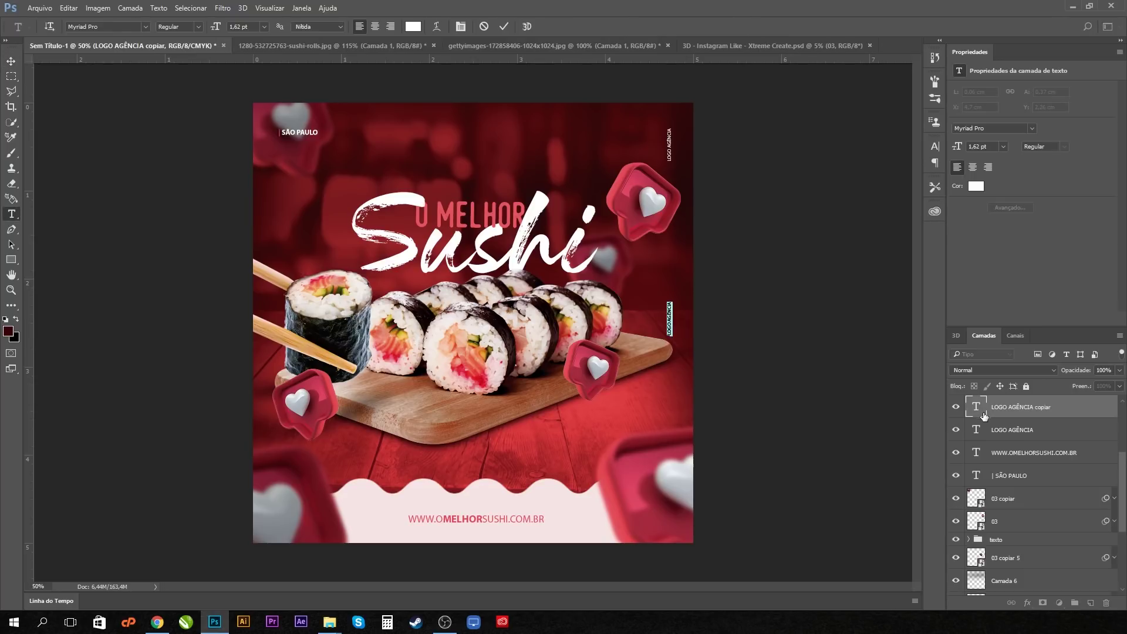
pyautogui.write('IMAGEM ILUSTRATIVA')
pyautogui.click(12, 60)
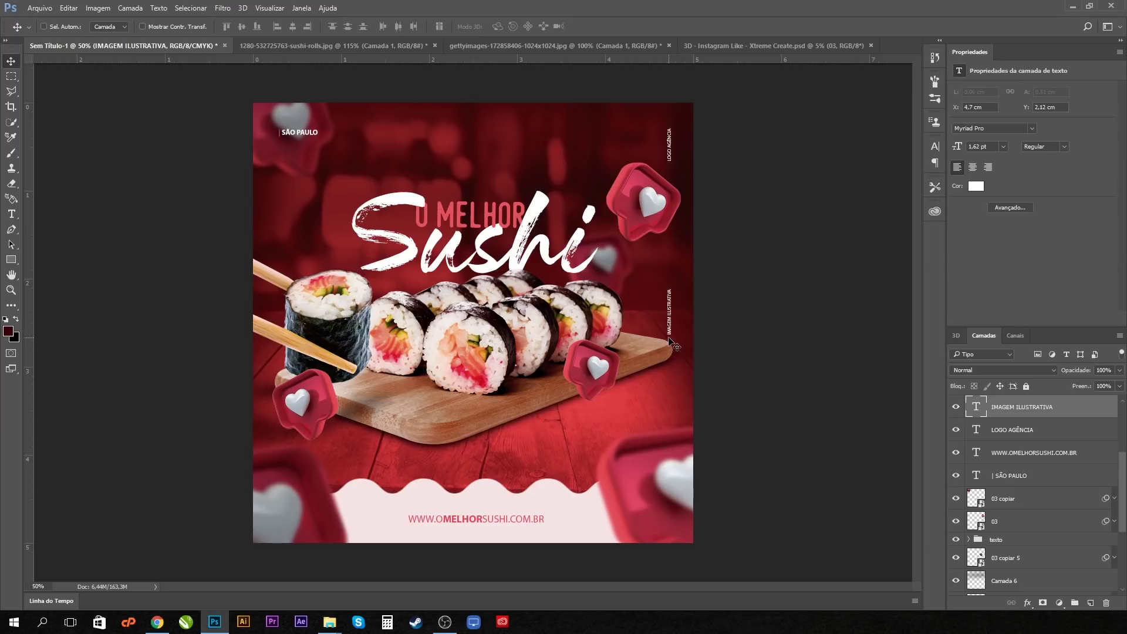
pyautogui.scroll(2, 1057, 435)
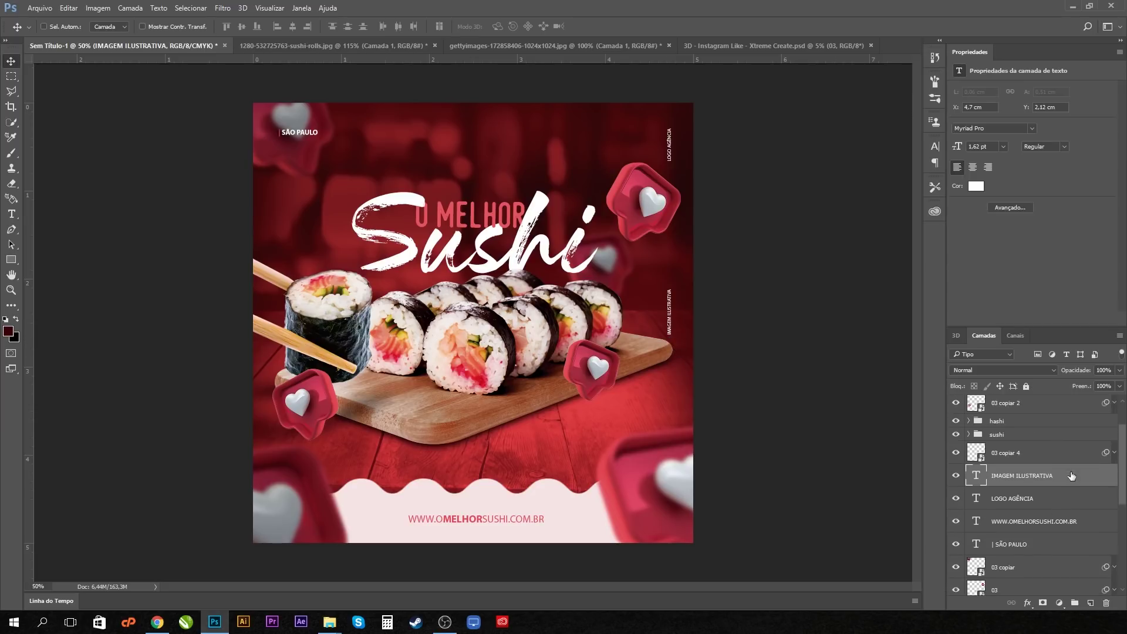